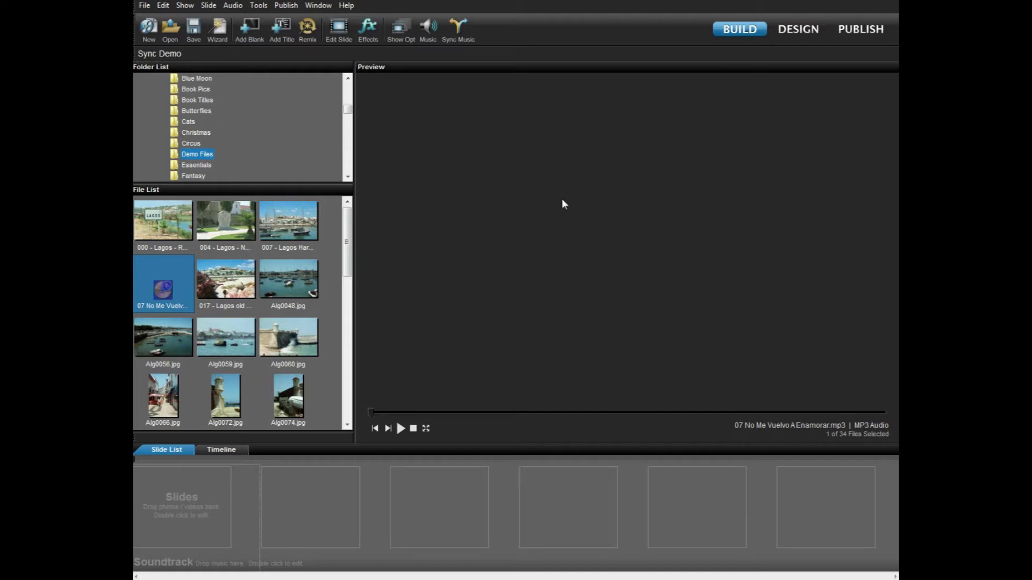
- Review the show's title, aspect ratio and safe zone in the show settings
{"action": "left_click", "coordinate": [399, 30]}
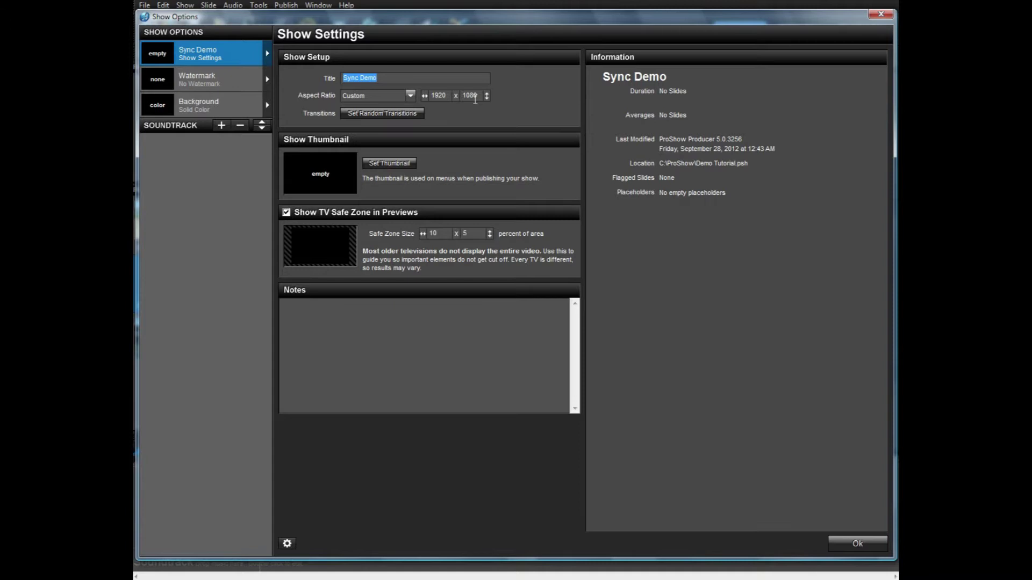
{"action": "left_click", "coordinate": [865, 543]}
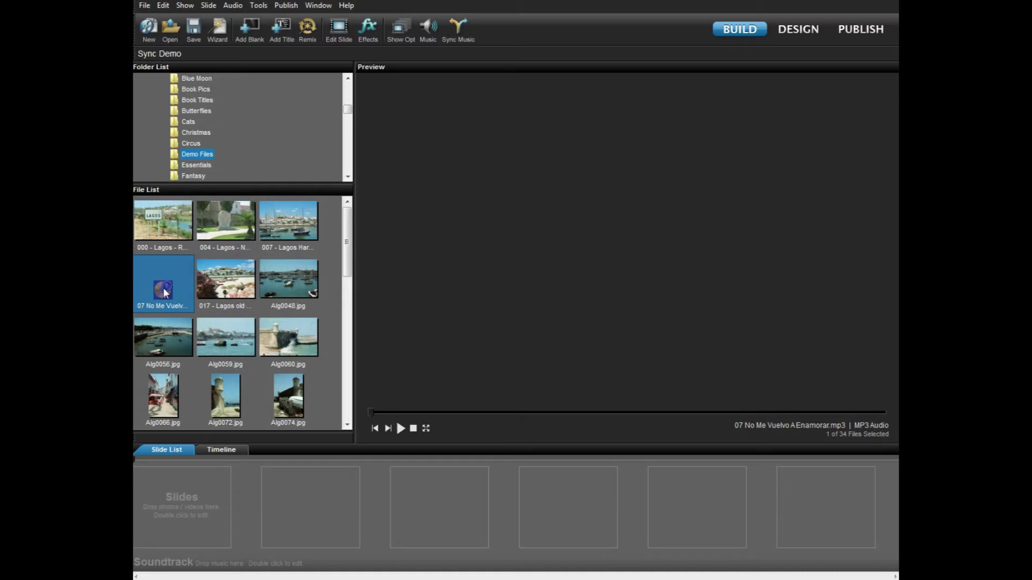
- Add the audio file 07 No Me Vuelvo A Enamorar.mp3 to the soundtrack and display it in the timeline
{"action": "left_click_drag", "start_coordinate": [164, 292], "coordinate": [212, 565]}
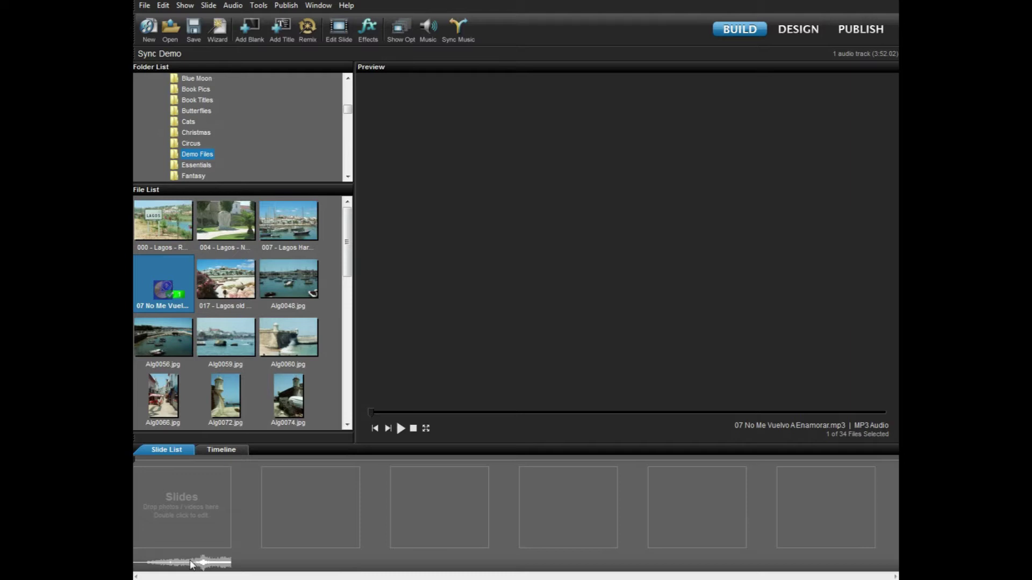
{"action": "left_click", "coordinate": [211, 449]}
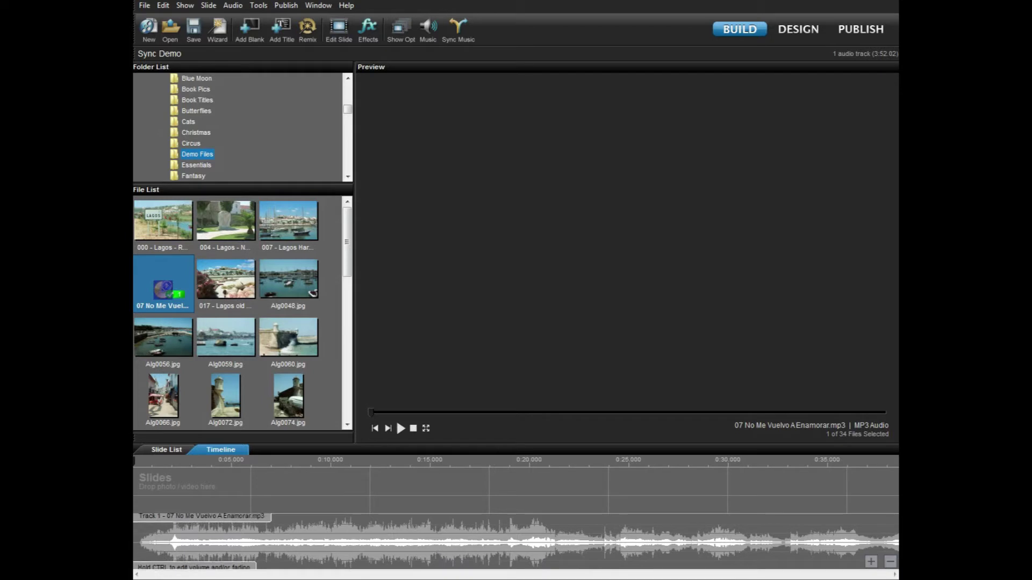
- Turn the default slide sound volume and the soundtrack volume during other sounds down to their minimum
{"action": "left_click", "coordinate": [429, 29]}
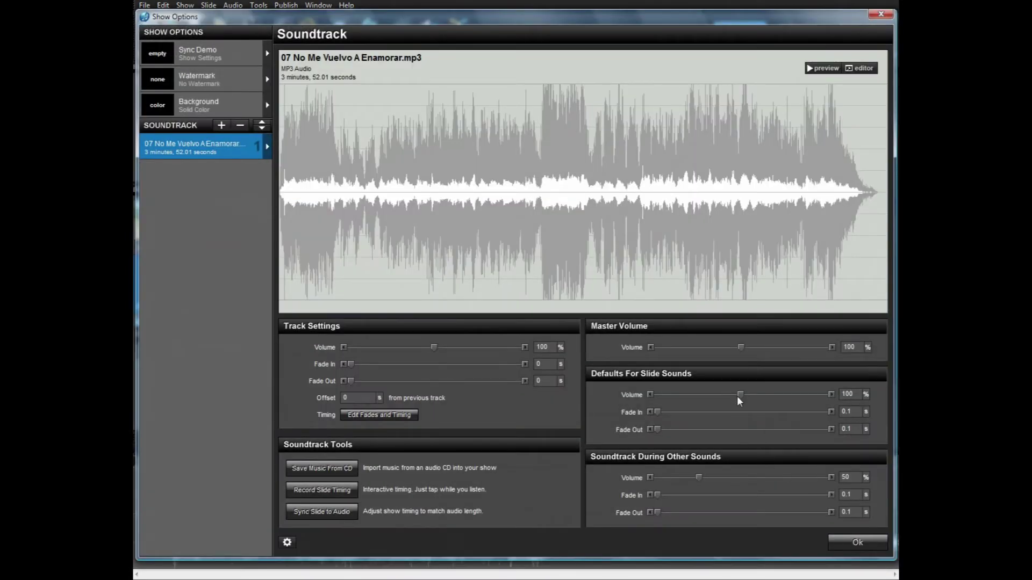
{"action": "left_click_drag", "start_coordinate": [740, 396], "coordinate": [647, 397]}
{"action": "left_click_drag", "start_coordinate": [699, 478], "coordinate": [607, 479]}
{"action": "left_click", "coordinate": [858, 543]}
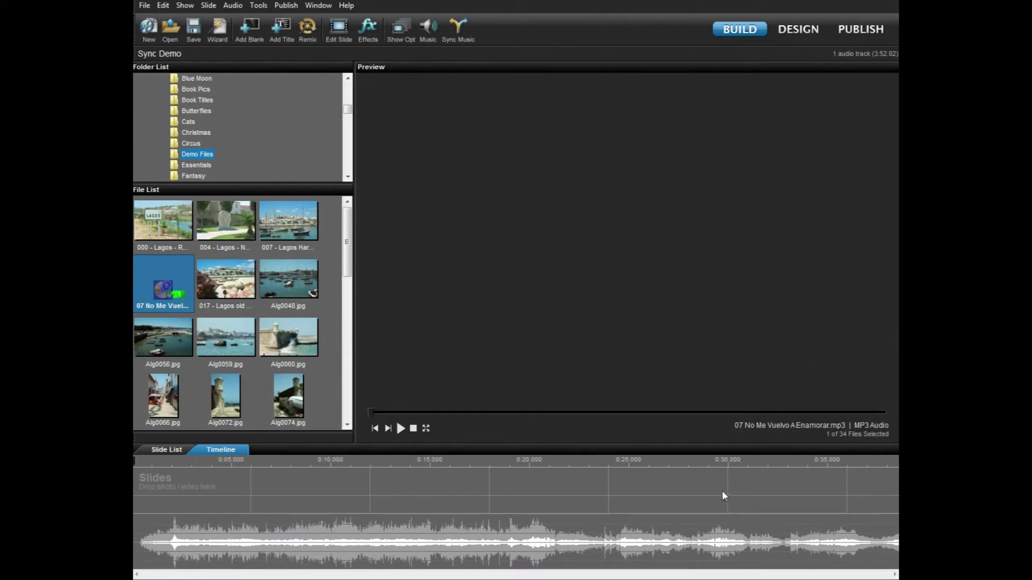
- Shift the soundtrack in the timeline so that it starts about 1 second into the show
{"action": "mouse_move", "coordinate": [627, 517]}
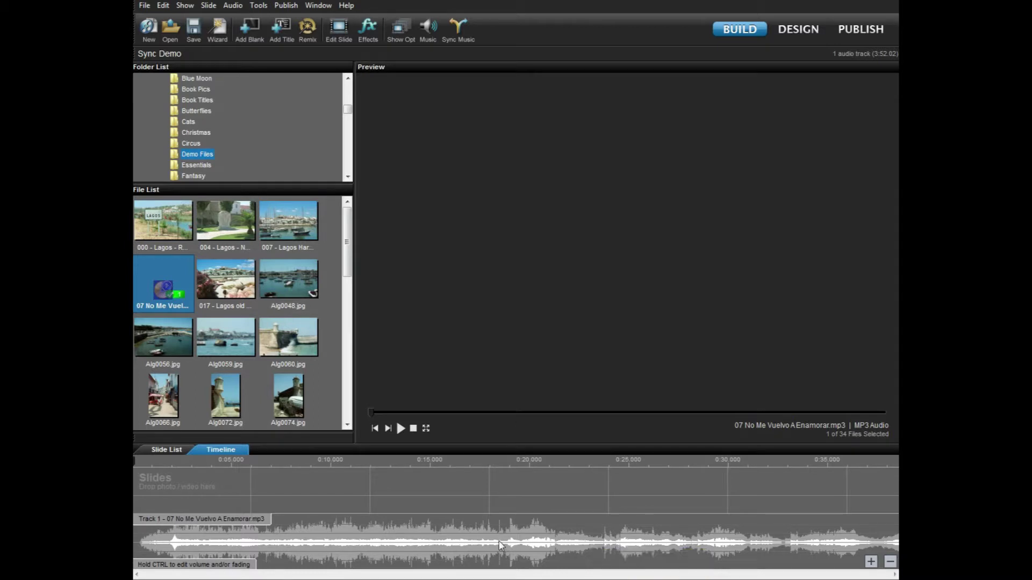
{"action": "left_click", "coordinate": [466, 536]}
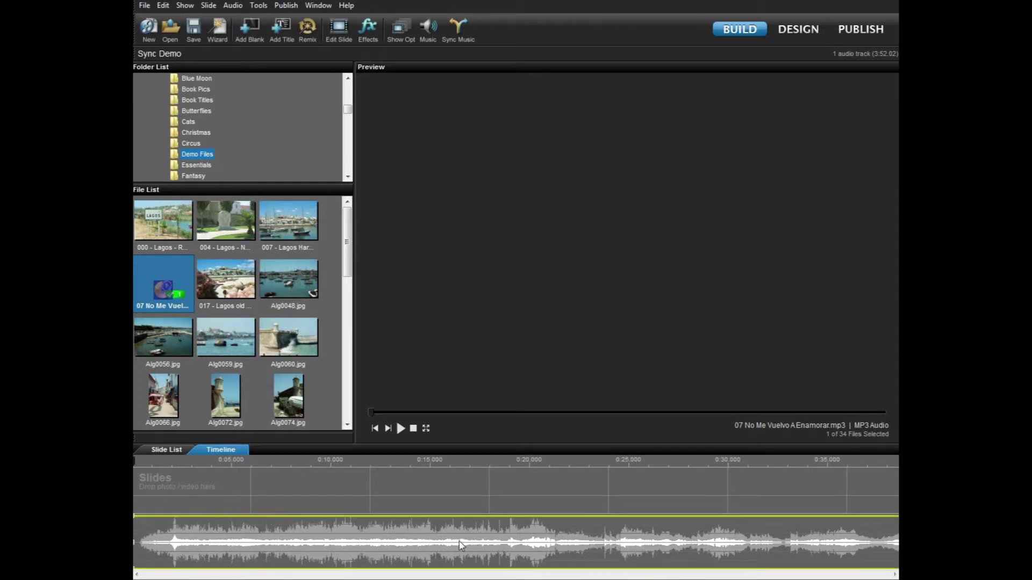
{"action": "left_click_drag", "start_coordinate": [463, 543], "coordinate": [478, 540]}
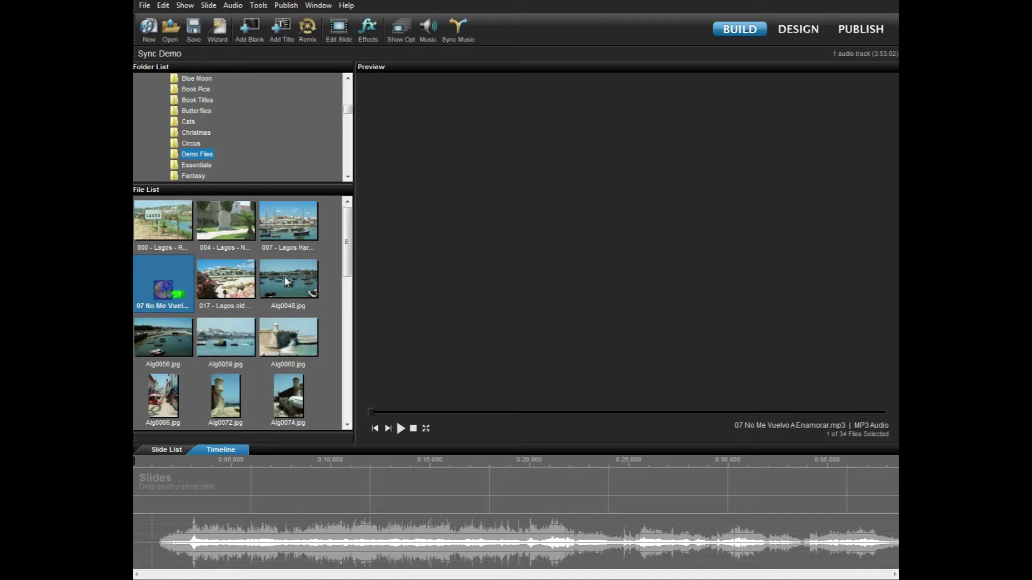
- Add five blank slides to the show
{"action": "left_click", "coordinate": [247, 29]}
{"action": "left_click", "coordinate": [247, 30]}
{"action": "left_click", "coordinate": [246, 29]}
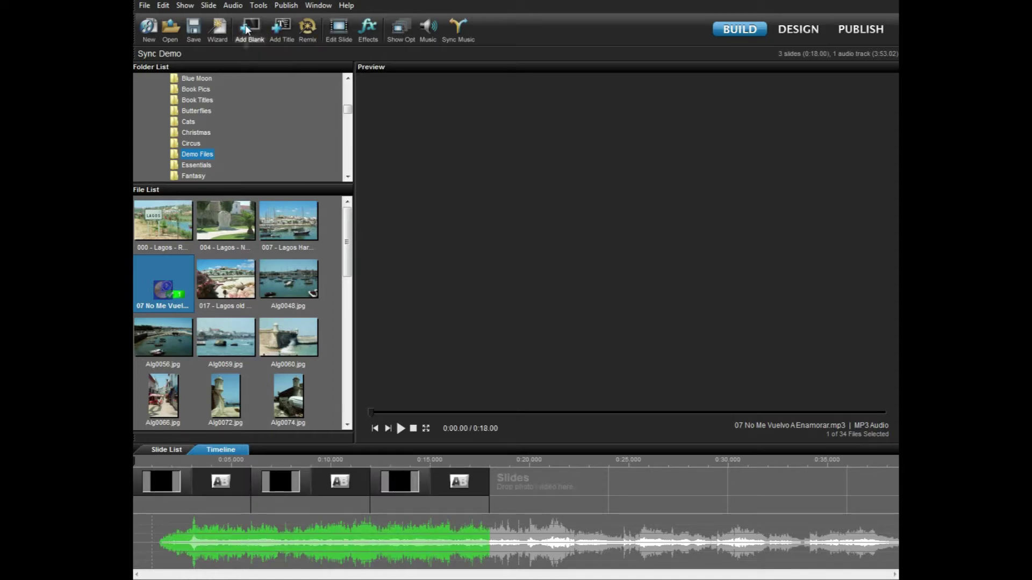
{"action": "left_click", "coordinate": [246, 30]}
{"action": "left_click", "coordinate": [247, 29]}
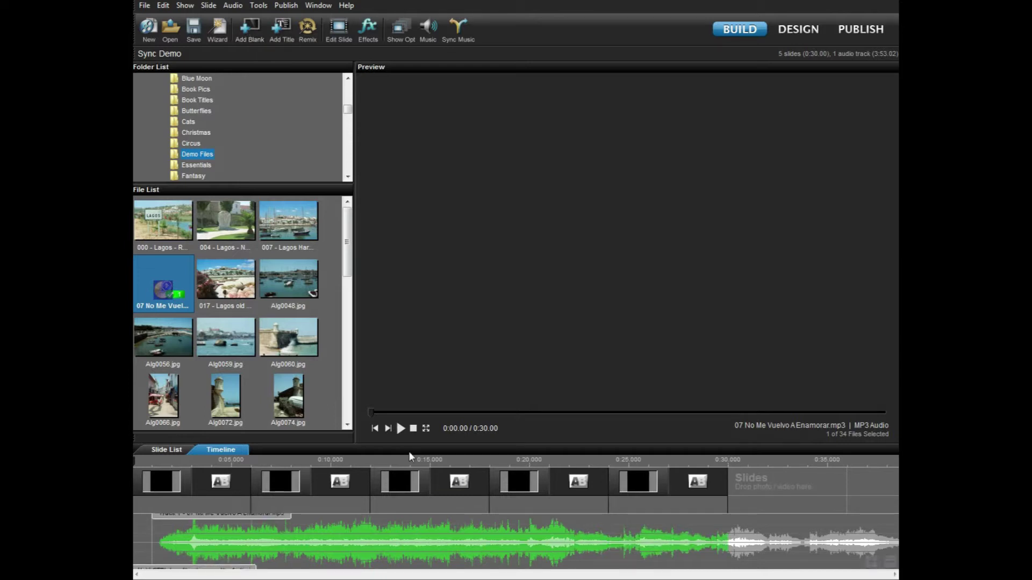
- Preview the opening music, shorten slide 1 to about 4.36 seconds including its transition, and start that transition where the waveform begins
{"action": "left_click", "coordinate": [401, 430]}
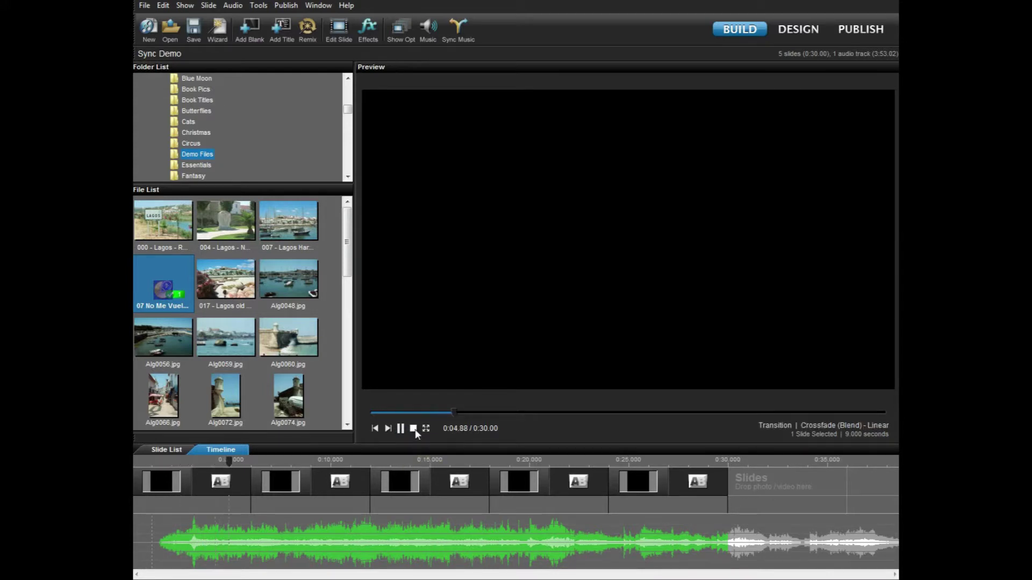
{"action": "left_click", "coordinate": [413, 430]}
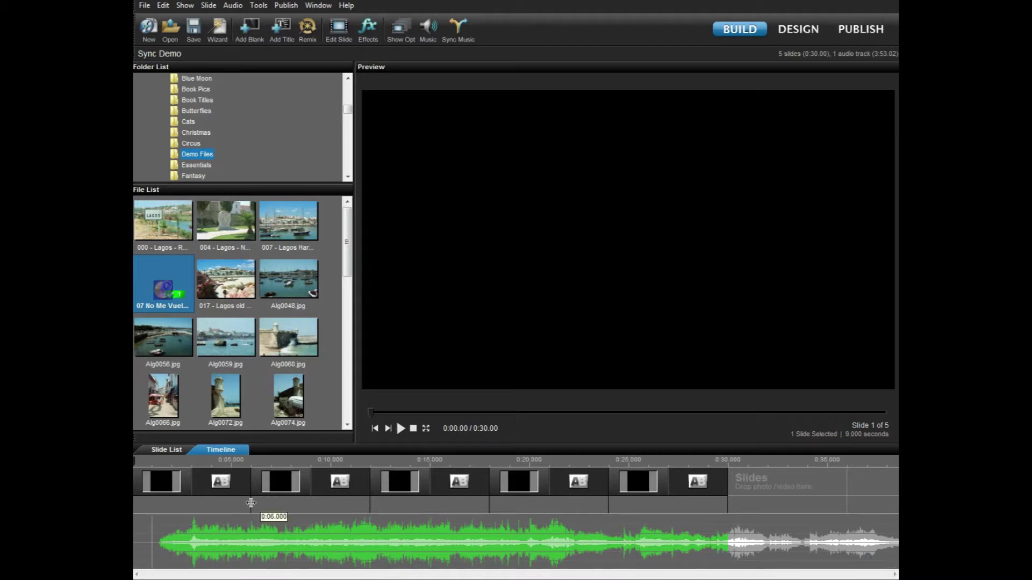
{"action": "left_click_drag", "start_coordinate": [251, 503], "coordinate": [221, 508]}
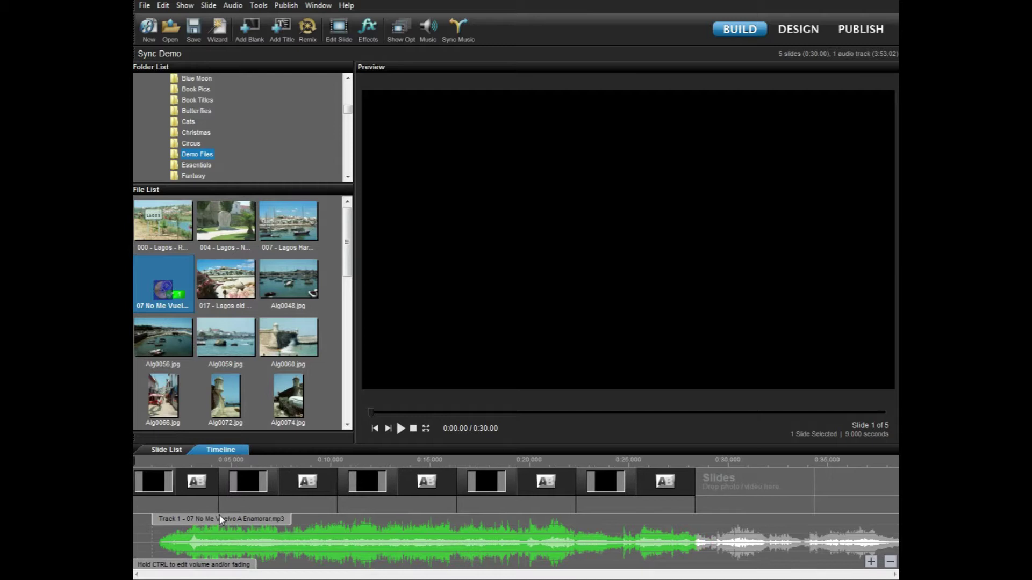
{"action": "left_click_drag", "start_coordinate": [173, 502], "coordinate": [160, 501]}
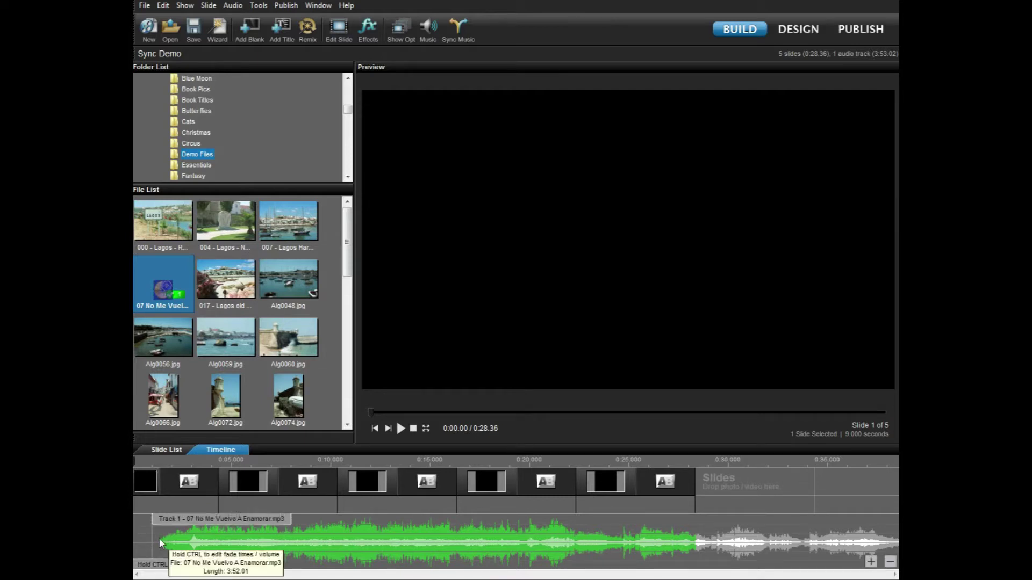
{"action": "left_click_drag", "start_coordinate": [162, 490], "coordinate": [162, 490]}
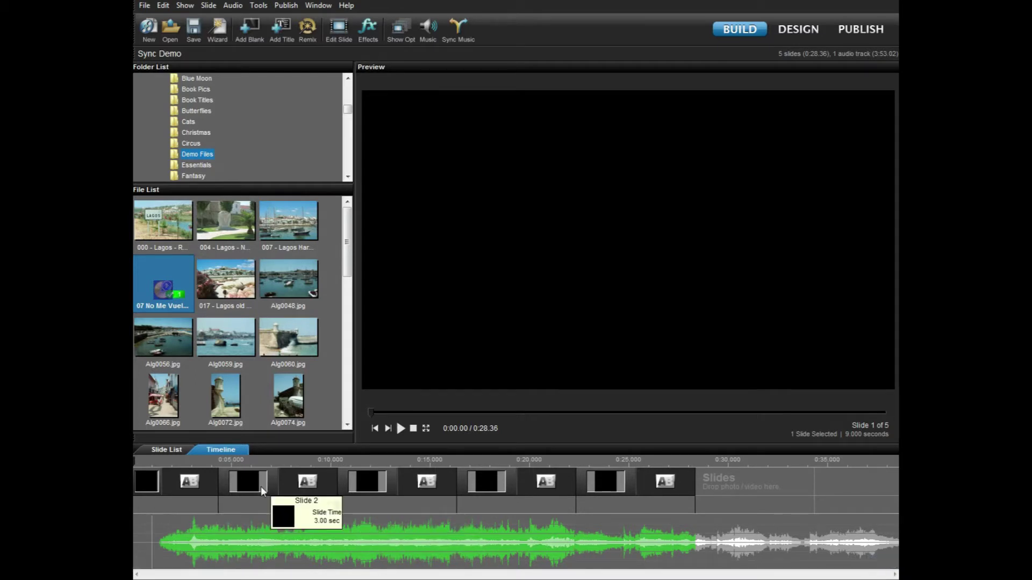
- Place the photo 000 - Lagos - Road Sign on slide 2 and lengthen the slide to about 23.18 seconds with a short outgoing transition
{"action": "left_click_drag", "start_coordinate": [155, 228], "coordinate": [260, 486]}
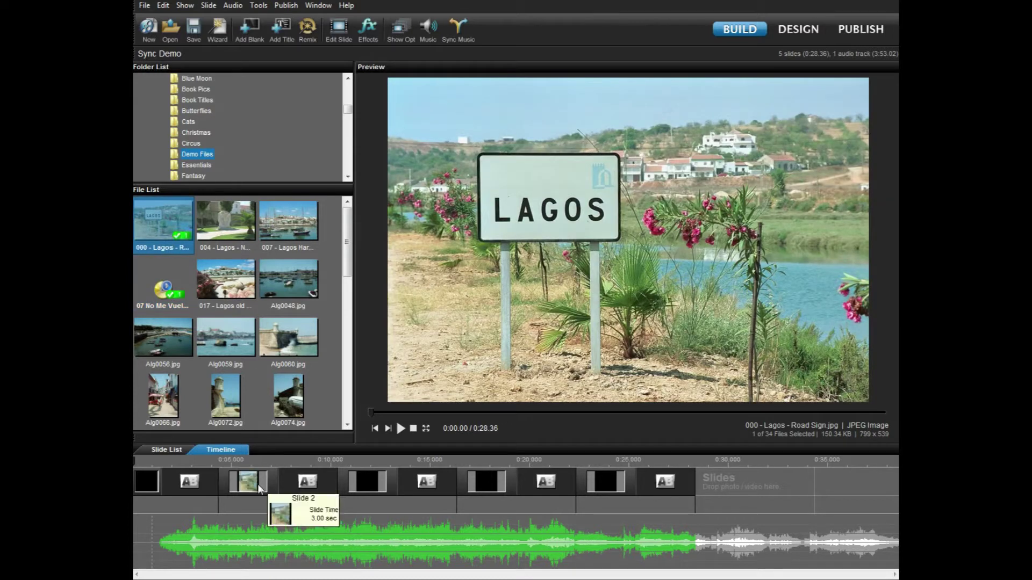
{"action": "left_click_drag", "start_coordinate": [337, 492], "coordinate": [621, 514]}
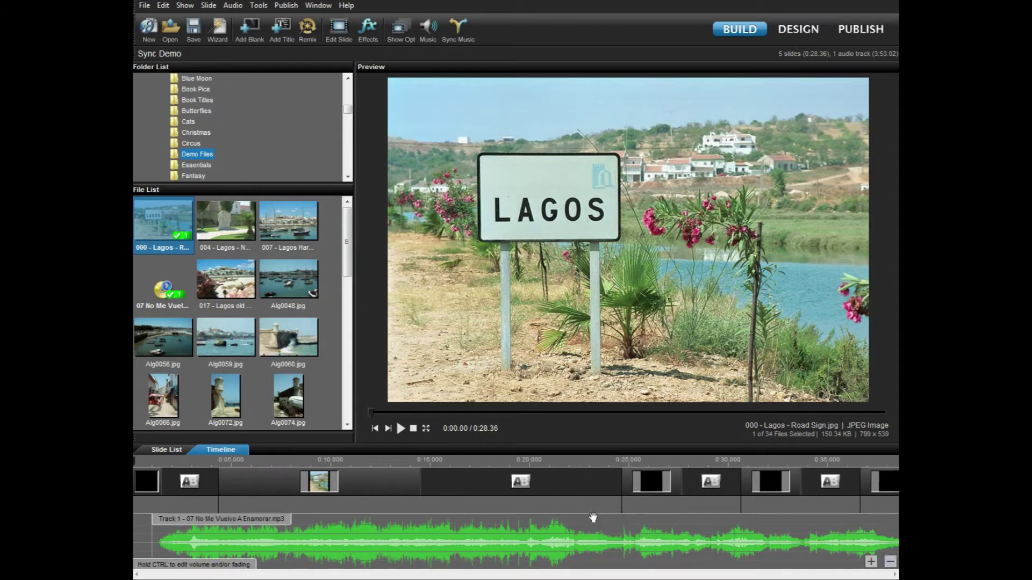
{"action": "left_click_drag", "start_coordinate": [425, 488], "coordinate": [586, 488]}
- Set the Lagos road sign layer on slide 2 to Fill frame scaling with a zoom of 101%
{"action": "double_click", "coordinate": [438, 482]}
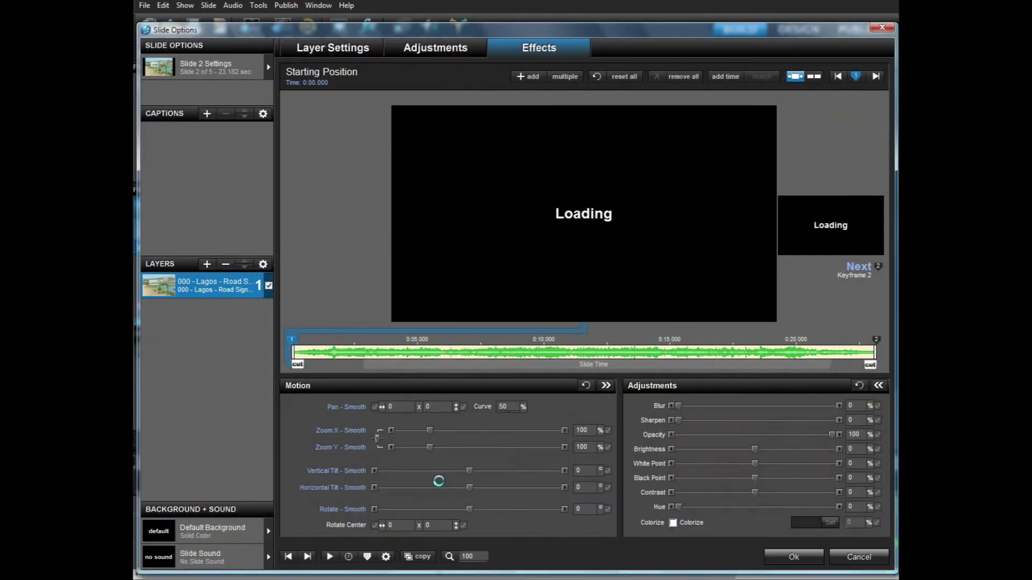
{"action": "left_click", "coordinate": [330, 45]}
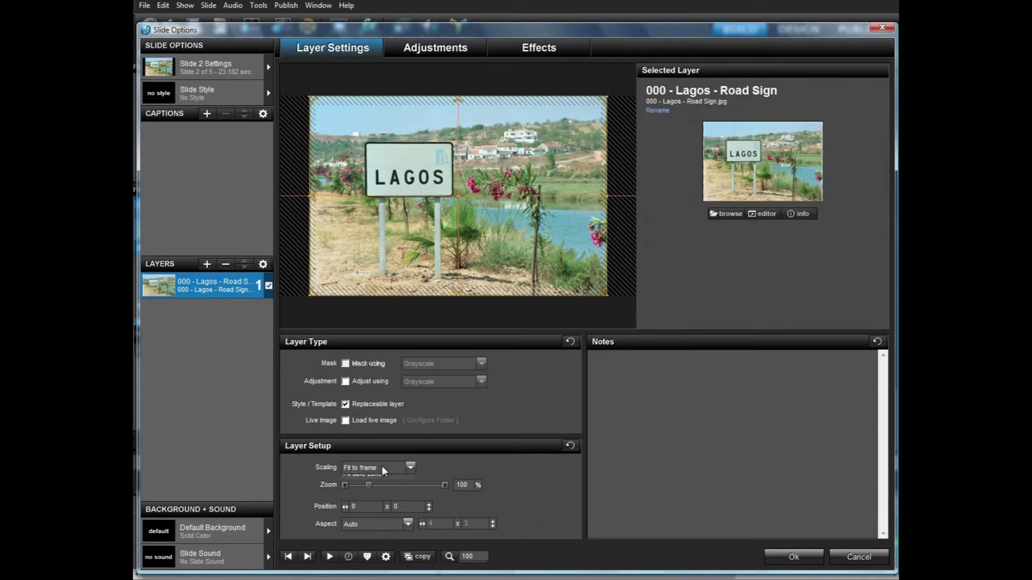
{"action": "left_click", "coordinate": [370, 488]}
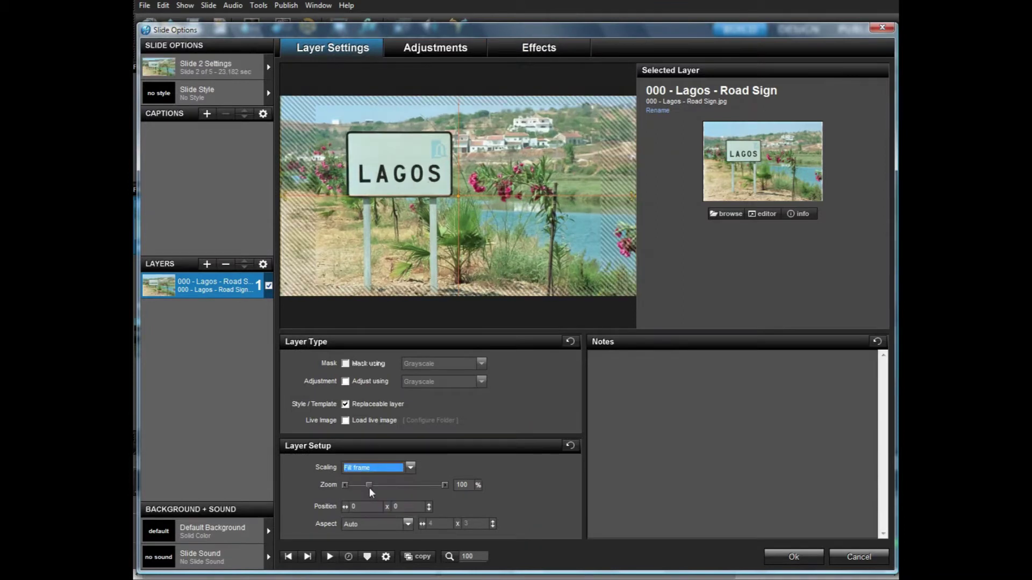
{"action": "left_click", "coordinate": [462, 486]}
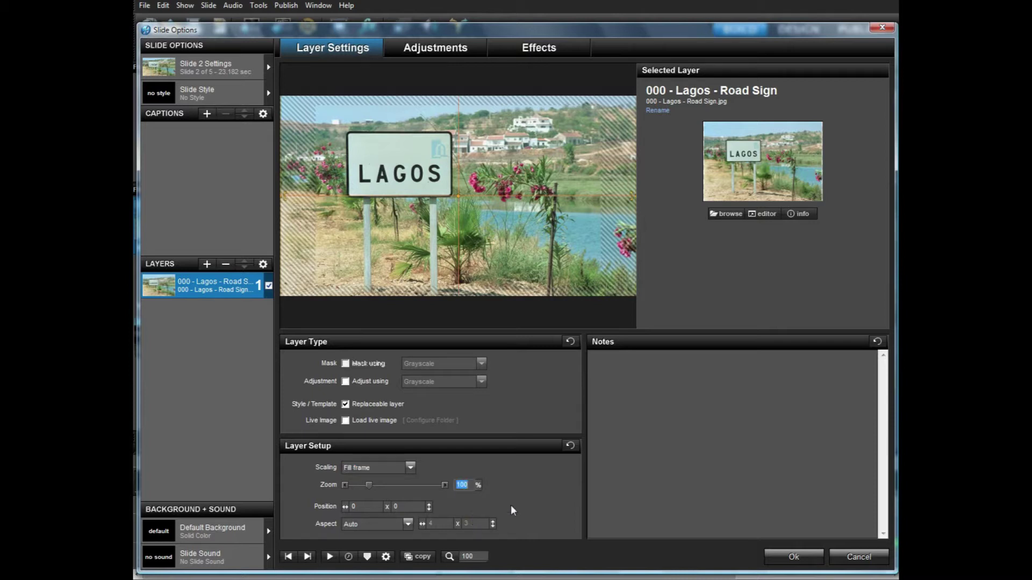
{"action": "type", "text": "101"}
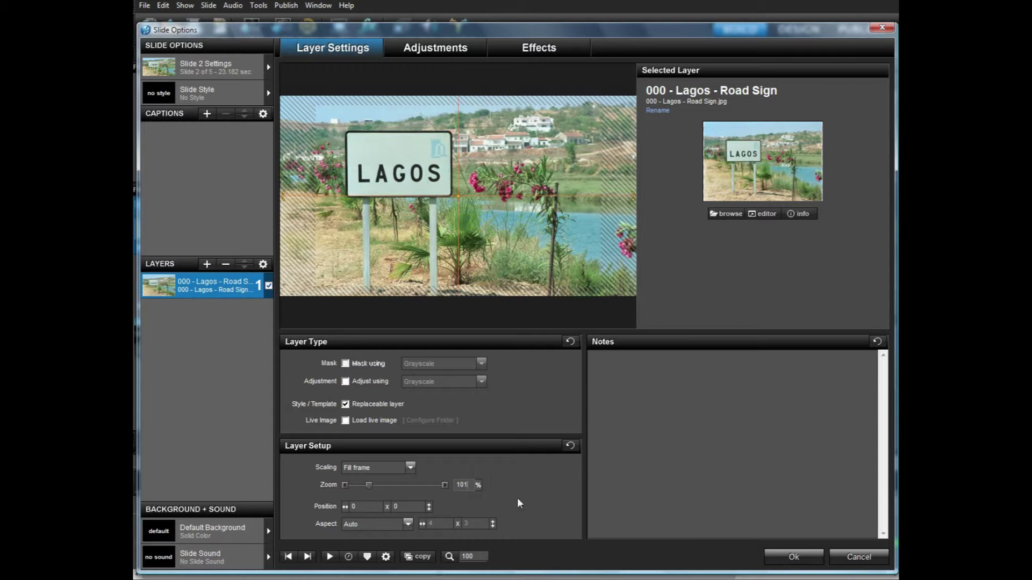
{"action": "left_click", "coordinate": [562, 50]}
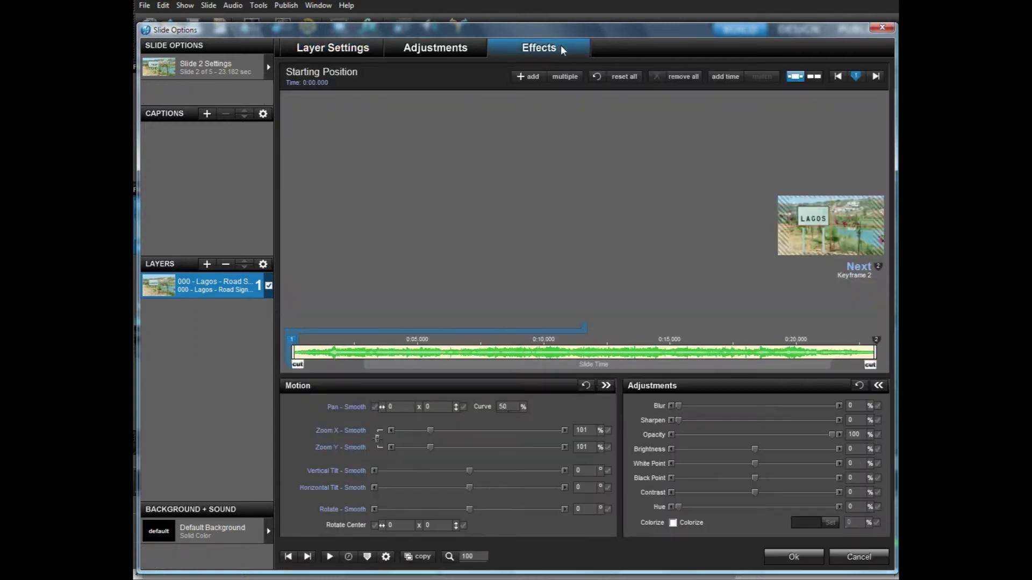
{"action": "left_click", "coordinate": [793, 556]}
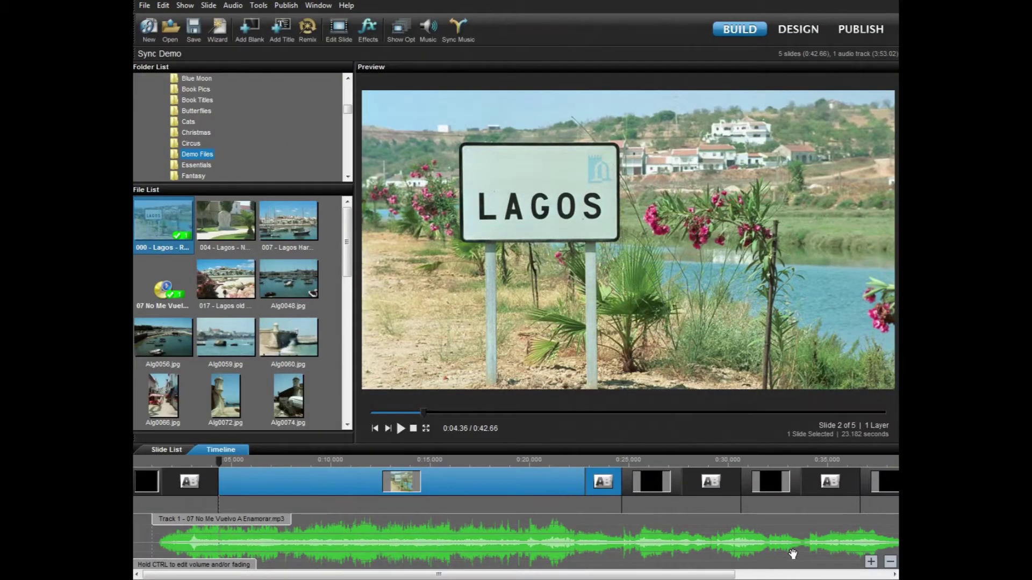
- Play the show from the beginning and listen for the musical change where slide 2 should end
{"action": "left_click", "coordinate": [375, 429]}
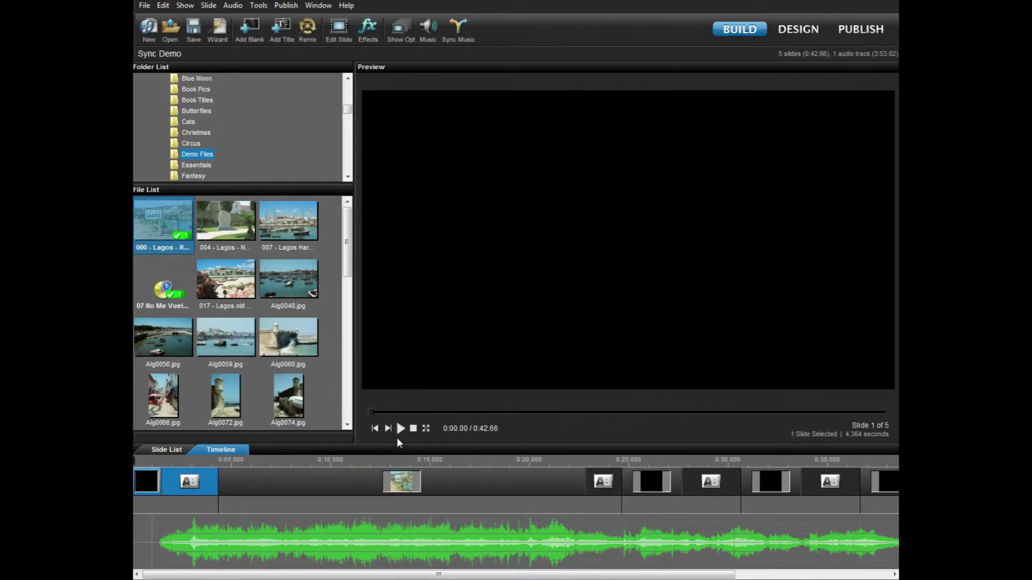
{"action": "left_click", "coordinate": [401, 428]}
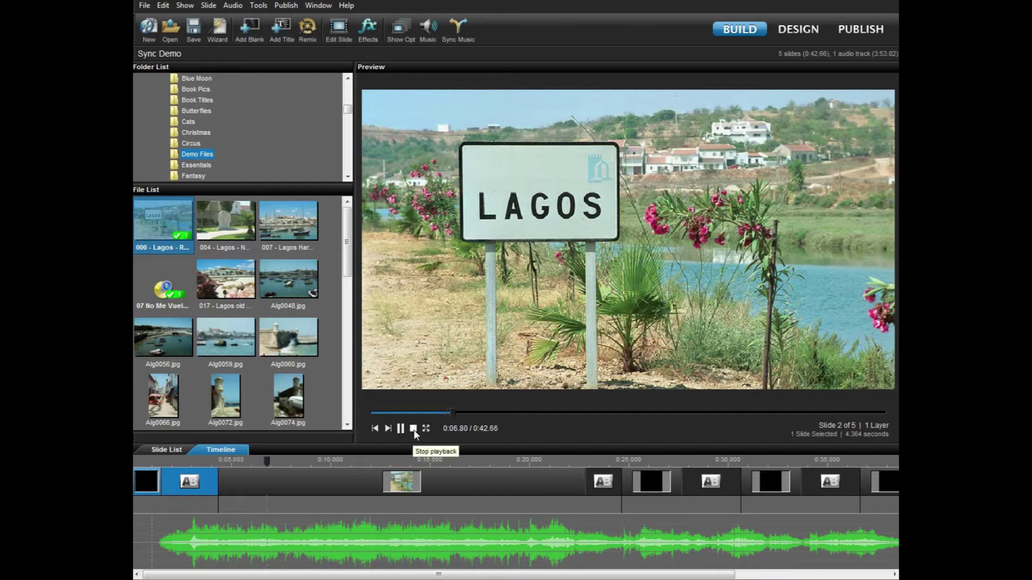
{"action": "left_click", "coordinate": [413, 429]}
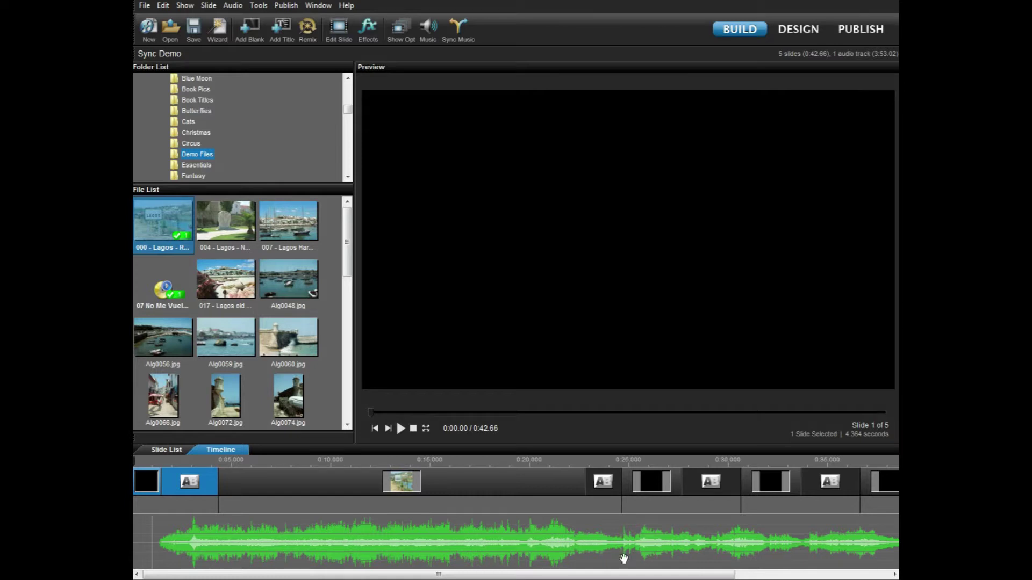
{"action": "left_click", "coordinate": [476, 461]}
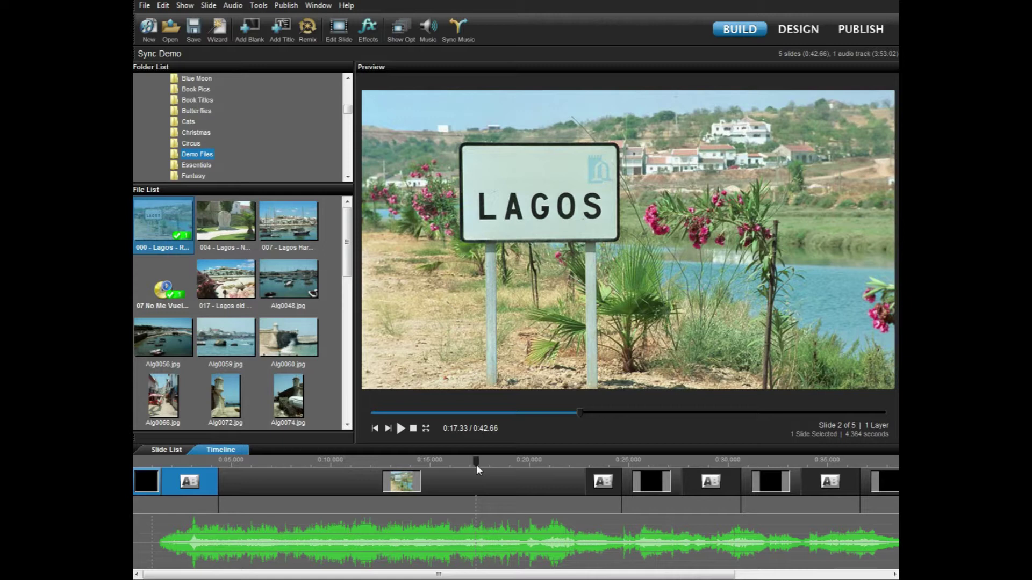
{"action": "left_click", "coordinate": [375, 428]}
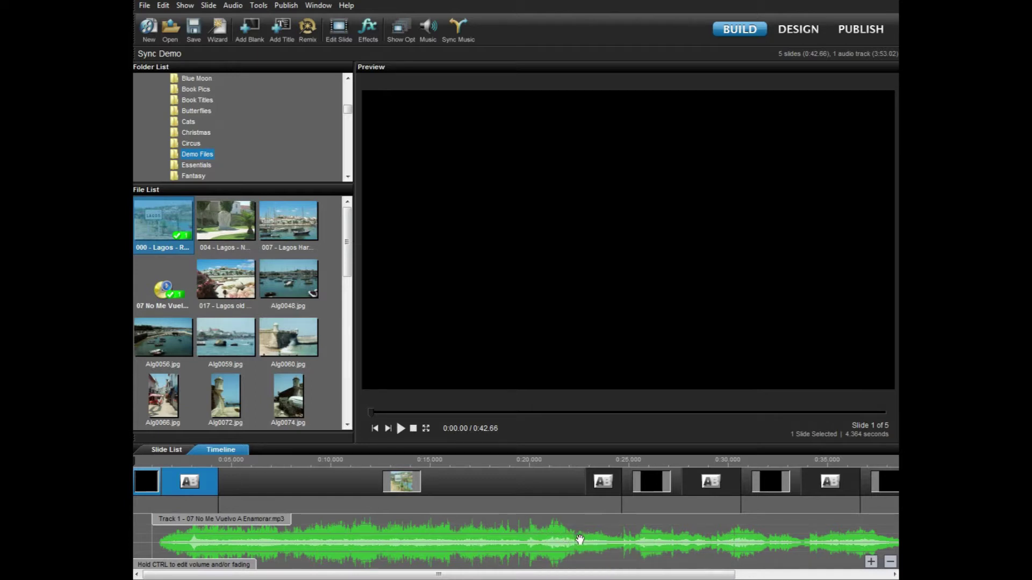
{"action": "left_click", "coordinate": [399, 428]}
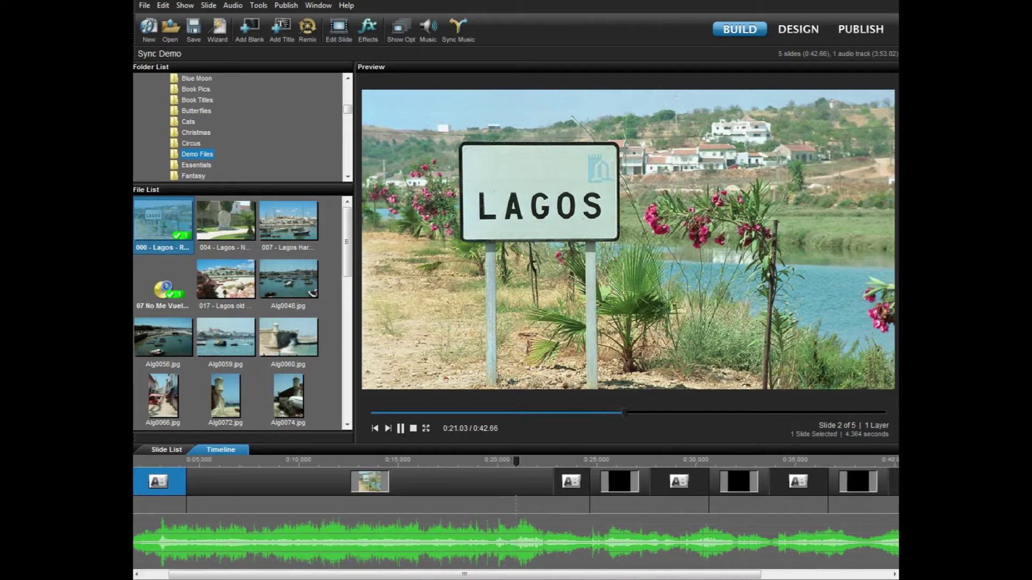
{"action": "left_click", "coordinate": [414, 430]}
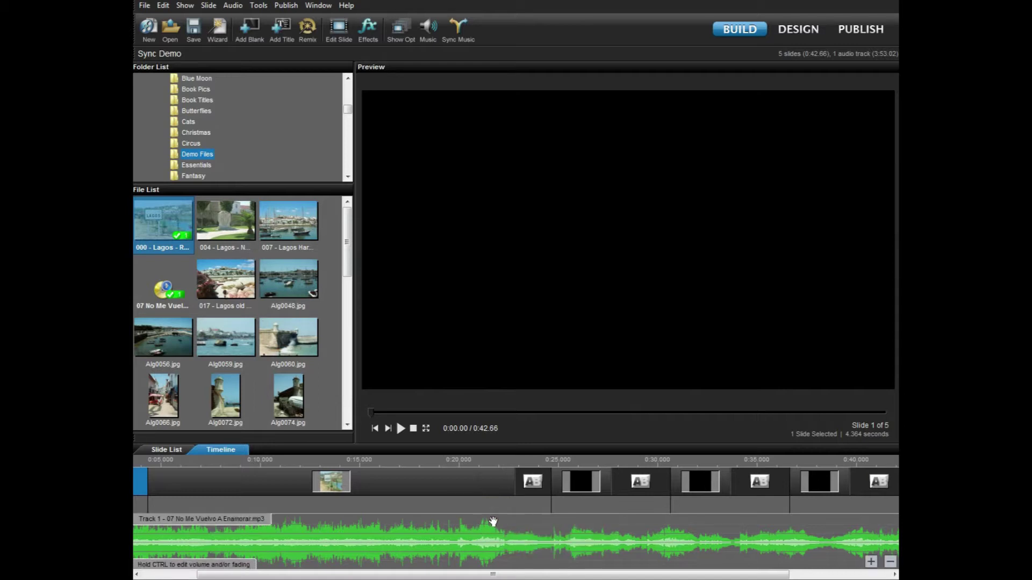
- Shorten slide 2 to end at about 0:21.5 and start its outgoing transition at about 0:19
{"action": "left_click_drag", "start_coordinate": [554, 509], "coordinate": [493, 510]}
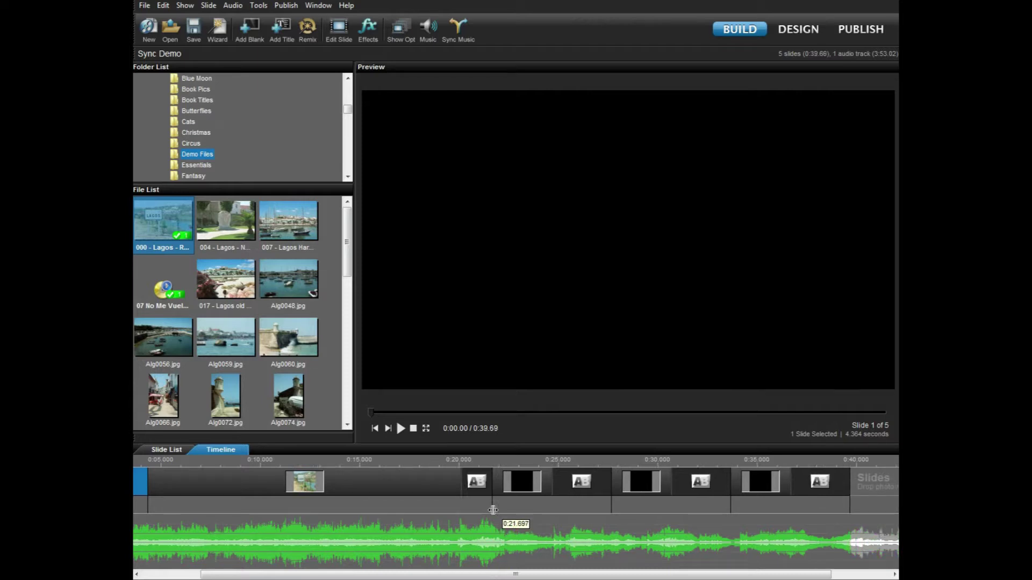
{"action": "left_click_drag", "start_coordinate": [493, 509], "coordinate": [437, 498]}
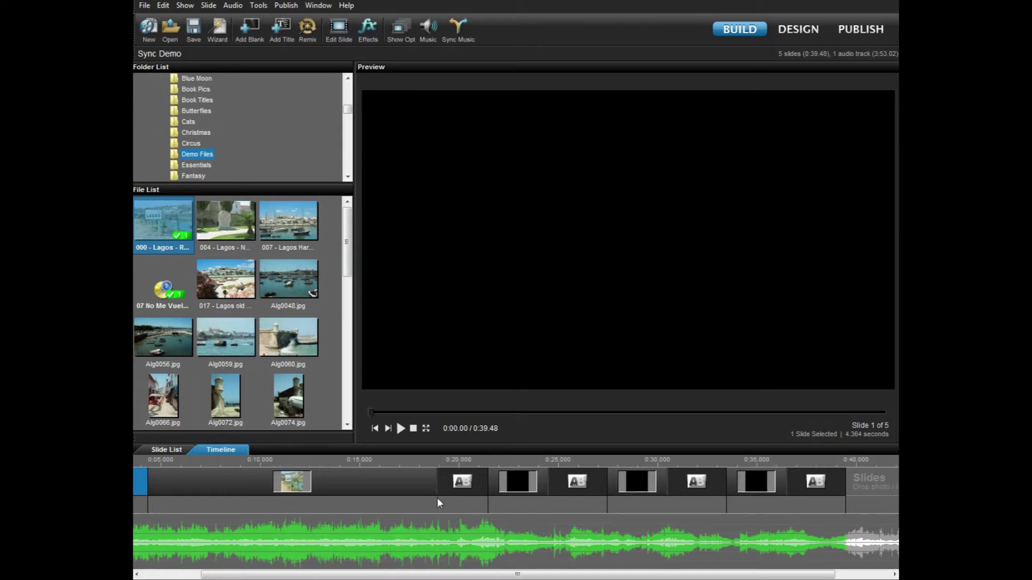
- Play the end of slide 2 from about 0:16.7 and trim the slide's end slightly earlier, to about 0:21.3
{"action": "left_click", "coordinate": [392, 463]}
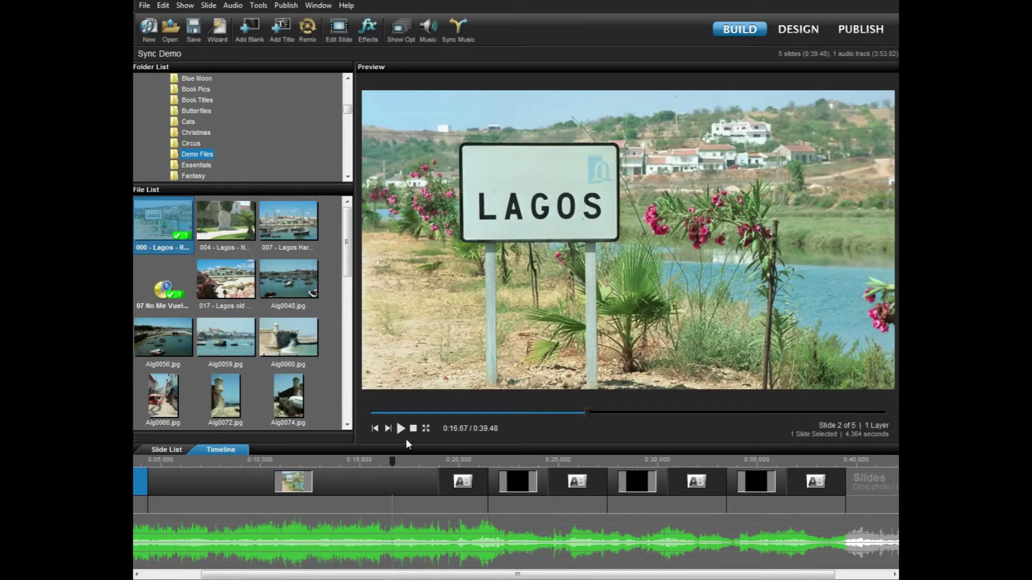
{"action": "left_click", "coordinate": [400, 428]}
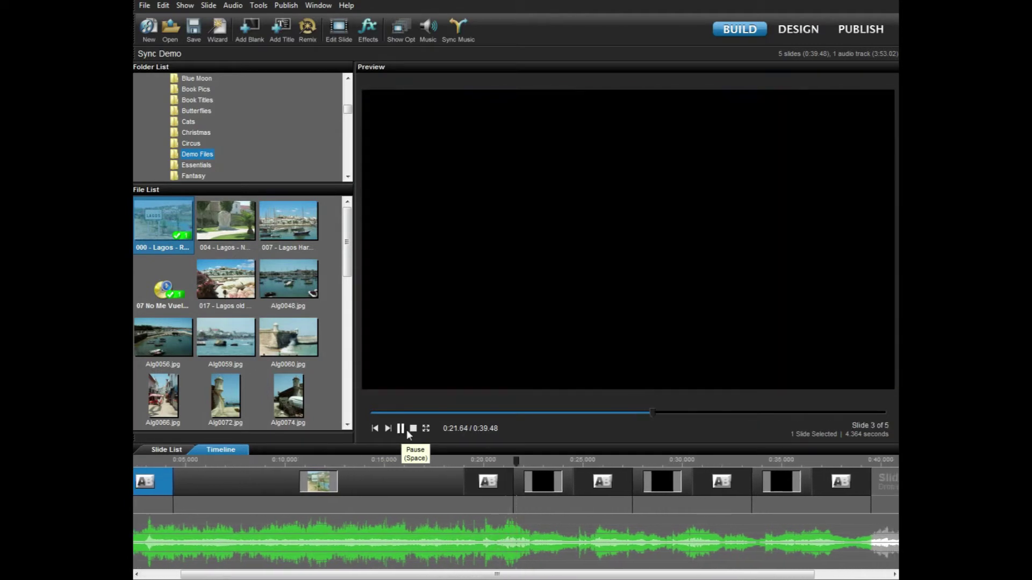
{"action": "left_click", "coordinate": [414, 428]}
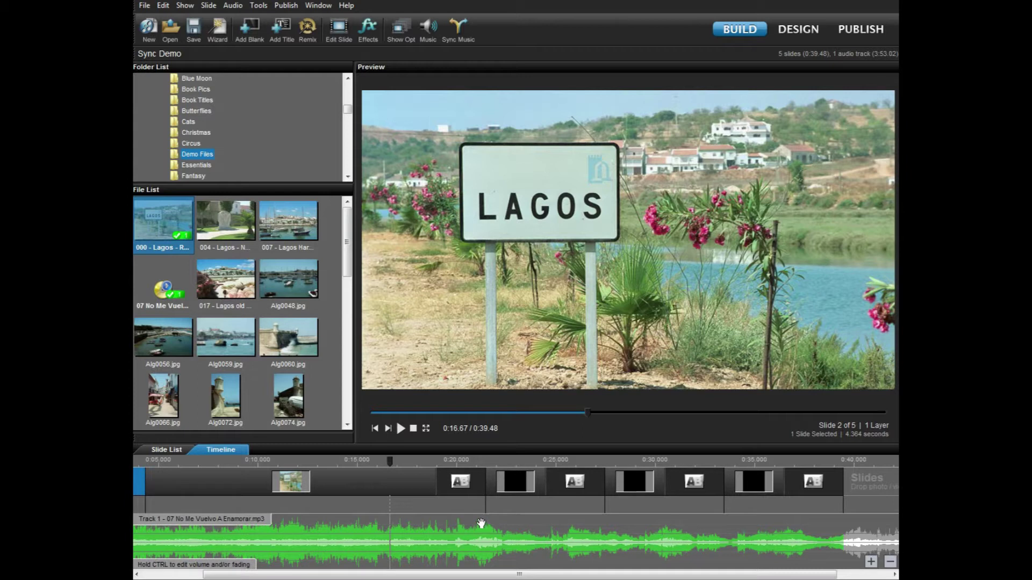
{"action": "left_click_drag", "start_coordinate": [485, 507], "coordinate": [483, 507]}
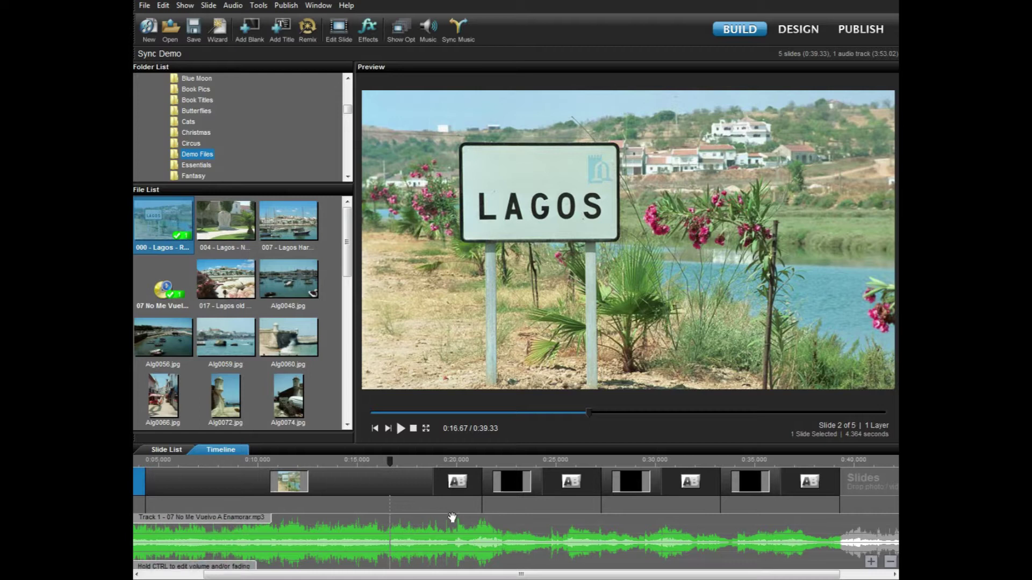
- Replay from about 0:14.7, trim slide 2 to 19.727 seconds in total, and recheck its ending against the music
{"action": "left_click", "coordinate": [351, 460]}
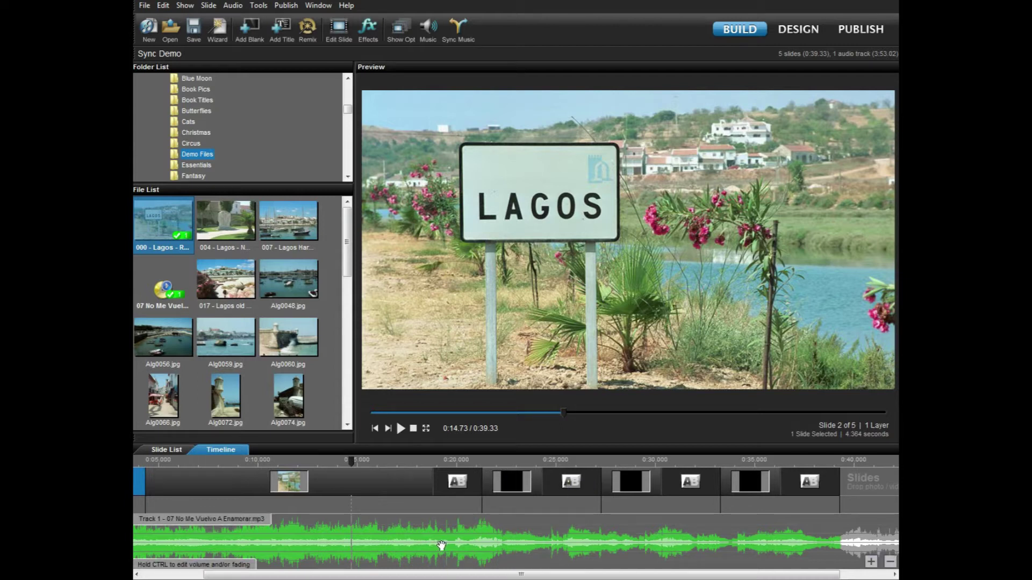
{"action": "left_click", "coordinate": [401, 428]}
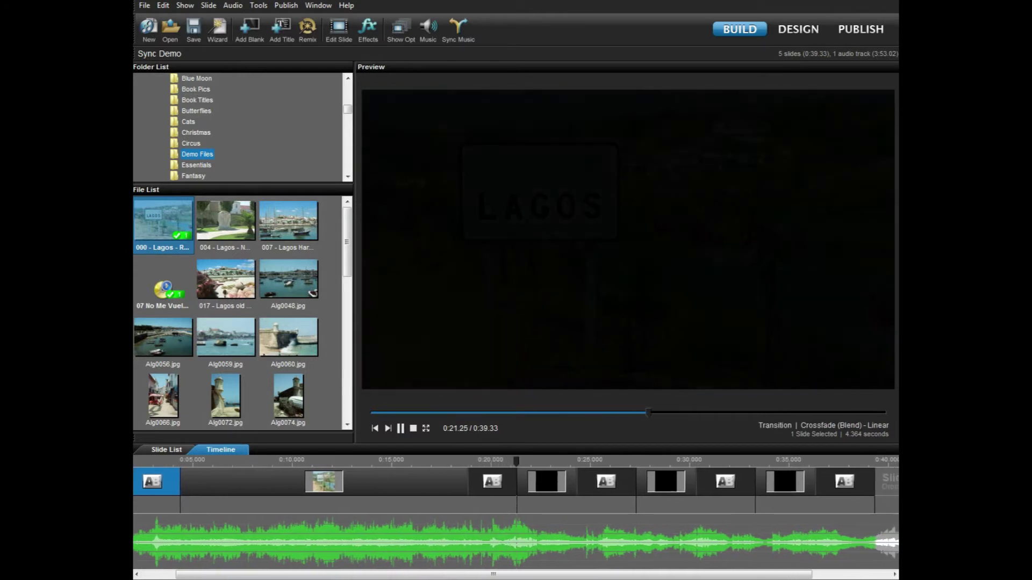
{"action": "left_click", "coordinate": [413, 429]}
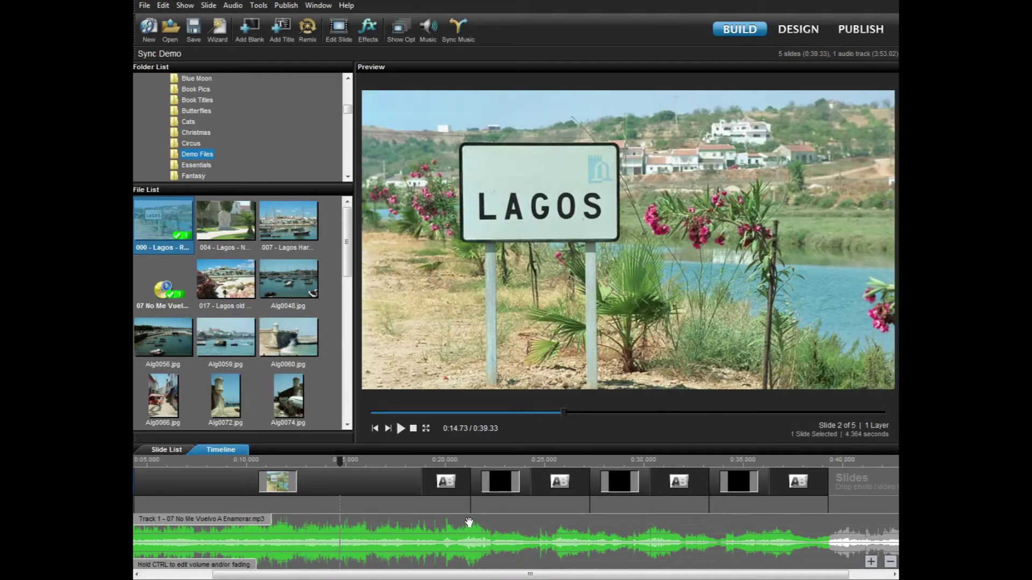
{"action": "left_click_drag", "start_coordinate": [472, 509], "coordinate": [469, 509]}
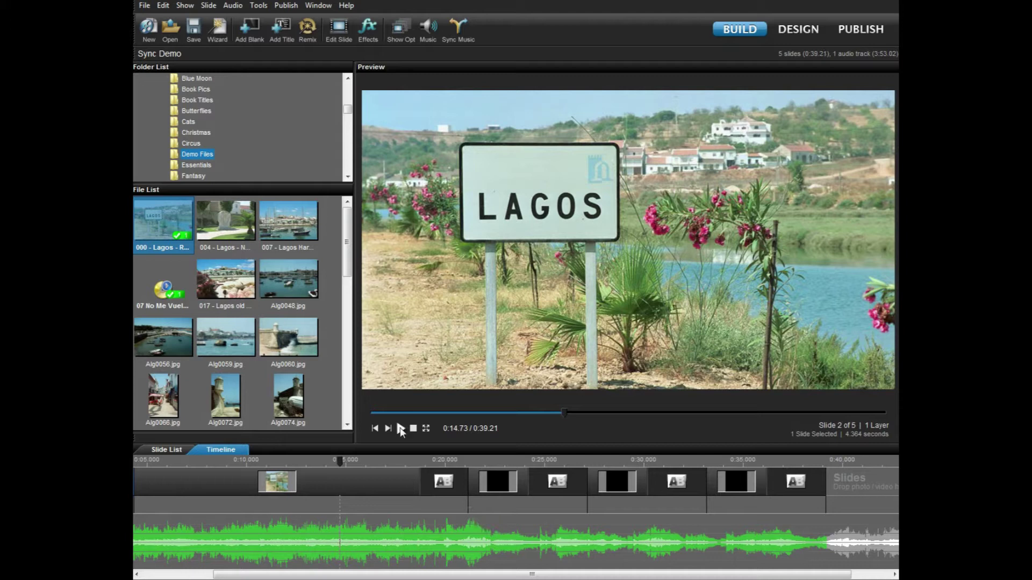
{"action": "left_click", "coordinate": [401, 428]}
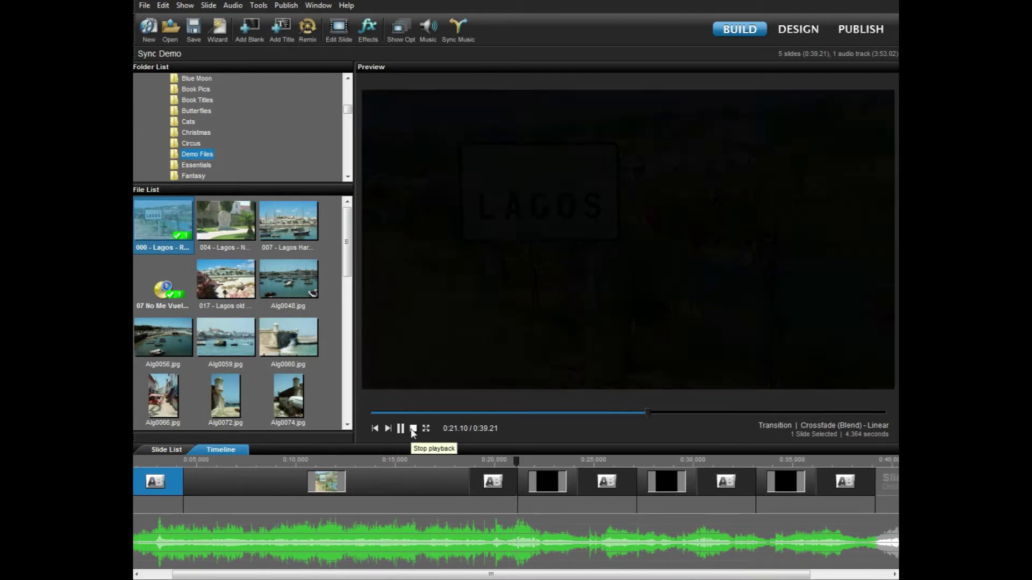
{"action": "left_click", "coordinate": [412, 429]}
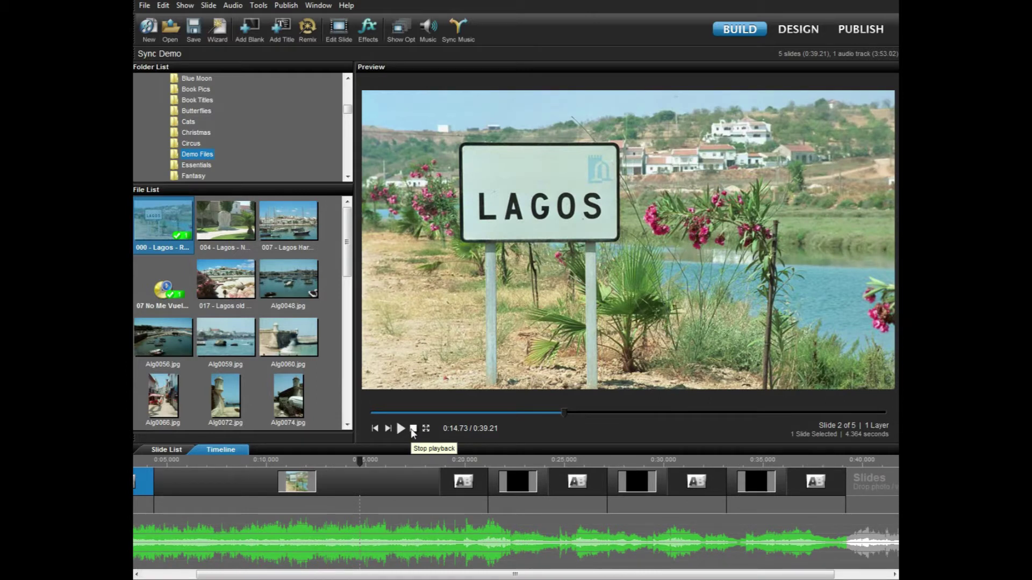
- Set the black point of the Lagos road sign layer on slide 2 to -14%
{"action": "double_click", "coordinate": [407, 486]}
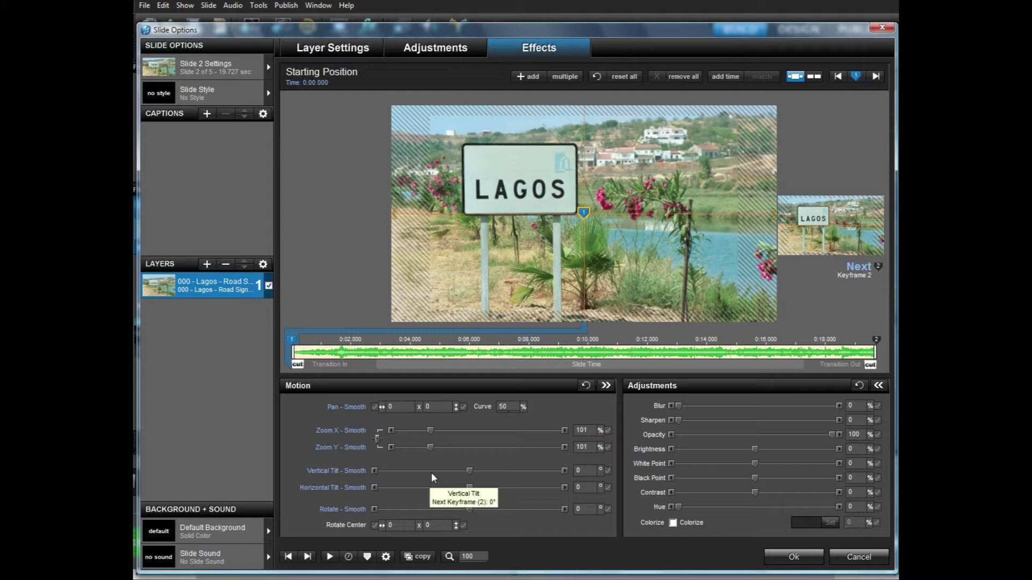
{"action": "left_click", "coordinate": [424, 49]}
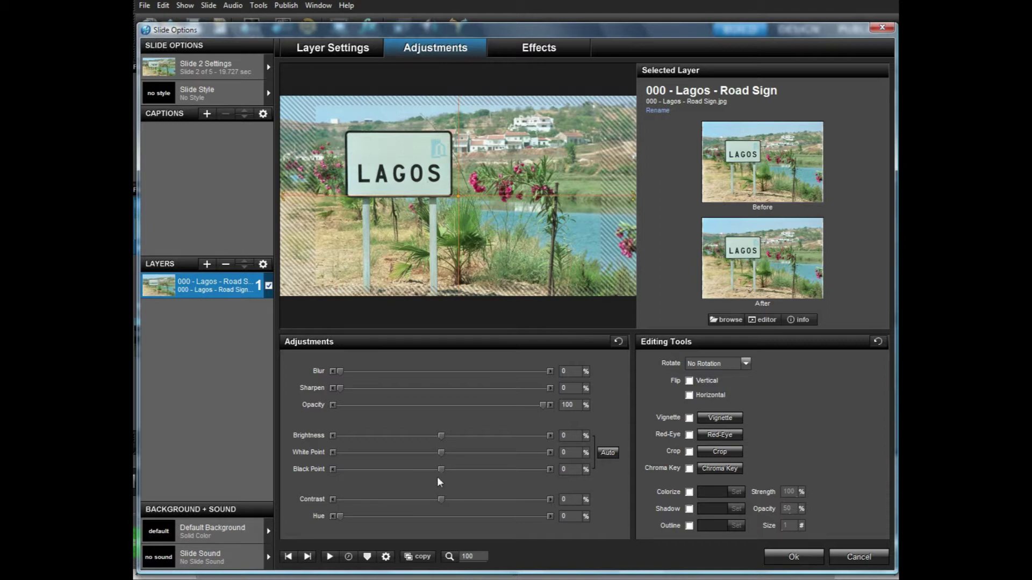
{"action": "left_click_drag", "start_coordinate": [440, 469], "coordinate": [425, 471]}
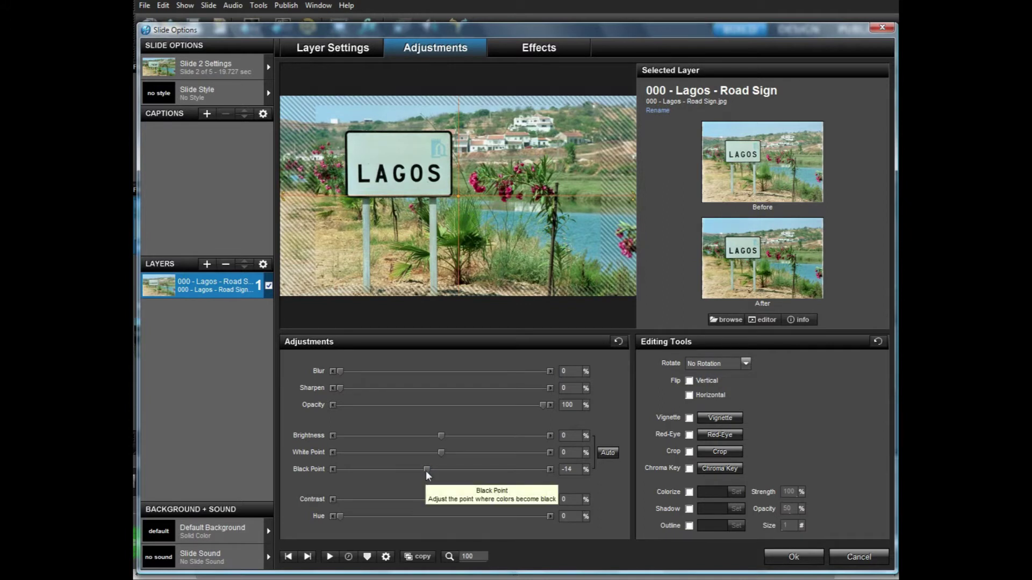
{"action": "left_click", "coordinate": [778, 561]}
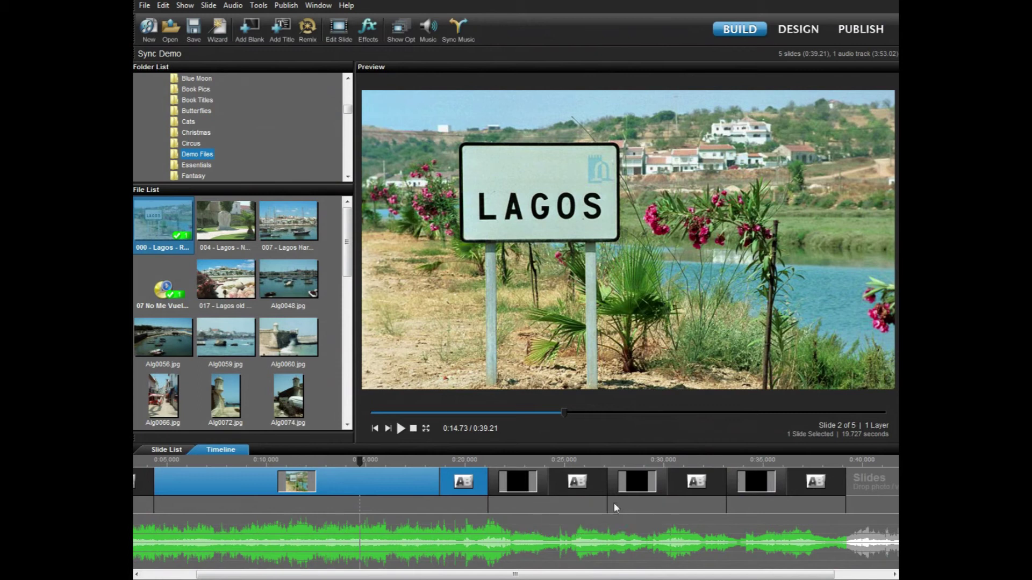
- Lengthen slide 3 to end at about 0:35.03 with a shorter outgoing transition, and place the photo 007 - Lagos Harbour on it
{"action": "mouse_move", "coordinate": [605, 507]}
{"action": "left_mouse_down"}
{"action": "mouse_move", "coordinate": [764, 506]}
{"action": "mouse_move", "coordinate": [645, 502]}
{"action": "mouse_move", "coordinate": [727, 501]}
{"action": "left_mouse_up"}
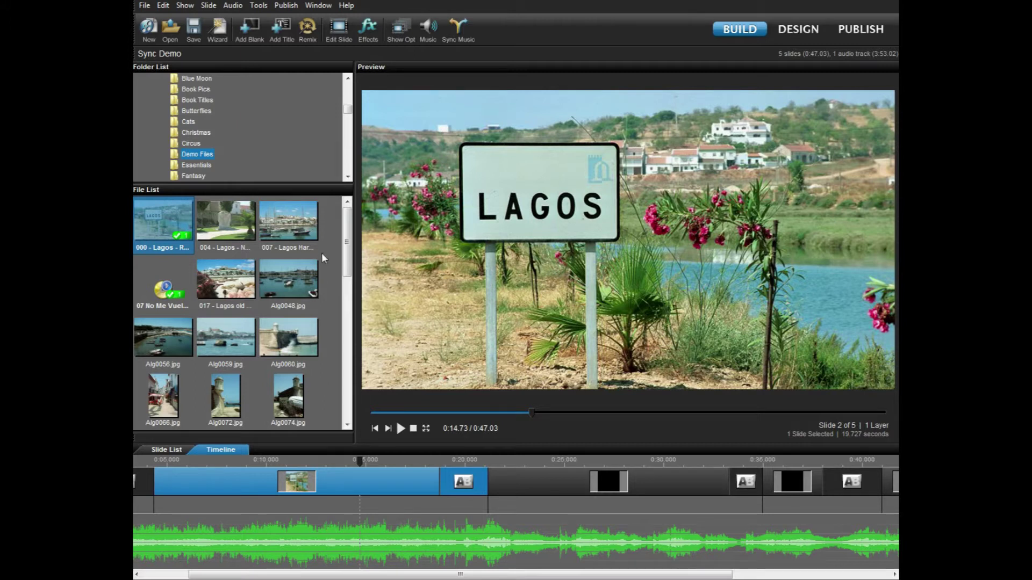
{"action": "left_click", "coordinate": [267, 222]}
{"action": "left_click_drag", "start_coordinate": [267, 222], "coordinate": [546, 483]}
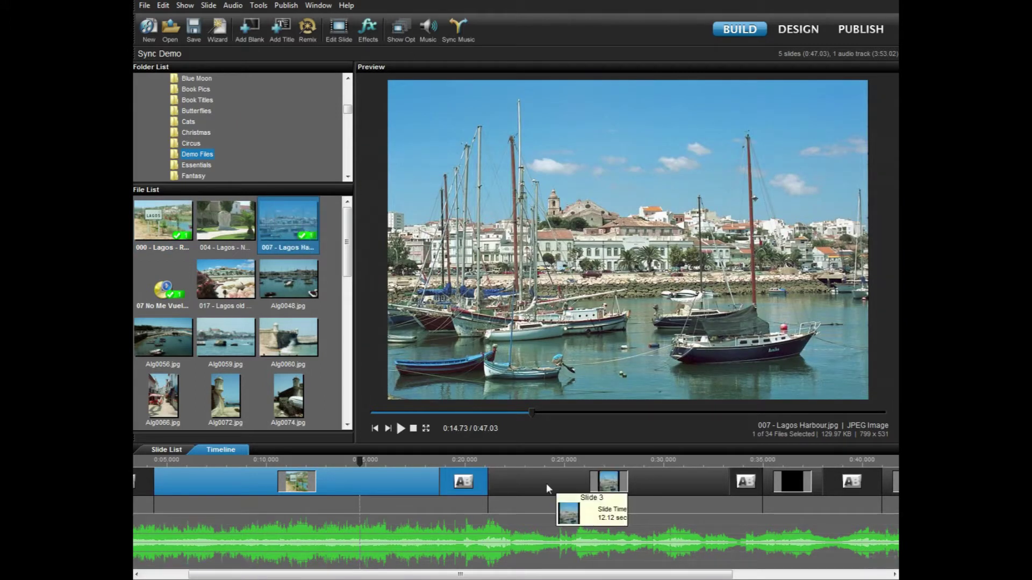
- Set the Lagos Harbour layer on slide 3 to Fill frame scaling with a zoom of 101%
{"action": "double_click", "coordinate": [546, 483]}
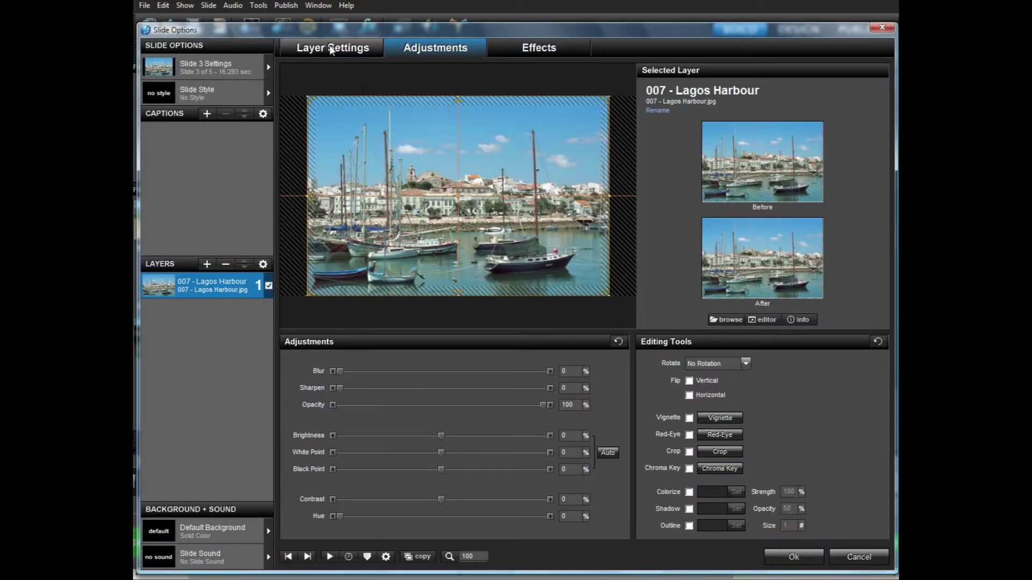
{"action": "left_click", "coordinate": [331, 50]}
{"action": "left_click", "coordinate": [410, 466]}
{"action": "left_click", "coordinate": [380, 487]}
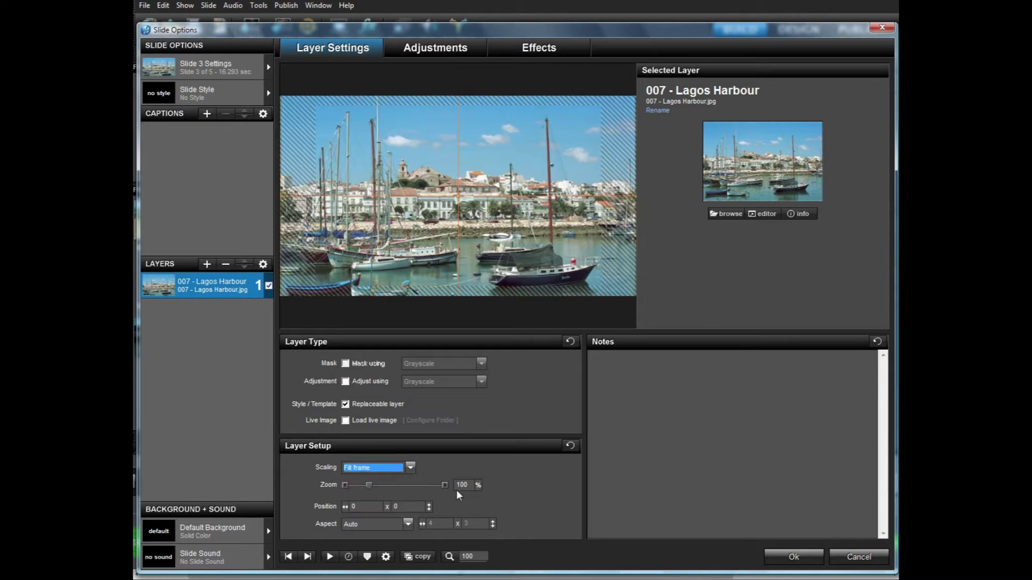
{"action": "double_click", "coordinate": [458, 487]}
{"action": "type", "text": "101"}
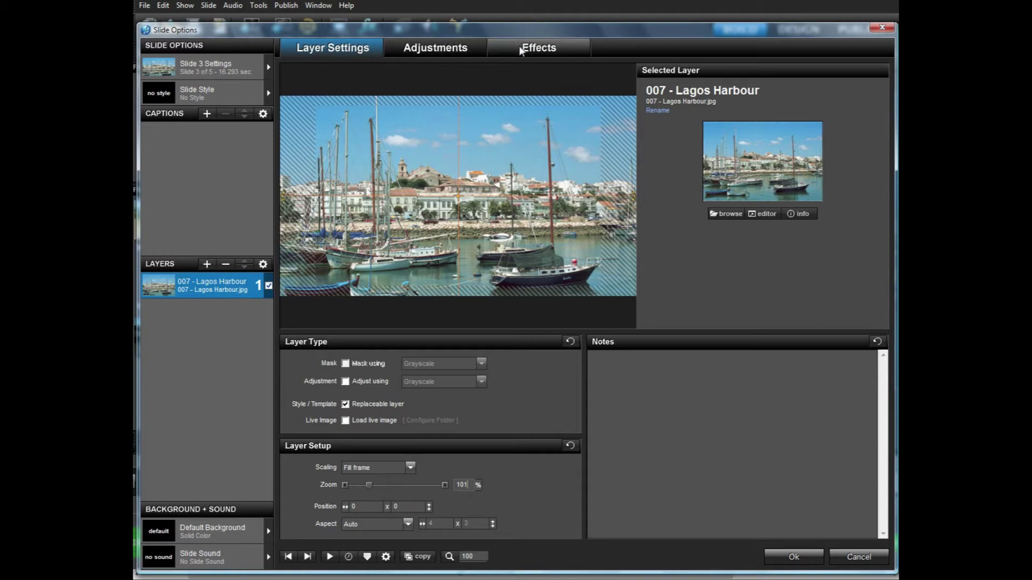
- Set the Lagos Harbour layer's black point to -6% and apply the slide 3 settings
{"action": "left_click", "coordinate": [435, 48]}
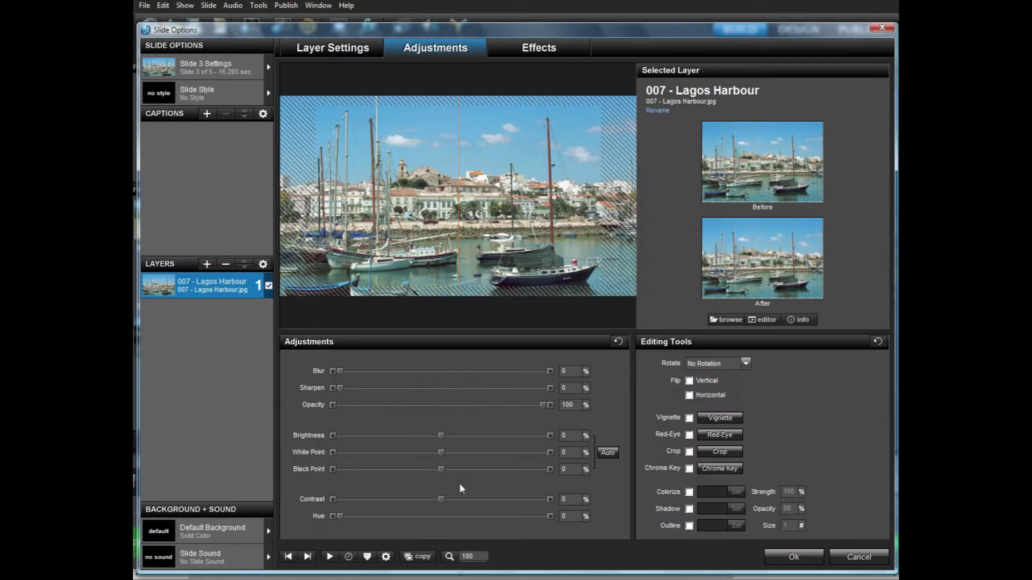
{"action": "left_click_drag", "start_coordinate": [441, 471], "coordinate": [436, 472]}
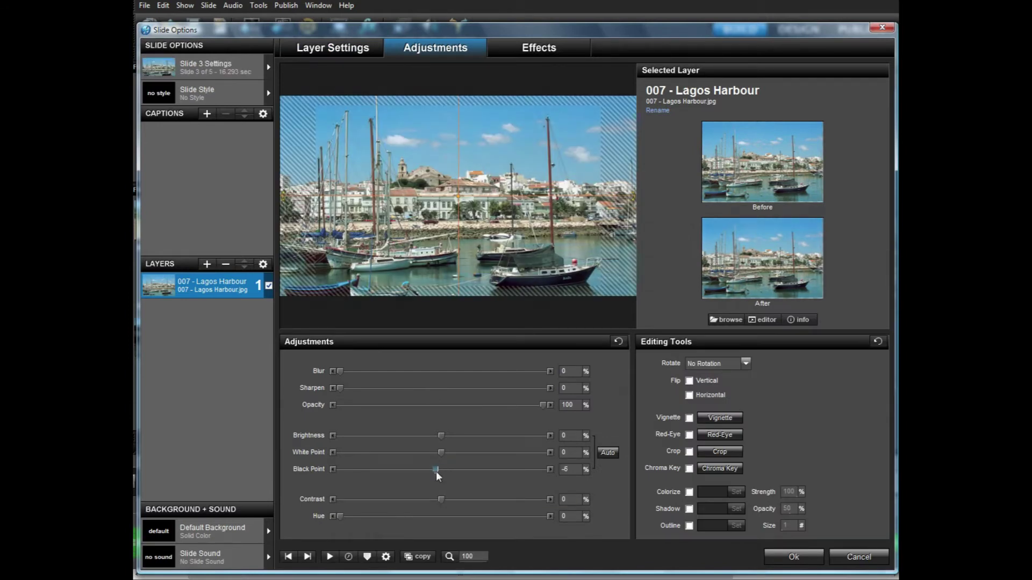
{"action": "left_click", "coordinate": [527, 48]}
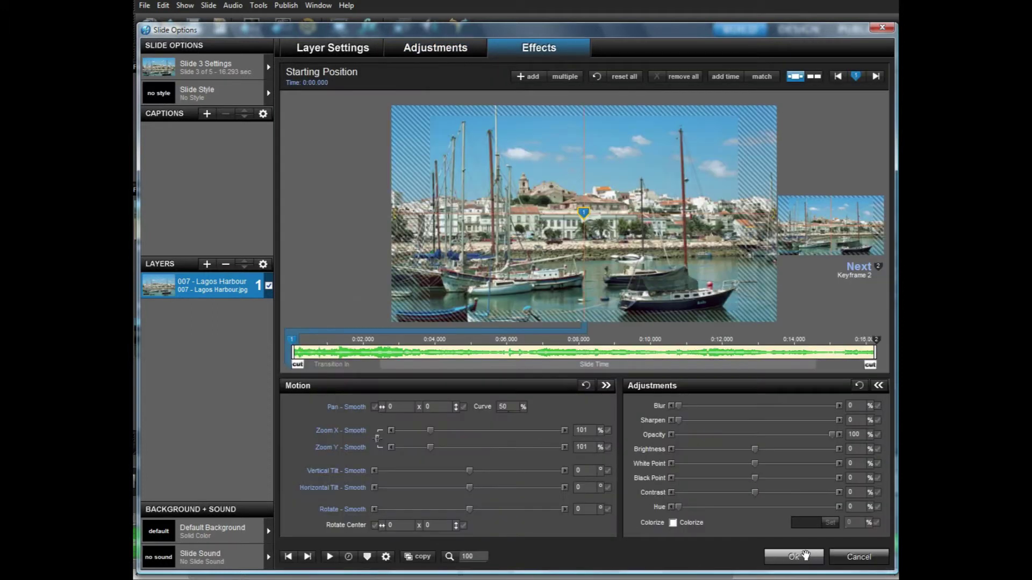
{"action": "left_click", "coordinate": [805, 556]}
- Play from about 0:18.2 and again from 0:27.3, listening for the musical change where slide 3 should end
{"action": "left_click", "coordinate": [450, 471]}
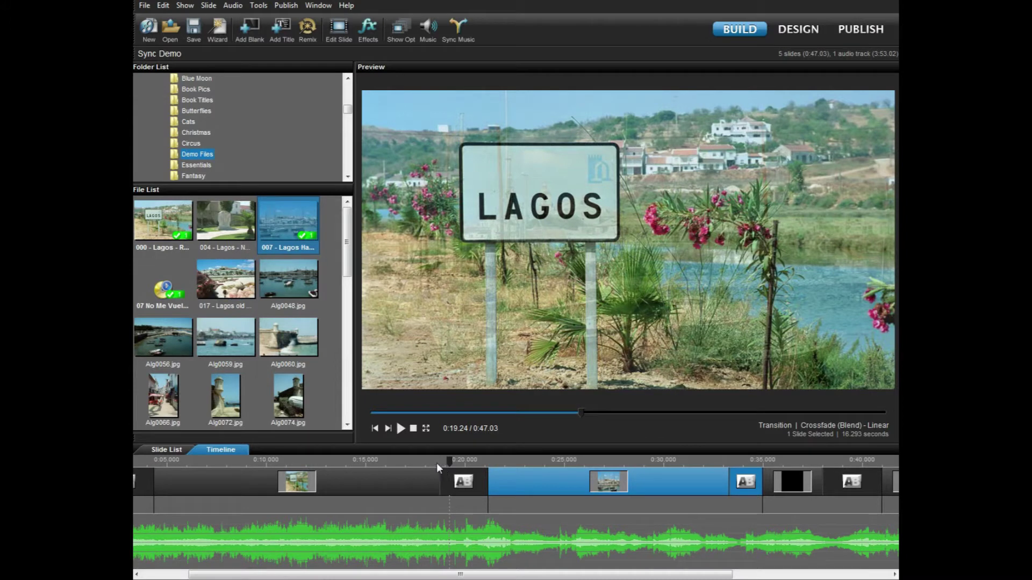
{"action": "left_click", "coordinate": [429, 462]}
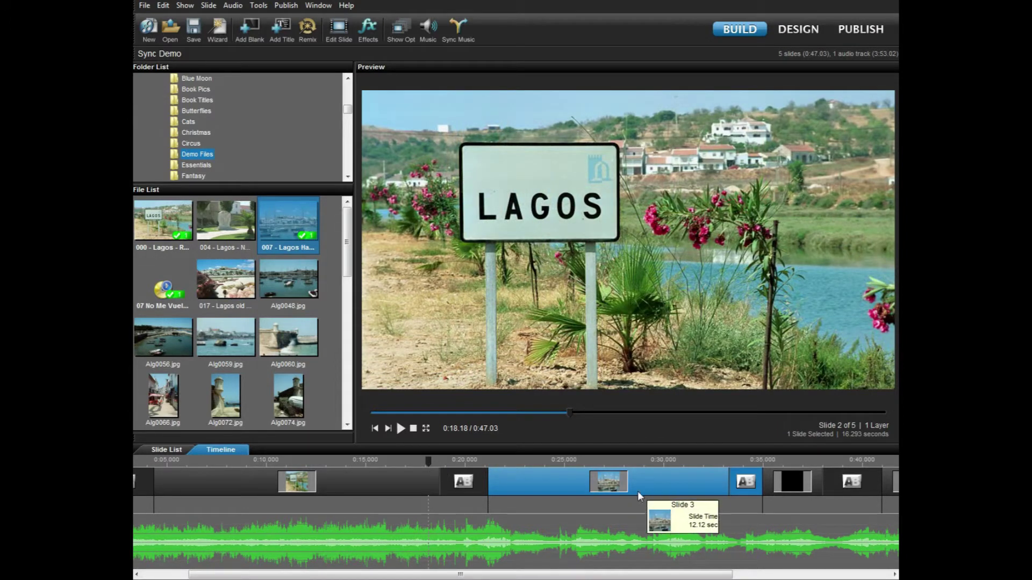
{"action": "left_click", "coordinate": [401, 429]}
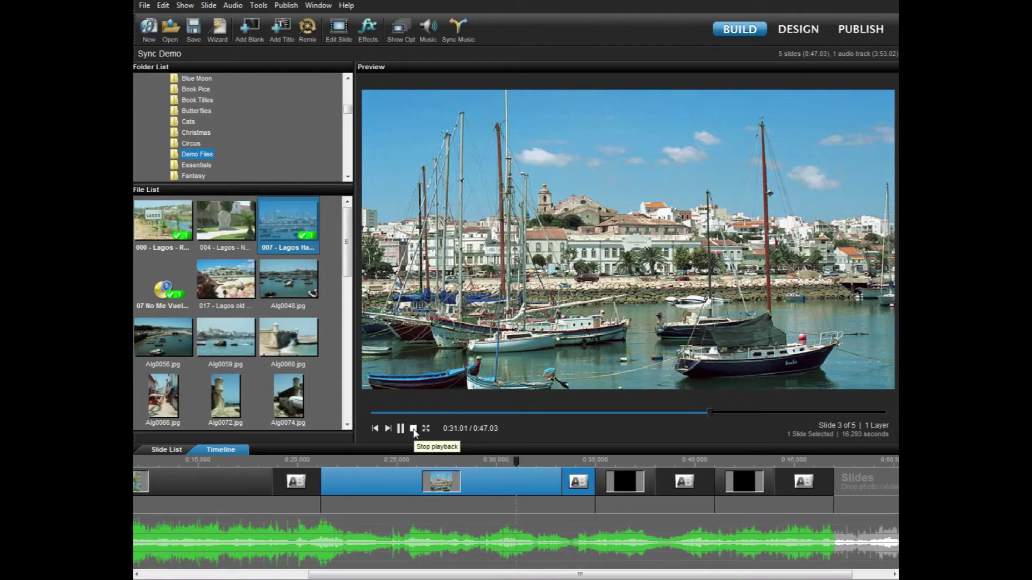
{"action": "left_click", "coordinate": [414, 429]}
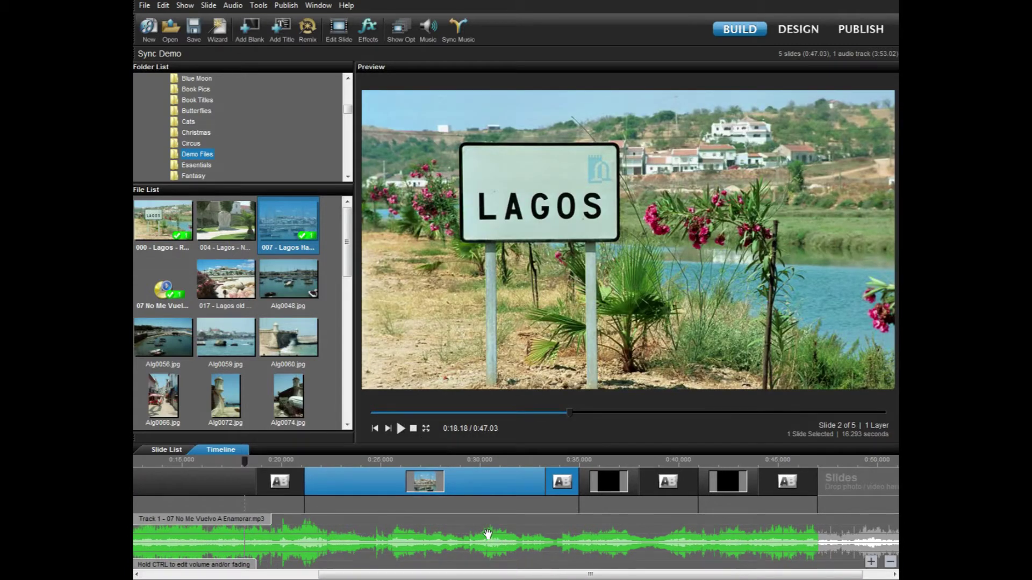
{"action": "left_click", "coordinate": [427, 462]}
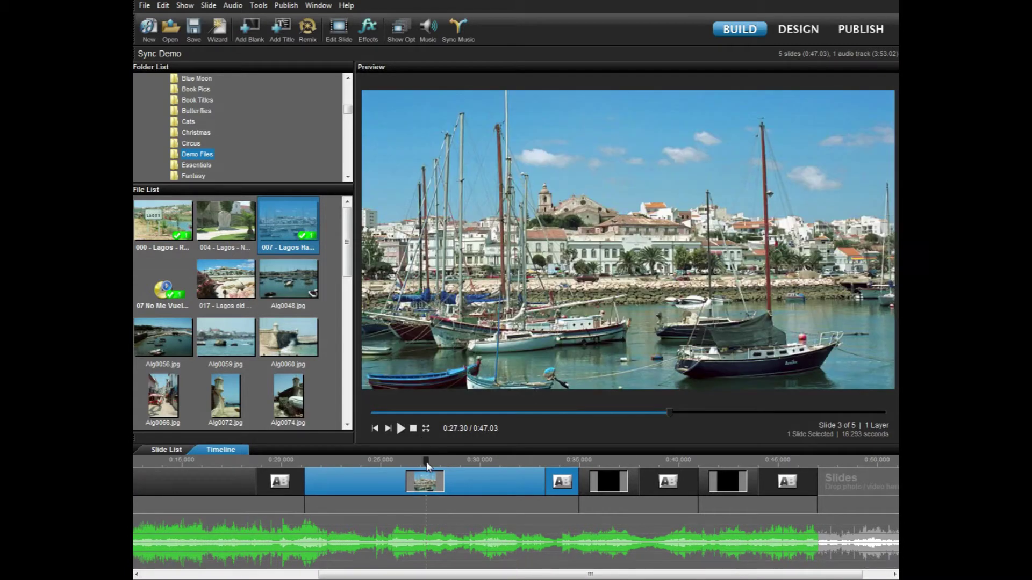
{"action": "left_click", "coordinate": [400, 429]}
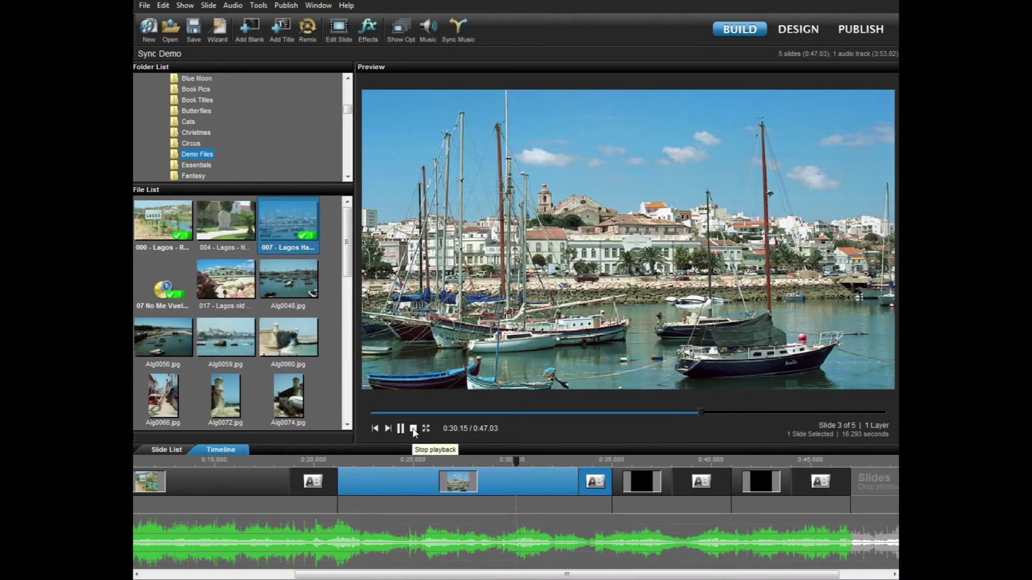
{"action": "left_click", "coordinate": [414, 428]}
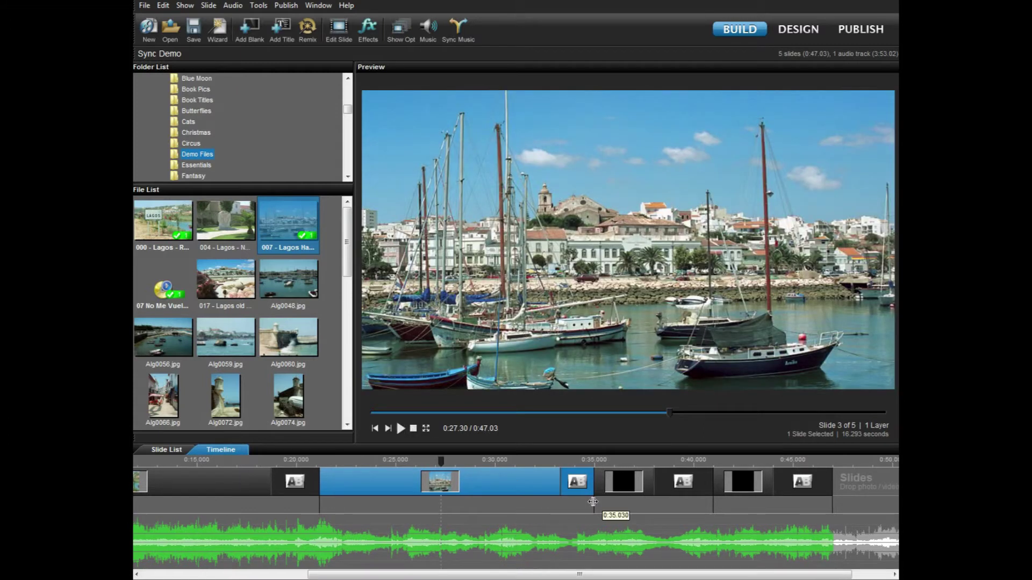
- Shorten slide 3 to 11.627 seconds in total with its outgoing transition starting at about 0:28.12, and play it back from about 0:23.6
{"action": "left_click_drag", "start_coordinate": [593, 502], "coordinate": [498, 494]}
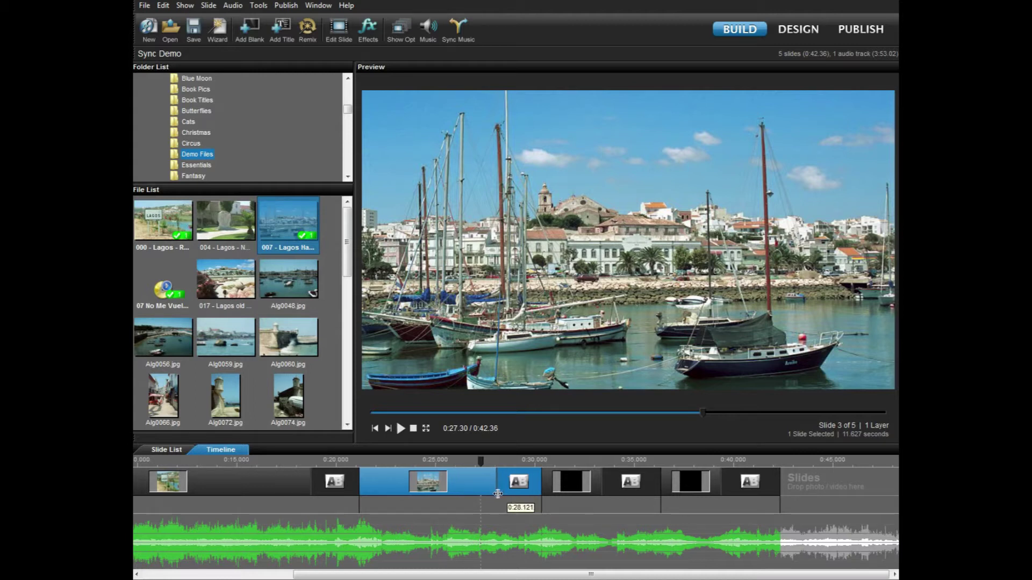
{"action": "left_click", "coordinate": [408, 463]}
{"action": "left_click", "coordinate": [402, 428]}
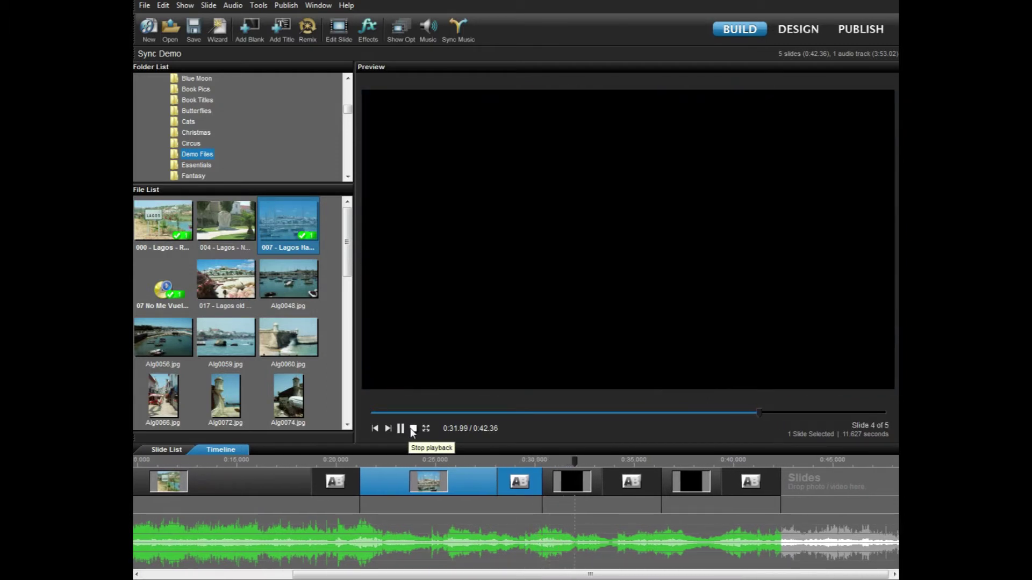
{"action": "left_click", "coordinate": [413, 429]}
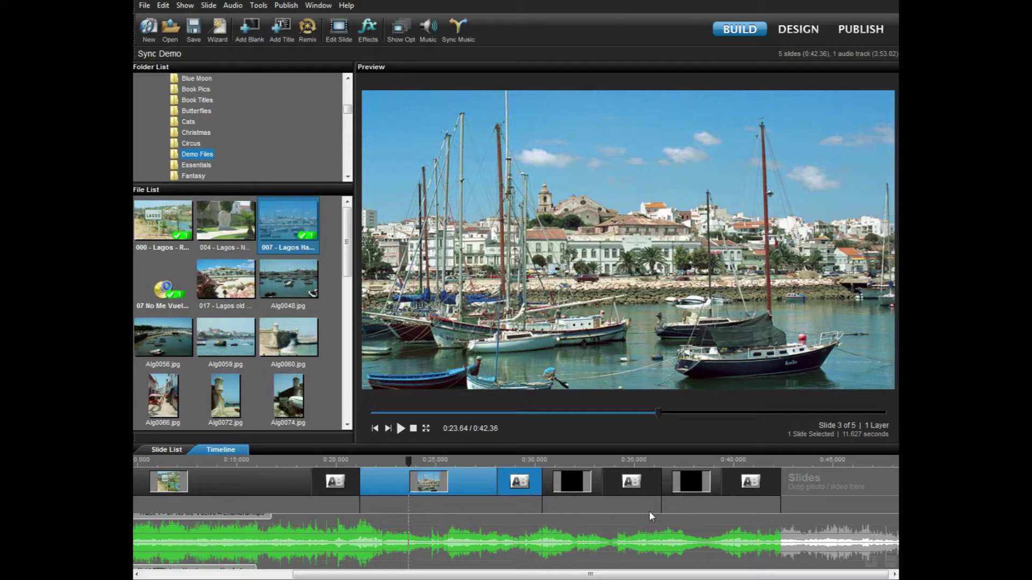
- Lengthen slide 4 to a slide time of 12.18 seconds with a short outgoing transition, and place the photo Alg0156.jpg on it
{"action": "left_click_drag", "start_coordinate": [662, 507], "coordinate": [821, 507]}
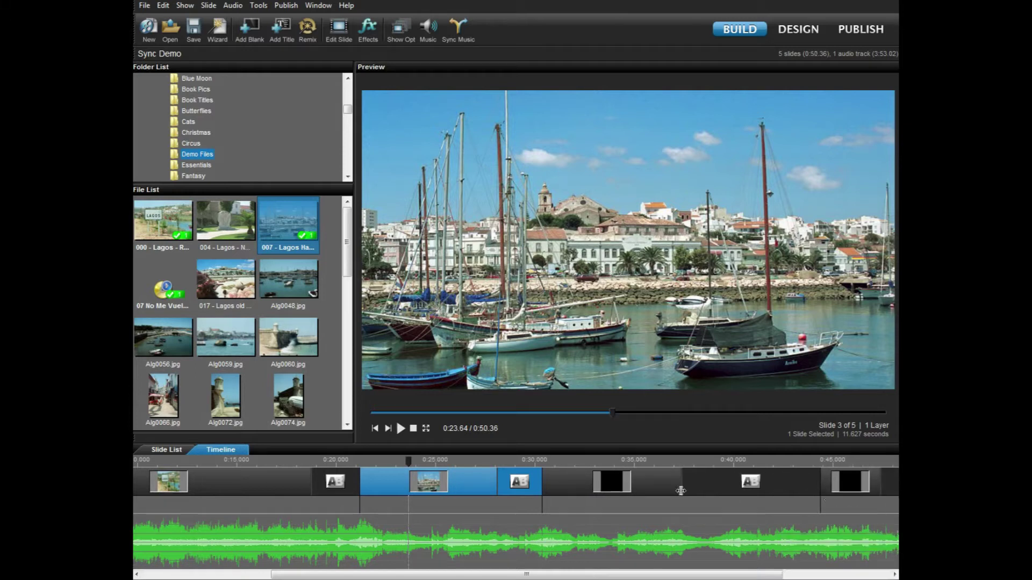
{"action": "left_click_drag", "start_coordinate": [679, 491], "coordinate": [785, 485]}
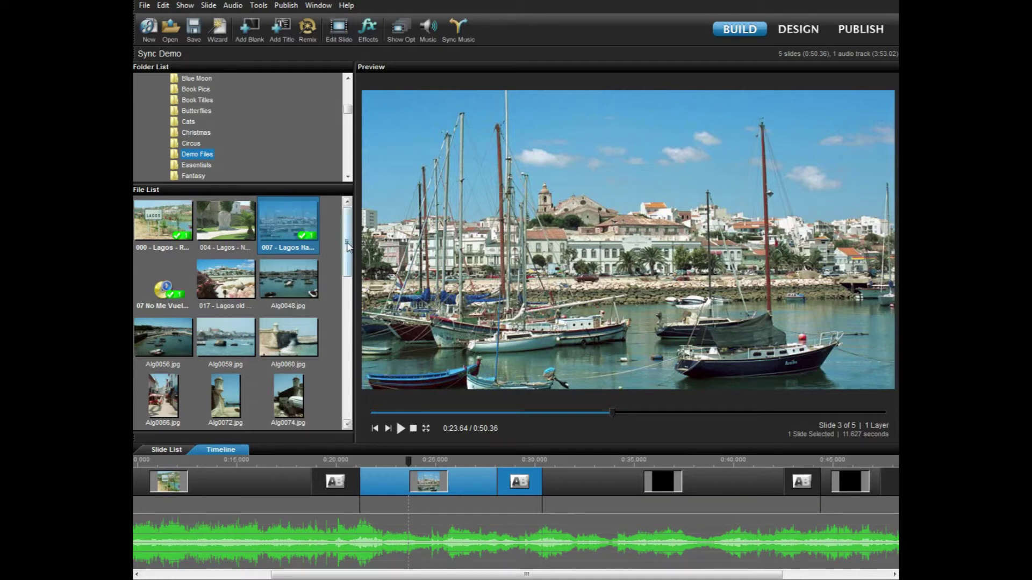
{"action": "left_click_drag", "start_coordinate": [348, 247], "coordinate": [353, 311]}
{"action": "left_click_drag", "start_coordinate": [299, 289], "coordinate": [594, 488]}
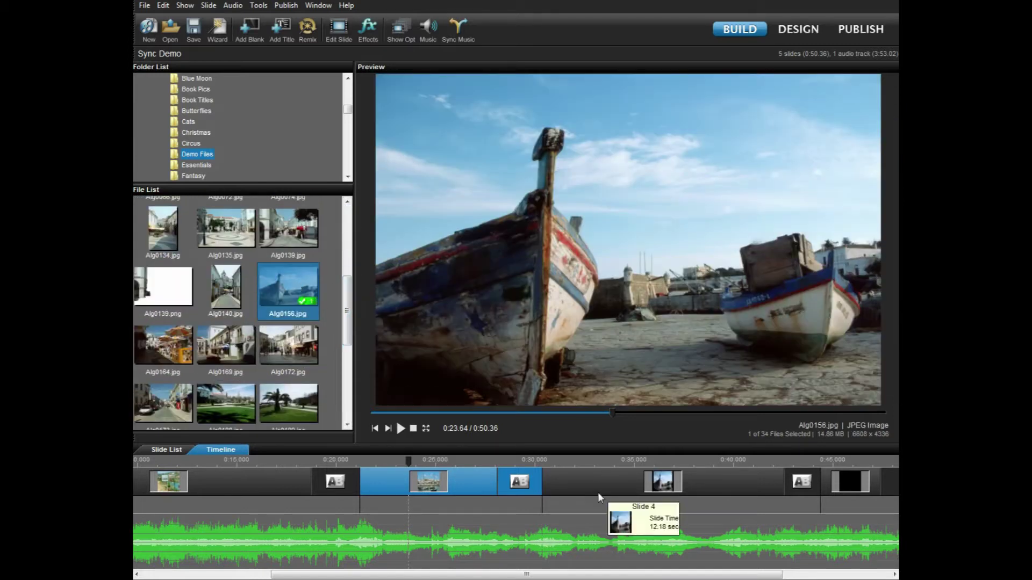
- Set slide 4's Alg0156 layer to Fill frame scaling with 101% zoom, and apply the slide settings
{"action": "double_click", "coordinate": [598, 493]}
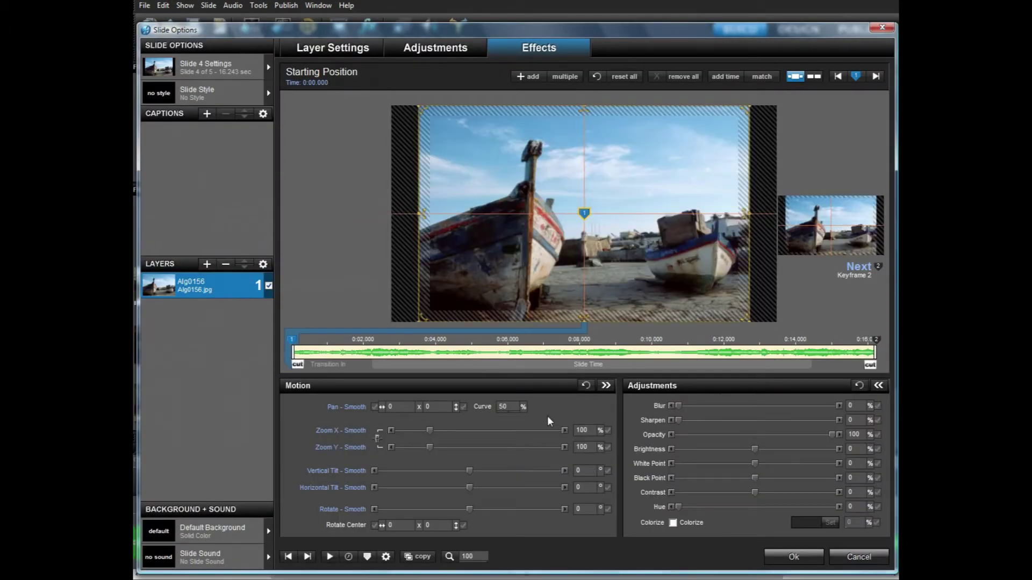
{"action": "left_click", "coordinate": [327, 49]}
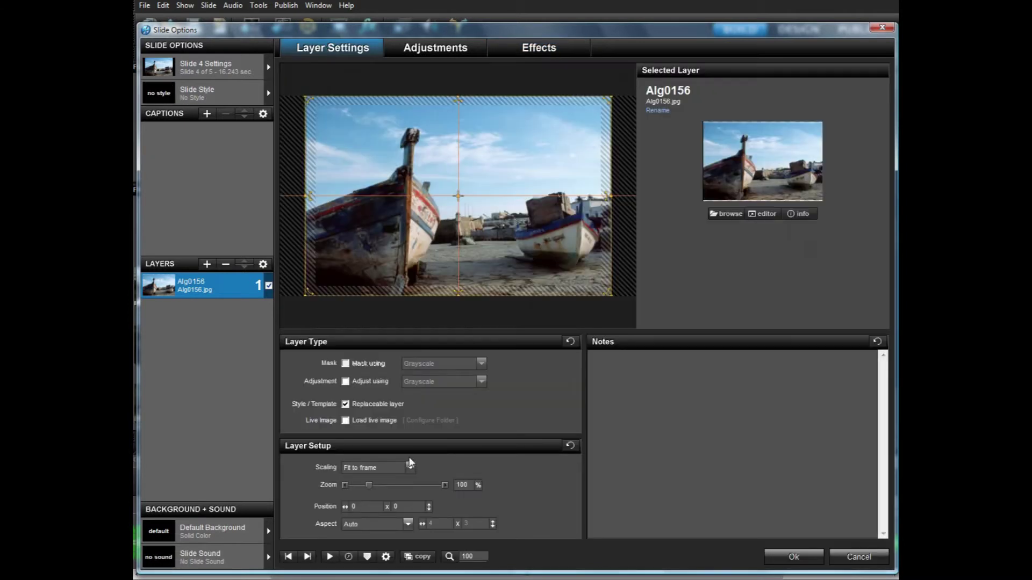
{"action": "left_click", "coordinate": [411, 467]}
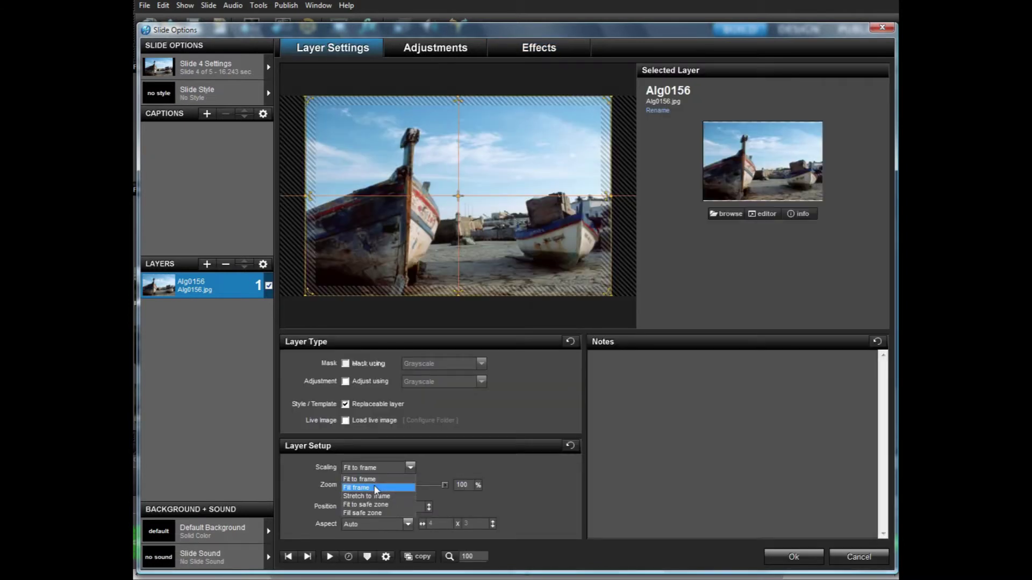
{"action": "left_click", "coordinate": [414, 487]}
{"action": "left_click", "coordinate": [463, 485]}
{"action": "type", "text": "101"}
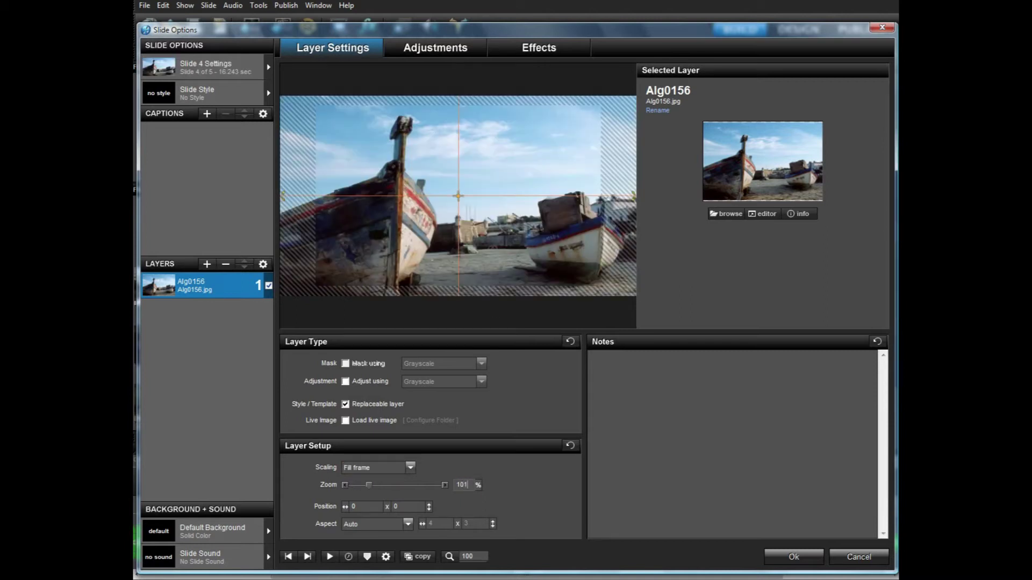
{"action": "left_click", "coordinate": [518, 46]}
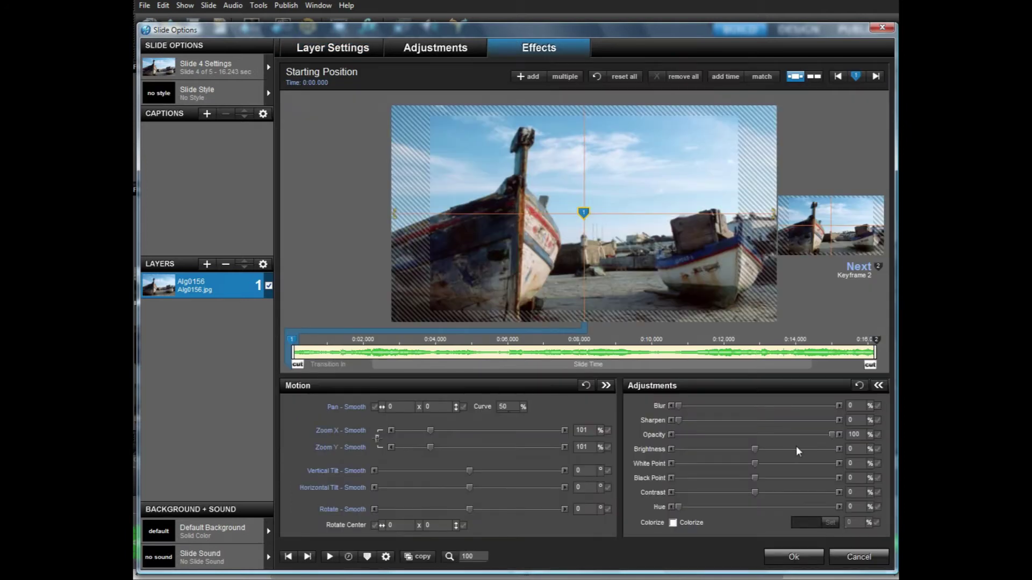
{"action": "left_click", "coordinate": [812, 555]}
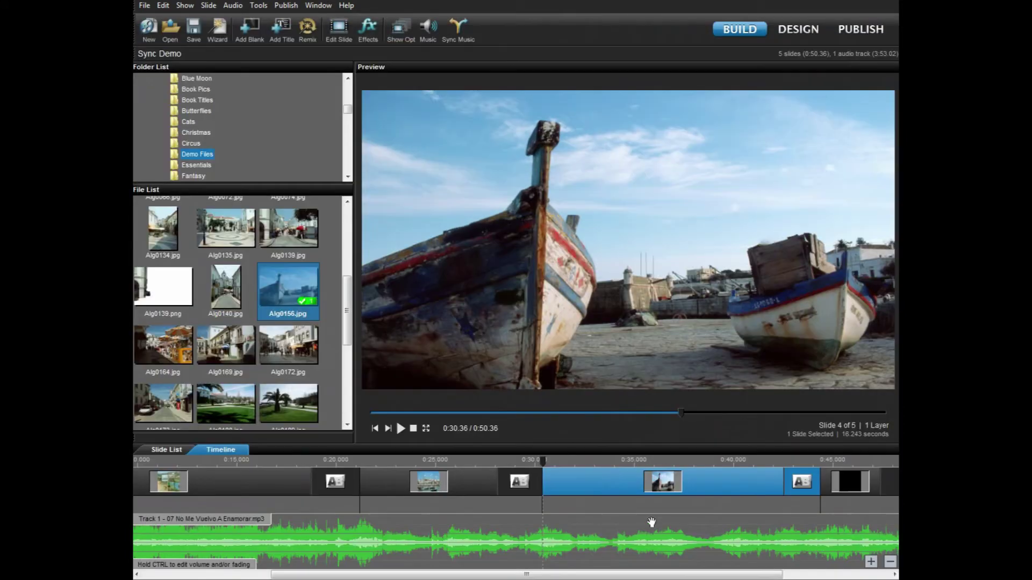
- Play from about 0:27.2, listening for the musical change where slide 4 should end
{"action": "left_click", "coordinate": [480, 461]}
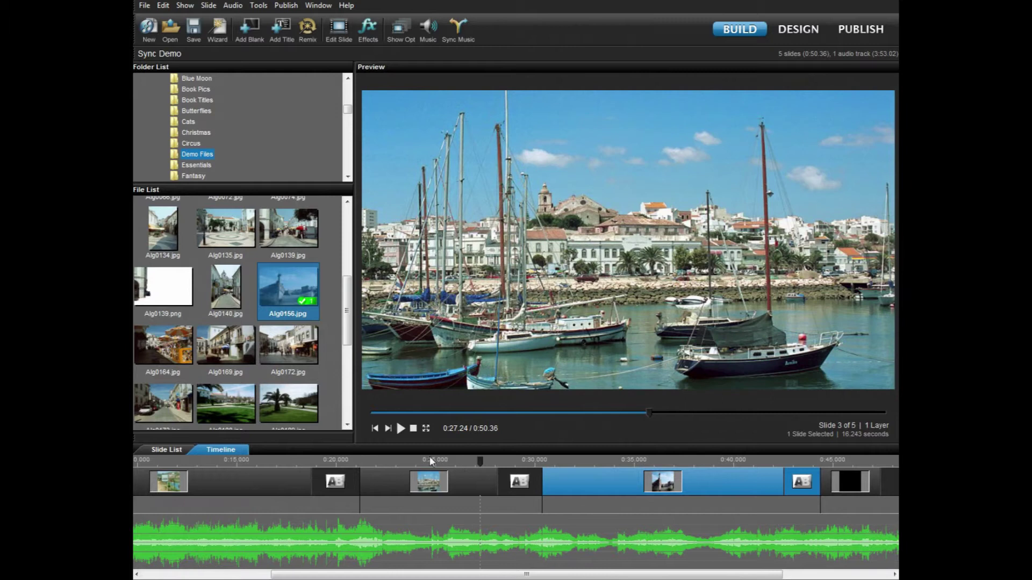
{"action": "left_click", "coordinate": [401, 429]}
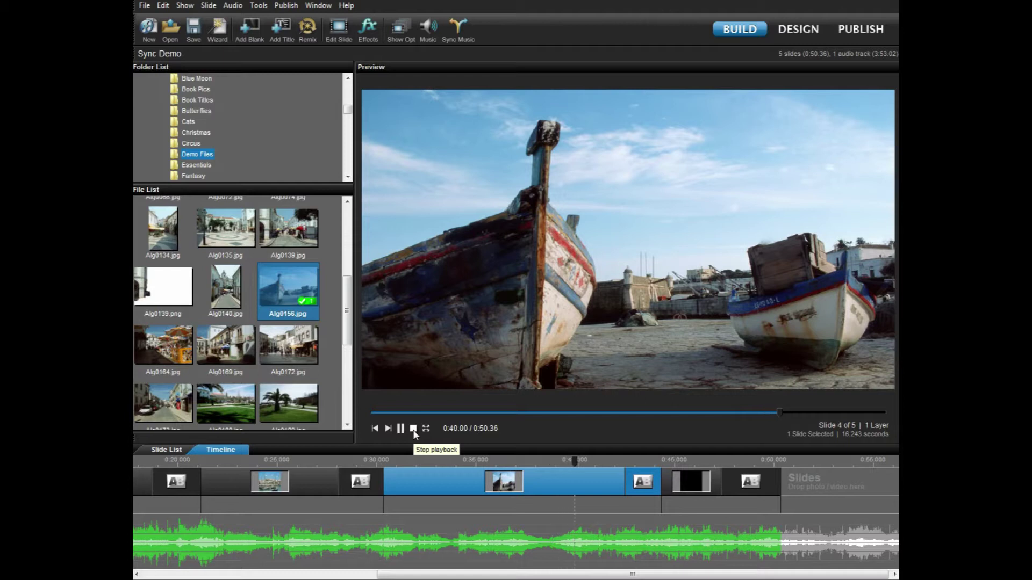
{"action": "left_click", "coordinate": [414, 430]}
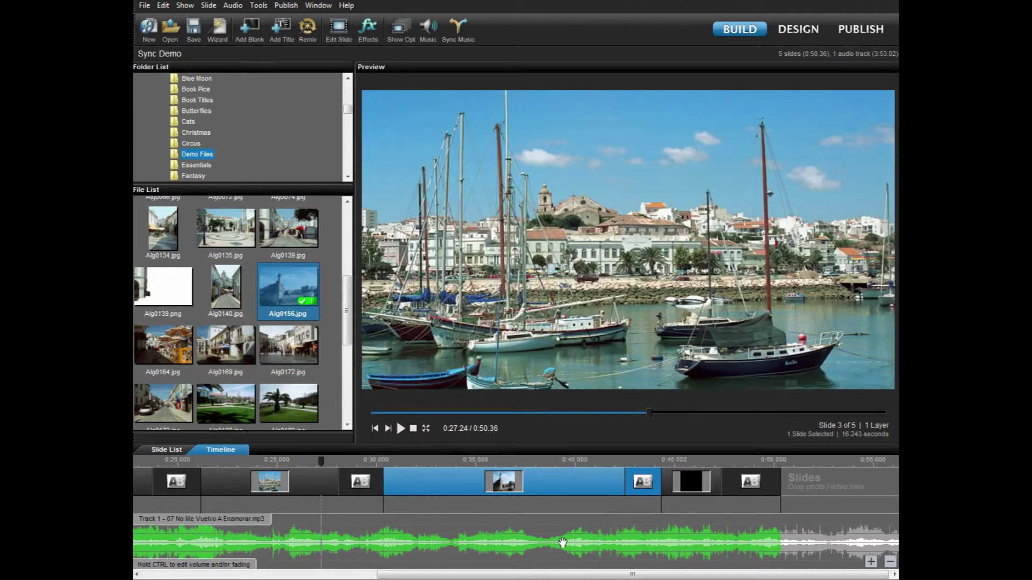
- Shorten slide 4 to 11.152 seconds in total with its outgoing transition starting at about 0:37.3, and play it back from about 0:33.7 and 0:31.6
{"action": "left_click_drag", "start_coordinate": [657, 516], "coordinate": [562, 522]}
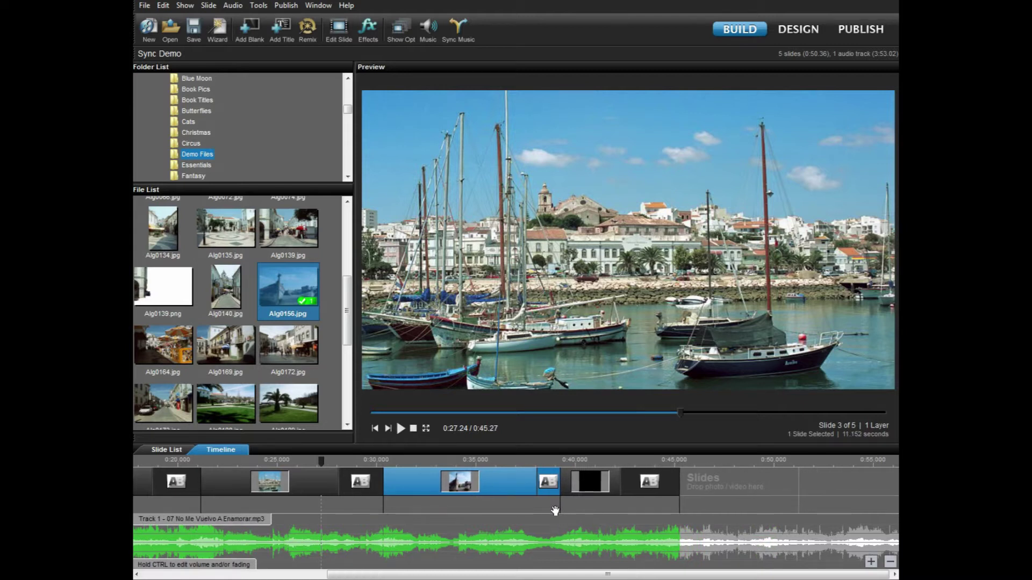
{"action": "left_click_drag", "start_coordinate": [636, 489], "coordinate": [621, 498]}
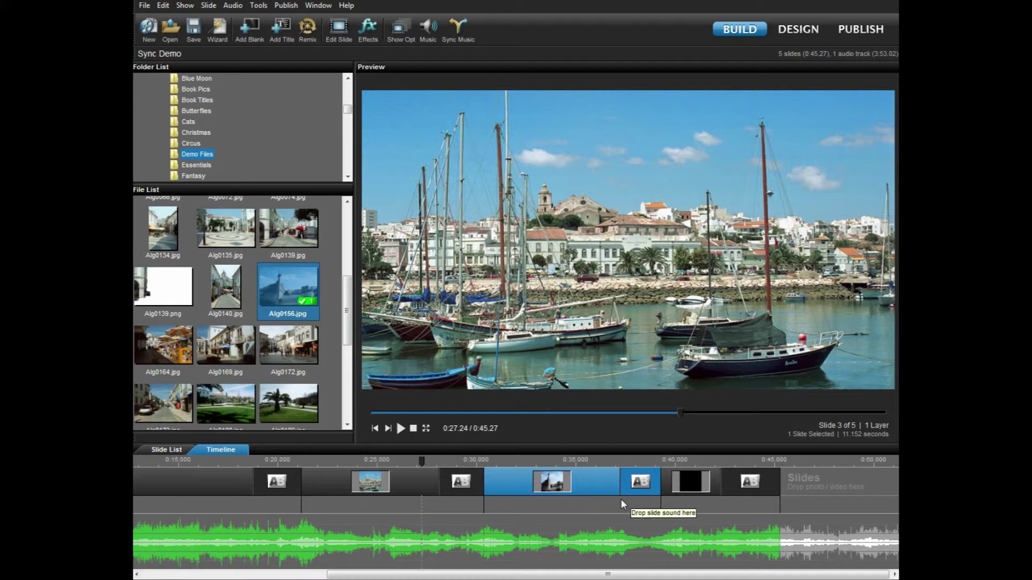
{"action": "left_click", "coordinate": [551, 495]}
{"action": "left_click", "coordinate": [401, 429]}
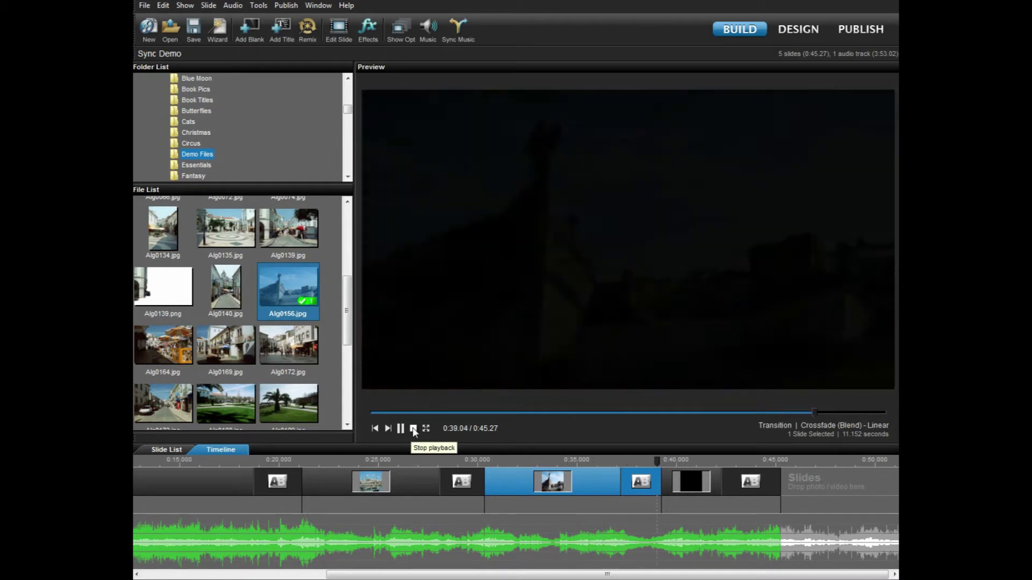
{"action": "left_click", "coordinate": [413, 429]}
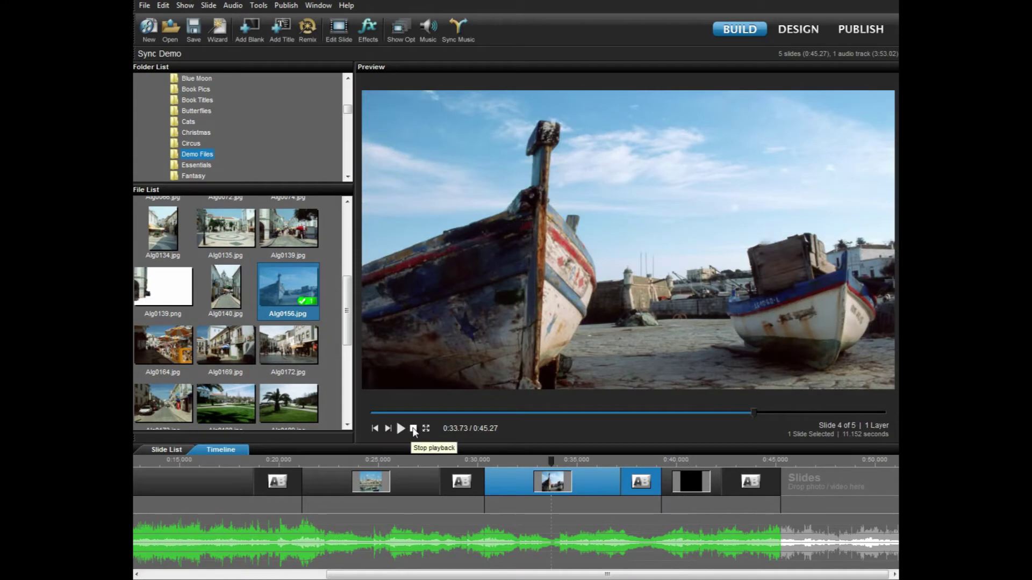
{"action": "left_click", "coordinate": [508, 465]}
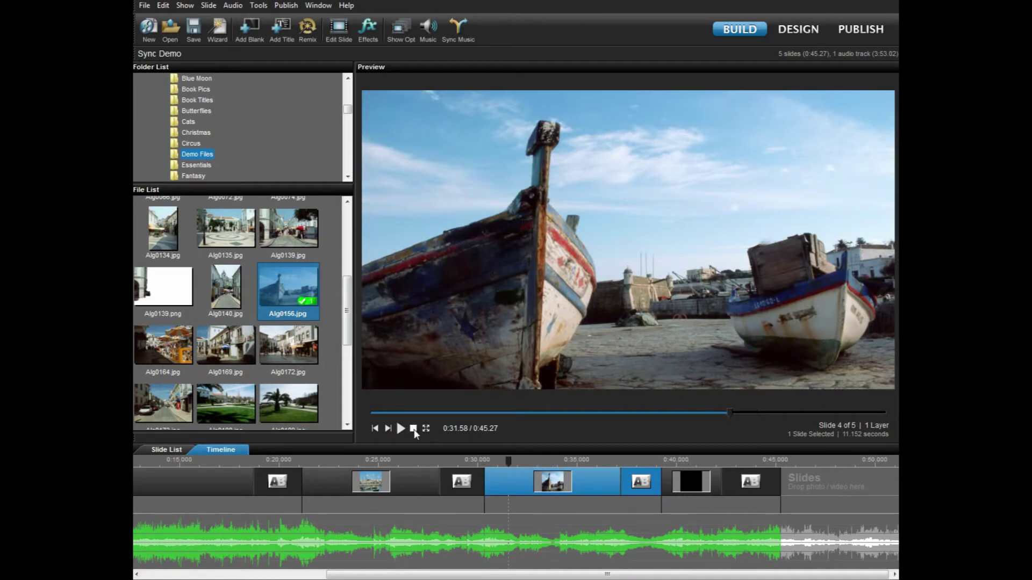
{"action": "left_click", "coordinate": [401, 429]}
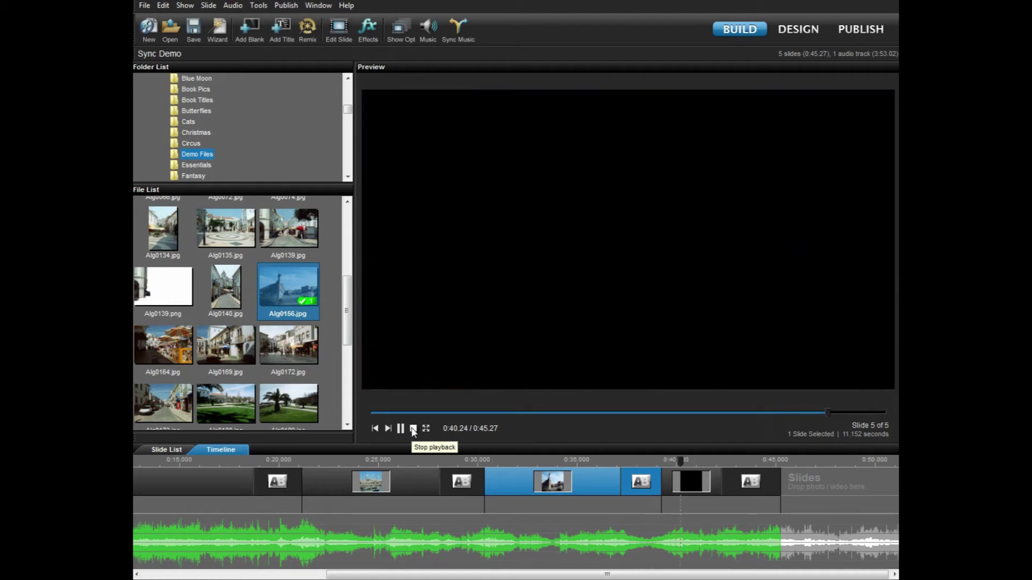
{"action": "left_click", "coordinate": [413, 428]}
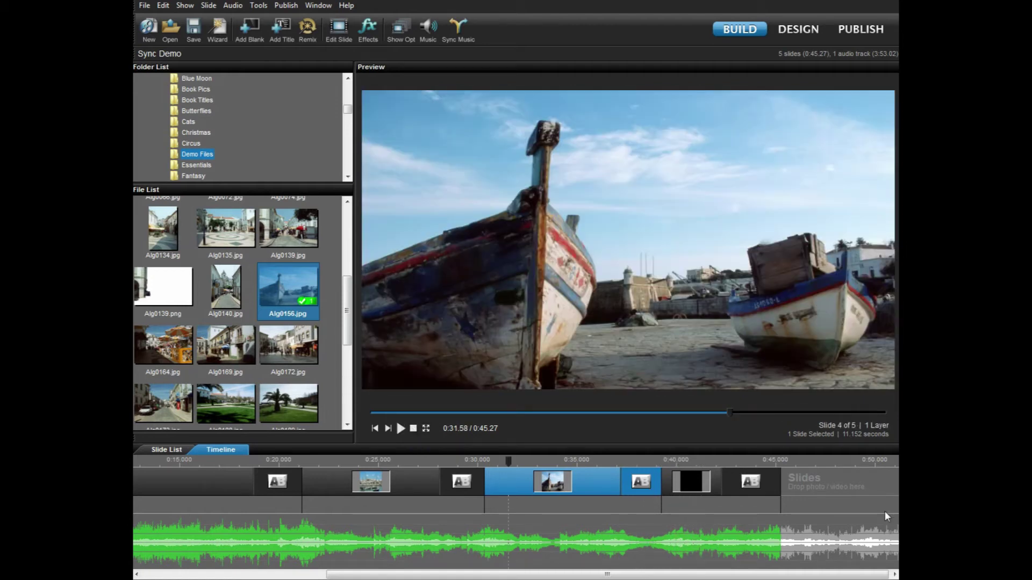
- Add four blank slides to the end of the show
{"action": "left_click", "coordinate": [808, 484]}
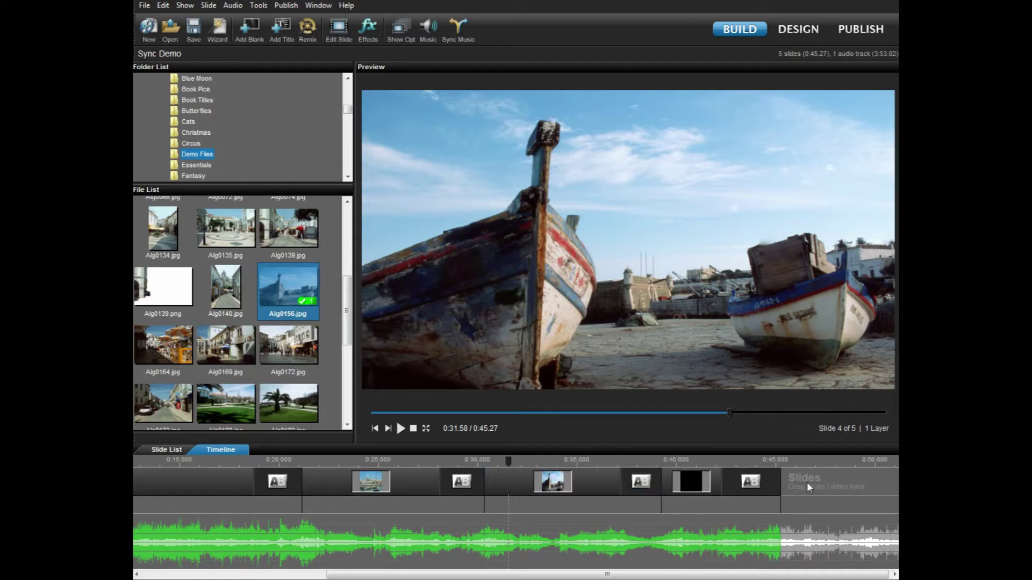
{"action": "left_click", "coordinate": [248, 33]}
{"action": "left_click", "coordinate": [248, 33]}
{"action": "left_click", "coordinate": [248, 32]}
{"action": "left_click", "coordinate": [248, 33]}
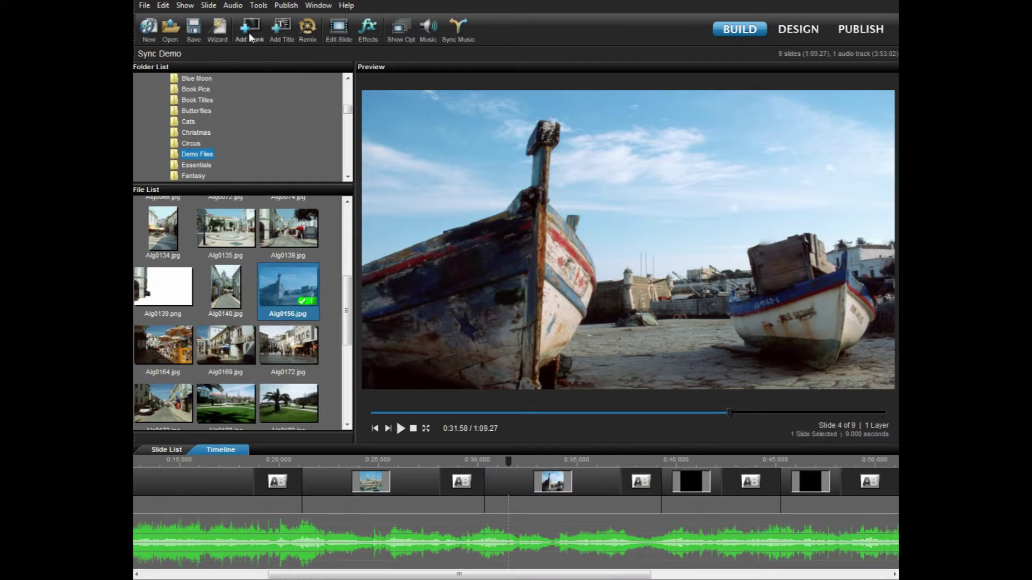
- Lengthen slide 5 to a slide time of 10.27 seconds and place the photo Alg0060.jpg on it
{"action": "left_click_drag", "start_coordinate": [641, 576], "coordinate": [736, 573]}
{"action": "left_click_drag", "start_coordinate": [698, 512], "coordinate": [675, 498]}
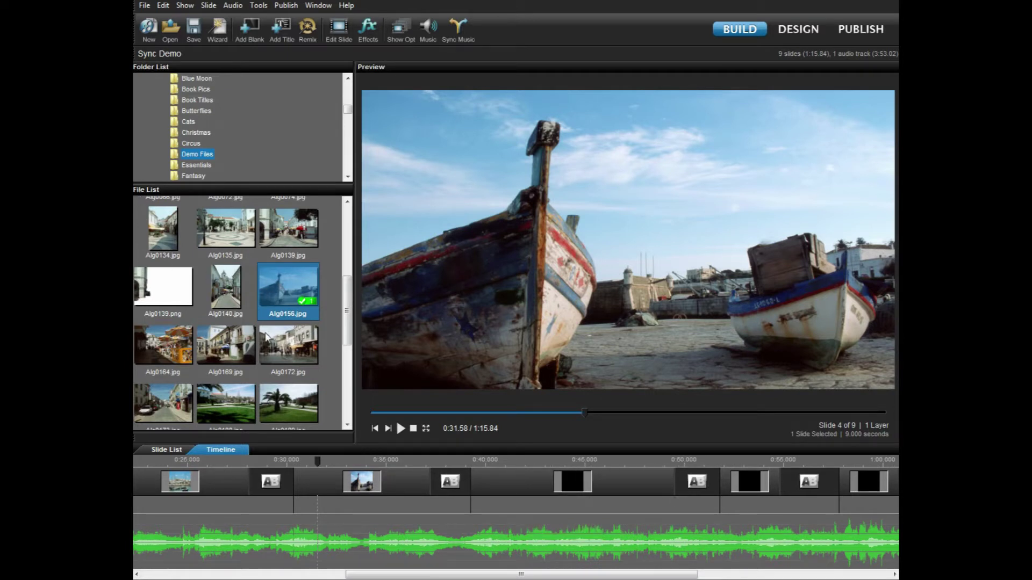
{"action": "left_click_drag", "start_coordinate": [346, 335], "coordinate": [350, 275]}
{"action": "left_click", "coordinate": [299, 291]}
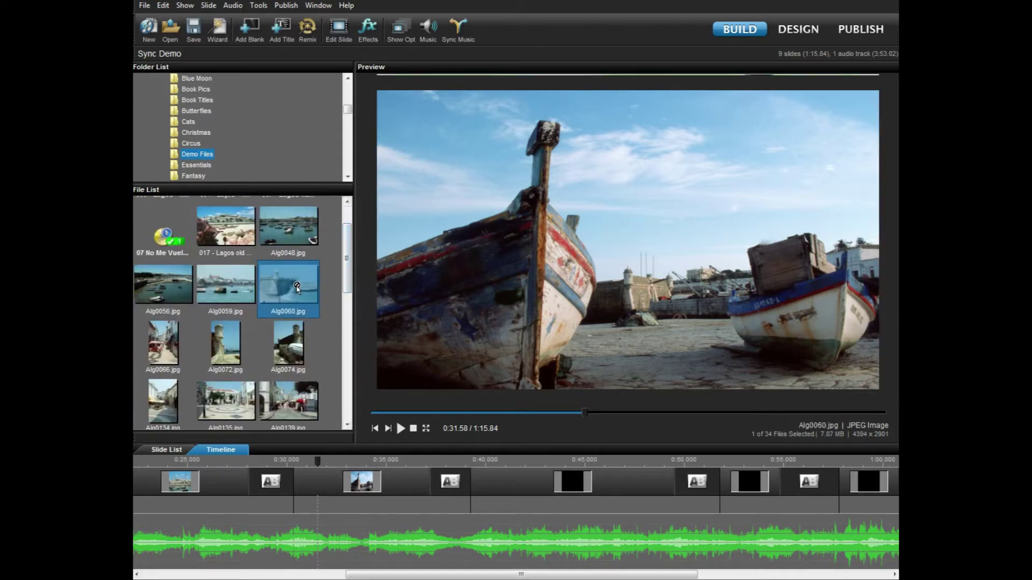
{"action": "left_click_drag", "start_coordinate": [469, 414], "coordinate": [540, 493]}
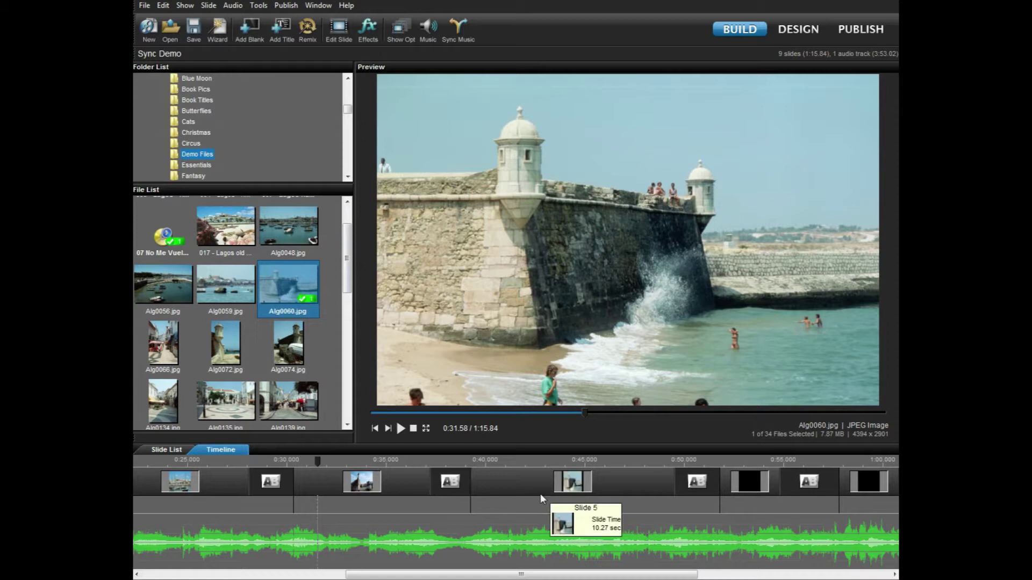
- Set slide 5's Alg0060 layer to Fill frame scaling with 101% zoom
{"action": "double_click", "coordinate": [528, 485]}
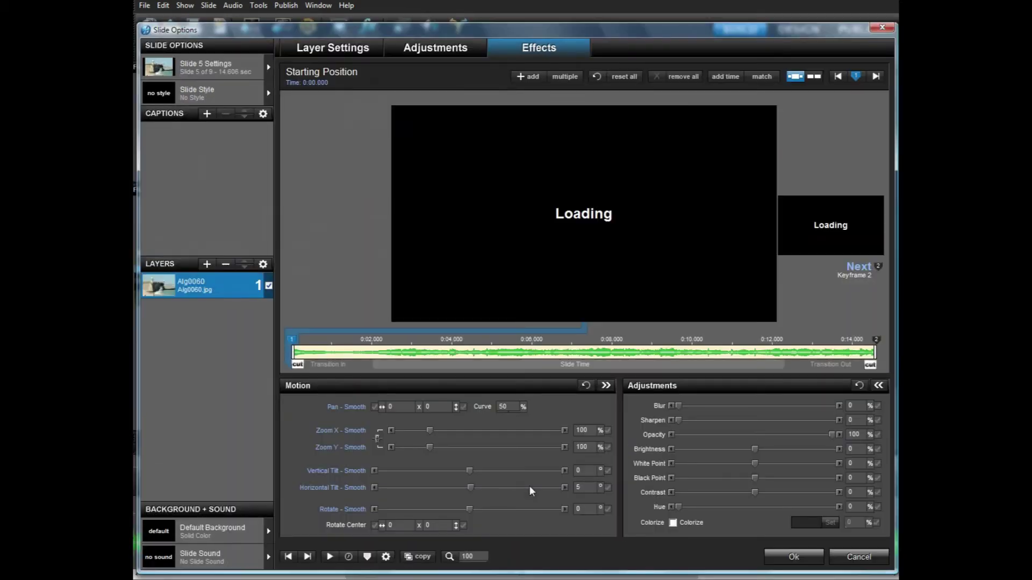
{"action": "left_click", "coordinate": [322, 50]}
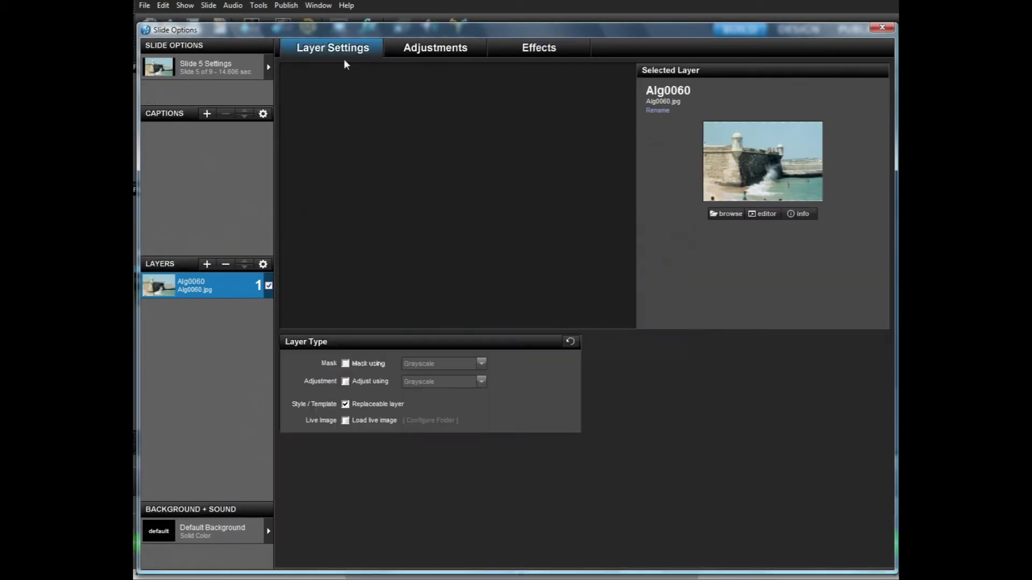
{"action": "left_click", "coordinate": [391, 467]}
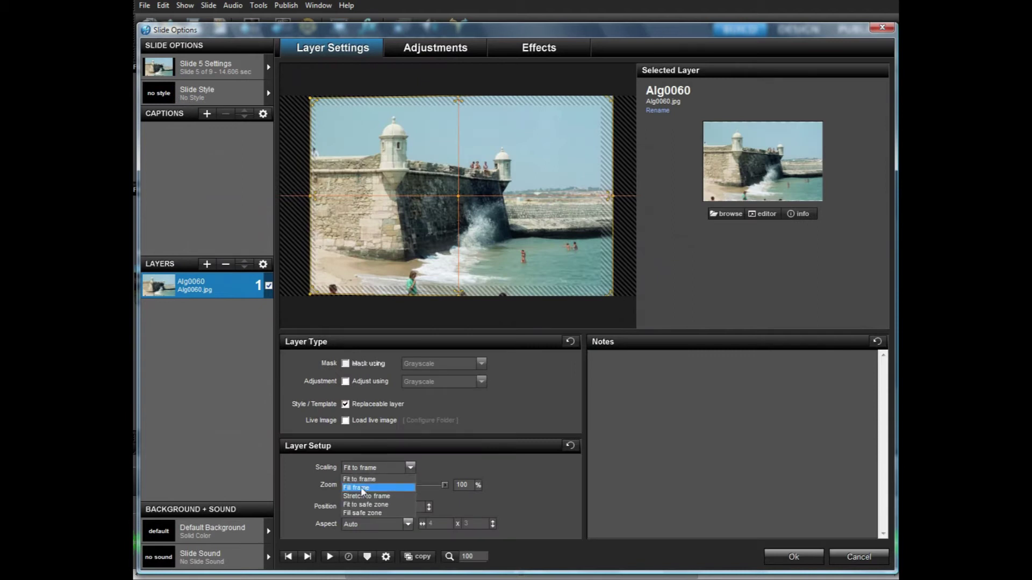
{"action": "left_click", "coordinate": [360, 487]}
{"action": "double_click", "coordinate": [464, 486]}
{"action": "type", "text": "1"}
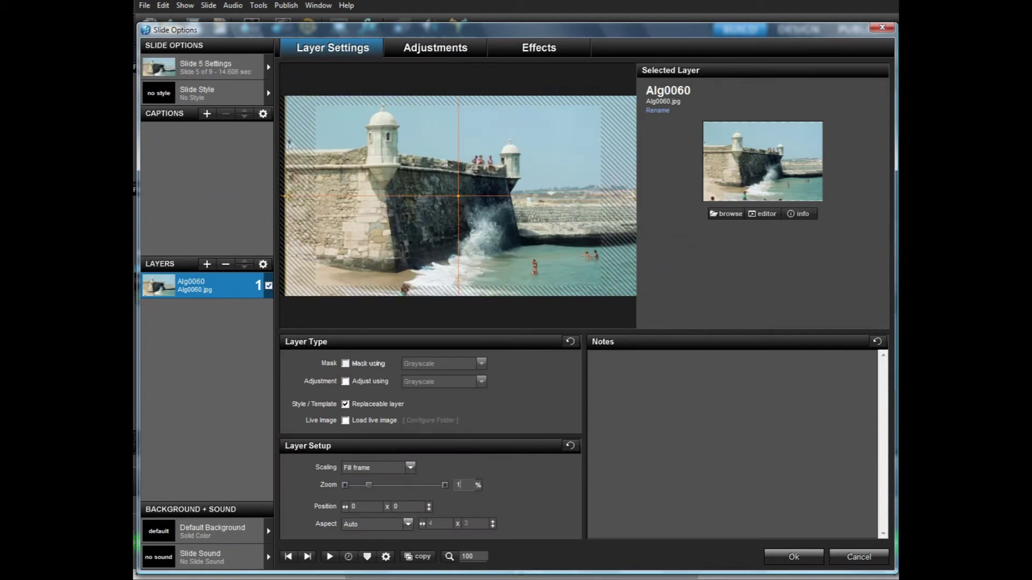
{"action": "type", "text": "01"}
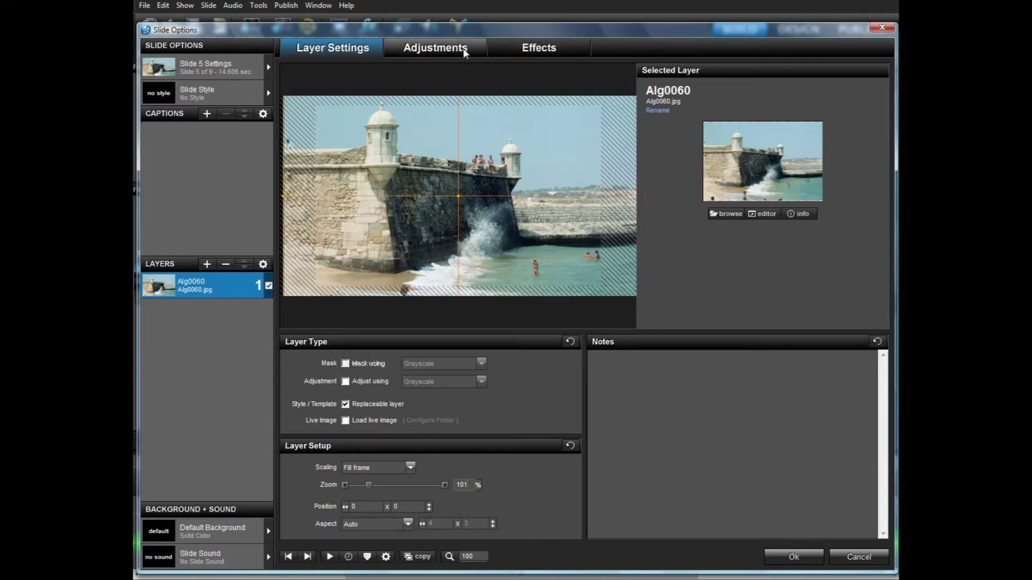
- Lower the Alg0060 layer's black point to -7% and apply the slide 5 settings
{"action": "left_click", "coordinate": [463, 47]}
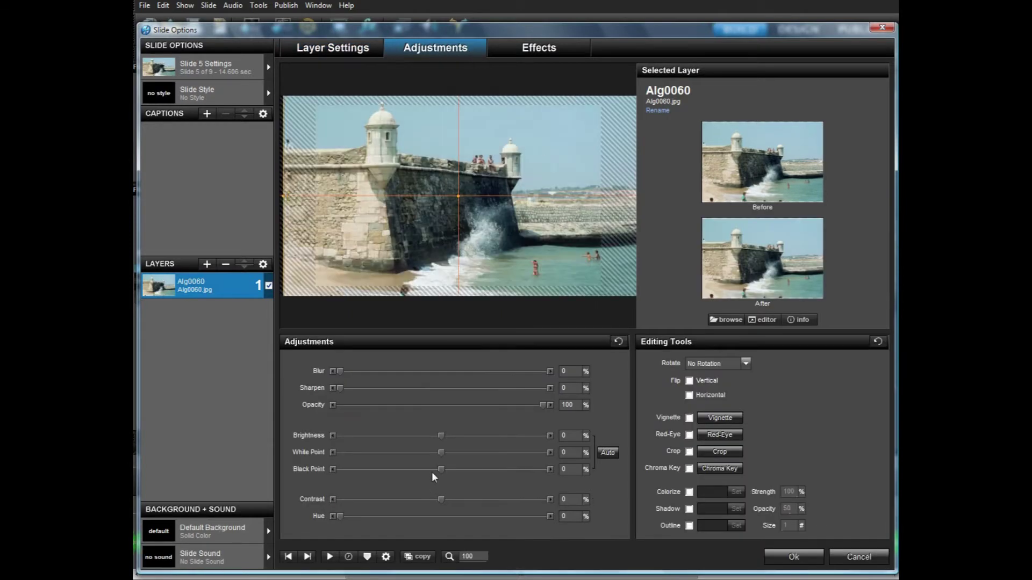
{"action": "left_click_drag", "start_coordinate": [441, 470], "coordinate": [431, 472]}
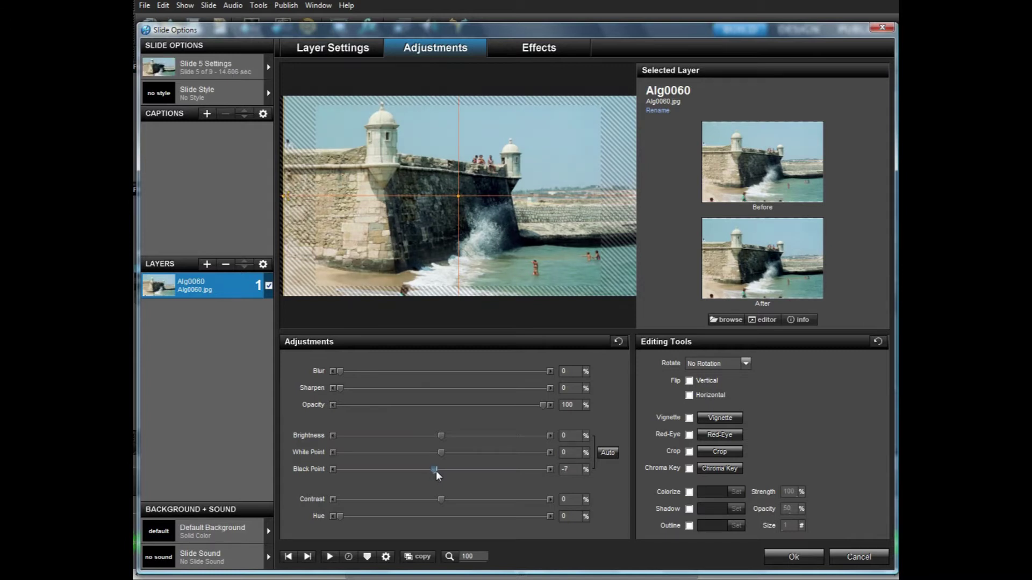
{"action": "left_click", "coordinate": [557, 43]}
{"action": "left_click", "coordinate": [794, 558]}
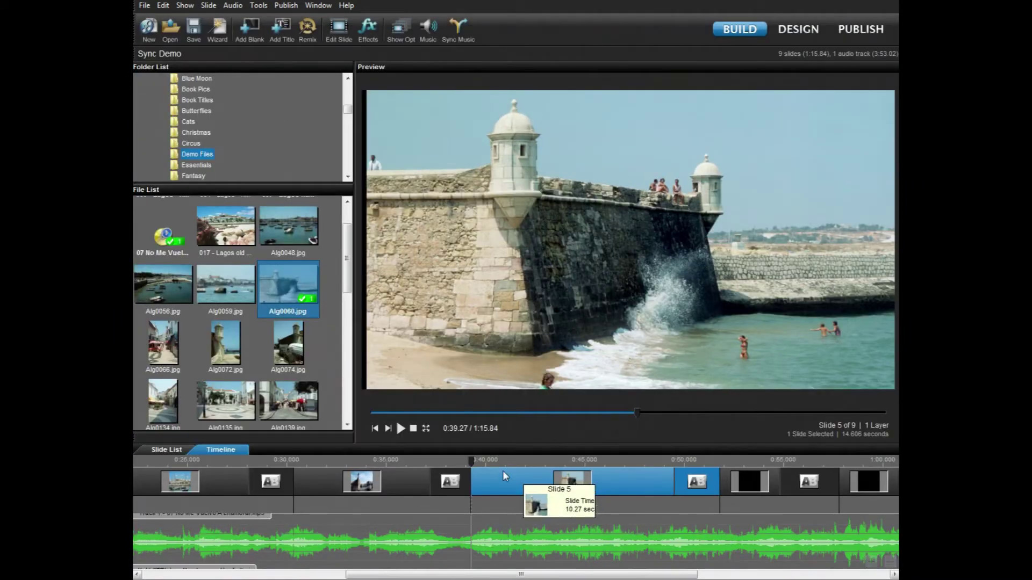
- Reopen slide 5's options, compare its layer setup and ending keyframe, and set the starting keyframe's horizontal tilt to 0°
{"action": "left_click_drag", "start_coordinate": [482, 460], "coordinate": [505, 471]}
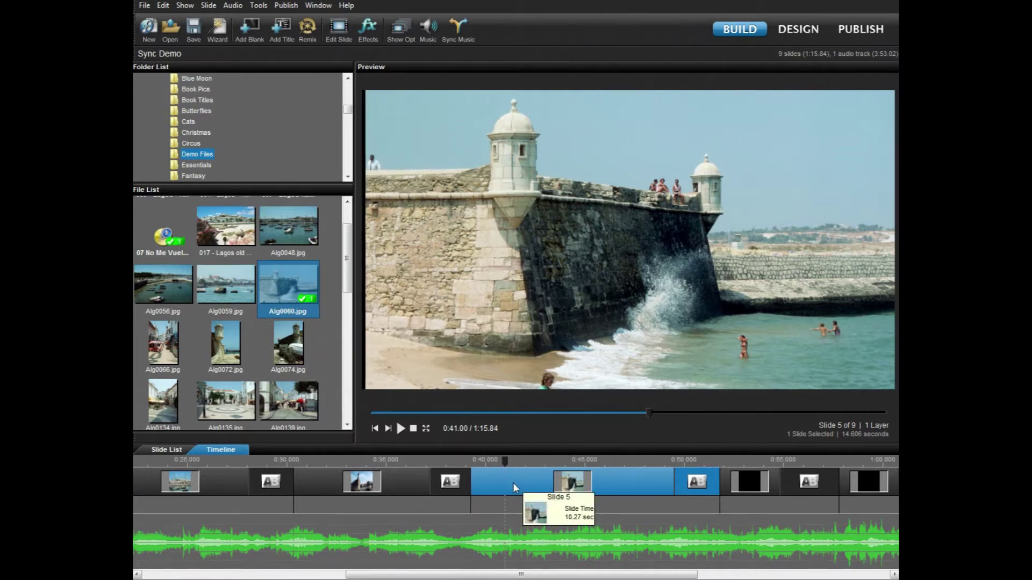
{"action": "double_click", "coordinate": [514, 482]}
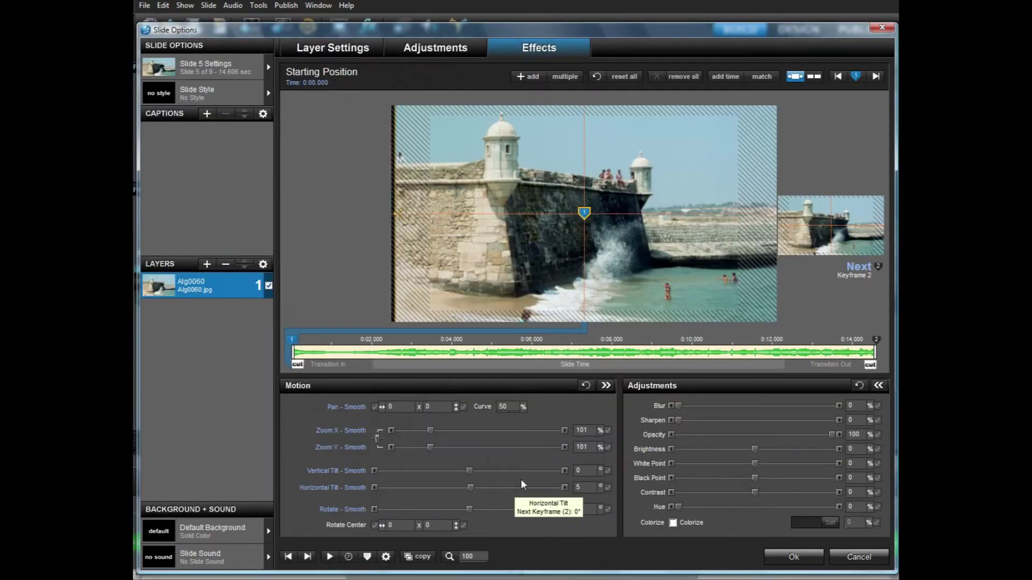
{"action": "left_click", "coordinate": [357, 48]}
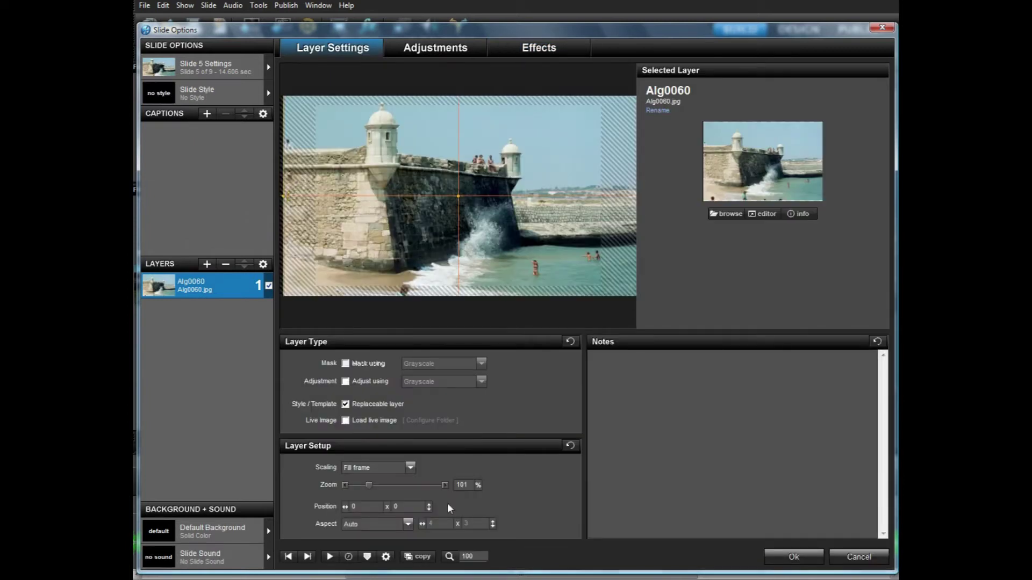
{"action": "left_click", "coordinate": [536, 49]}
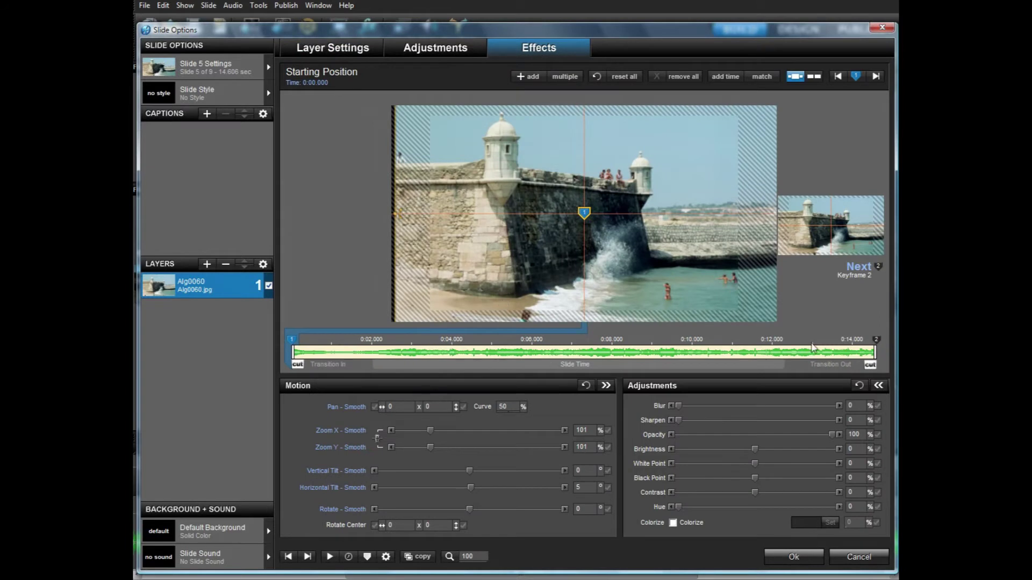
{"action": "left_click", "coordinate": [867, 344]}
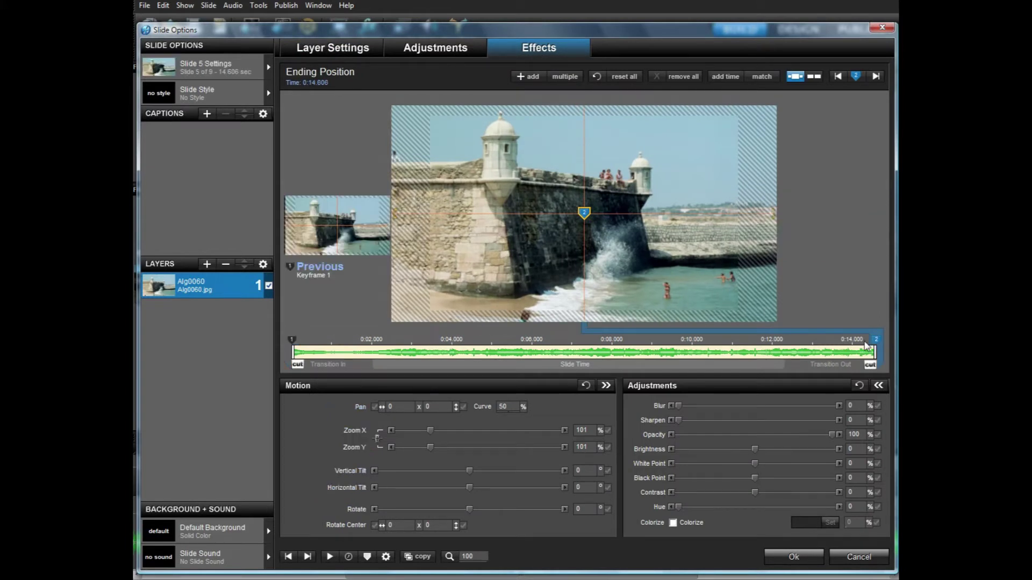
{"action": "left_click", "coordinate": [303, 342]}
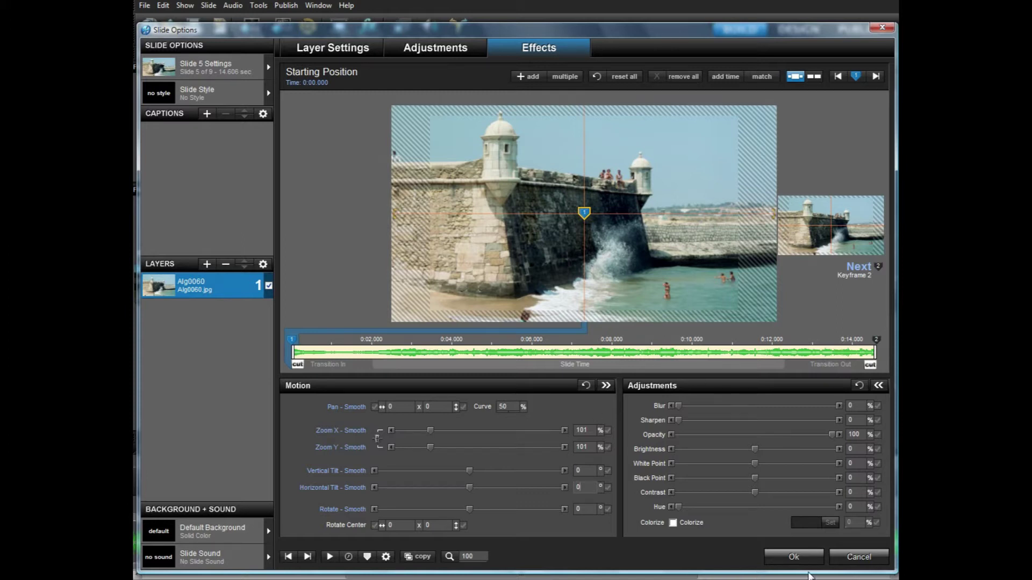
- Apply the slide 5 settings and preview the show from 0:36.64 through slide 5 against the music
{"action": "left_click", "coordinate": [794, 556]}
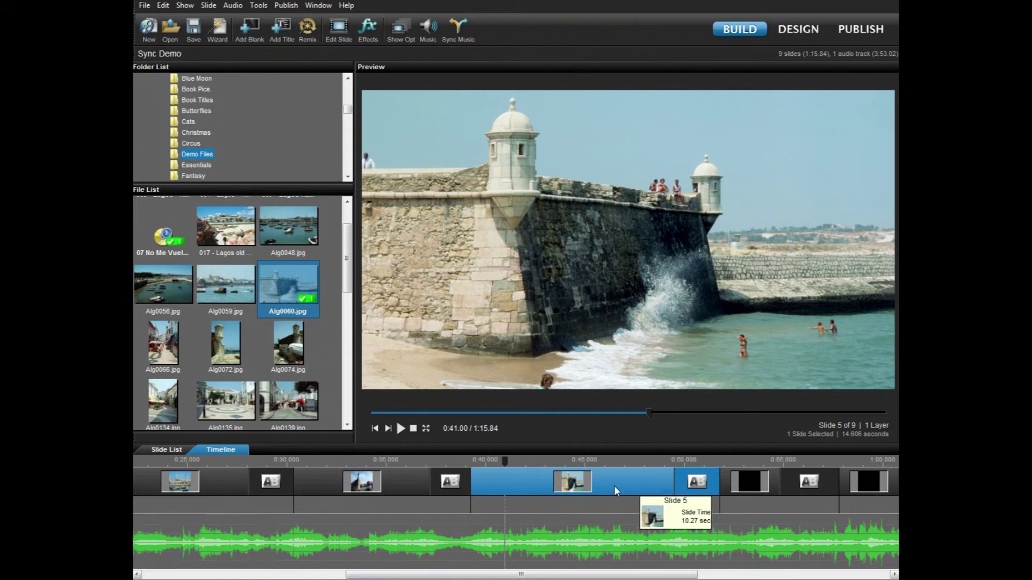
{"action": "scroll", "coordinate": [346, 469], "scroll_direction": "down", "scroll_amount": 2}
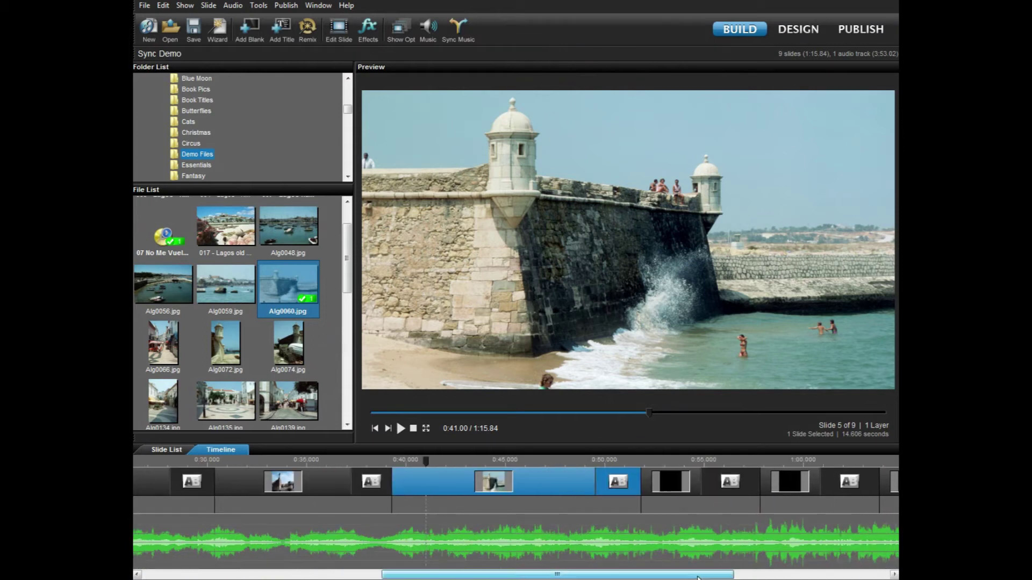
{"action": "left_click", "coordinate": [339, 460]}
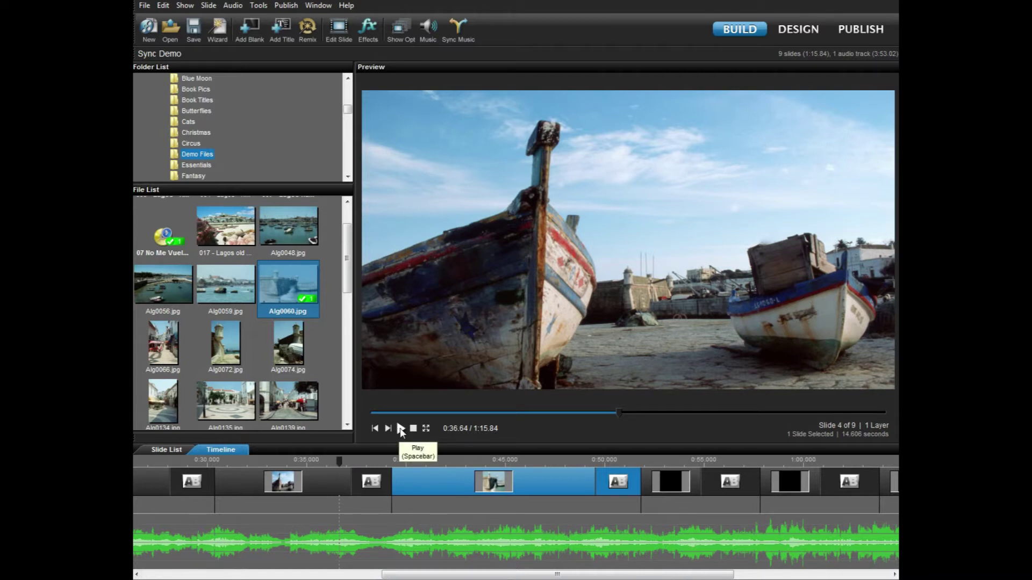
{"action": "left_click", "coordinate": [400, 430]}
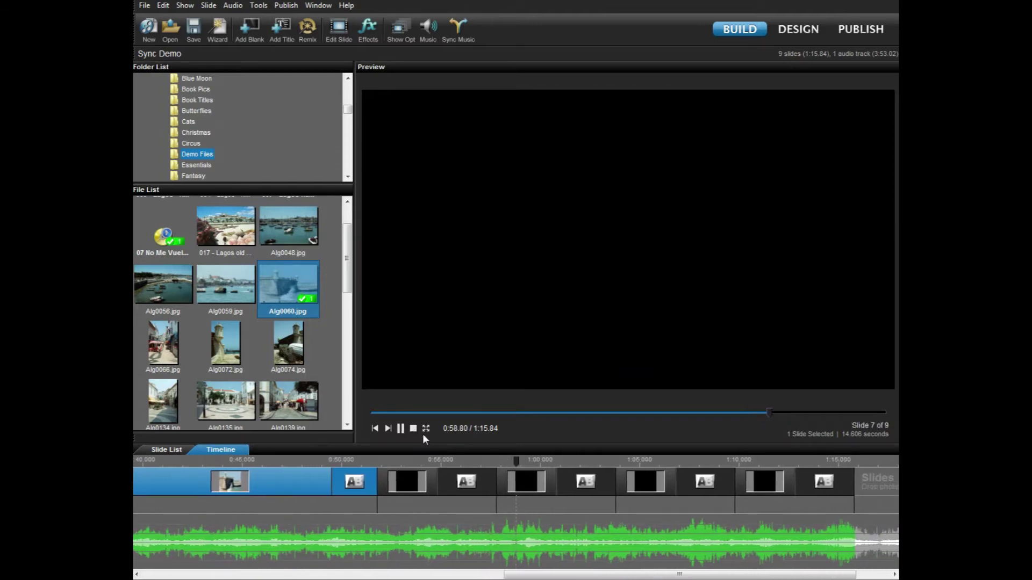
{"action": "left_click", "coordinate": [414, 429]}
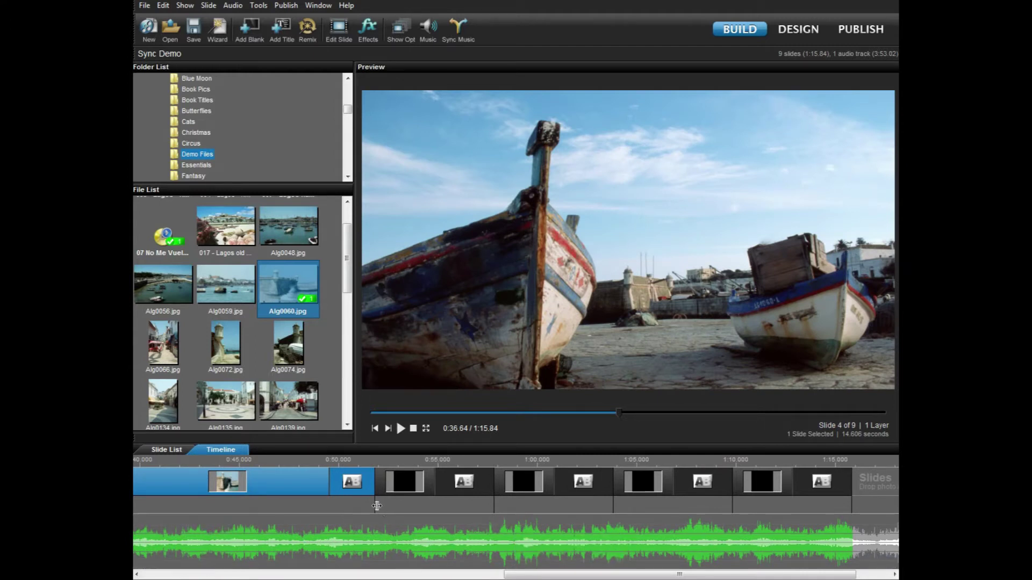
- Lengthen slide 5 to a slide time of 16.61 seconds with its closing transition ending at 0:58.46, and preview its ending
{"action": "left_click_drag", "start_coordinate": [377, 506], "coordinate": [507, 519]}
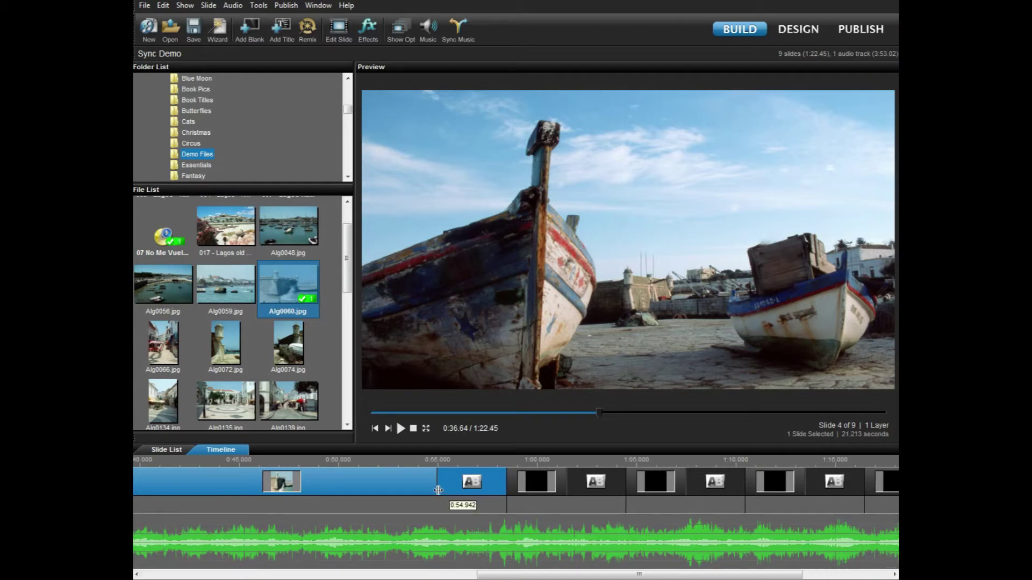
{"action": "left_click_drag", "start_coordinate": [437, 491], "coordinate": [455, 504]}
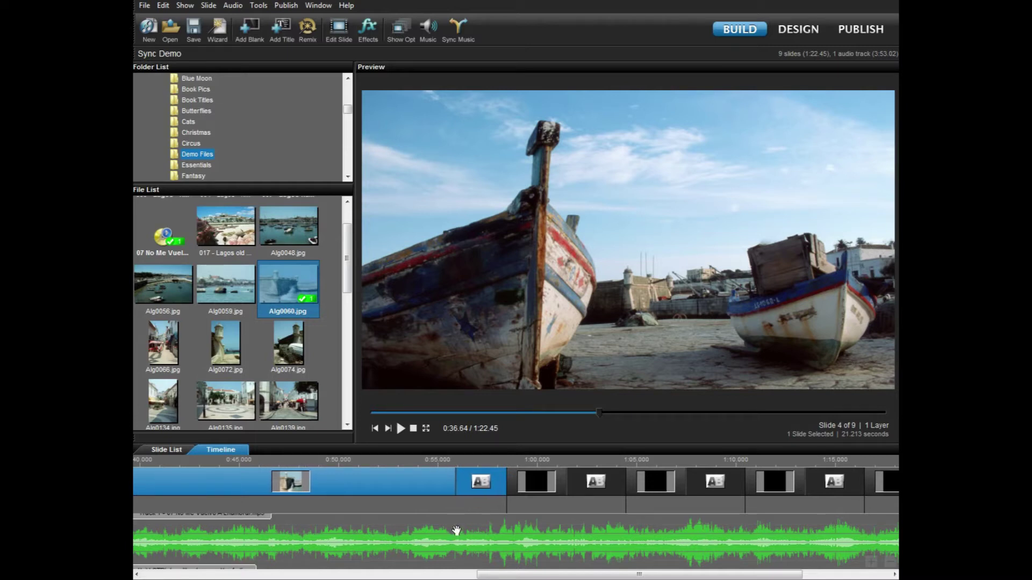
{"action": "left_click", "coordinate": [354, 462]}
{"action": "left_click", "coordinate": [400, 428]}
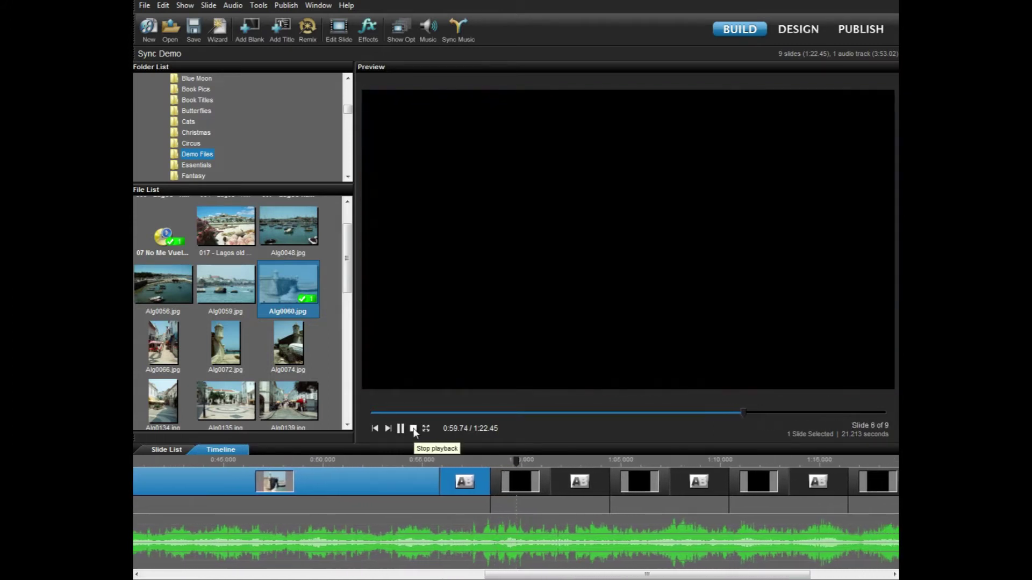
{"action": "left_click", "coordinate": [413, 429]}
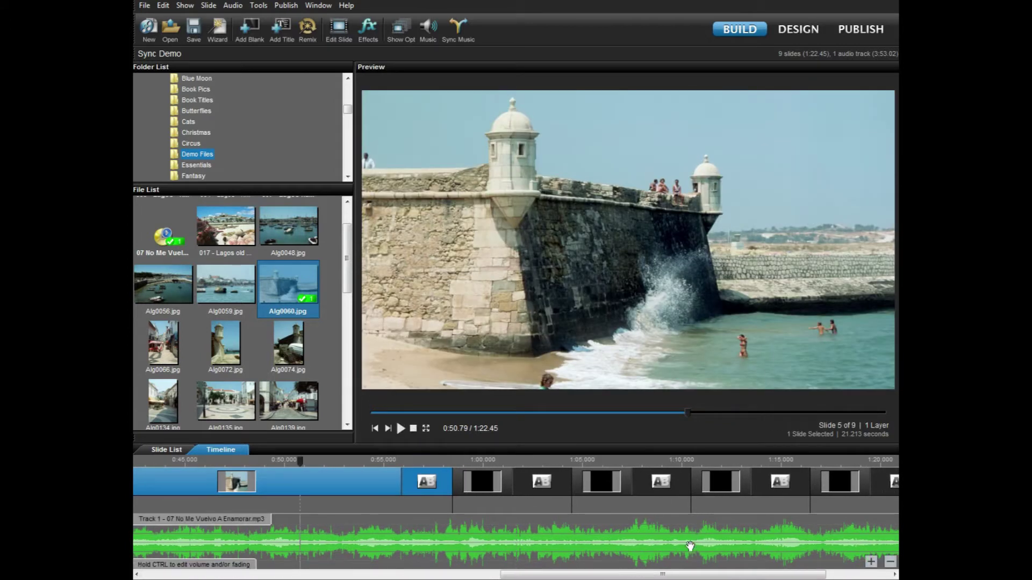
- Lengthen slide 6 to 17.151 seconds in total and place the photo Alg0201.jpg on it
{"action": "left_click_drag", "start_coordinate": [569, 508], "coordinate": [742, 521]}
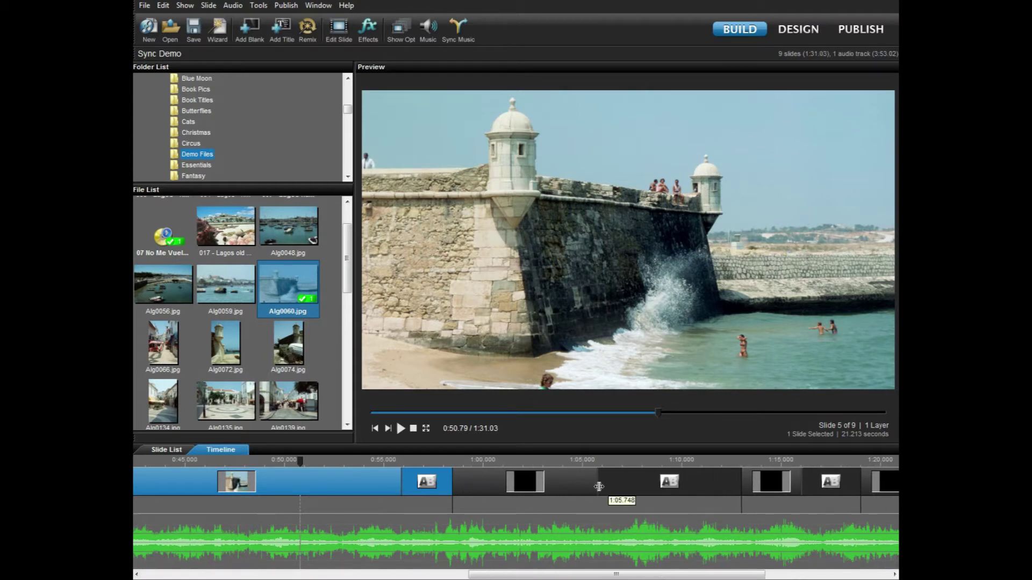
{"action": "left_click_drag", "start_coordinate": [599, 495], "coordinate": [697, 500]}
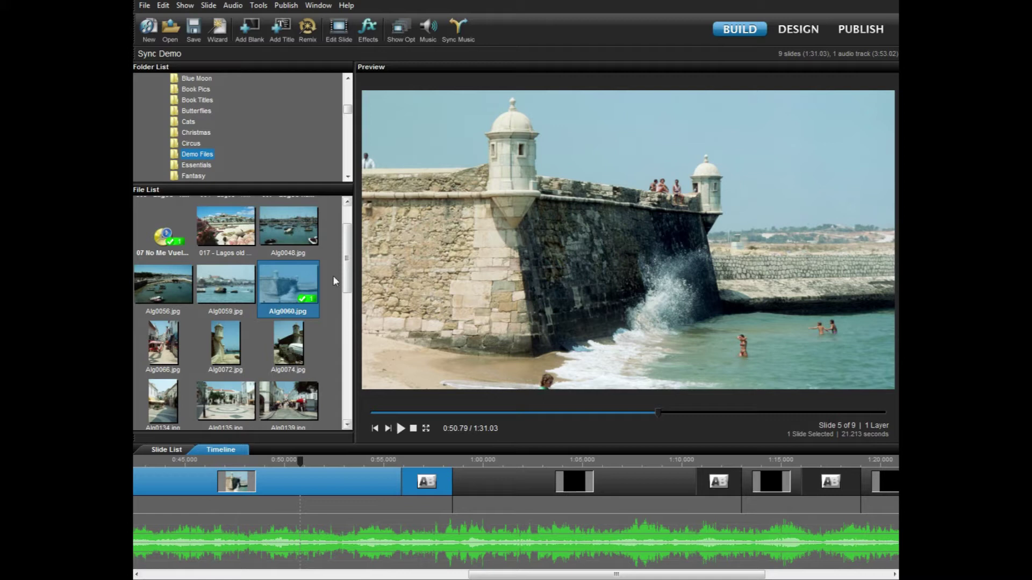
{"action": "left_click_drag", "start_coordinate": [346, 261], "coordinate": [353, 369]}
{"action": "left_click", "coordinate": [294, 342]}
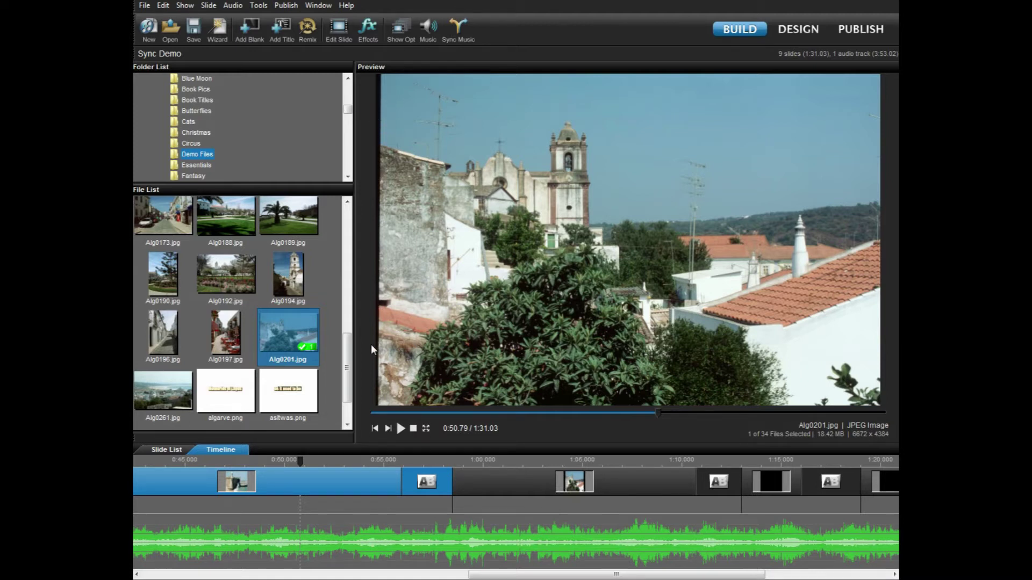
- Set slide 6's Alg0201 layer to Fill frame scaling with 105% zoom, check its motion settings, and apply them
{"action": "double_click", "coordinate": [521, 487]}
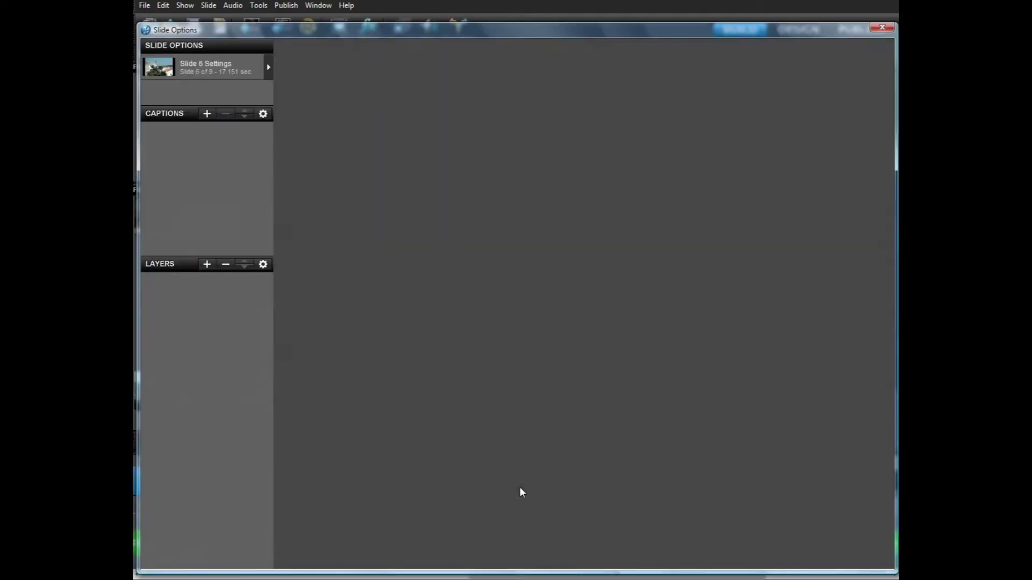
{"action": "left_click", "coordinate": [330, 47]}
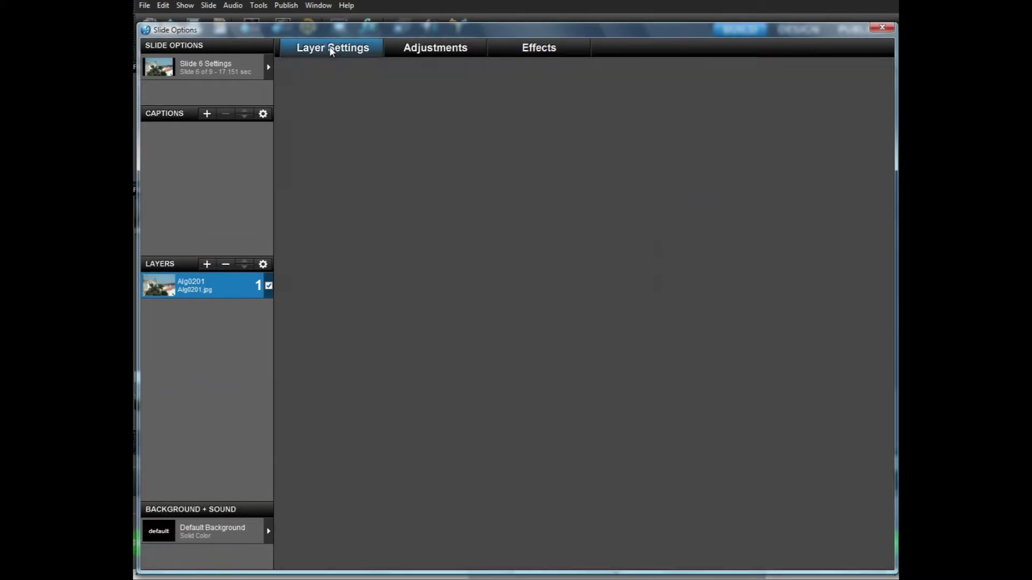
{"action": "left_click", "coordinate": [378, 467]}
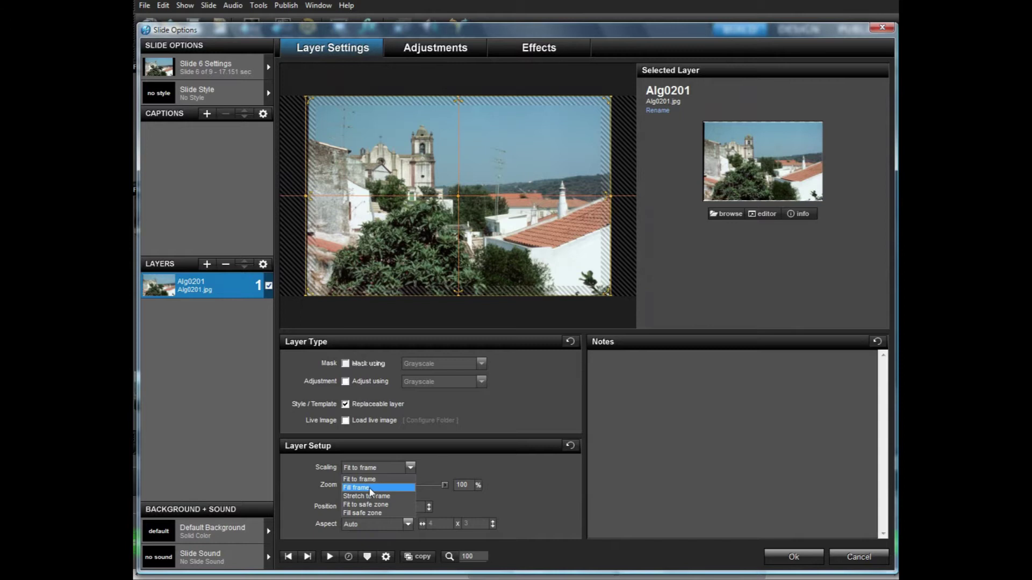
{"action": "left_click", "coordinate": [370, 488]}
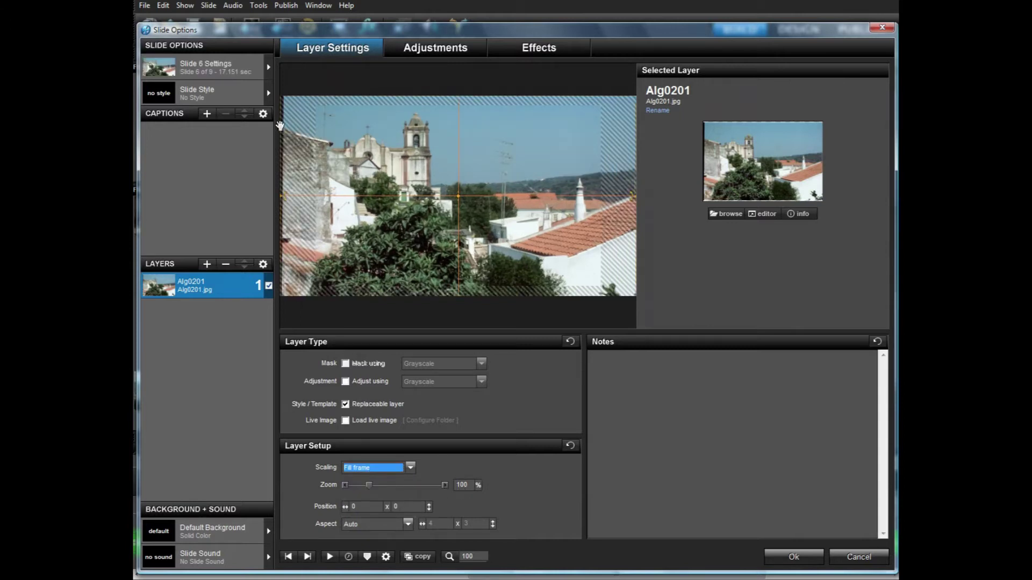
{"action": "left_click", "coordinate": [468, 486]}
{"action": "type", "text": "105"}
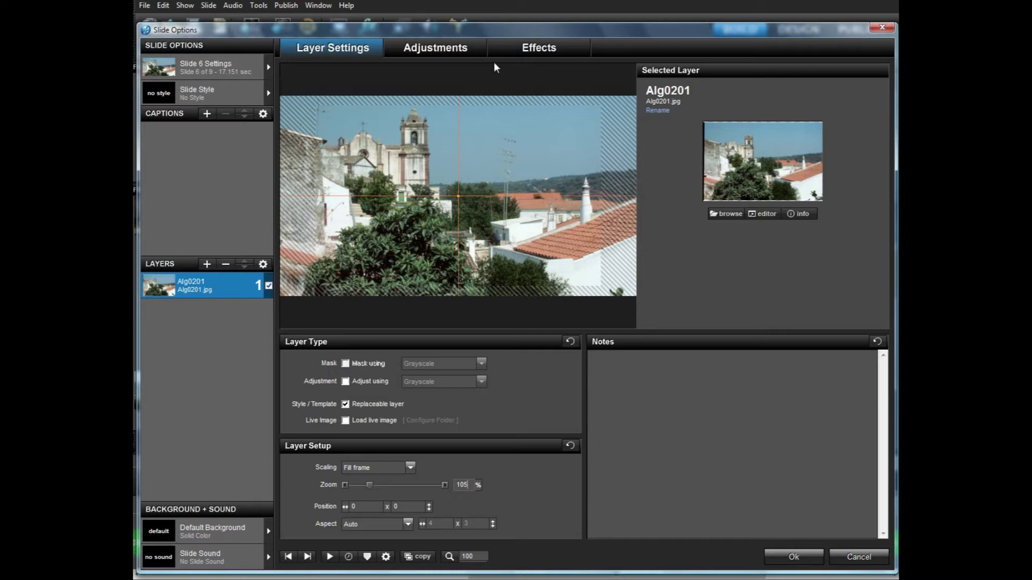
{"action": "left_click", "coordinate": [533, 48]}
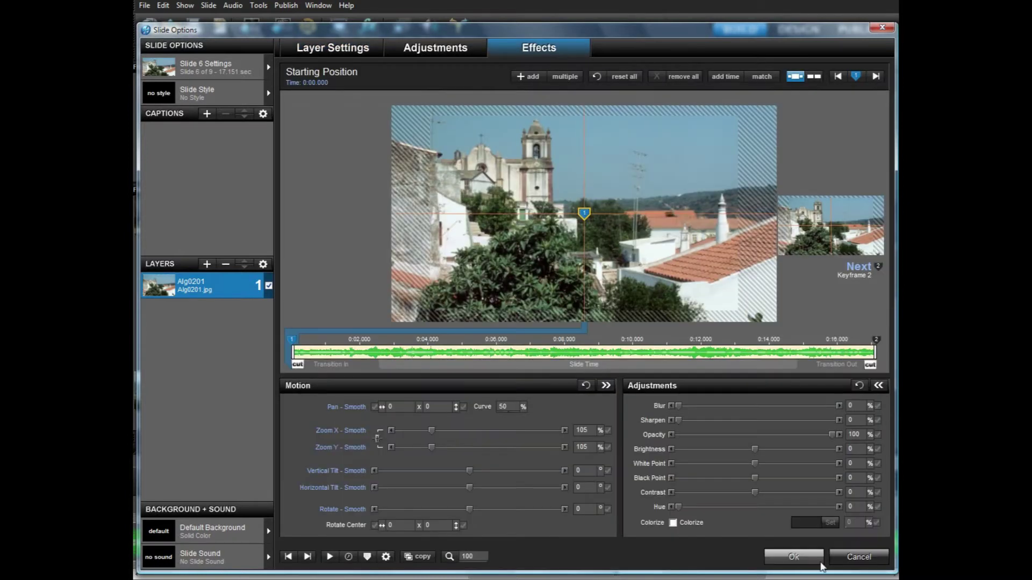
{"action": "left_click", "coordinate": [820, 561]}
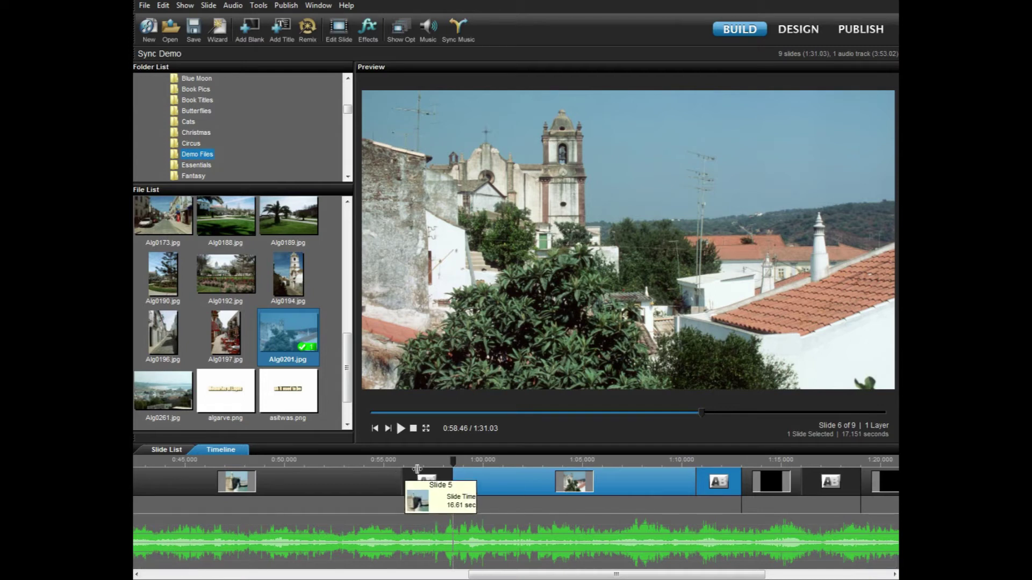
- Preview slide 6 against the music and shorten it to 11.879 seconds in total, ending at 1:07.758, with a longer closing transition
{"action": "left_click", "coordinate": [401, 429]}
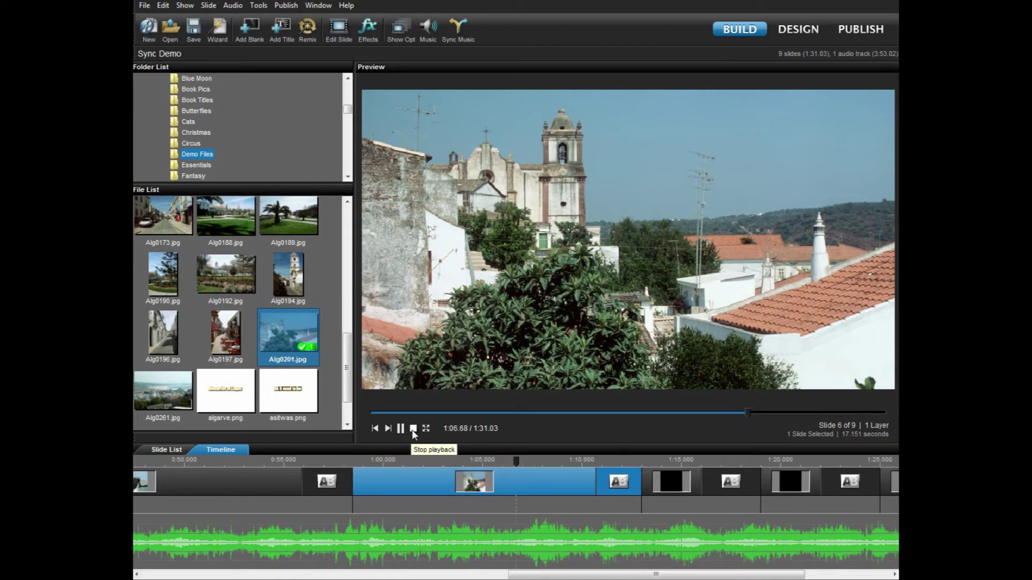
{"action": "left_click", "coordinate": [413, 432]}
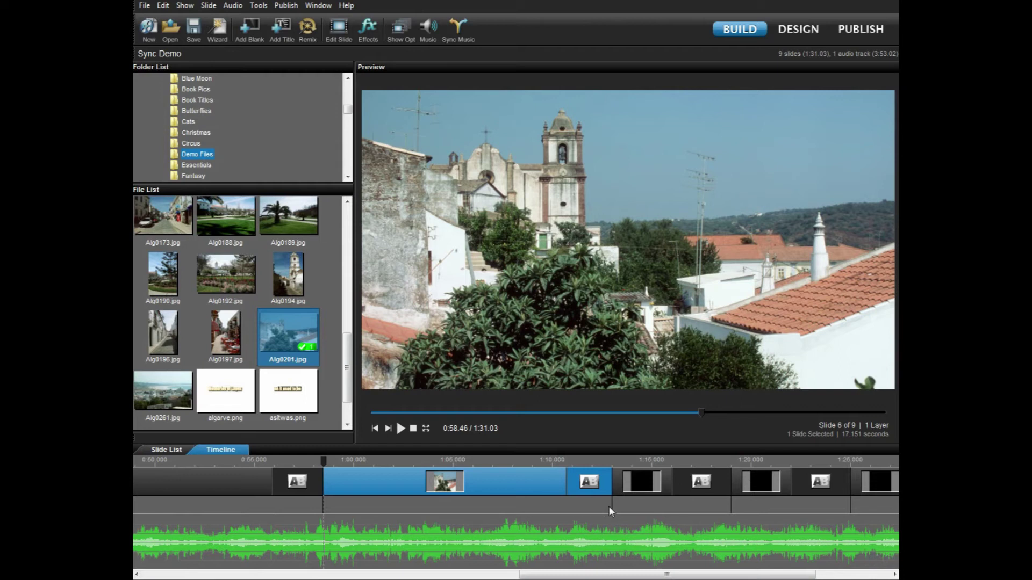
{"action": "left_click_drag", "start_coordinate": [611, 507], "coordinate": [508, 508]}
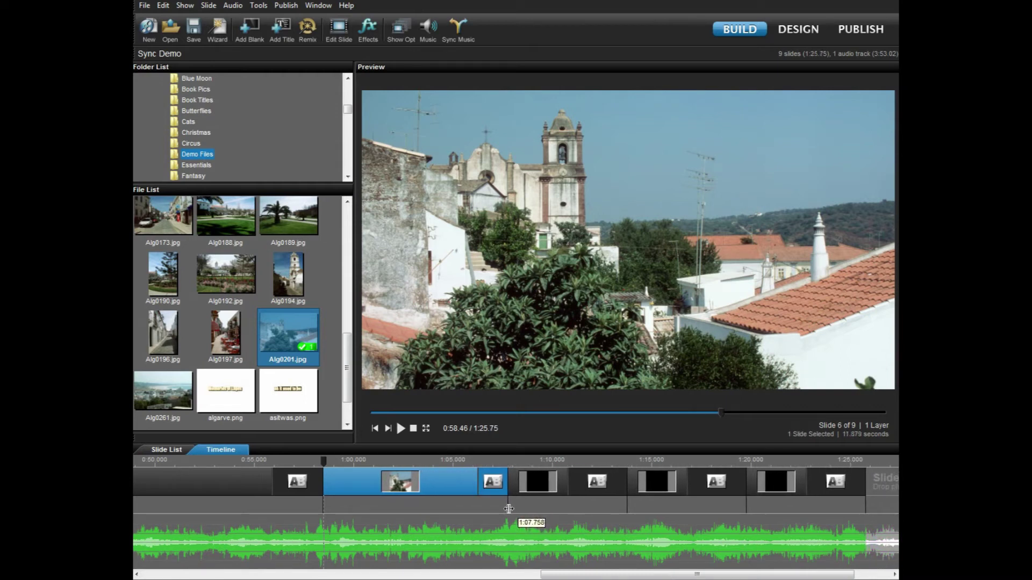
{"action": "left_click_drag", "start_coordinate": [478, 488], "coordinate": [455, 488]}
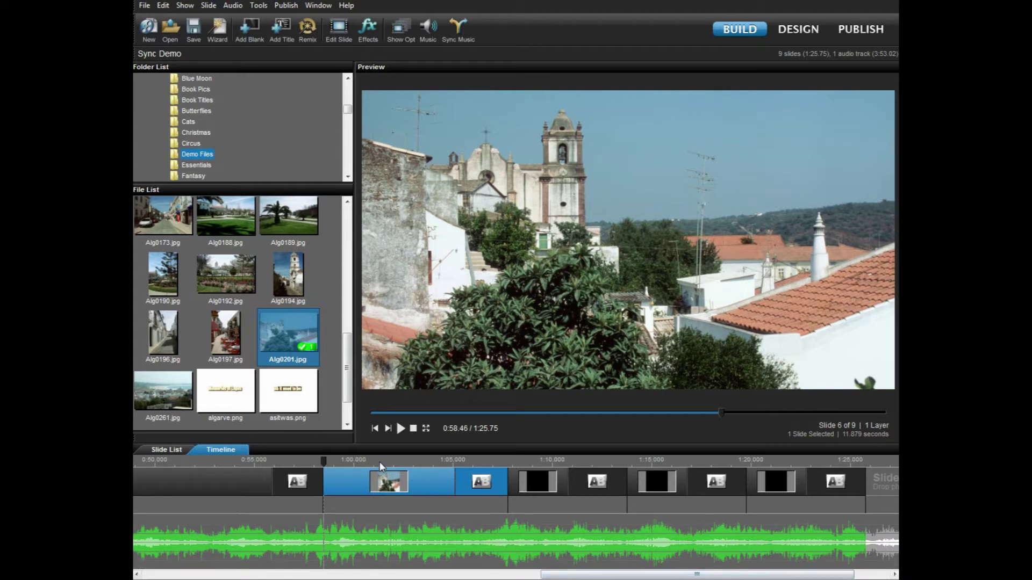
- Move the start of slide 6's closing transition to 1:05.394 and play the section back before and after the change
{"action": "left_click", "coordinate": [401, 429]}
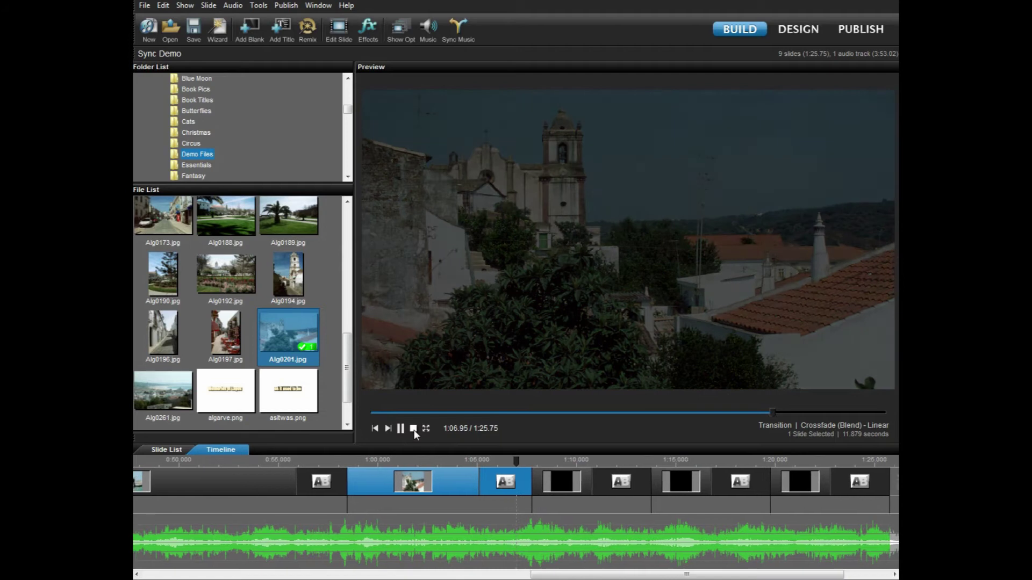
{"action": "left_click", "coordinate": [413, 429]}
{"action": "left_click_drag", "start_coordinate": [471, 490], "coordinate": [478, 494]}
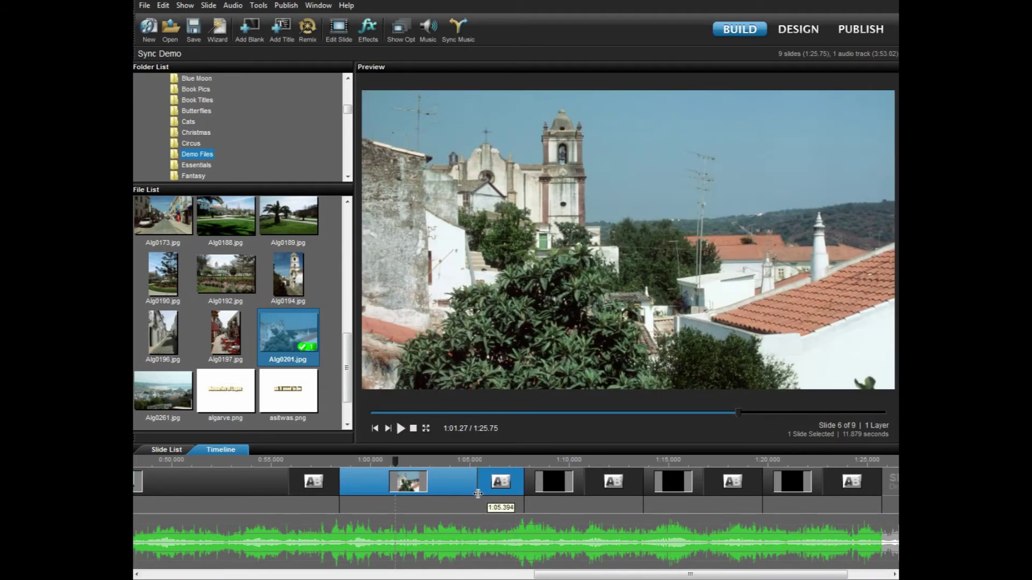
{"action": "left_click", "coordinate": [401, 429]}
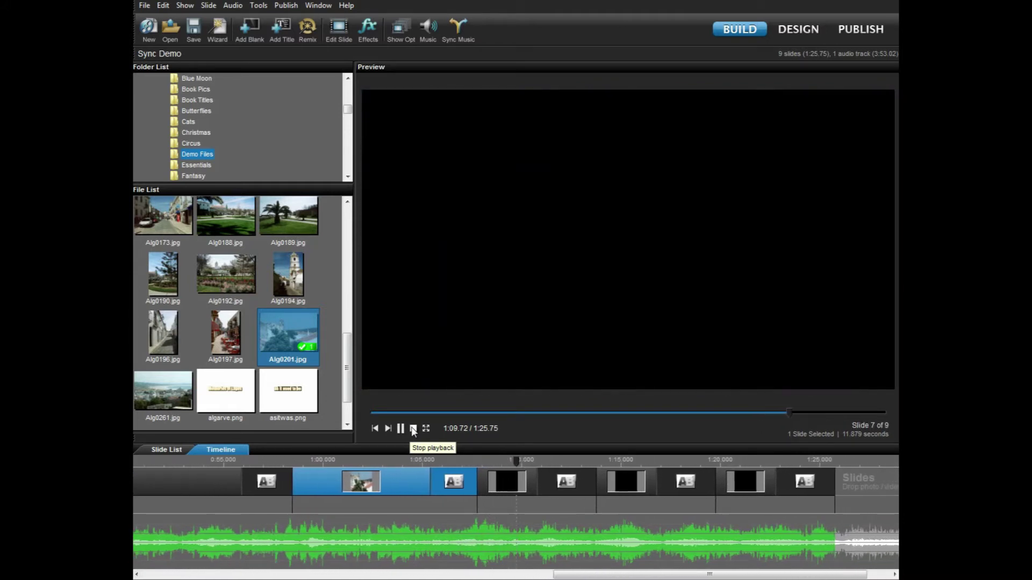
{"action": "left_click", "coordinate": [413, 429]}
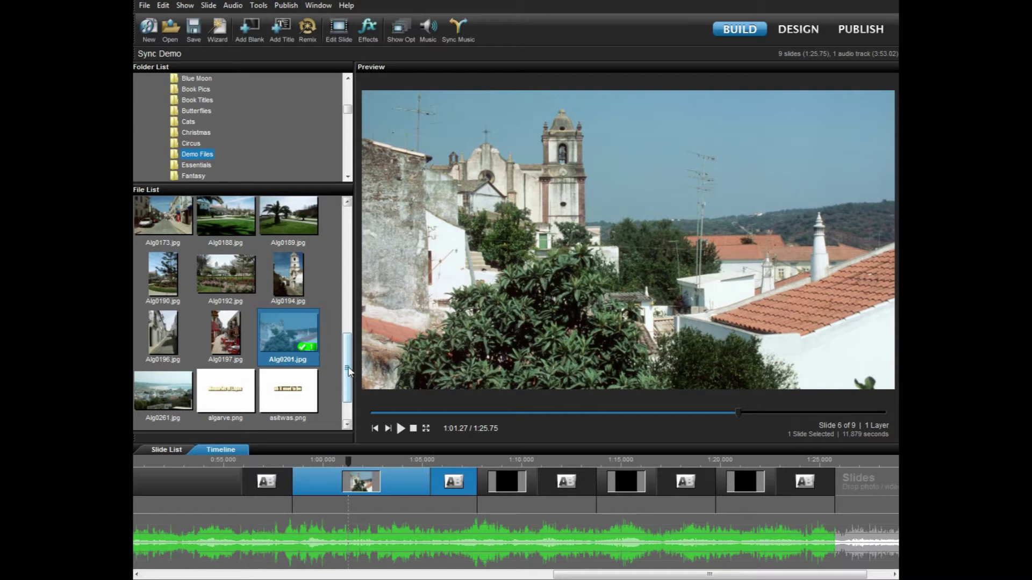
- Place the photo Alg0188.jpg on slide 7 and lengthen the slide to 15.121 seconds in total
{"action": "left_click", "coordinate": [231, 220]}
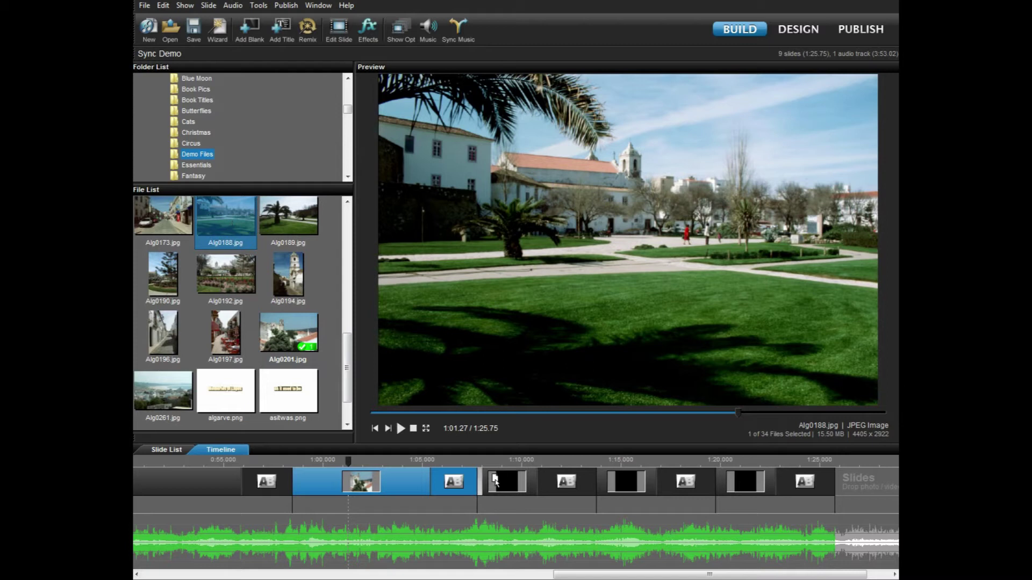
{"action": "left_click_drag", "start_coordinate": [504, 482], "coordinate": [688, 493]}
- Set slide 7's Alg0188 layer to Fill frame scaling with 101% zoom
{"action": "double_click", "coordinate": [601, 486]}
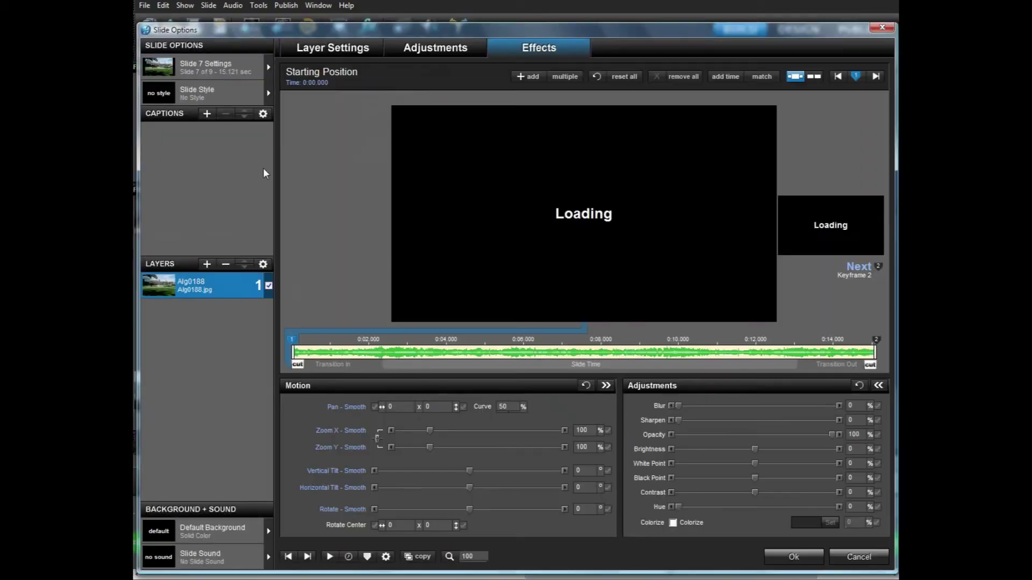
{"action": "left_click", "coordinate": [362, 48]}
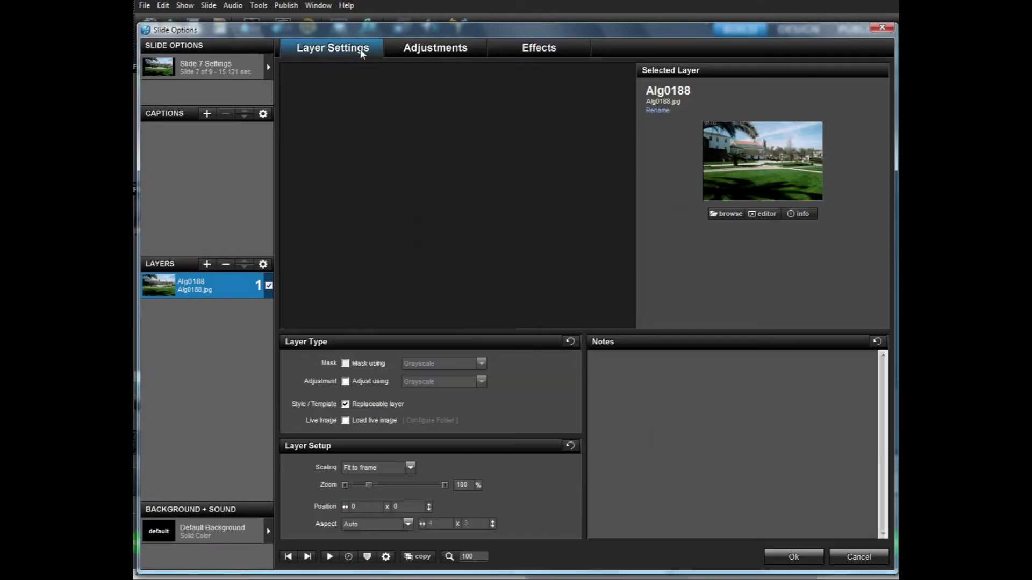
{"action": "left_click", "coordinate": [390, 467]}
{"action": "left_click", "coordinate": [370, 488]}
{"action": "double_click", "coordinate": [463, 485]}
{"action": "type", "text": "101"}
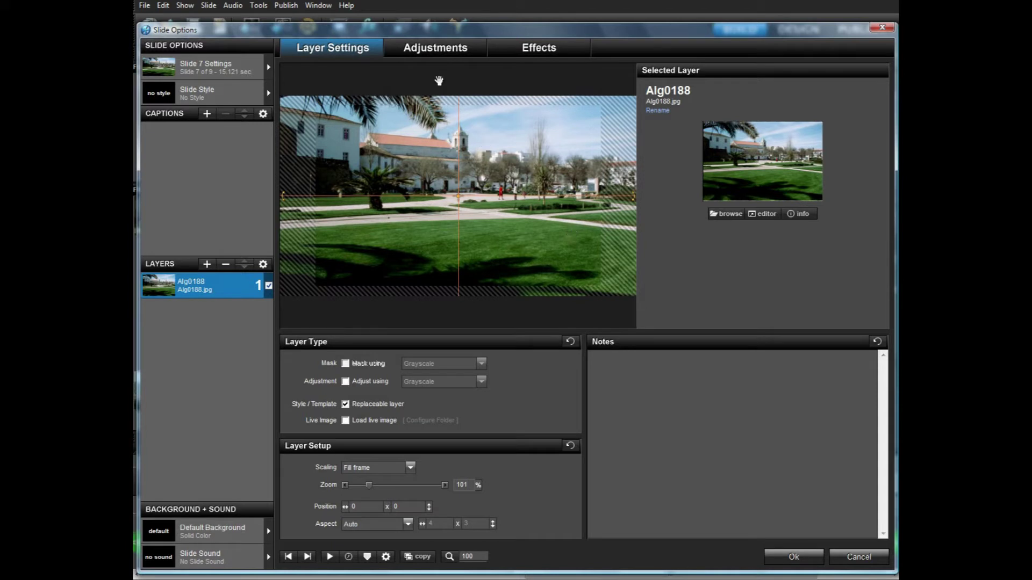
- Raise the Alg0188 layer's brightness and black point to 3% each, check its motion settings, and apply the slide 7 settings
{"action": "left_click", "coordinate": [436, 48]}
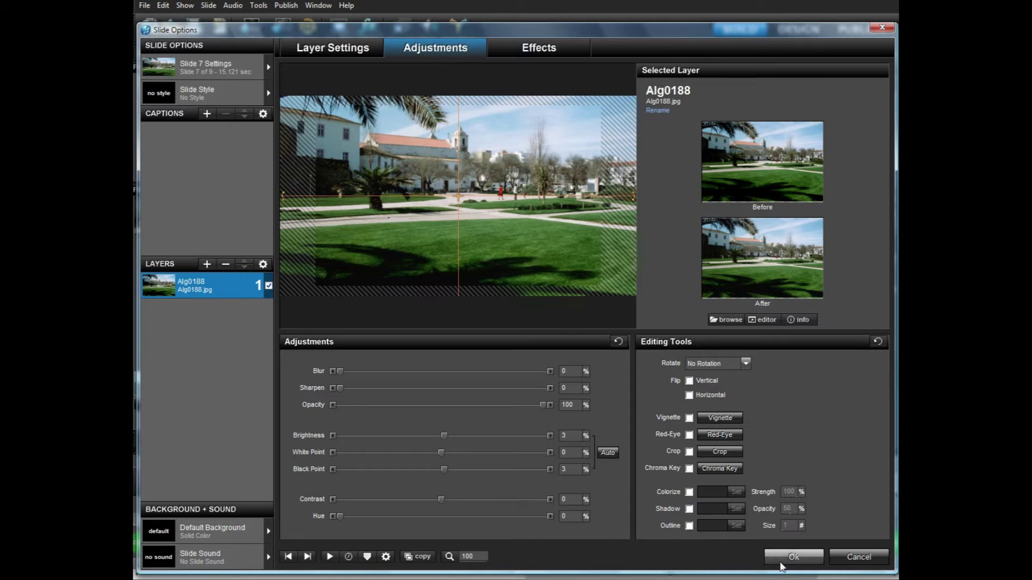
{"action": "left_click", "coordinate": [562, 55]}
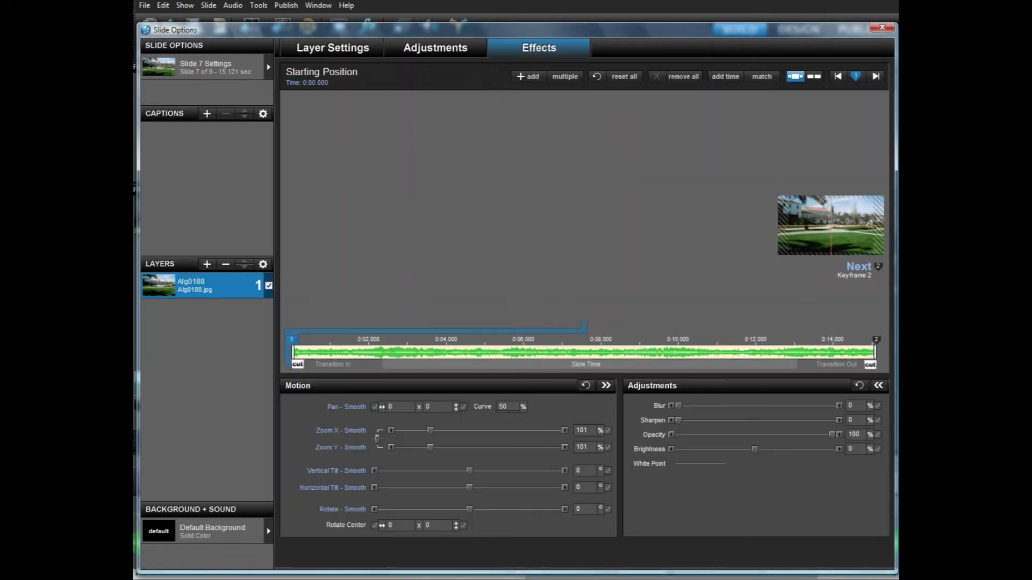
{"action": "left_click", "coordinate": [794, 557]}
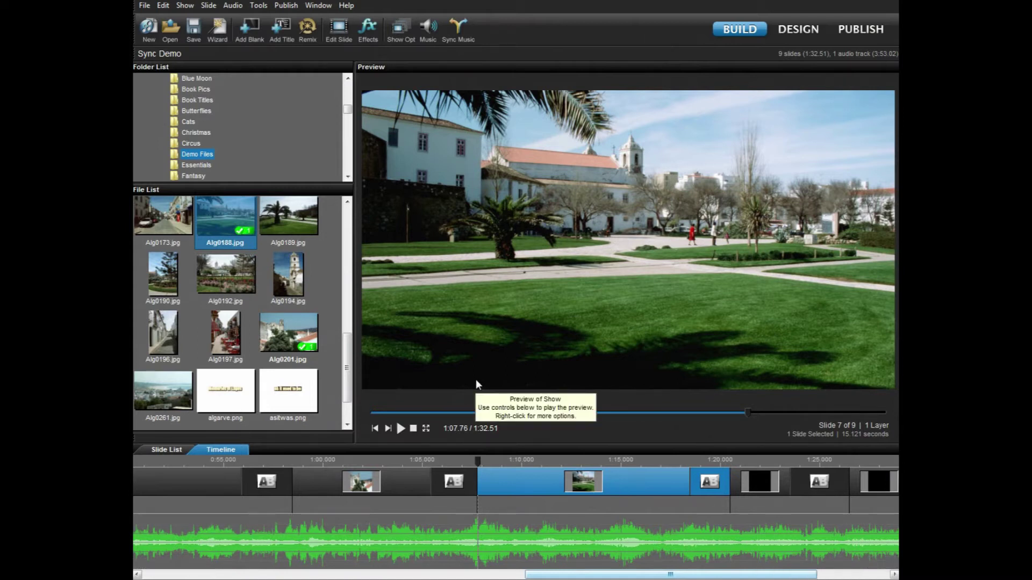
- Play the show from 1:04.70 and shorten slide 7 to 11.637 seconds in total
{"action": "left_click", "coordinate": [417, 463]}
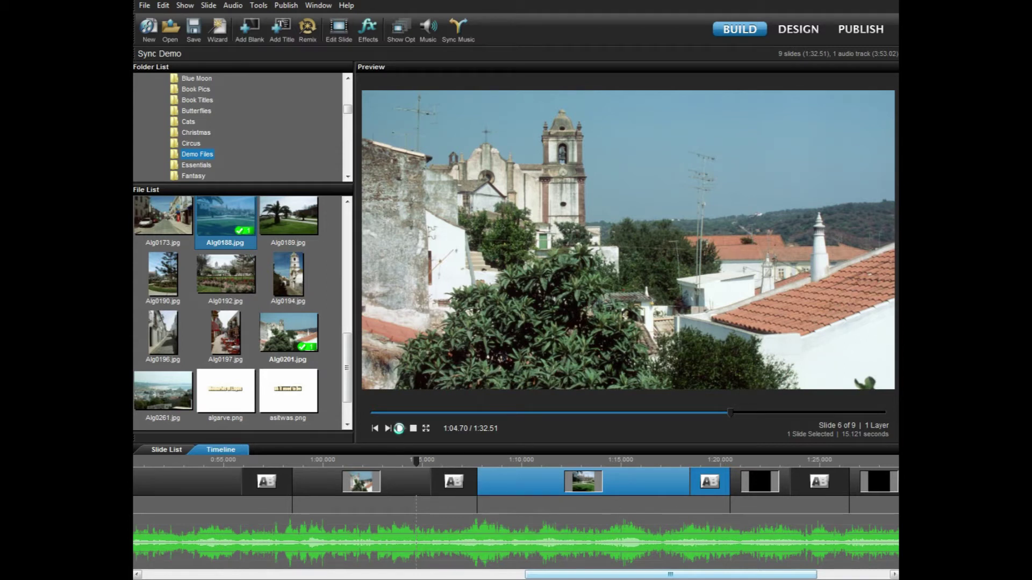
{"action": "left_click", "coordinate": [399, 429]}
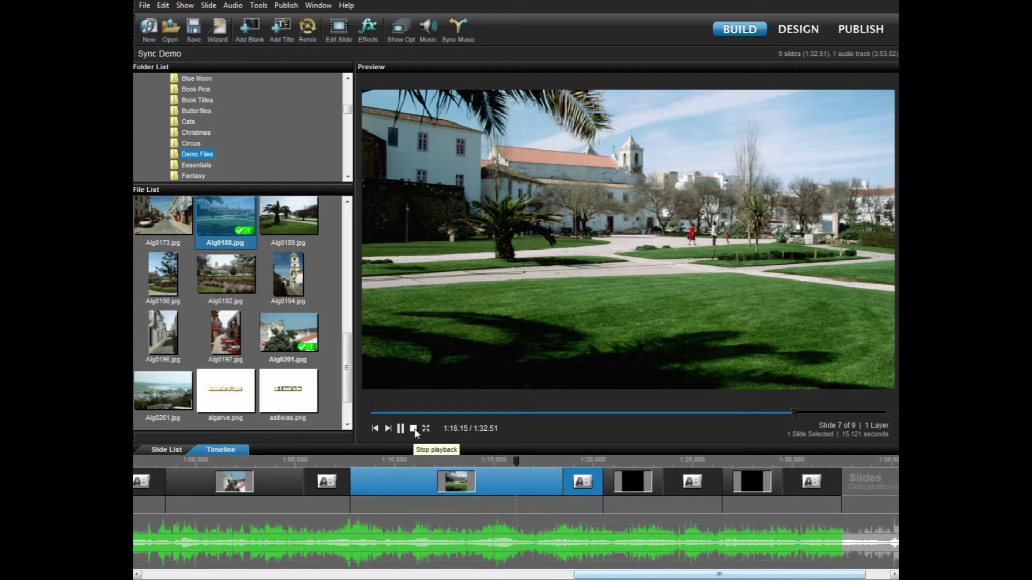
{"action": "left_click", "coordinate": [415, 431]}
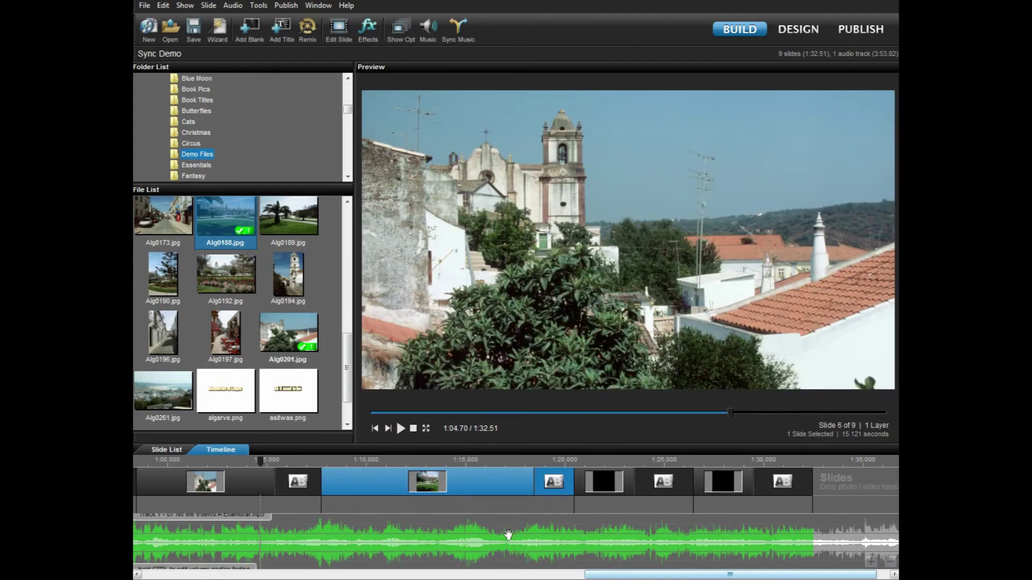
{"action": "left_click_drag", "start_coordinate": [565, 508], "coordinate": [499, 491]}
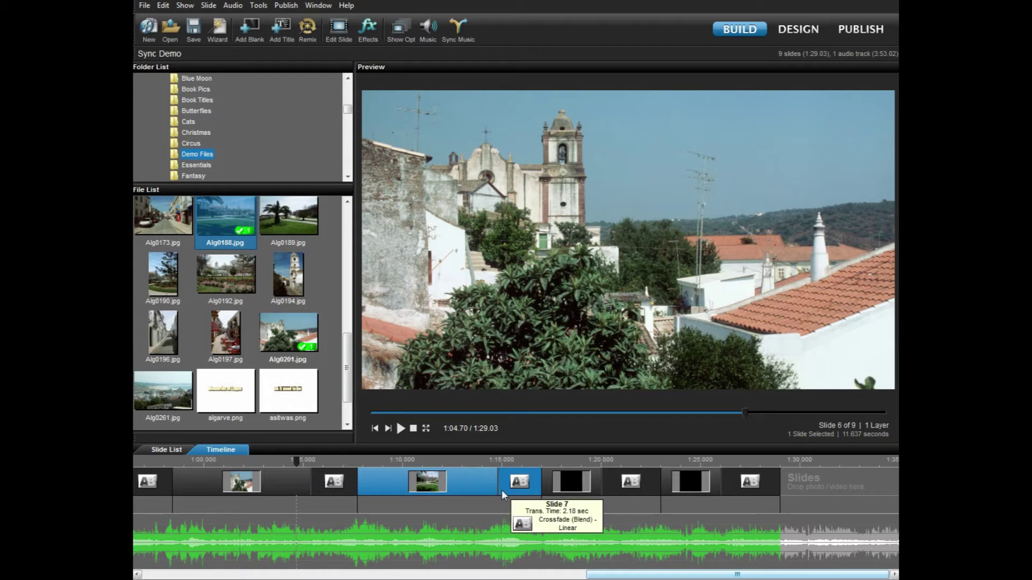
- Play the show from 1:11.82 and shorten slide 7 to 9.879 seconds in total
{"action": "left_click", "coordinate": [439, 466]}
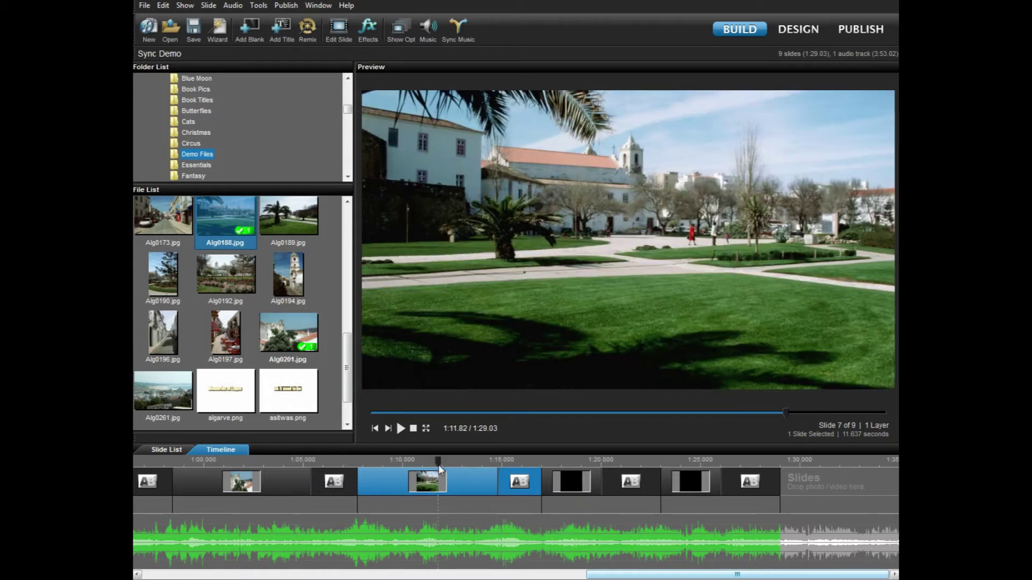
{"action": "left_click", "coordinate": [401, 430]}
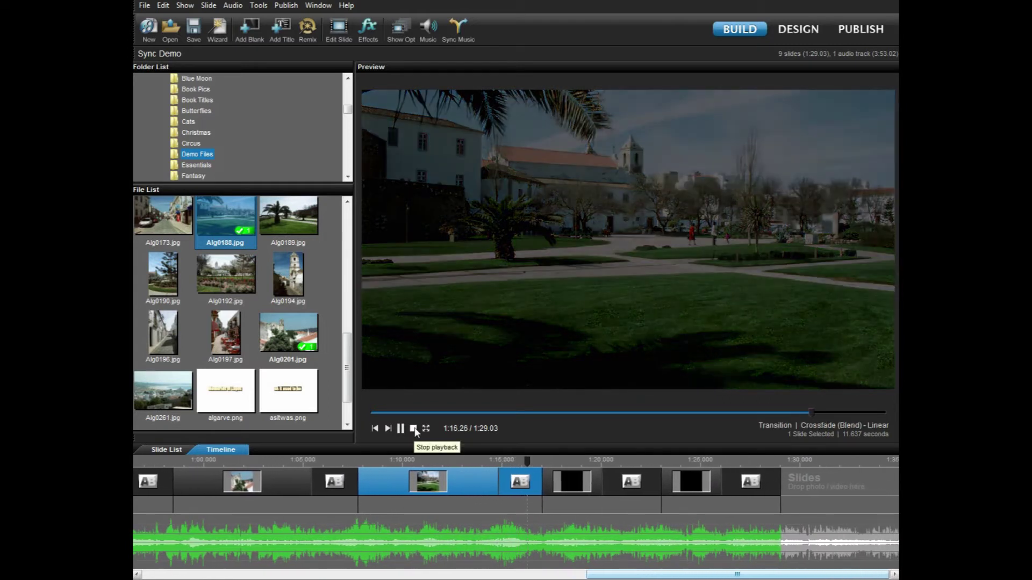
{"action": "left_click", "coordinate": [414, 429]}
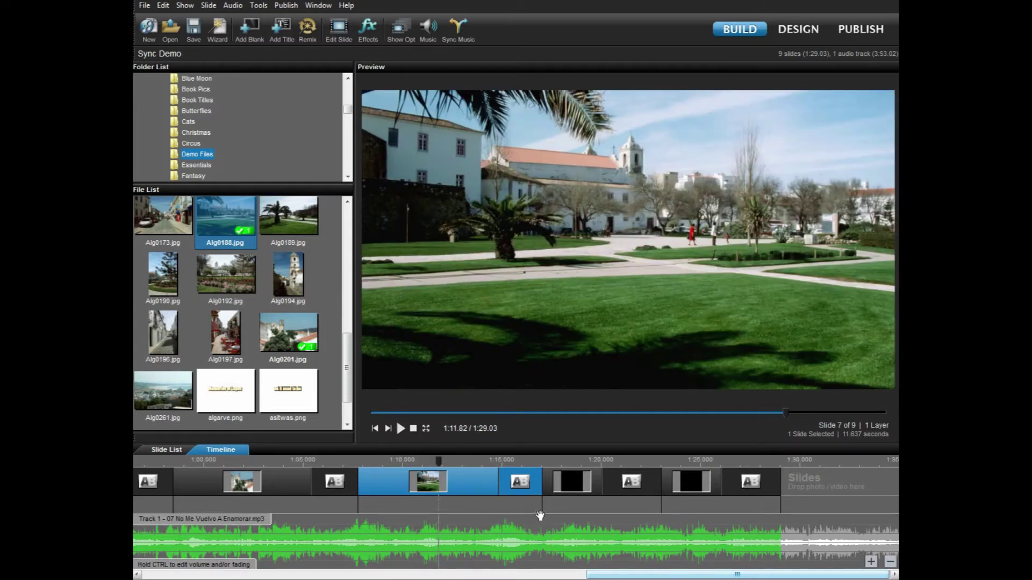
{"action": "left_click_drag", "start_coordinate": [540, 516], "coordinate": [500, 495]}
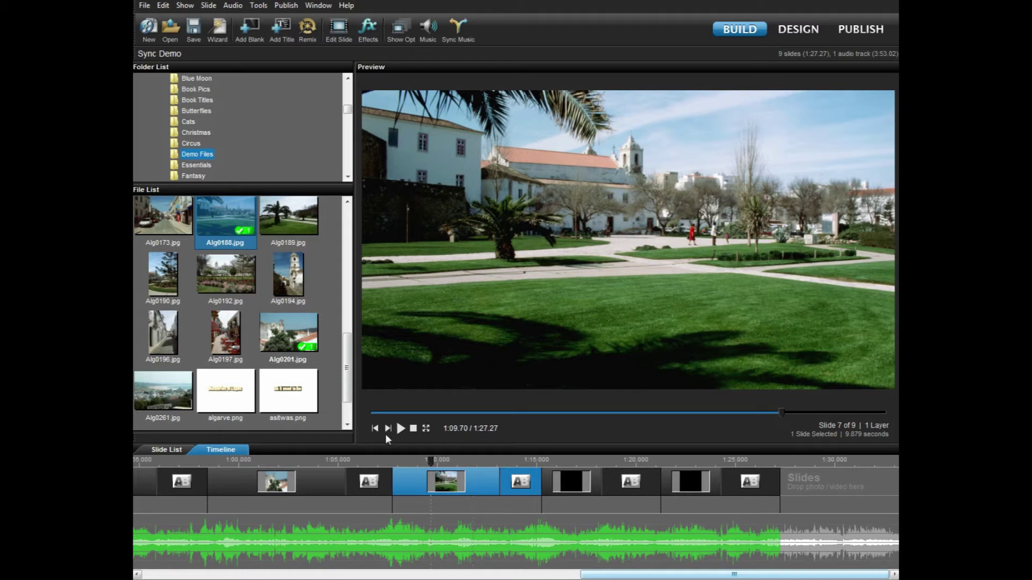
- Play the section from 1:09.70 twice and lengthen slide 7 to 11.939 seconds in total
{"action": "left_click", "coordinate": [400, 428]}
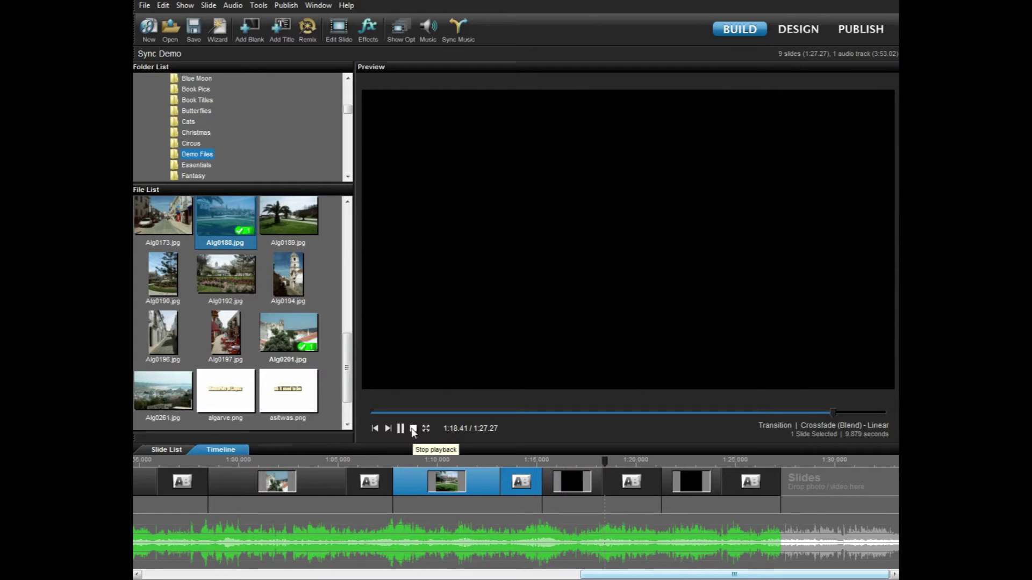
{"action": "left_click", "coordinate": [413, 429]}
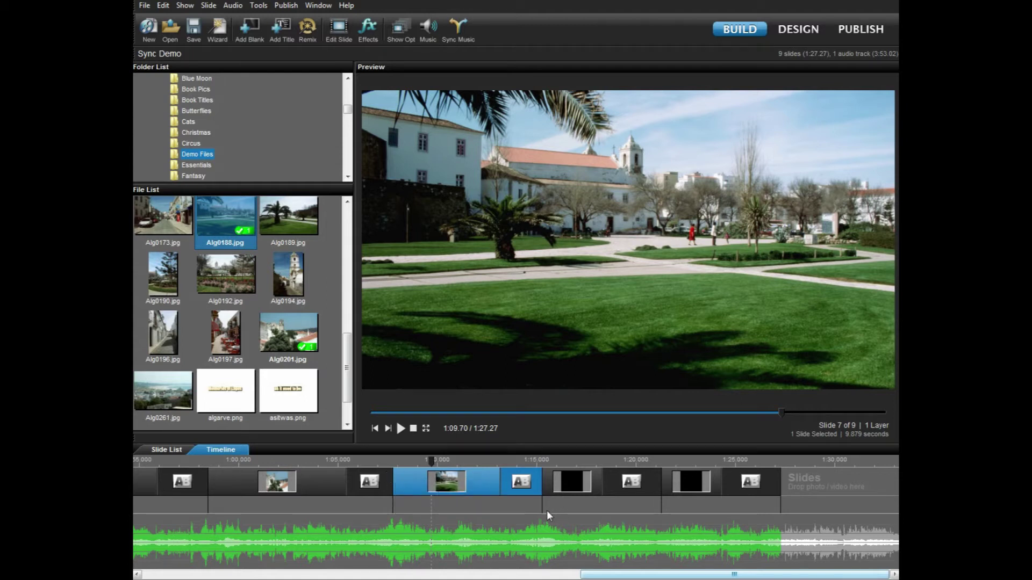
{"action": "left_click", "coordinate": [400, 428]}
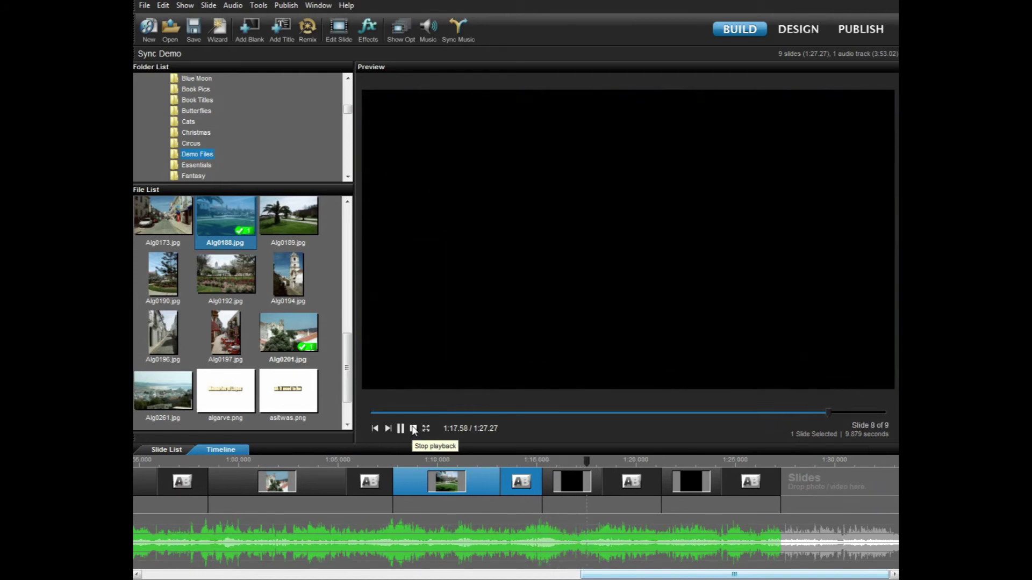
{"action": "left_click", "coordinate": [414, 428]}
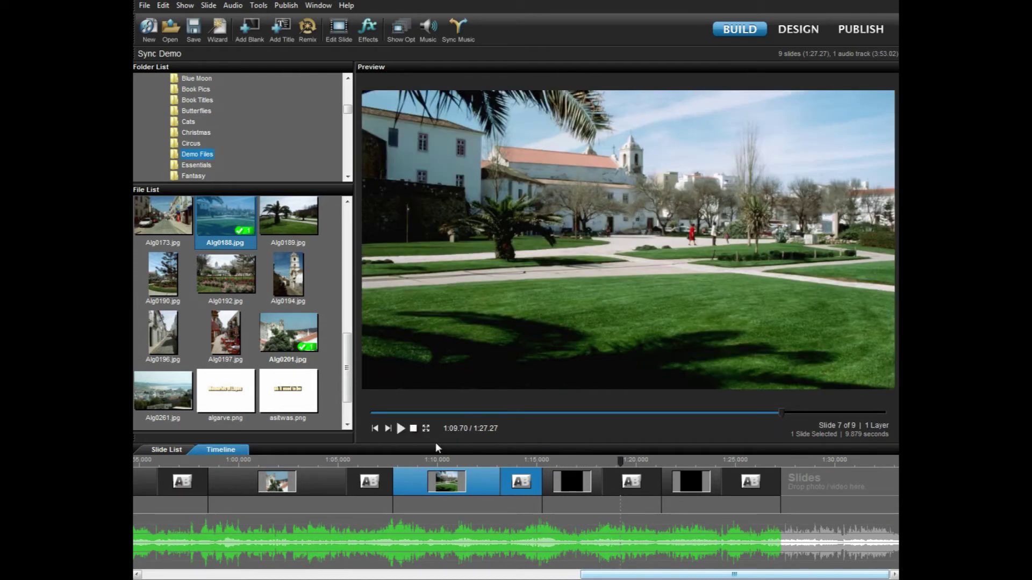
{"action": "left_click_drag", "start_coordinate": [543, 506], "coordinate": [584, 511]}
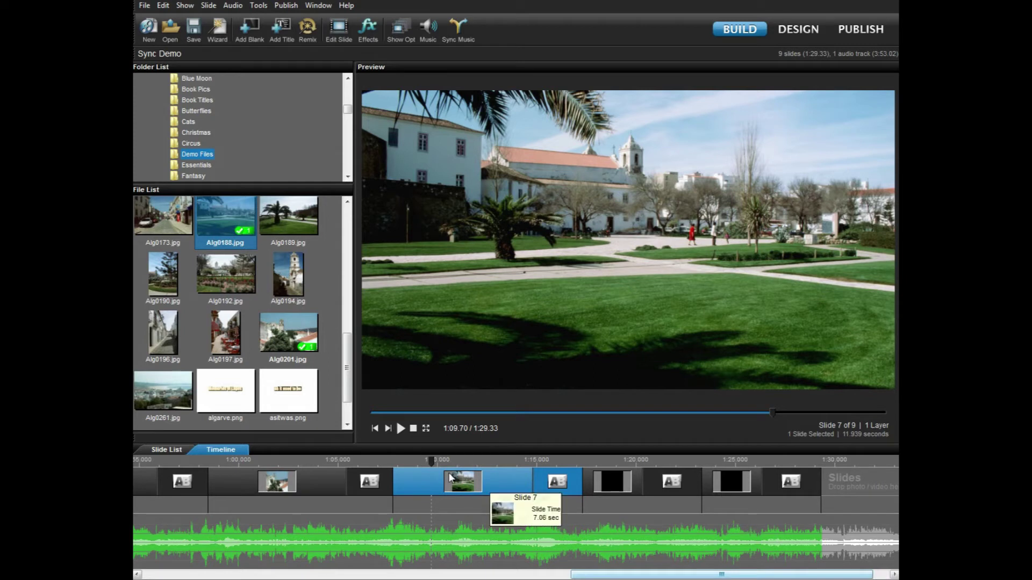
- Move the start of slide 7's closing transition to 1:15.182 and play the section back before and after the change
{"action": "left_click", "coordinate": [401, 429]}
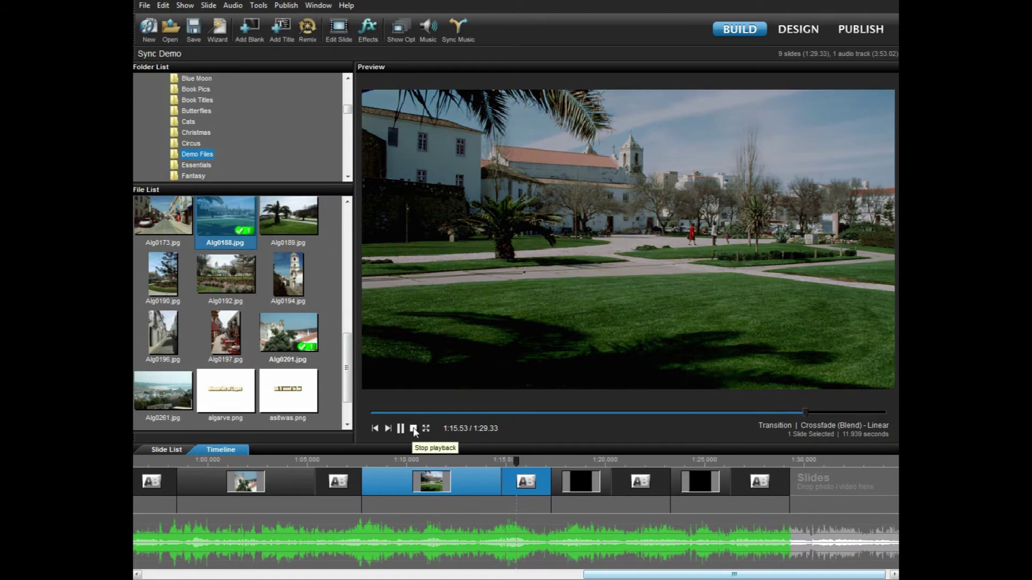
{"action": "left_click", "coordinate": [413, 429]}
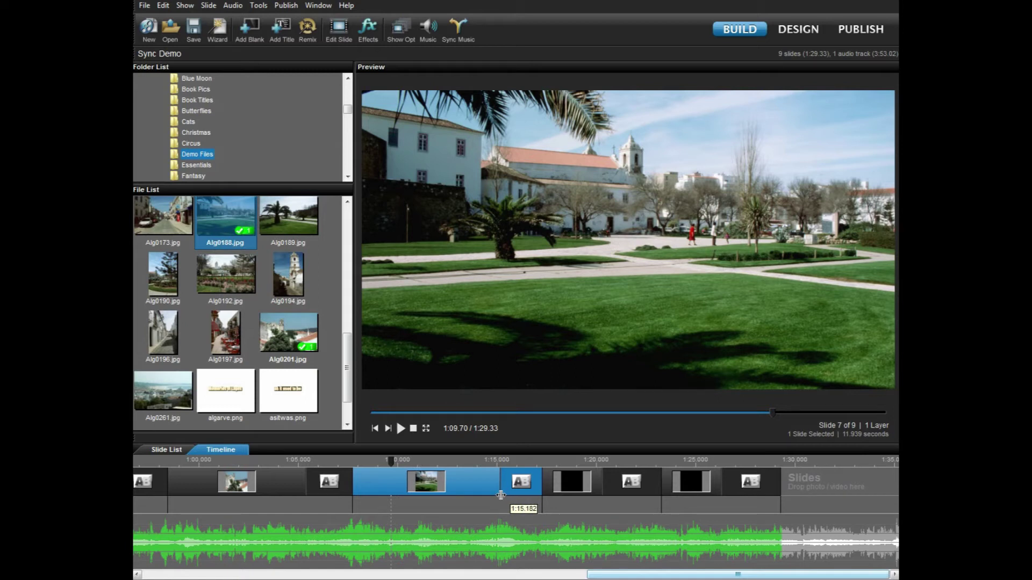
{"action": "left_click", "coordinate": [403, 429]}
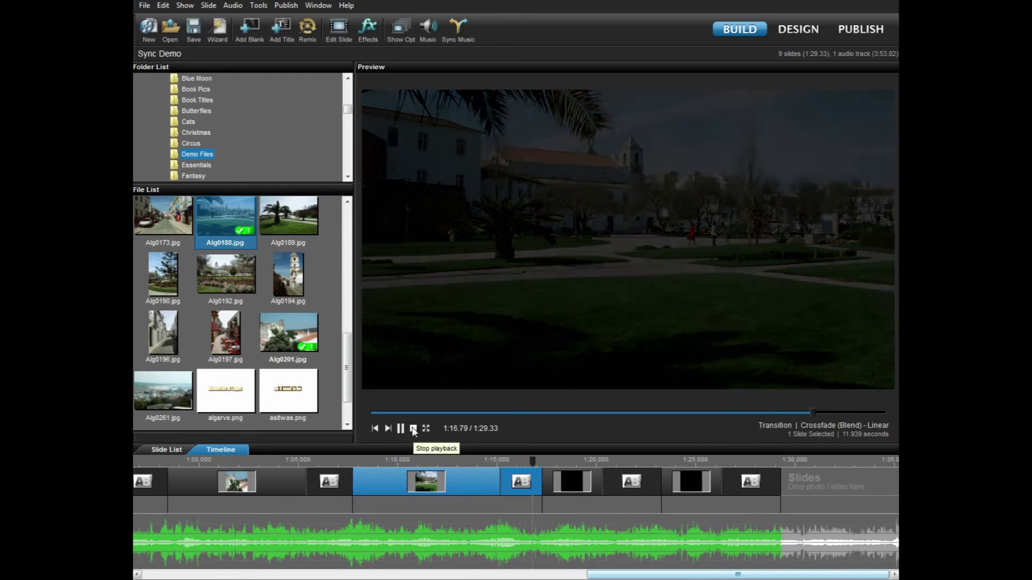
{"action": "left_click", "coordinate": [414, 429]}
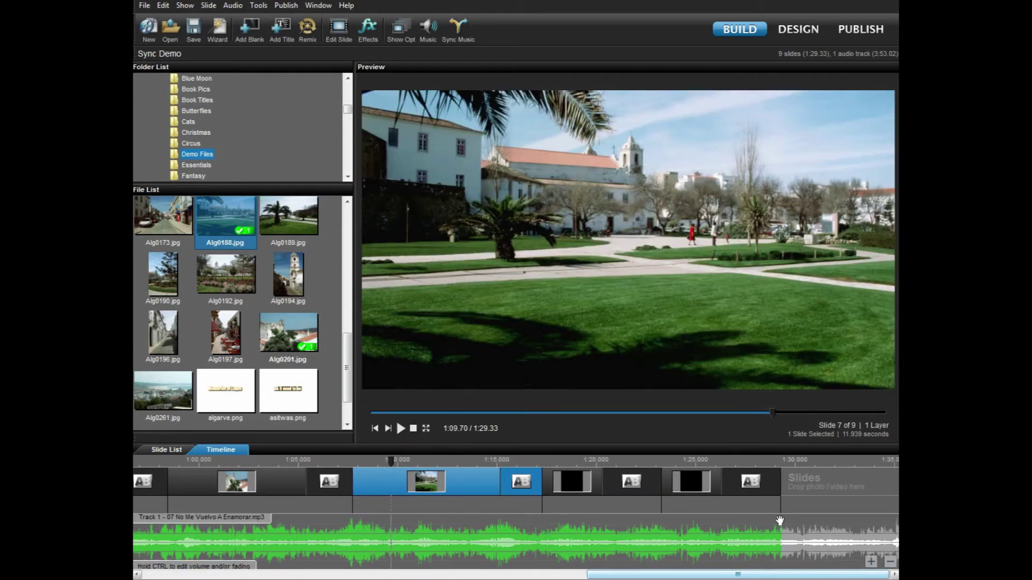
- Add two blank slides at the end of the show
{"action": "left_click", "coordinate": [814, 491]}
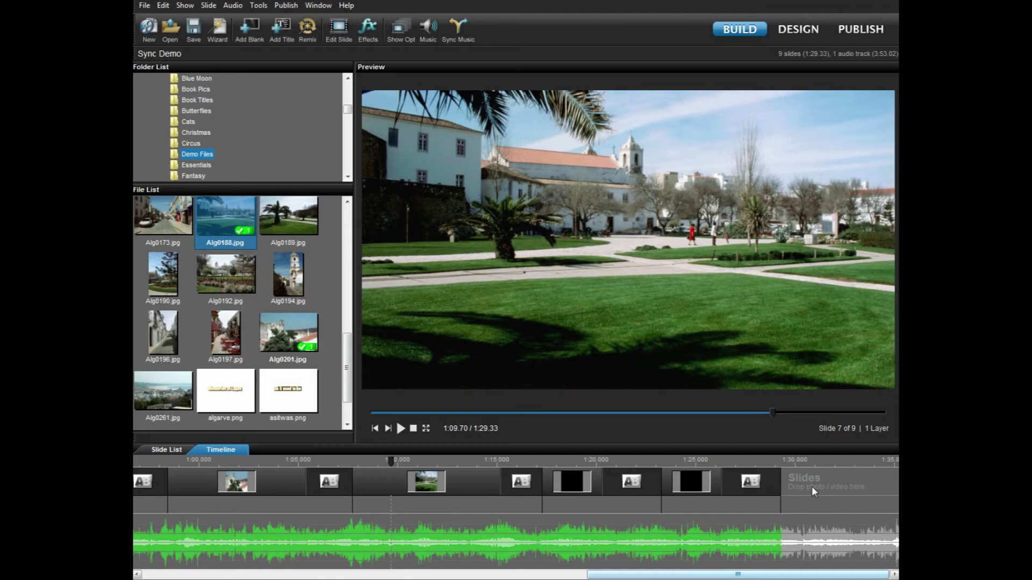
{"action": "left_click", "coordinate": [250, 28]}
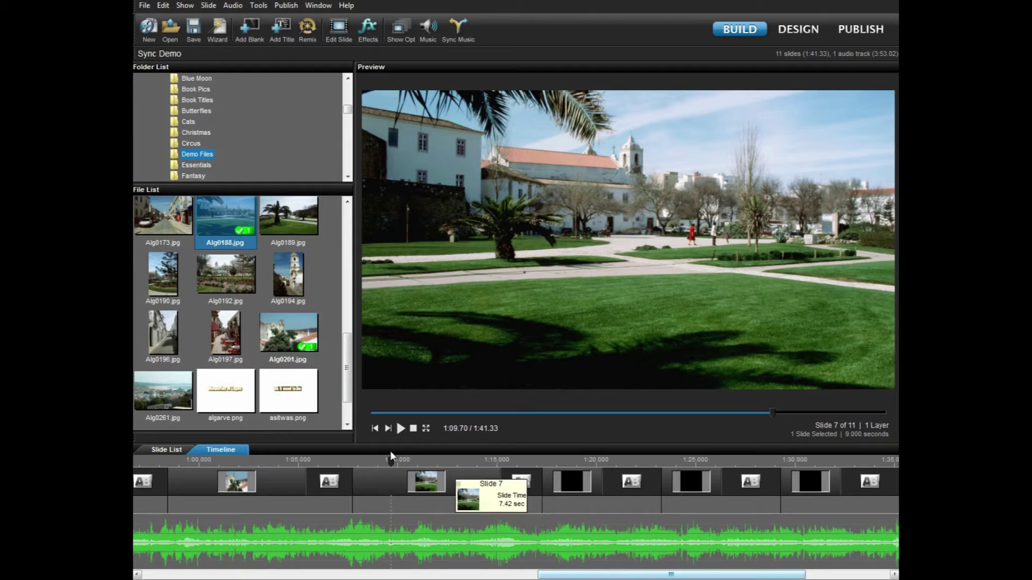
- Place the photo 007 - Lagos Harbour.jpg on slide 8 and lengthen the slide to 14.060 seconds in total
{"action": "left_click_drag", "start_coordinate": [346, 385], "coordinate": [347, 156]}
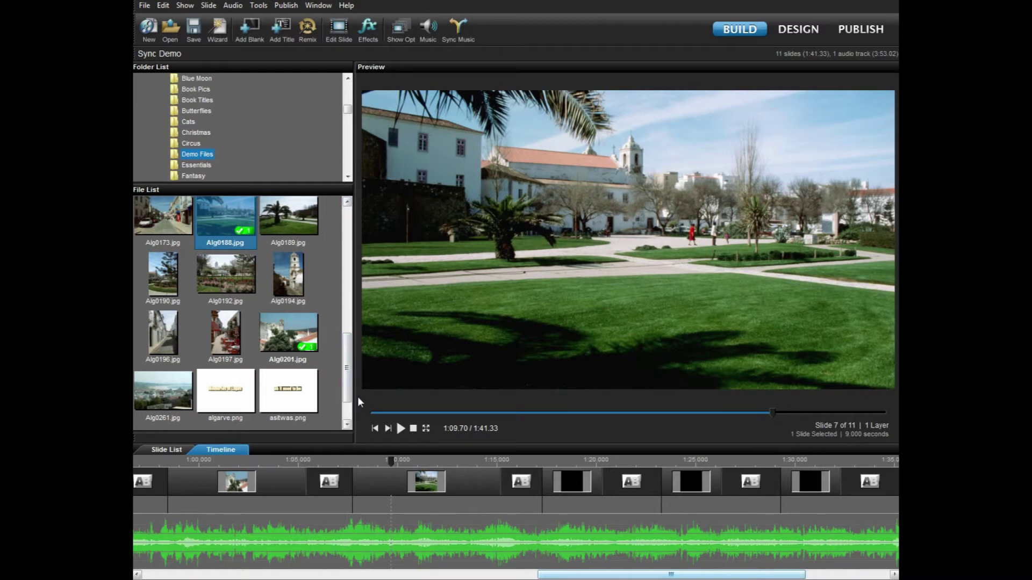
{"action": "left_click_drag", "start_coordinate": [347, 385], "coordinate": [358, 212]}
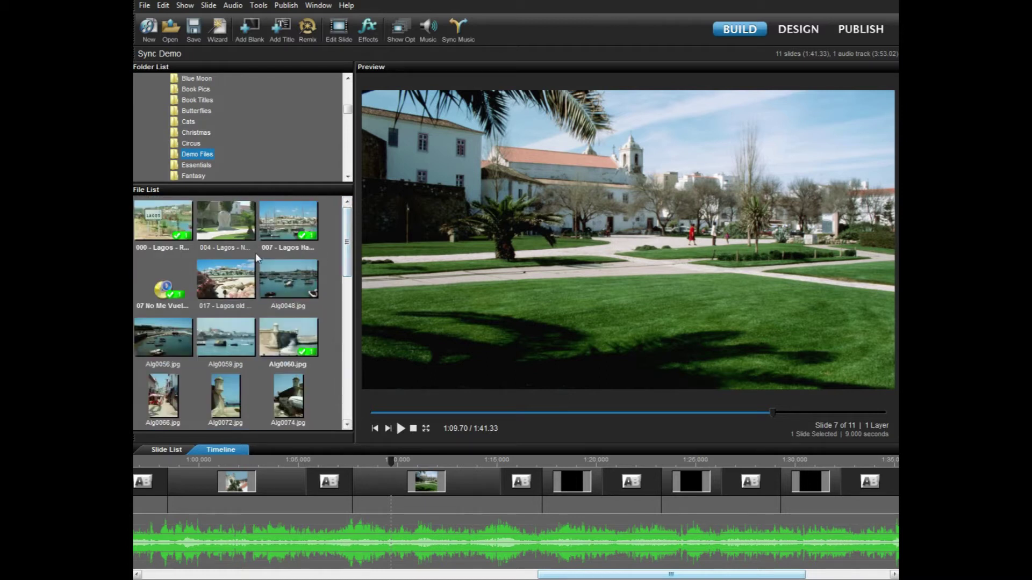
{"action": "left_click", "coordinate": [281, 227]}
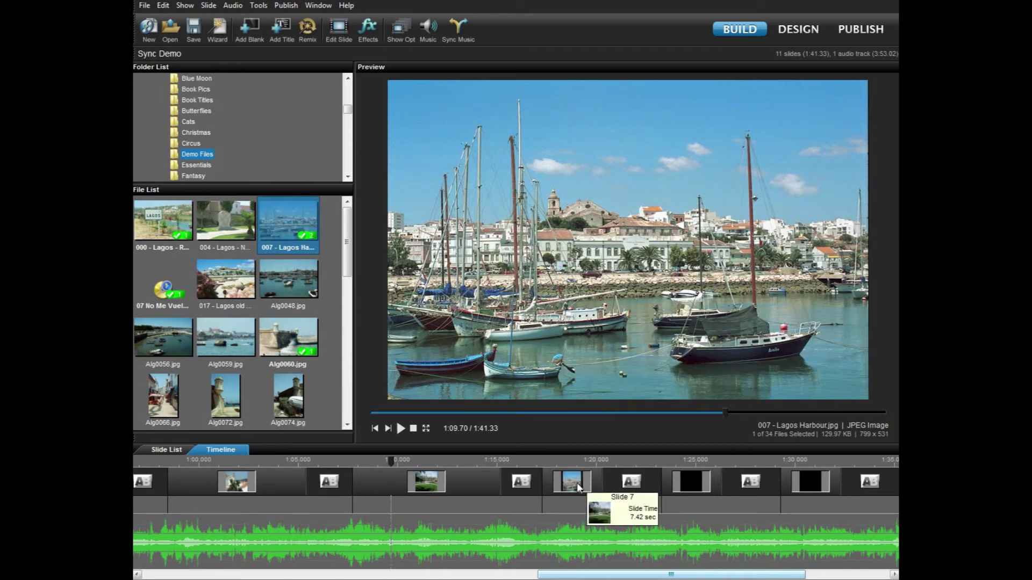
{"action": "left_click_drag", "start_coordinate": [667, 502], "coordinate": [780, 512]}
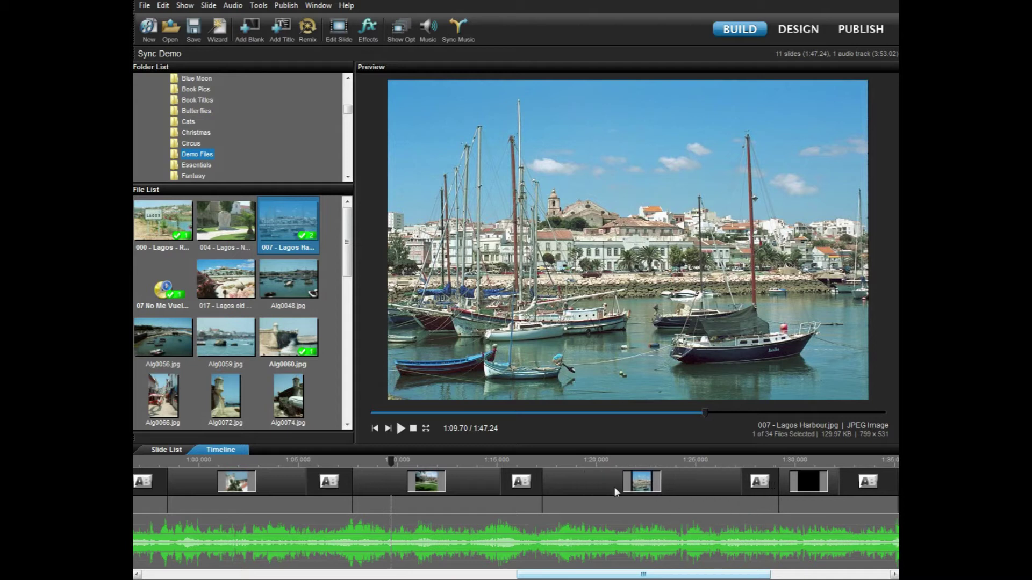
- Set slide 8's 007 - Lagos Harbour layer to Fill frame scaling with 101% zoom
{"action": "double_click", "coordinate": [594, 483]}
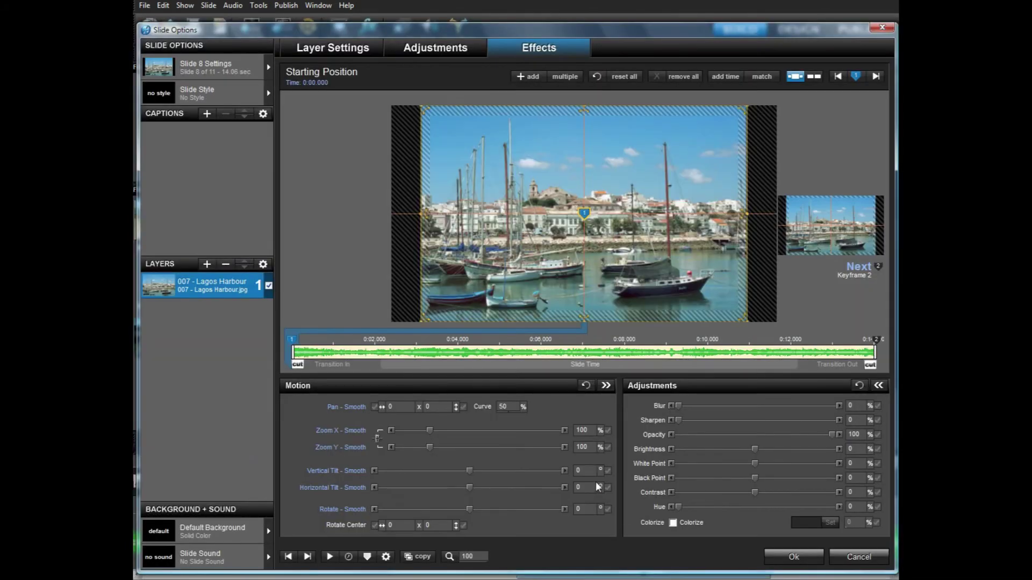
{"action": "left_click", "coordinate": [322, 51]}
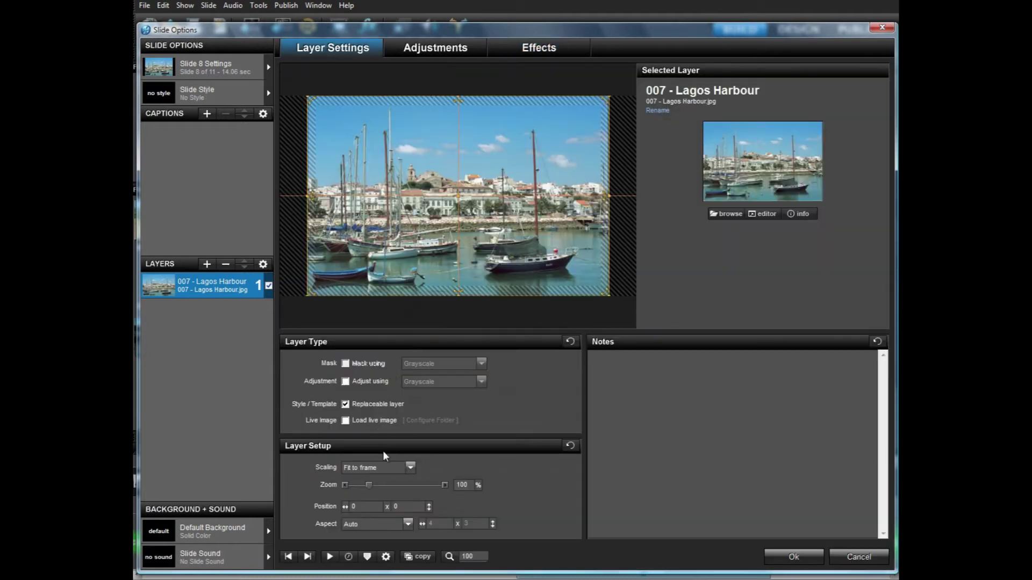
{"action": "left_click", "coordinate": [386, 467]}
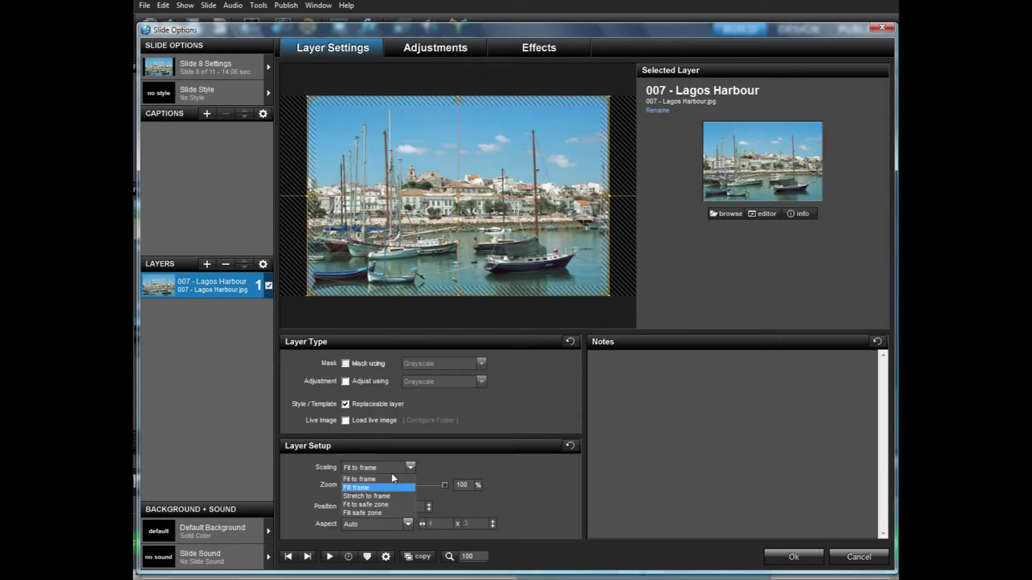
{"action": "left_click", "coordinate": [385, 485]}
{"action": "left_click", "coordinate": [467, 486]}
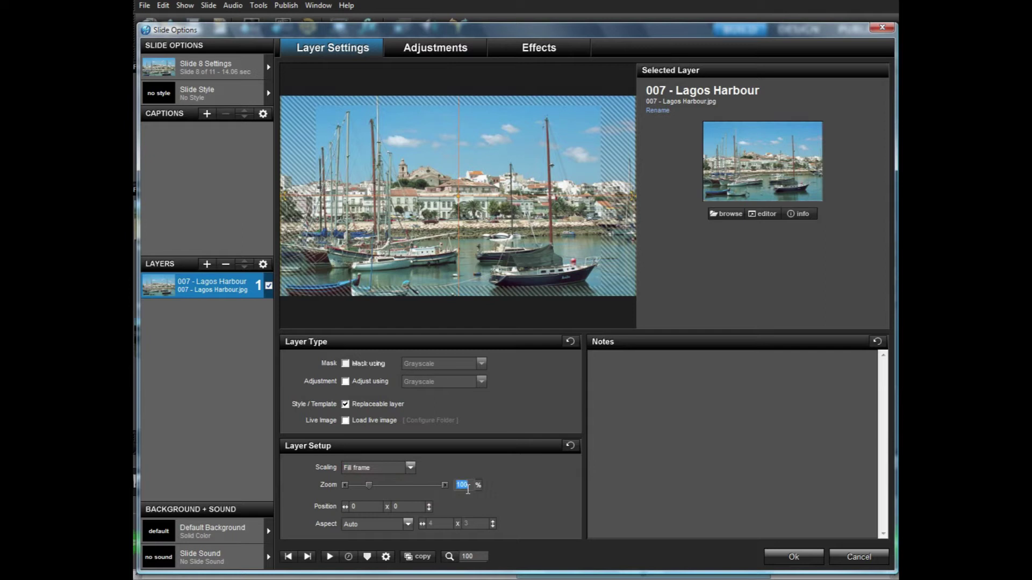
{"action": "type", "text": "101"}
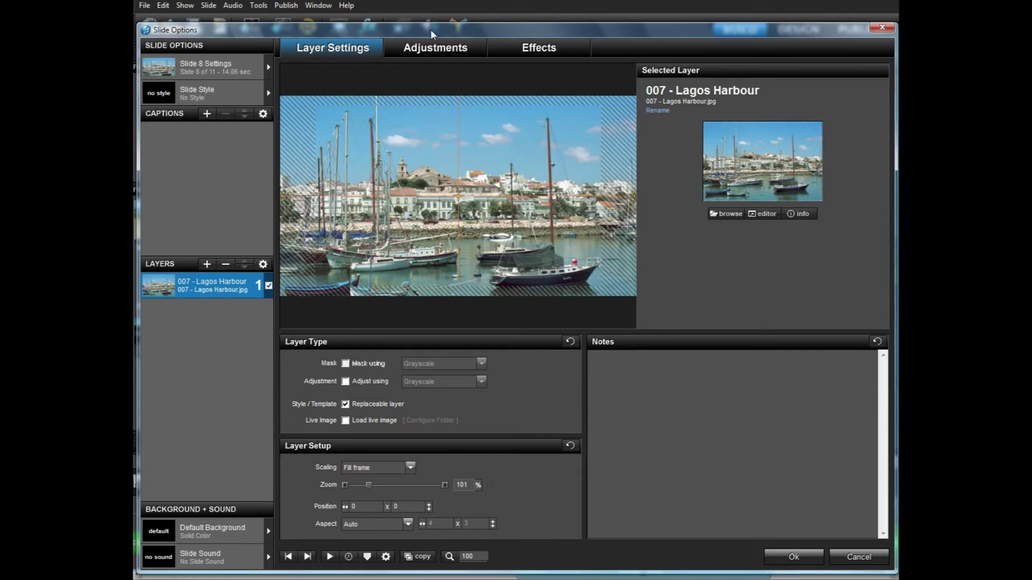
- Lower the 007 - Lagos Harbour layer's black point to -7%, check its motion settings, and apply the slide 8 settings
{"action": "left_click", "coordinate": [432, 48]}
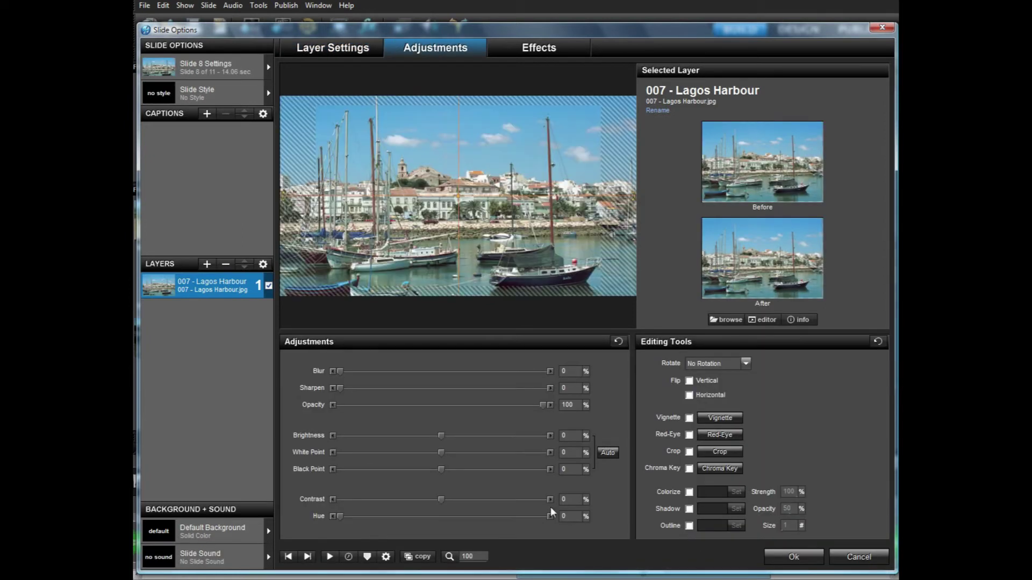
{"action": "left_click_drag", "start_coordinate": [440, 469], "coordinate": [432, 469]}
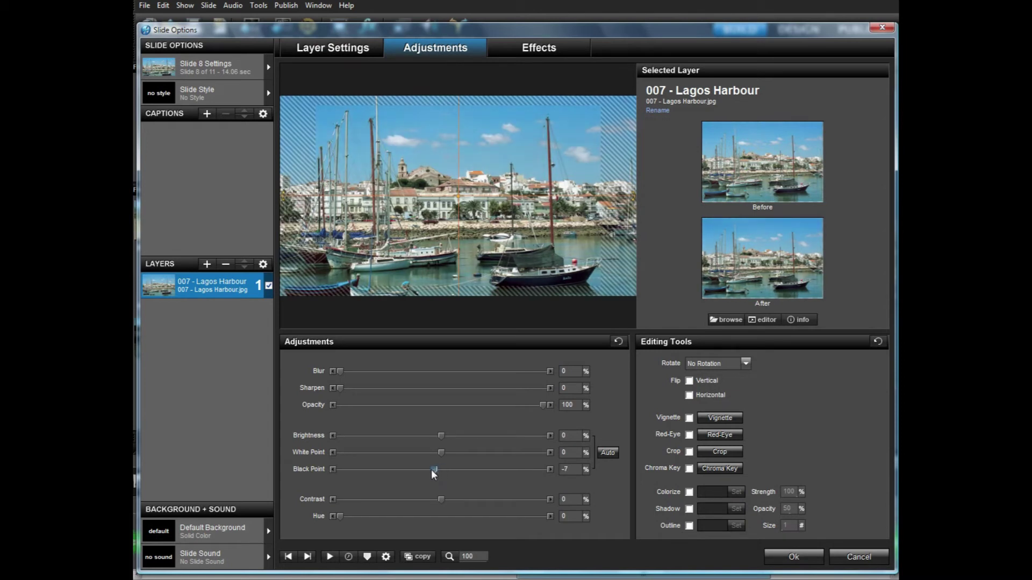
{"action": "left_click", "coordinate": [540, 48]}
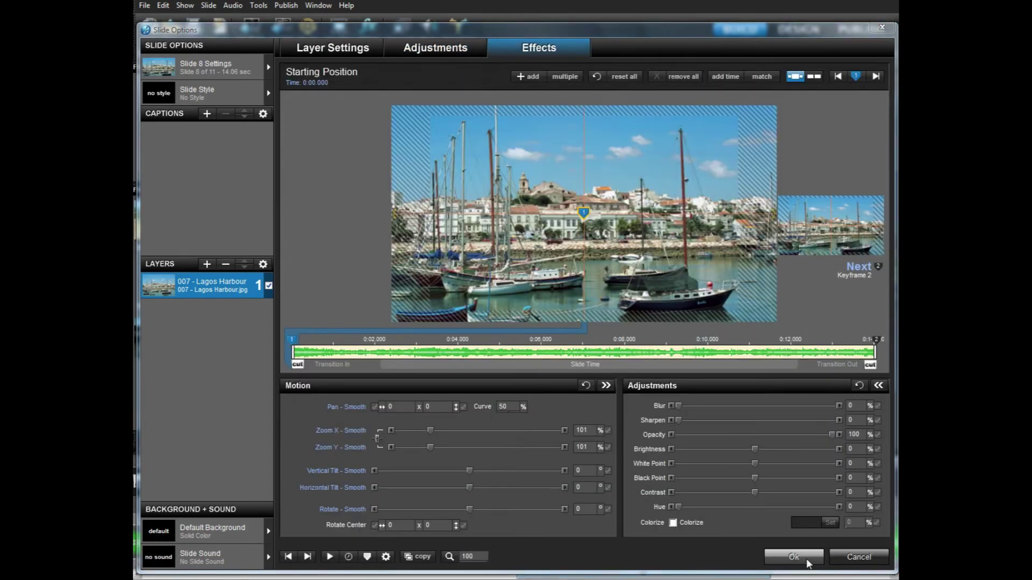
{"action": "left_click", "coordinate": [794, 558]}
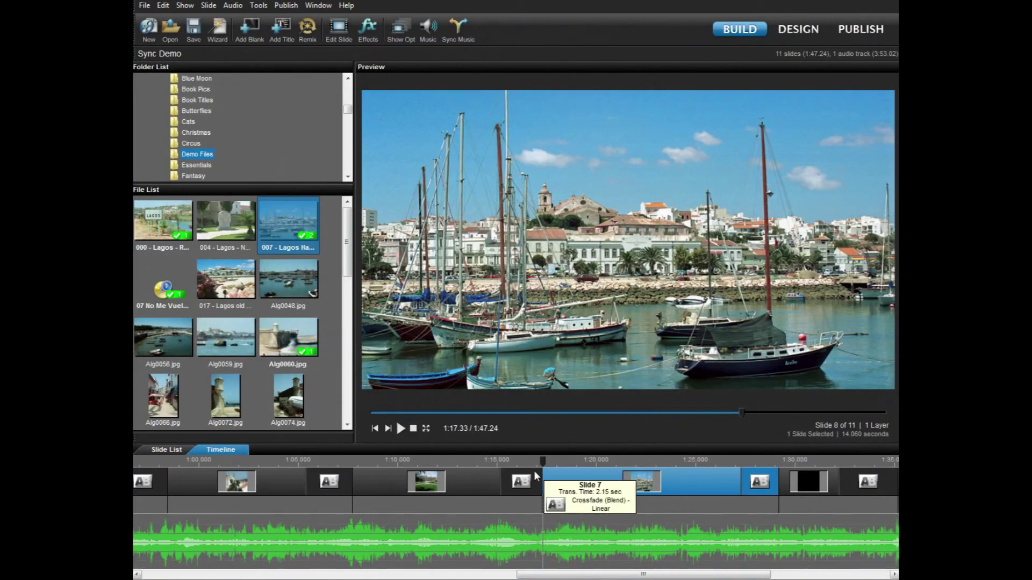
- Play slides 7 and 8 against the music, shorten slide 8 to 11.182 seconds in total, and replay its end
{"action": "left_click", "coordinate": [400, 429]}
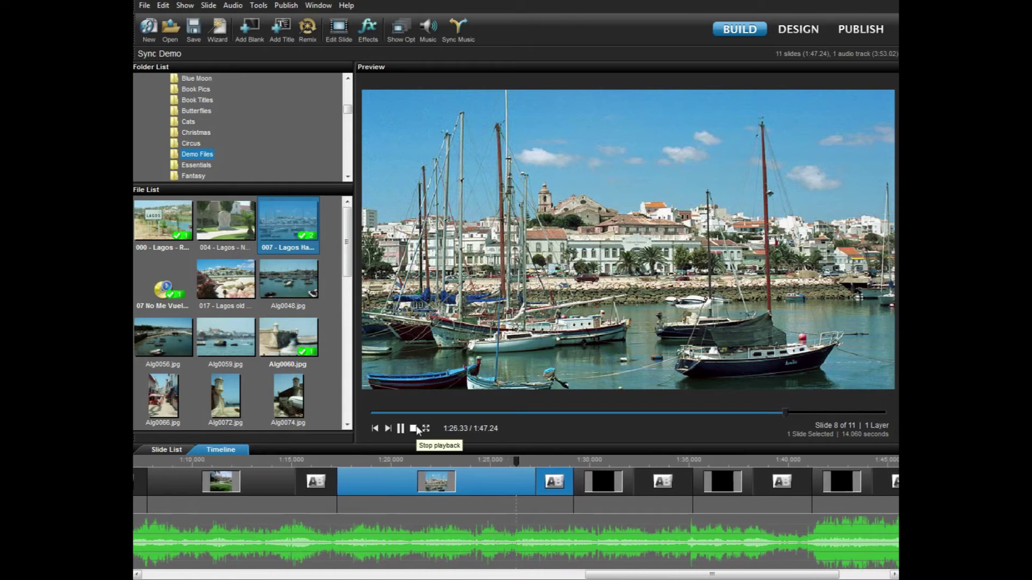
{"action": "left_click", "coordinate": [416, 429]}
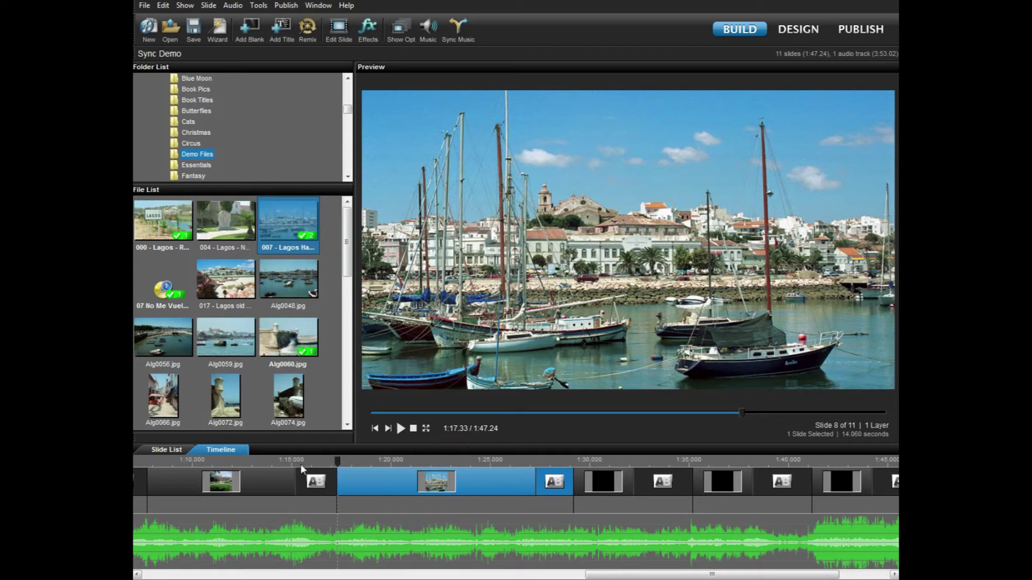
{"action": "left_click", "coordinate": [269, 466]}
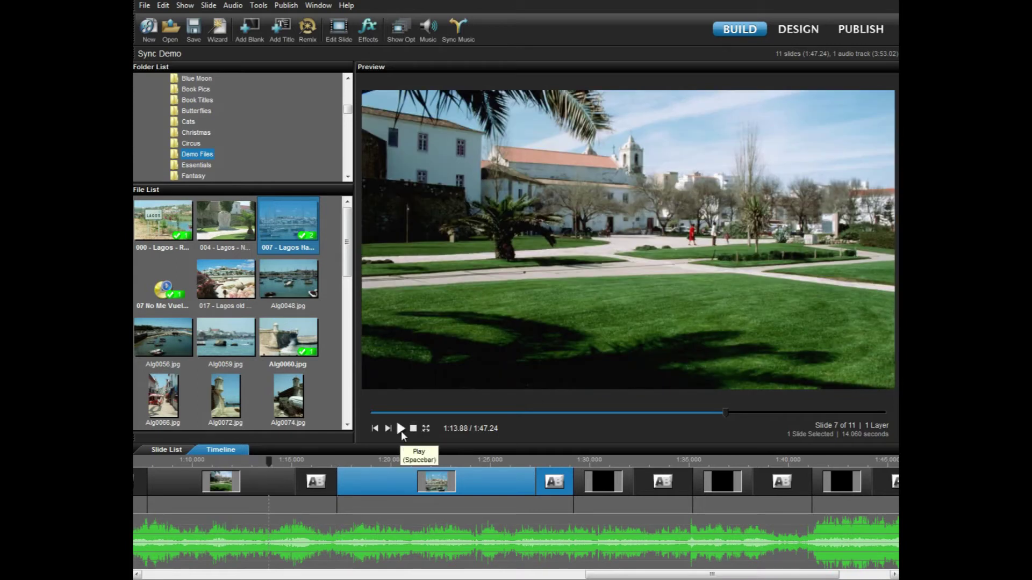
{"action": "left_click", "coordinate": [401, 430]}
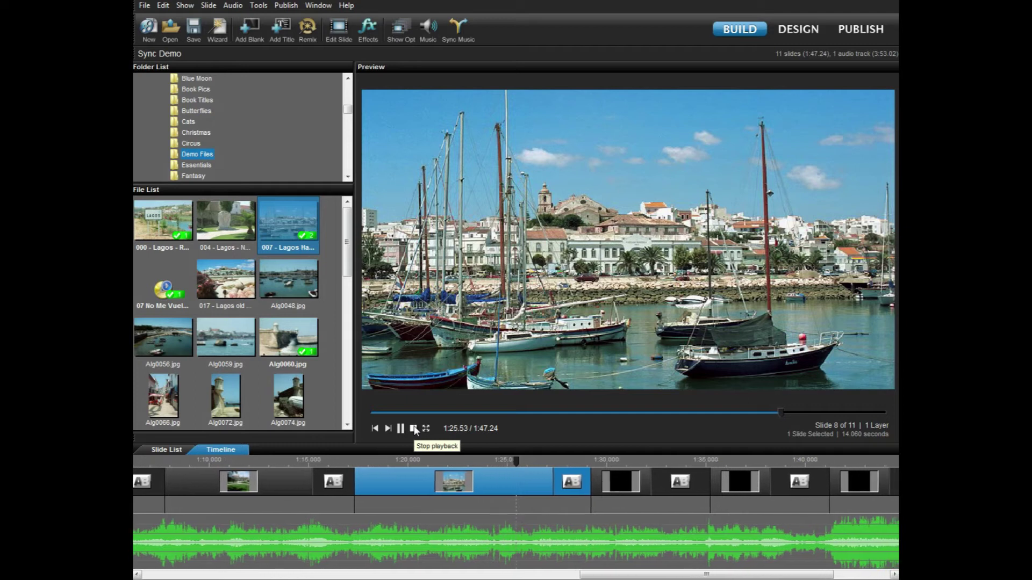
{"action": "left_click", "coordinate": [413, 430]}
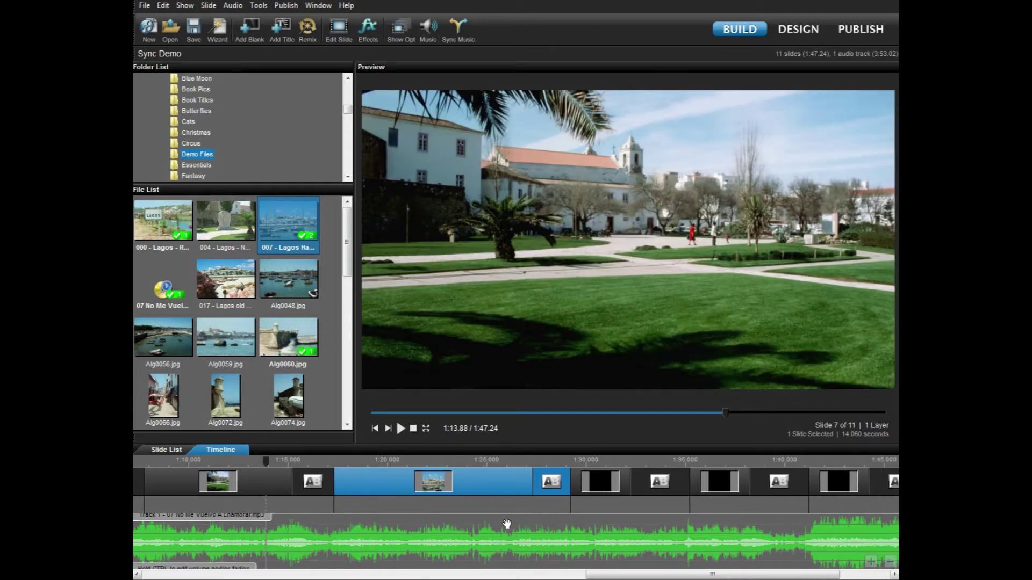
{"action": "left_click_drag", "start_coordinate": [572, 506], "coordinate": [472, 498]}
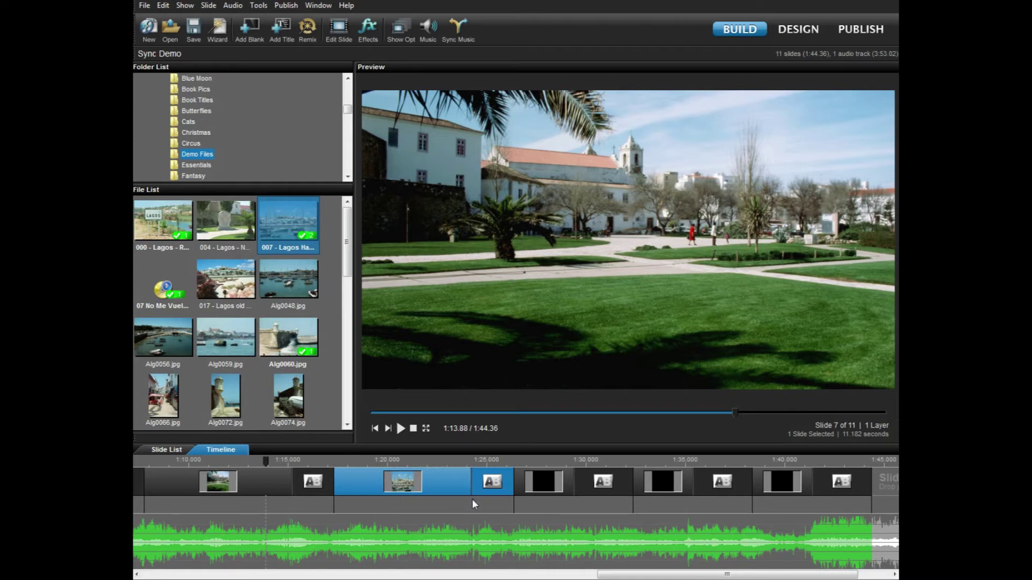
{"action": "left_click", "coordinate": [420, 461]}
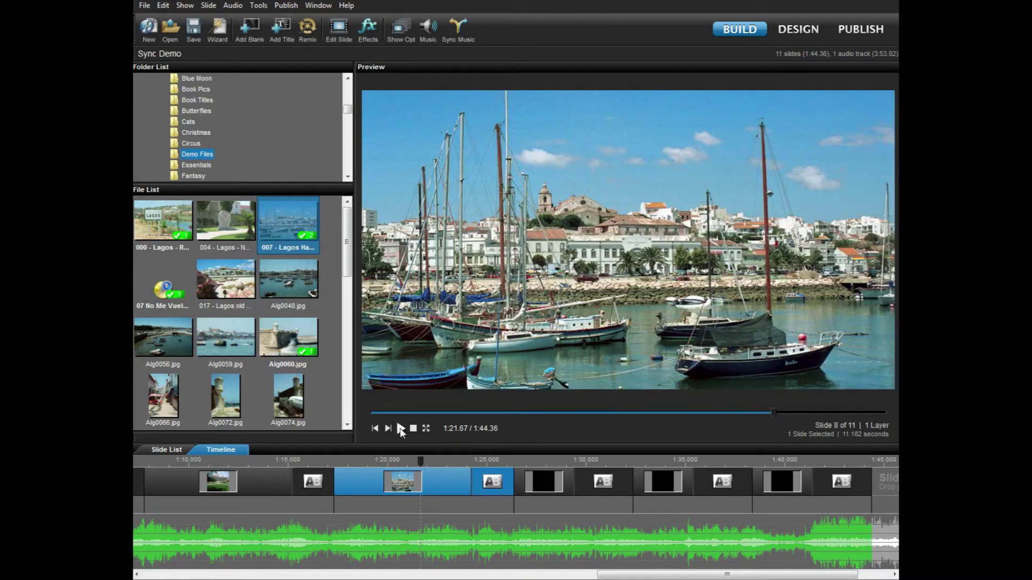
{"action": "left_click", "coordinate": [400, 429]}
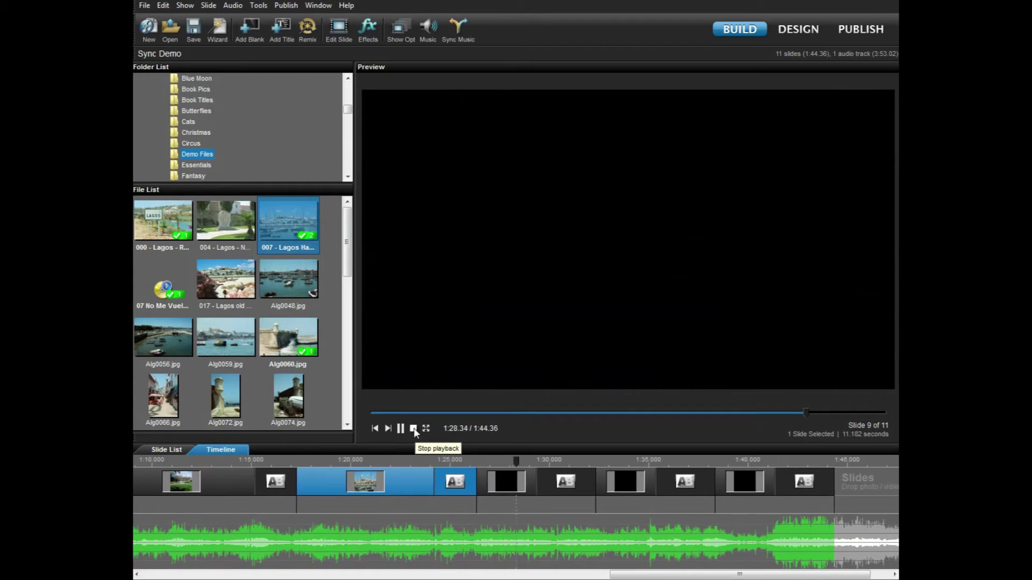
{"action": "left_click", "coordinate": [414, 428]}
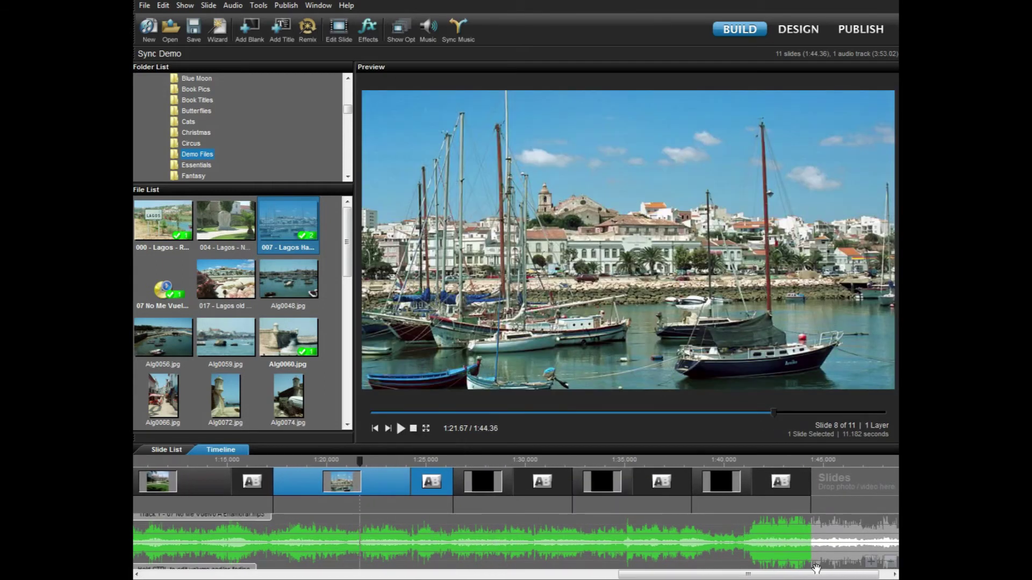
- Lengthen the blank slide 9 to 16.394 seconds in total and place the photo Alg0164.jpg on it
{"action": "left_click_drag", "start_coordinate": [572, 504], "coordinate": [601, 483]}
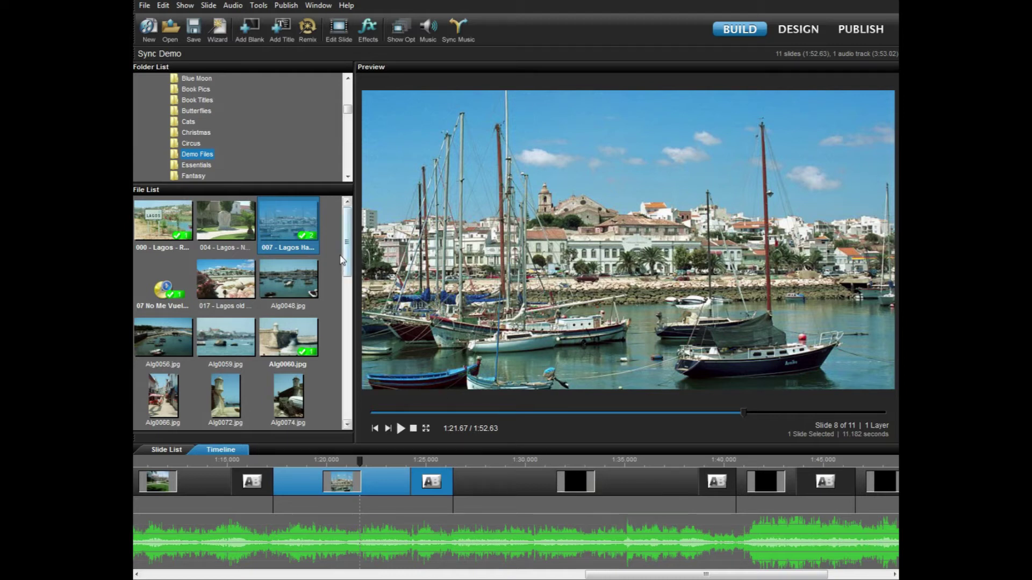
{"action": "left_click_drag", "start_coordinate": [347, 251], "coordinate": [346, 326]}
{"action": "mouse_move", "coordinate": [179, 350]}
{"action": "left_mouse_down"}
{"action": "mouse_move", "coordinate": [193, 344]}
{"action": "mouse_move", "coordinate": [470, 485]}
{"action": "left_mouse_up"}
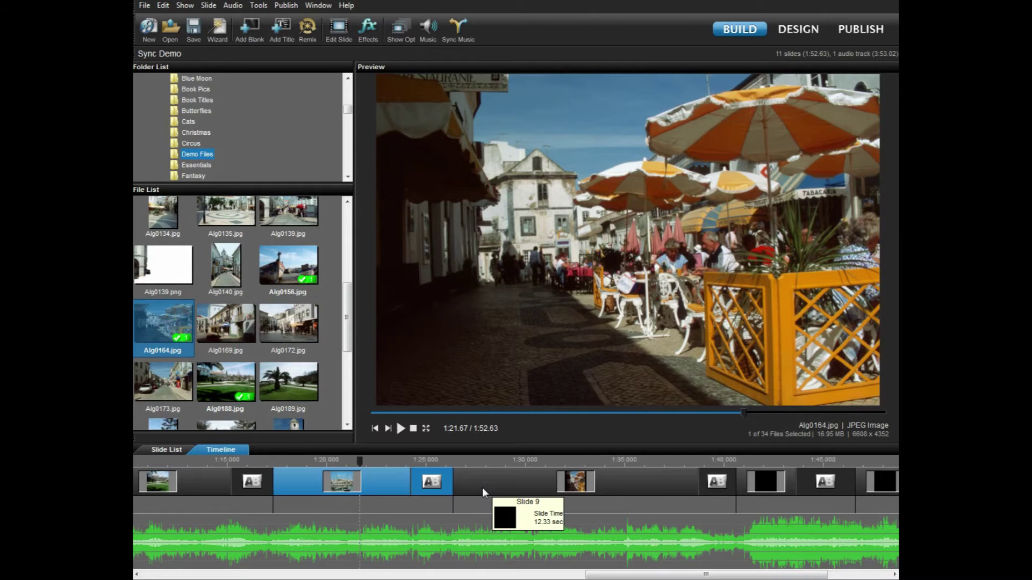
- Set slide 9's Alg0164 layer to Fill frame scaling with 101% zoom, check its motion settings, and apply the slide settings
{"action": "double_click", "coordinate": [483, 487]}
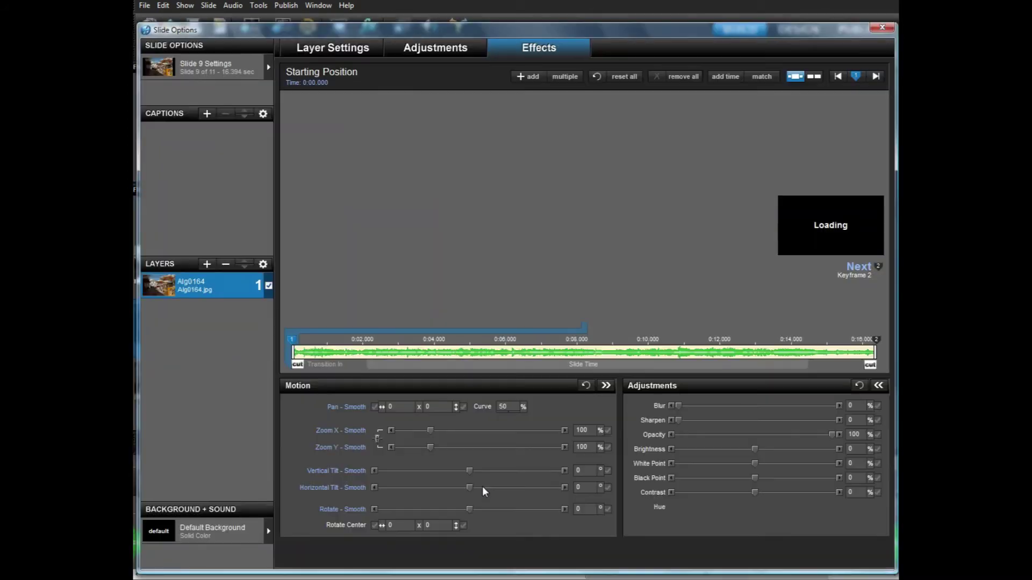
{"action": "left_click", "coordinate": [353, 51]}
{"action": "left_click", "coordinate": [375, 471]}
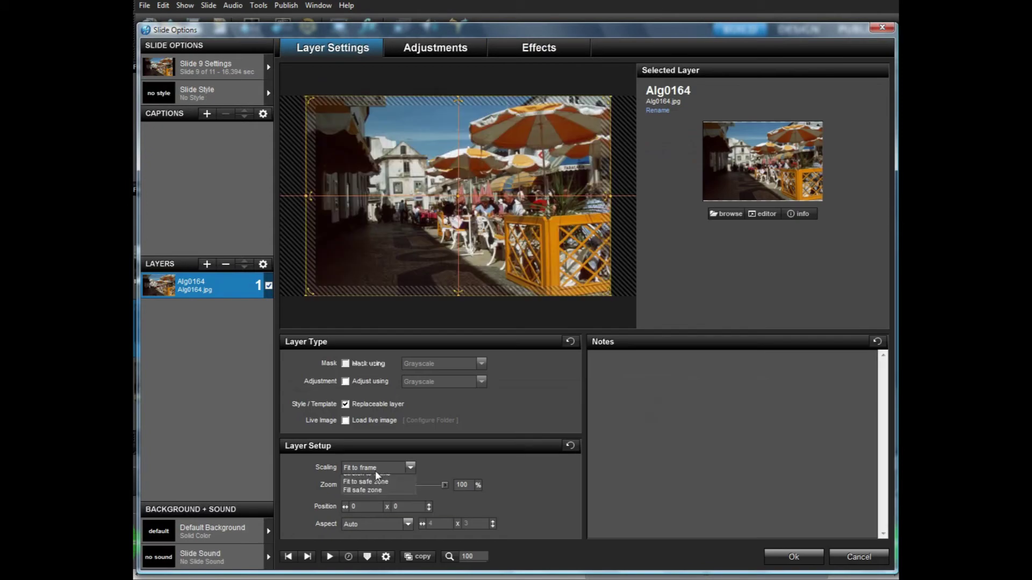
{"action": "left_click", "coordinate": [380, 488]}
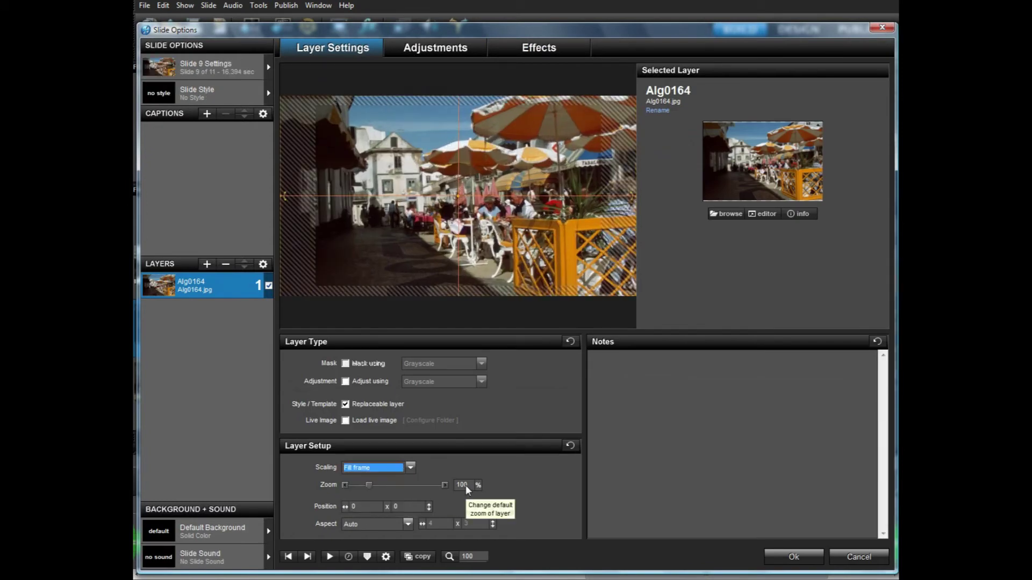
{"action": "left_click", "coordinate": [463, 486]}
{"action": "type", "text": "101"}
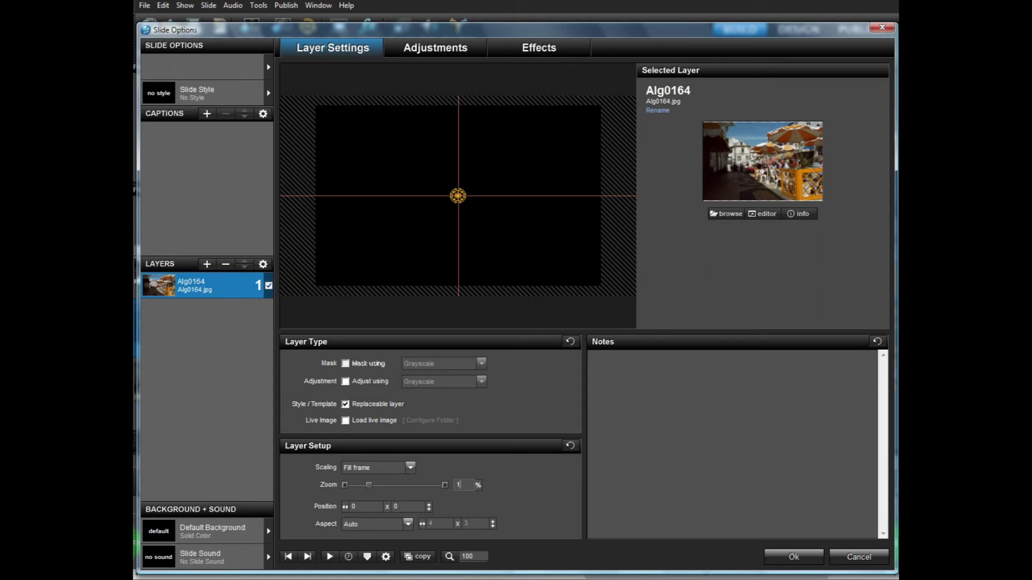
{"action": "left_click", "coordinate": [534, 49]}
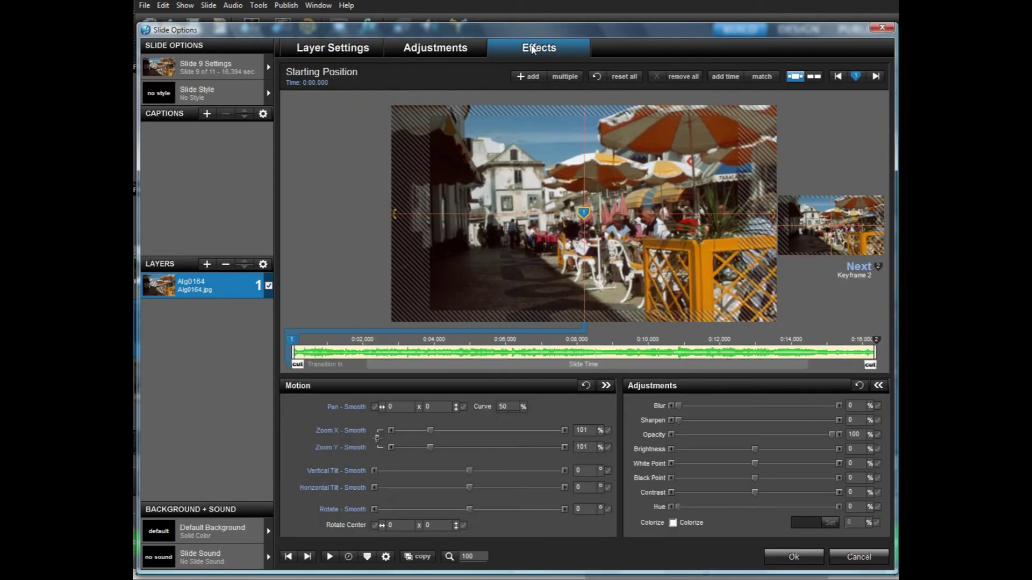
{"action": "left_click", "coordinate": [805, 556]}
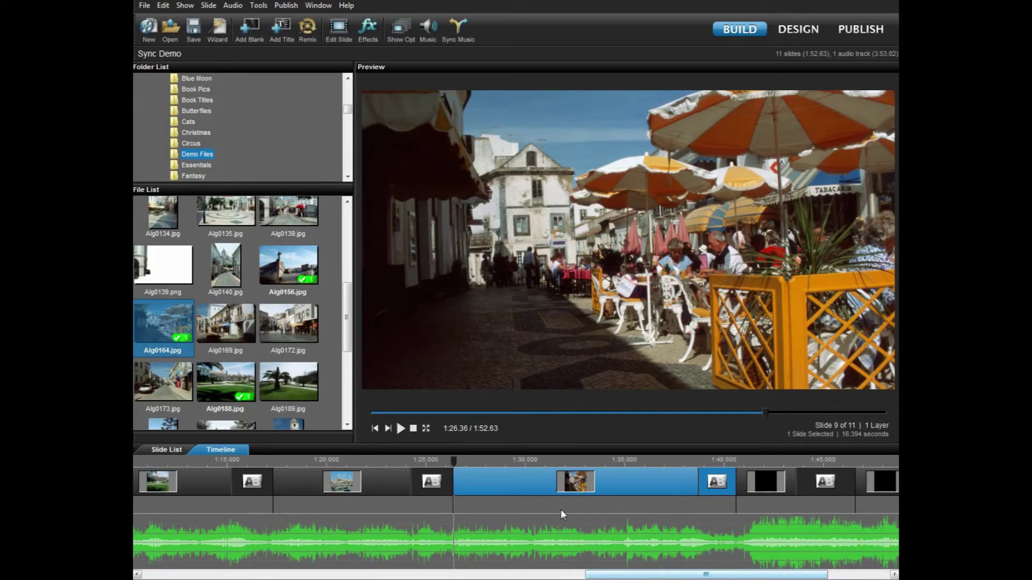
- Audition slide 9, lengthen it to 16.909 seconds in total with its outgoing transition starting at about 1:38.8, and replay the change
{"action": "left_click", "coordinate": [392, 465]}
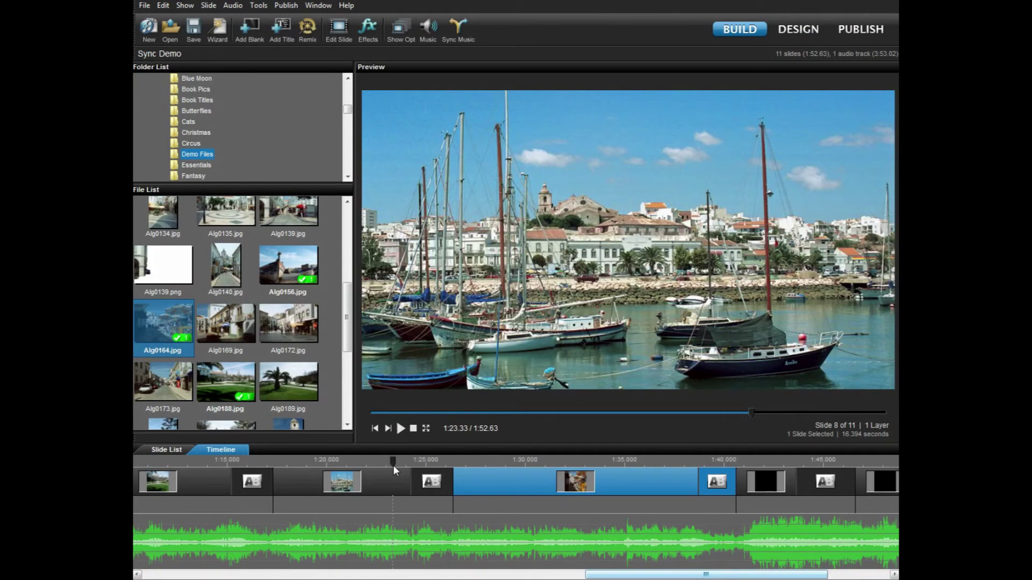
{"action": "left_click", "coordinate": [399, 428]}
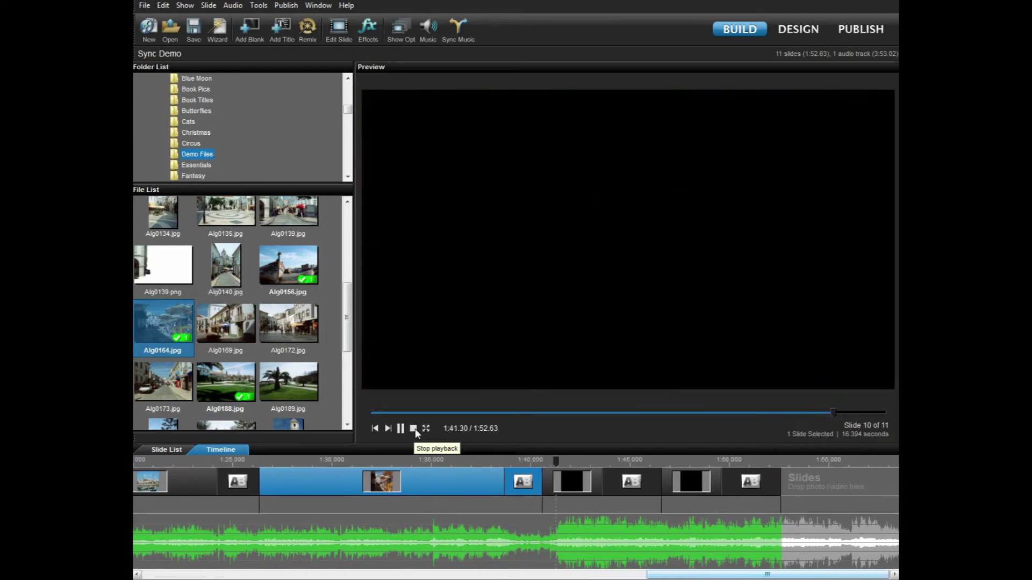
{"action": "left_click", "coordinate": [413, 429]}
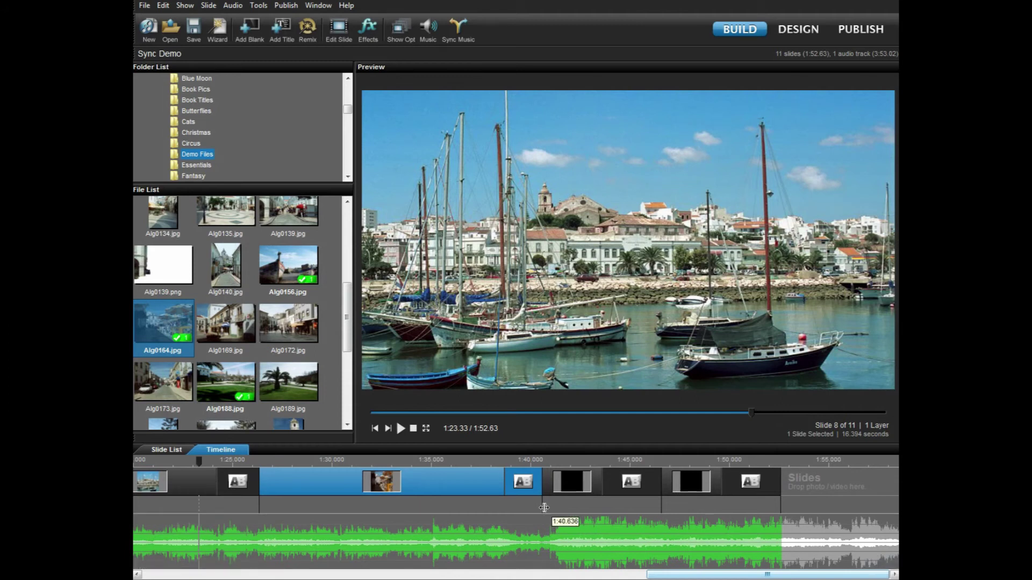
{"action": "left_click_drag", "start_coordinate": [544, 507], "coordinate": [552, 510]}
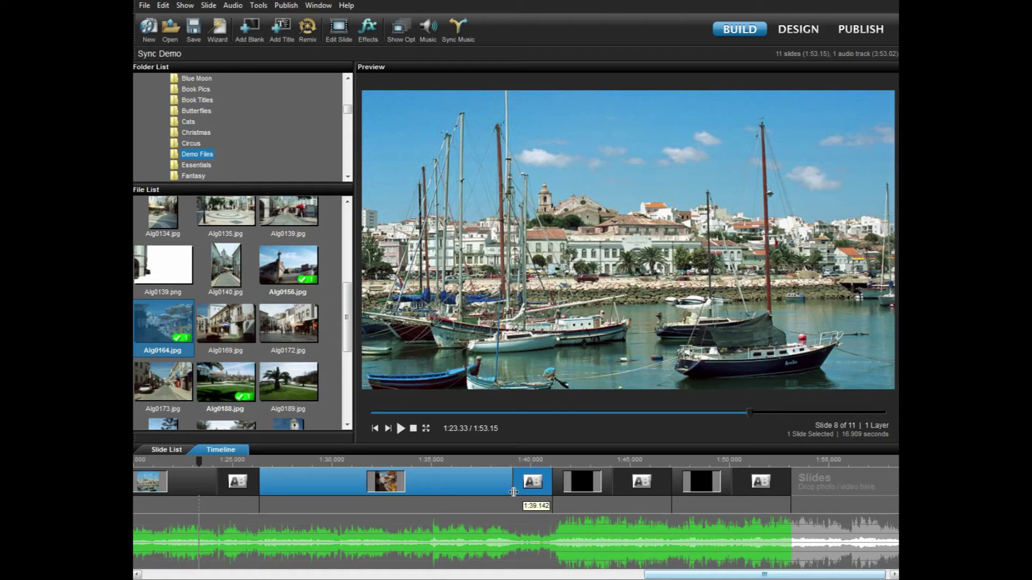
{"action": "left_click_drag", "start_coordinate": [510, 491], "coordinate": [507, 491]}
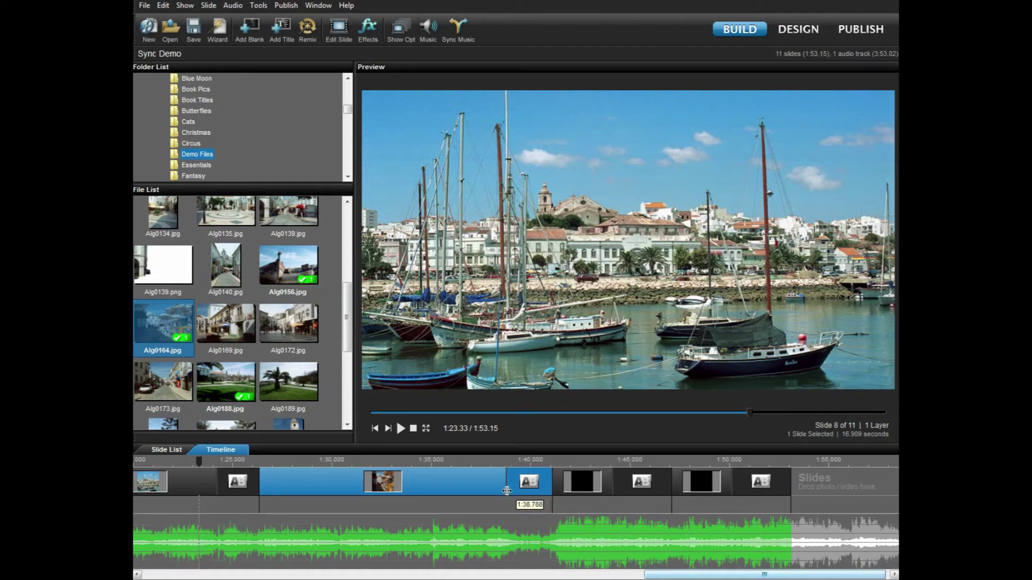
{"action": "left_click", "coordinate": [435, 461]}
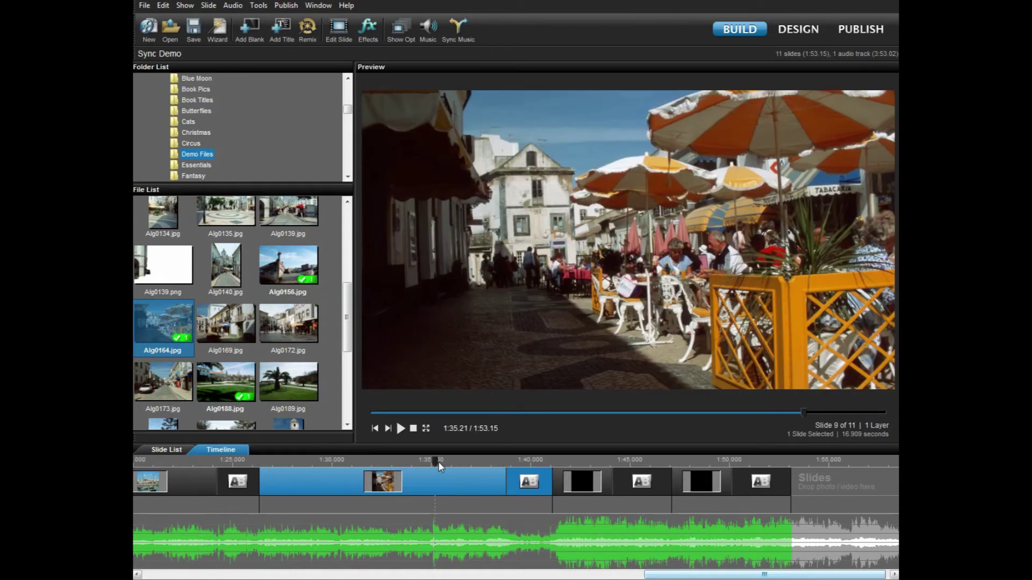
{"action": "left_click", "coordinate": [400, 428]}
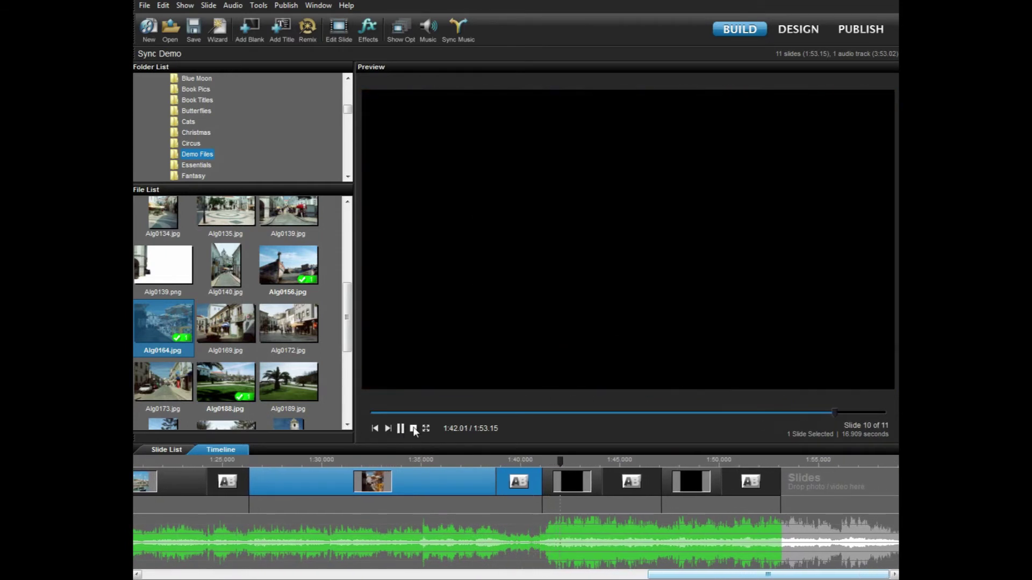
{"action": "left_click", "coordinate": [414, 429]}
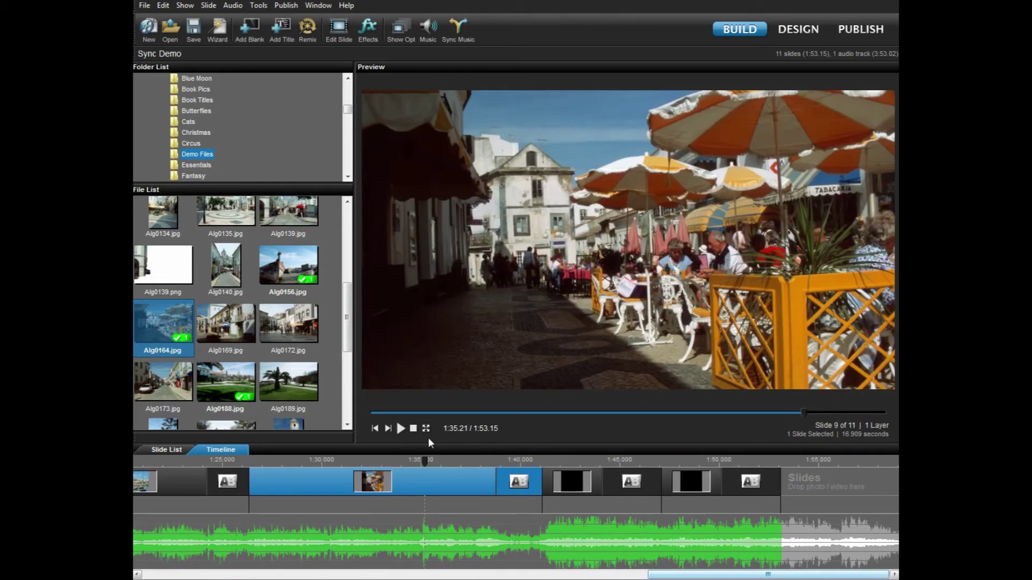
{"action": "left_click", "coordinate": [400, 429]}
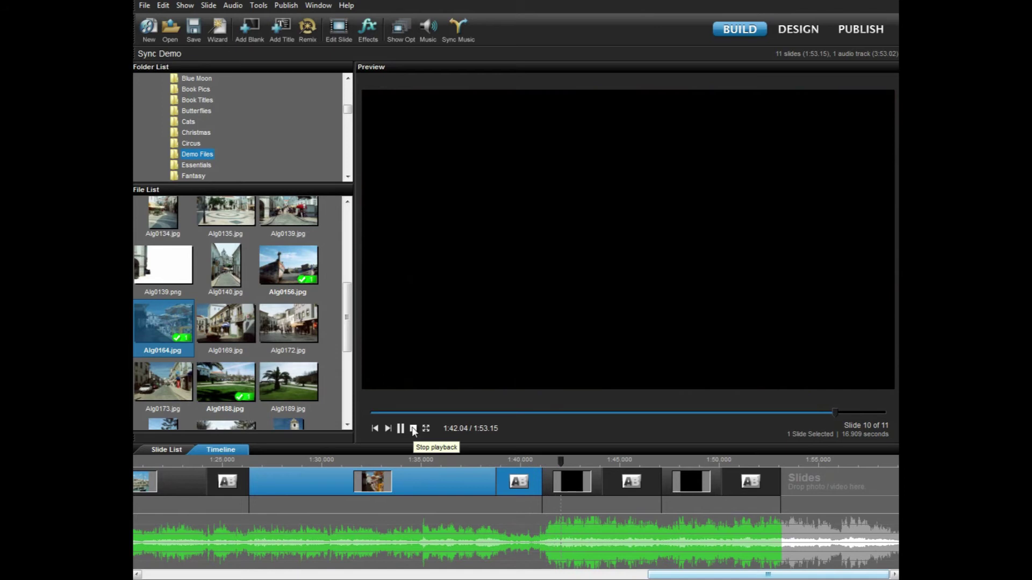
{"action": "left_click", "coordinate": [413, 429]}
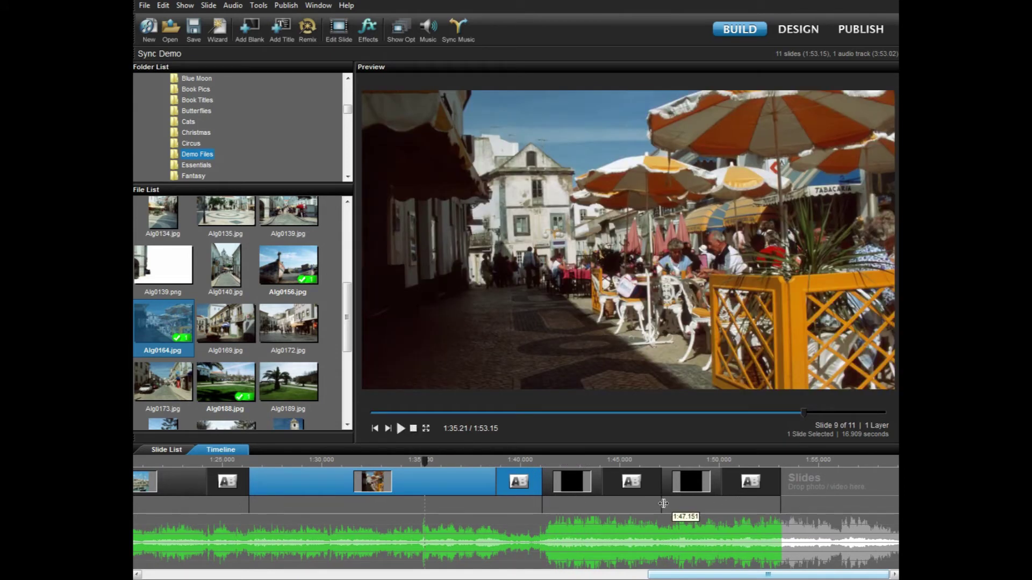
- Lengthen the blank slide 10 to 15.939 seconds in total with 11.18 seconds of slide time, and place the photo Alg0139.jpg on it
{"action": "mouse_move", "coordinate": [667, 504]}
{"action": "left_mouse_down"}
{"action": "mouse_move", "coordinate": [693, 502]}
{"action": "mouse_move", "coordinate": [680, 500]}
{"action": "left_mouse_up"}
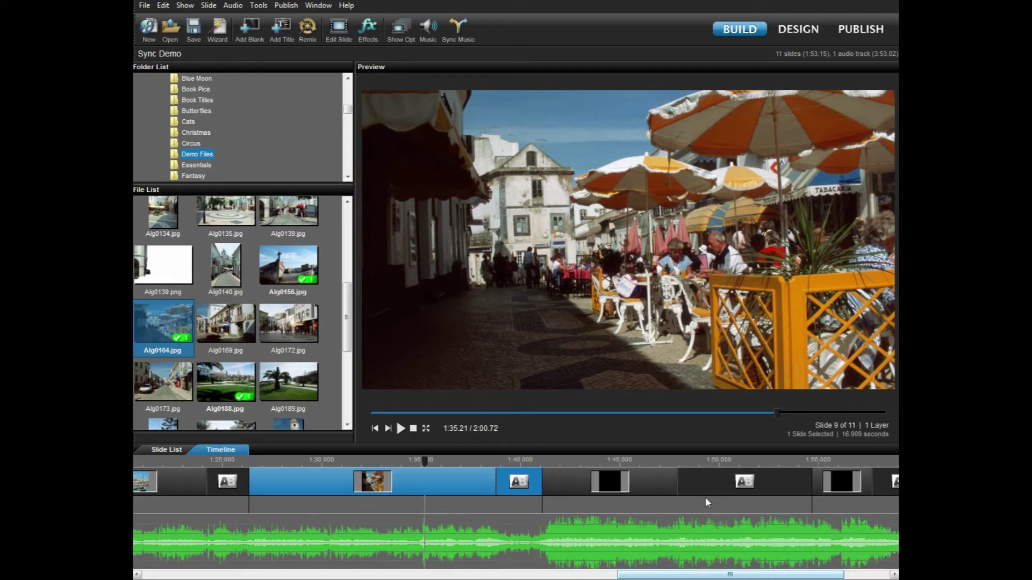
{"action": "left_click", "coordinate": [681, 490]}
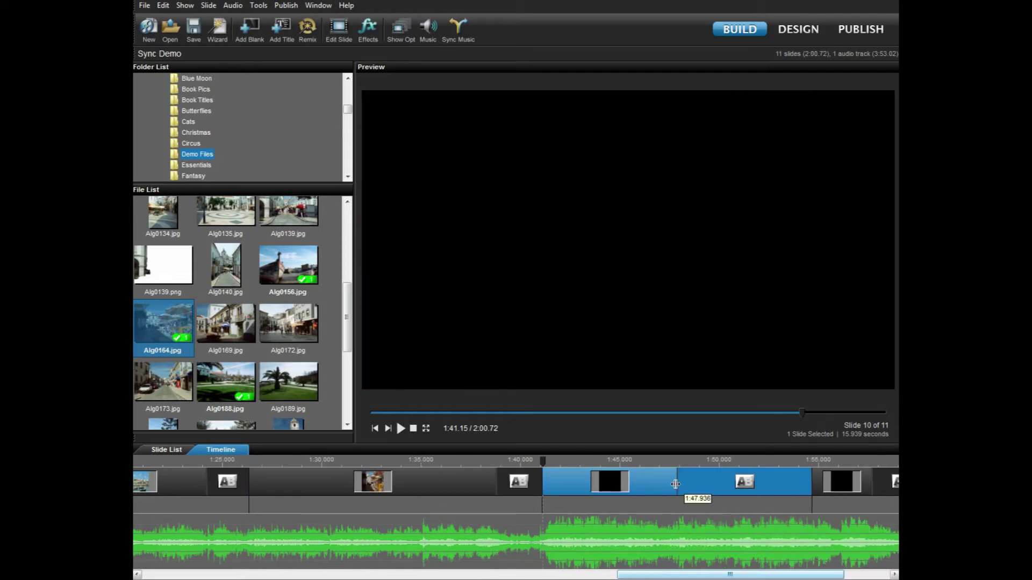
{"action": "left_click_drag", "start_coordinate": [702, 490], "coordinate": [764, 490]}
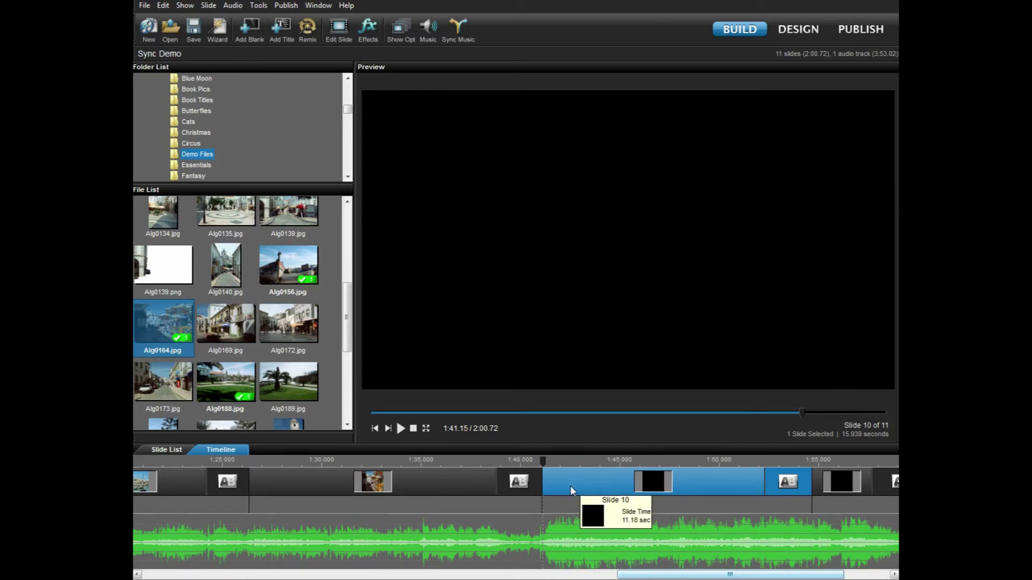
{"action": "left_click", "coordinate": [304, 218]}
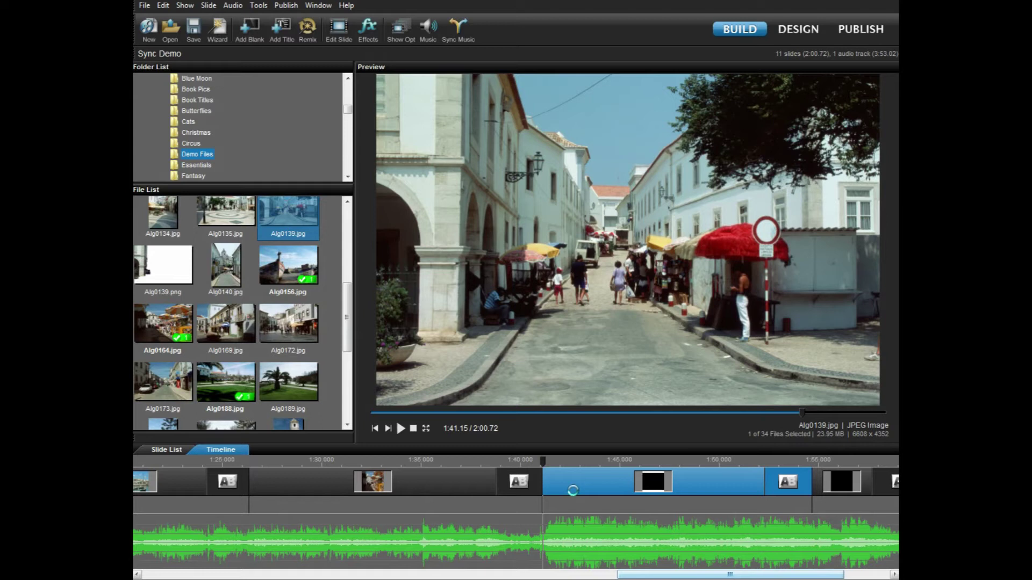
{"action": "left_click_drag", "start_coordinate": [573, 491], "coordinate": [573, 491]}
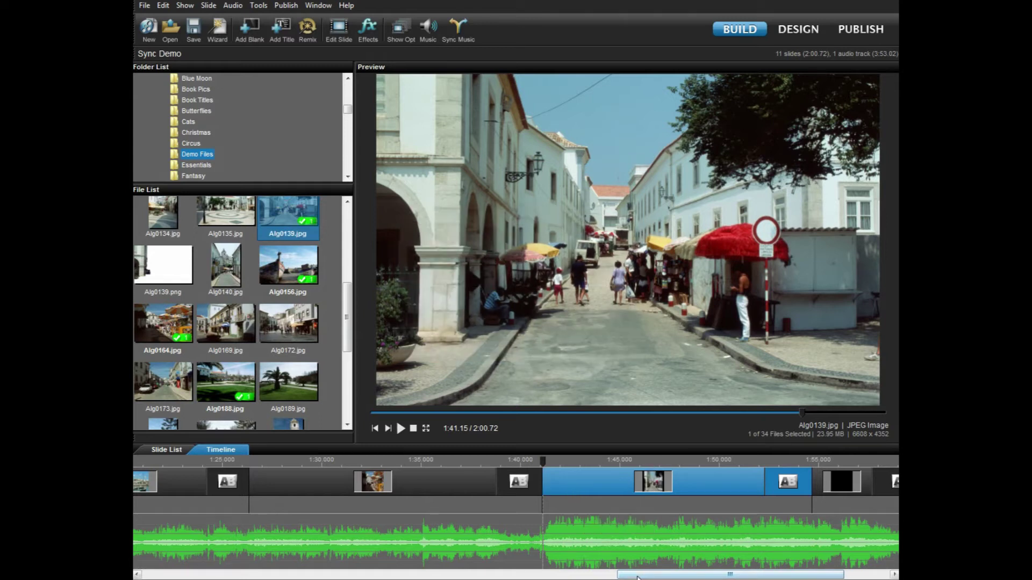
- Extend the end of slide 10 to about 2:01 and shorten its outgoing transition, giving 17.33 seconds of slide time
{"action": "left_click_drag", "start_coordinate": [638, 577], "coordinate": [683, 575]}
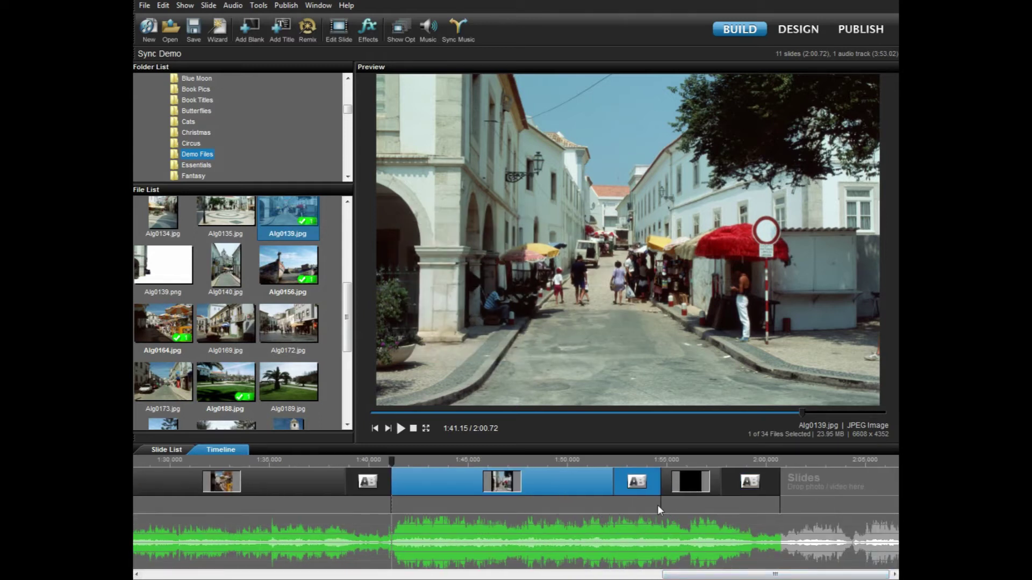
{"action": "left_click_drag", "start_coordinate": [685, 510], "coordinate": [783, 502]}
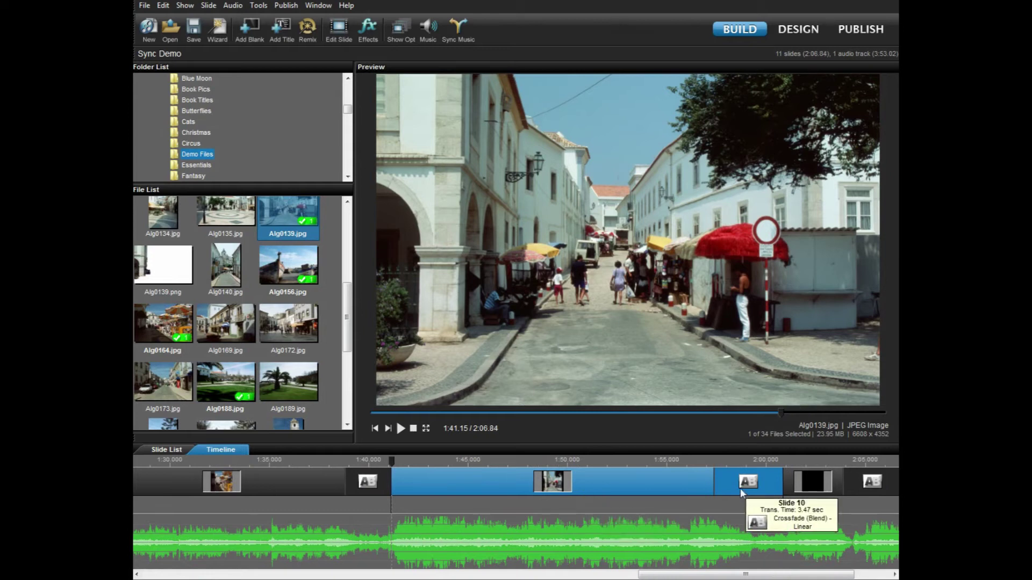
{"action": "left_click_drag", "start_coordinate": [711, 489], "coordinate": [737, 488]}
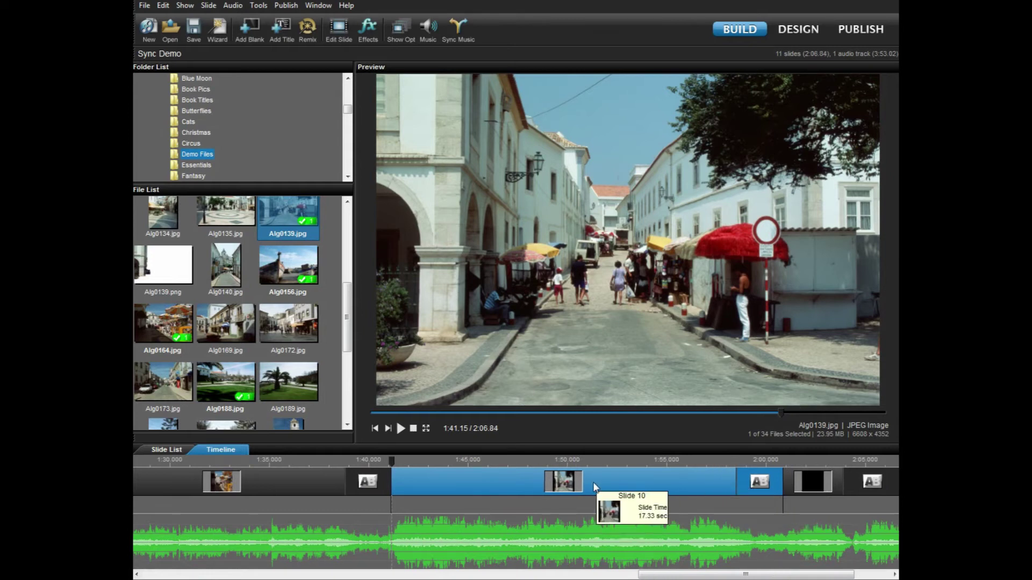
- Set slide 10's Alg0139 layer to Fill frame scaling with 101% zoom, check its motion settings, and apply the slide settings
{"action": "double_click", "coordinate": [612, 485]}
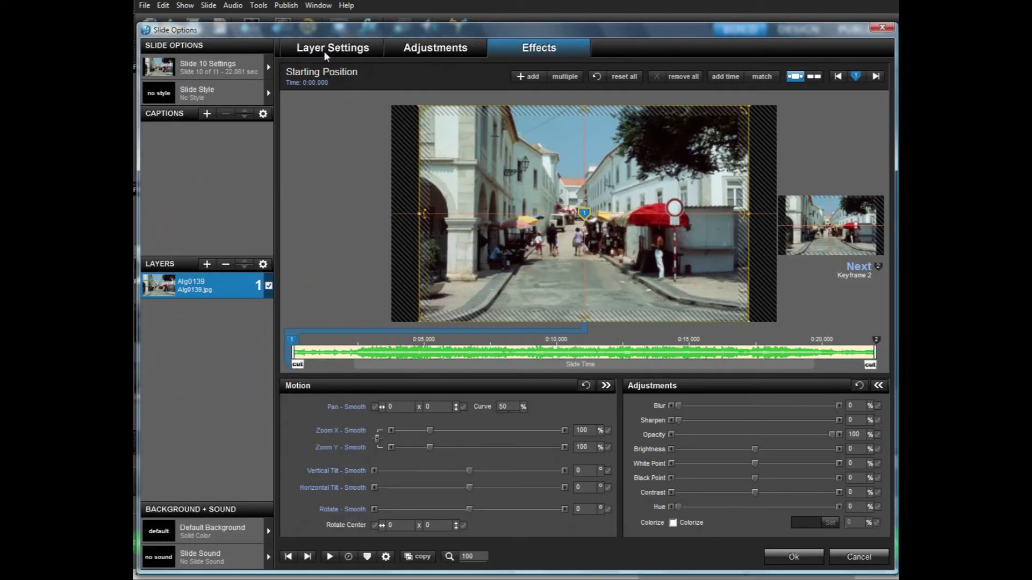
{"action": "left_click", "coordinate": [324, 50]}
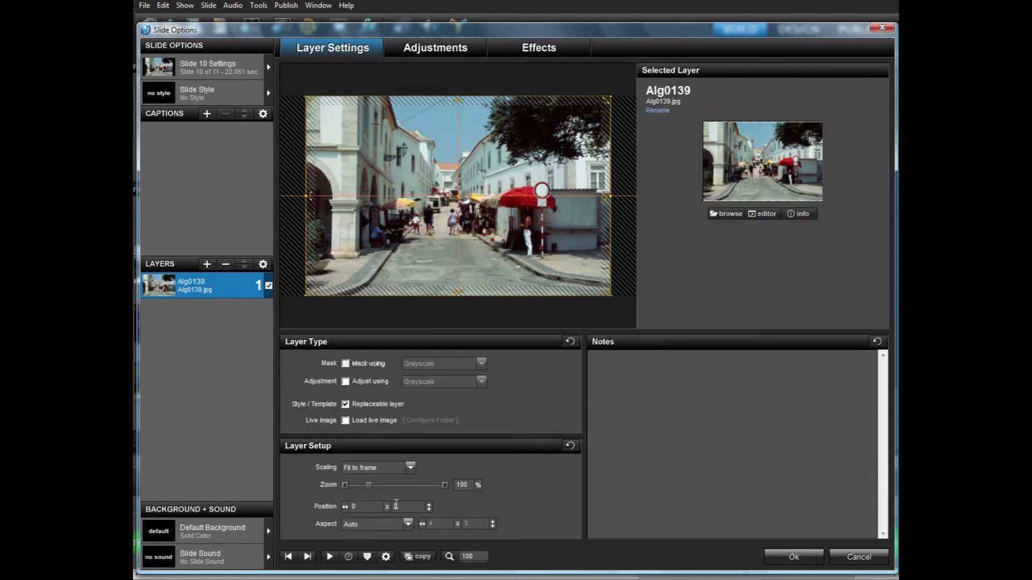
{"action": "left_click", "coordinate": [367, 468]}
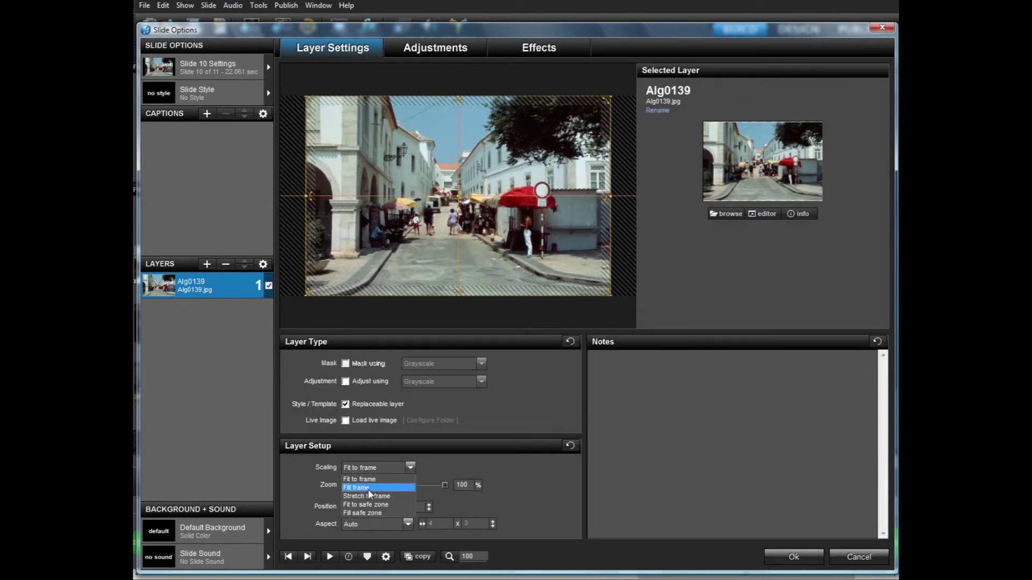
{"action": "left_click", "coordinate": [368, 487]}
{"action": "double_click", "coordinate": [462, 485]}
{"action": "type", "text": "1"}
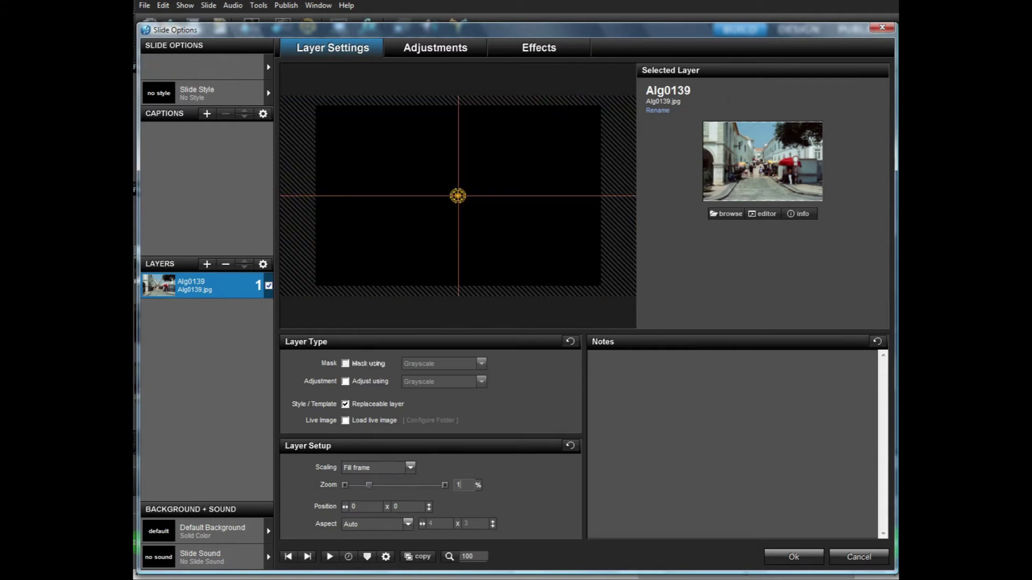
{"action": "type", "text": "01"}
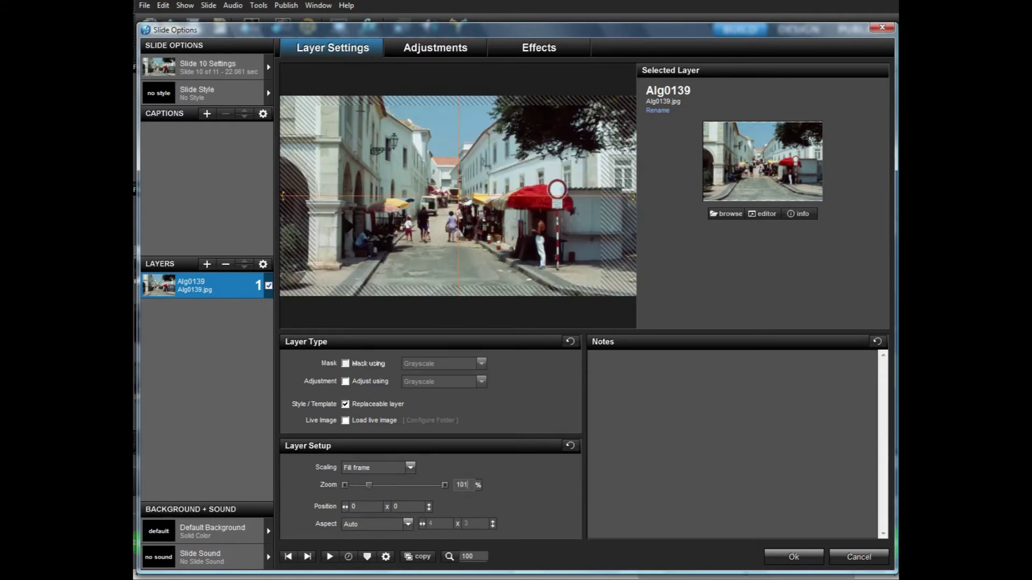
{"action": "left_click", "coordinate": [514, 46]}
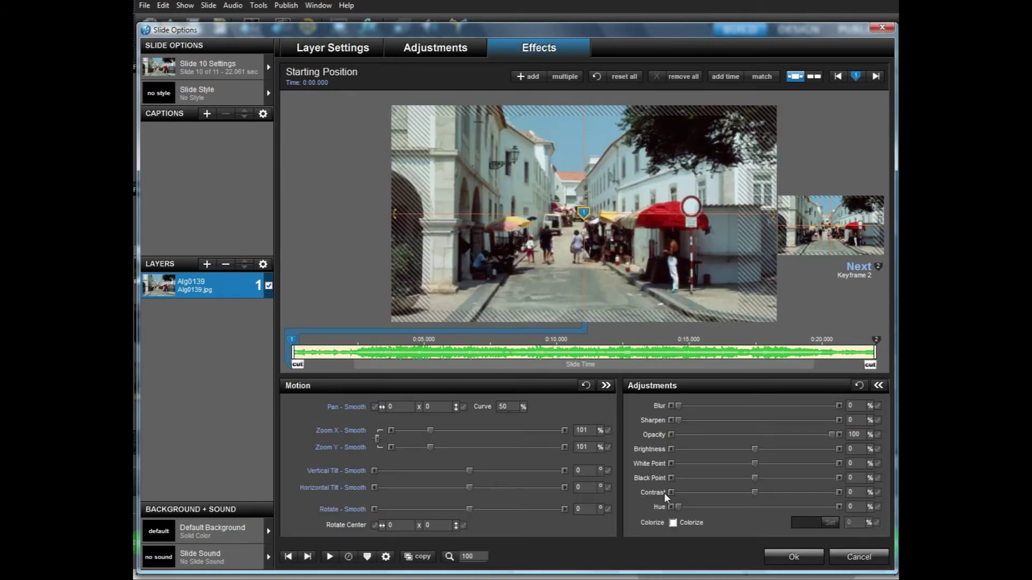
{"action": "left_click", "coordinate": [784, 558]}
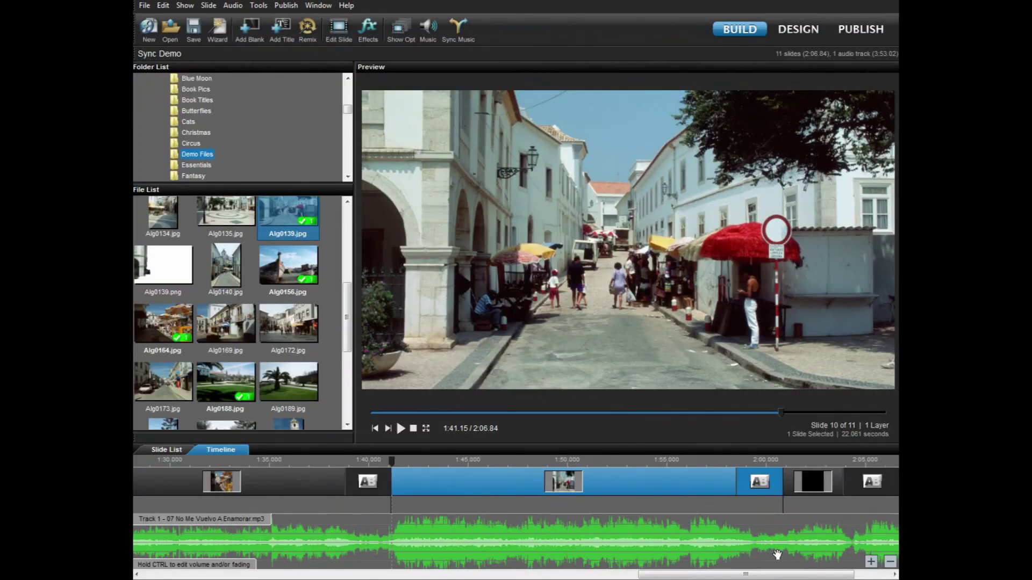
- Audition slide 10, shorten it to 21.940 seconds in total with its outgoing transition starting at about 1:58.2, and replay its ending
{"action": "left_click", "coordinate": [346, 461]}
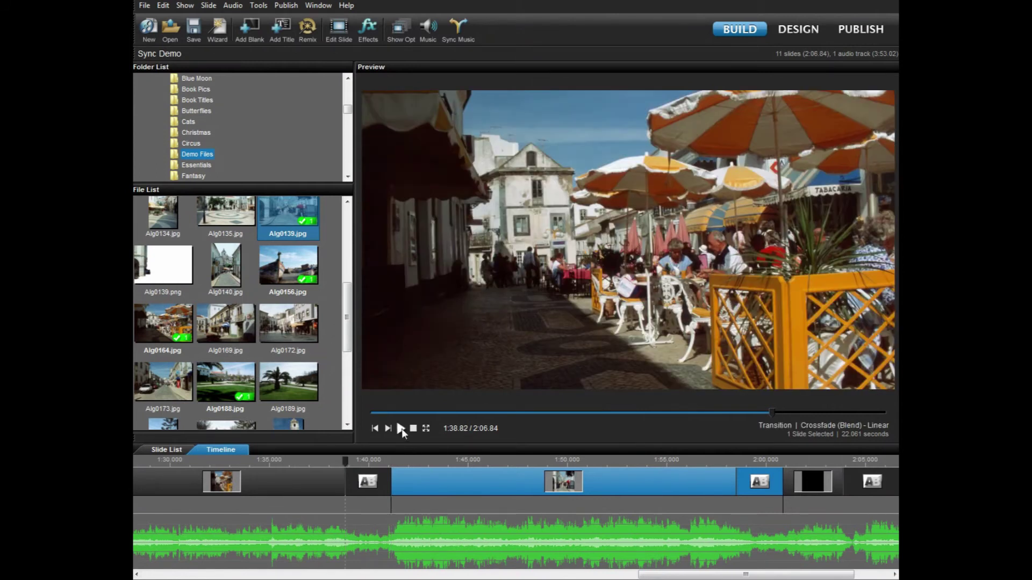
{"action": "left_click", "coordinate": [400, 429]}
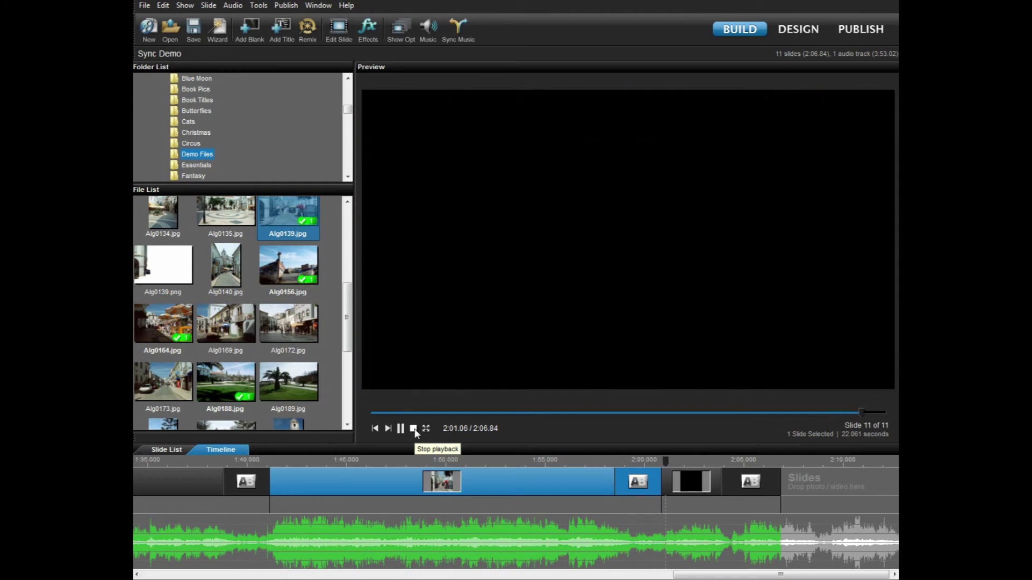
{"action": "left_click", "coordinate": [414, 429]}
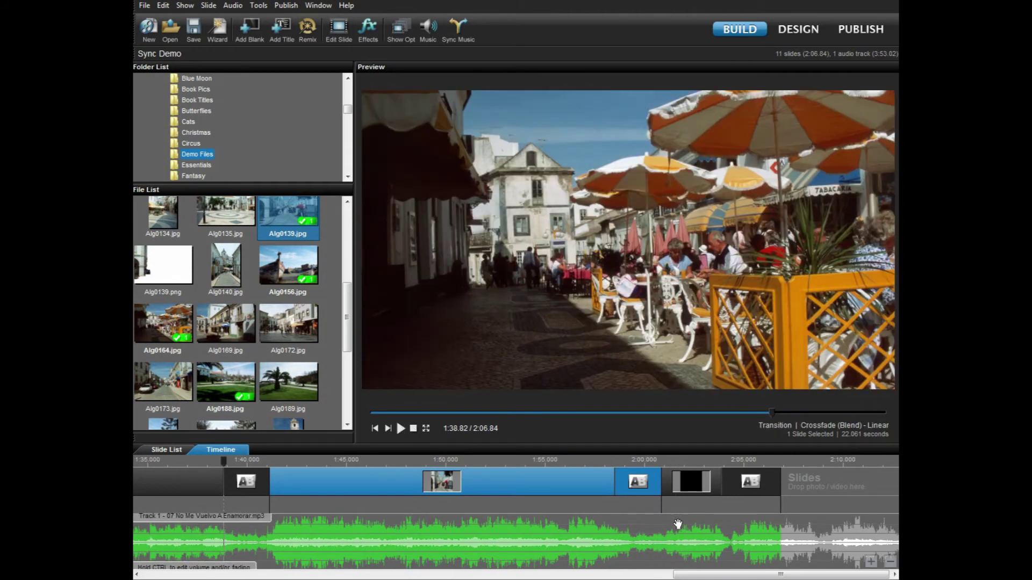
{"action": "left_click_drag", "start_coordinate": [663, 508], "coordinate": [608, 492]}
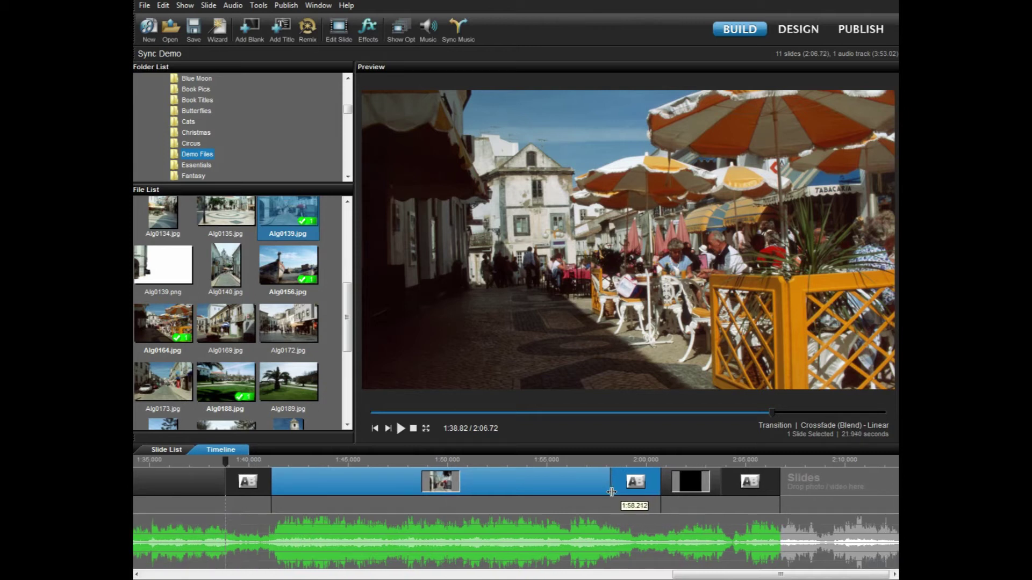
{"action": "left_click", "coordinate": [551, 460]}
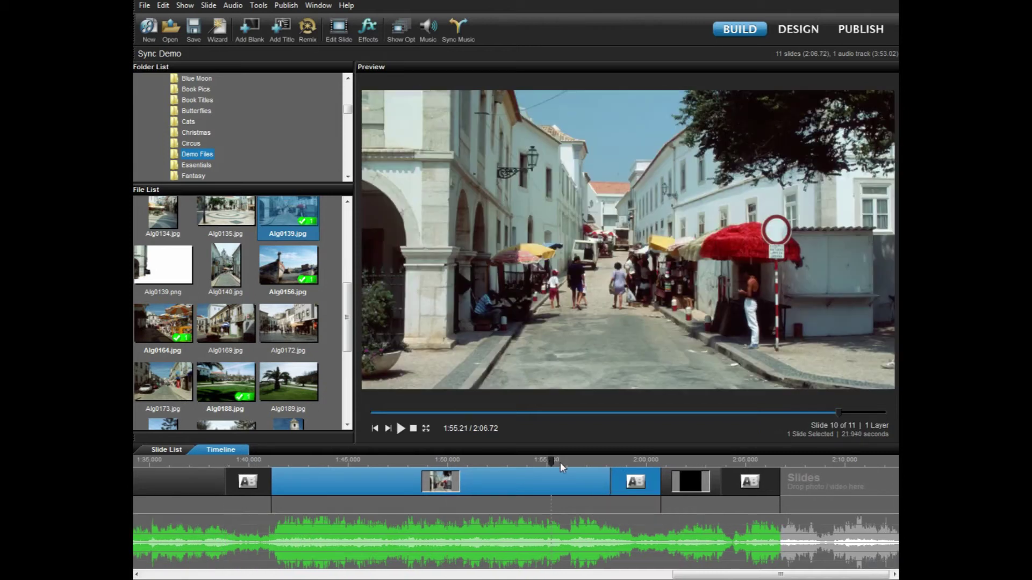
{"action": "left_click", "coordinate": [402, 429]}
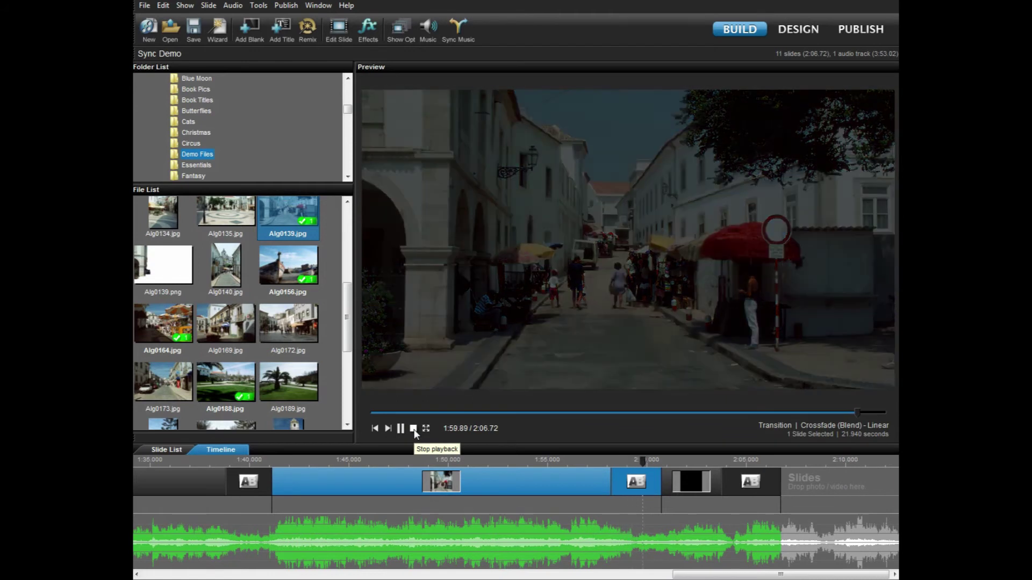
{"action": "left_click", "coordinate": [414, 430]}
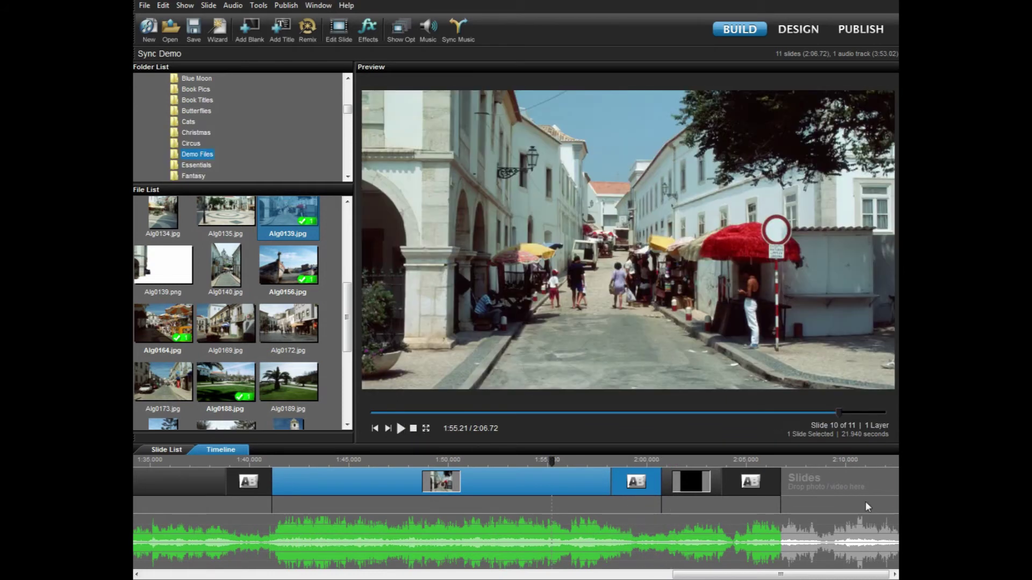
- Append four blank slides to the end of the show and lengthen the blank slide 11 to 13.03 seconds of slide time
{"action": "left_click", "coordinate": [836, 481]}
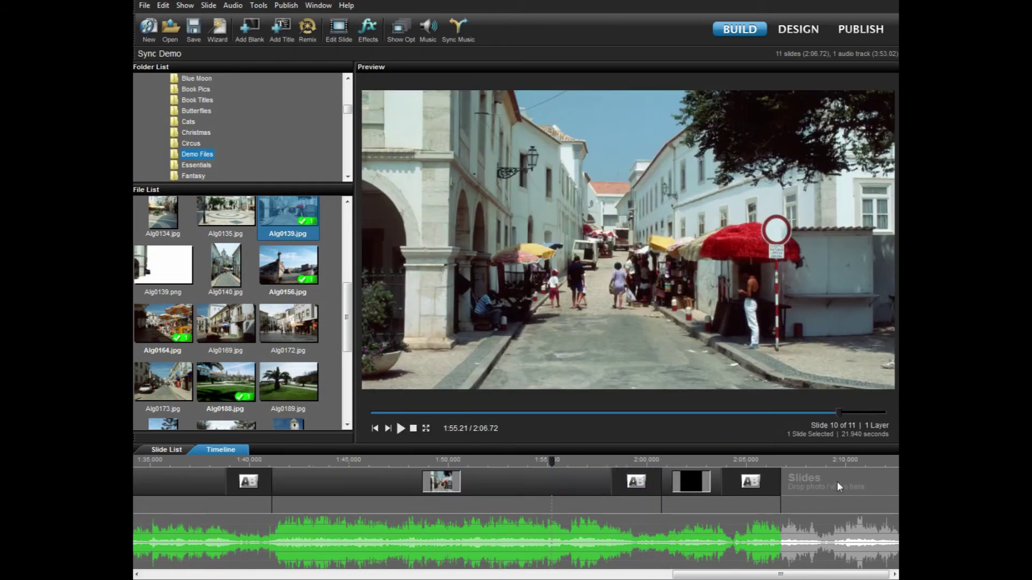
{"action": "left_click", "coordinate": [250, 33]}
{"action": "left_click_drag", "start_coordinate": [786, 491], "coordinate": [896, 504]}
{"action": "left_click_drag", "start_coordinate": [777, 495], "coordinate": [810, 491]}
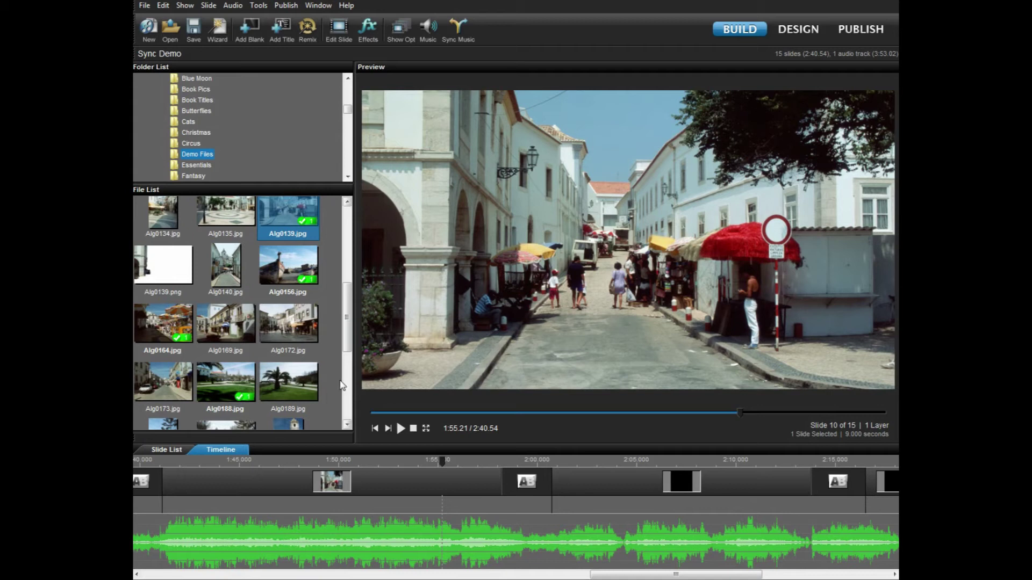
- Place the photo Alg0169.jpg on slide 11 and apply Fill frame scaling with 101% zoom to its layer
{"action": "mouse_move", "coordinate": [645, 486]}
{"action": "mouse_move", "coordinate": [225, 332]}
{"action": "left_mouse_down"}
{"action": "mouse_move", "coordinate": [321, 414]}
{"action": "mouse_move", "coordinate": [588, 502]}
{"action": "mouse_move", "coordinate": [598, 488]}
{"action": "left_mouse_up"}
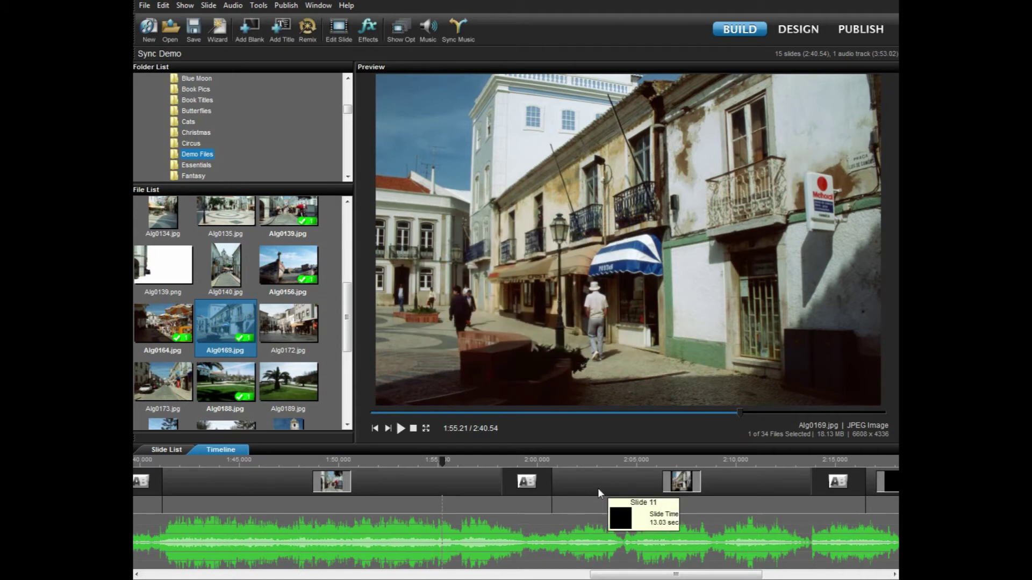
{"action": "double_click", "coordinate": [598, 488]}
{"action": "left_click", "coordinate": [306, 47]}
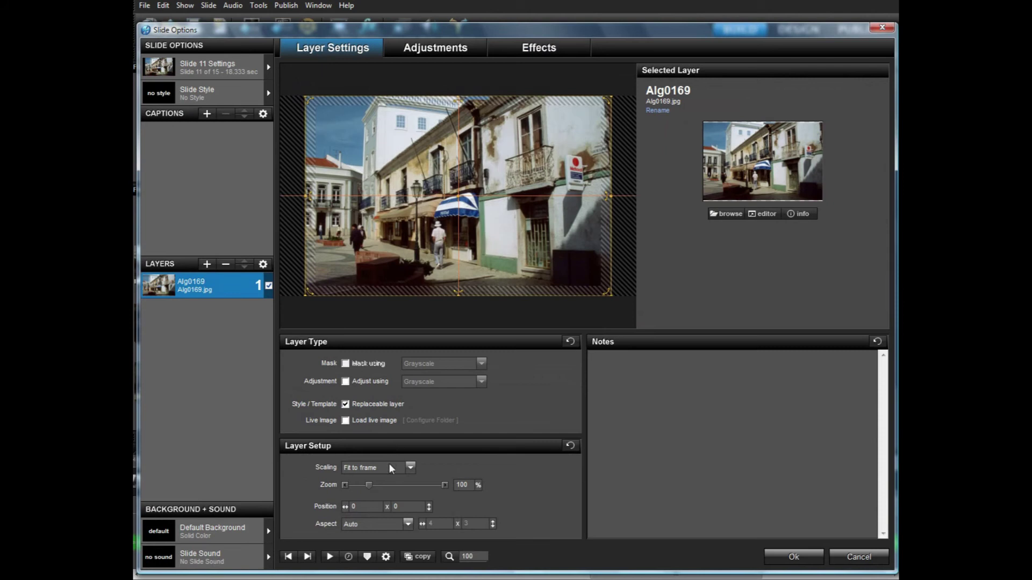
{"action": "left_click", "coordinate": [389, 463]}
{"action": "left_click", "coordinate": [404, 481]}
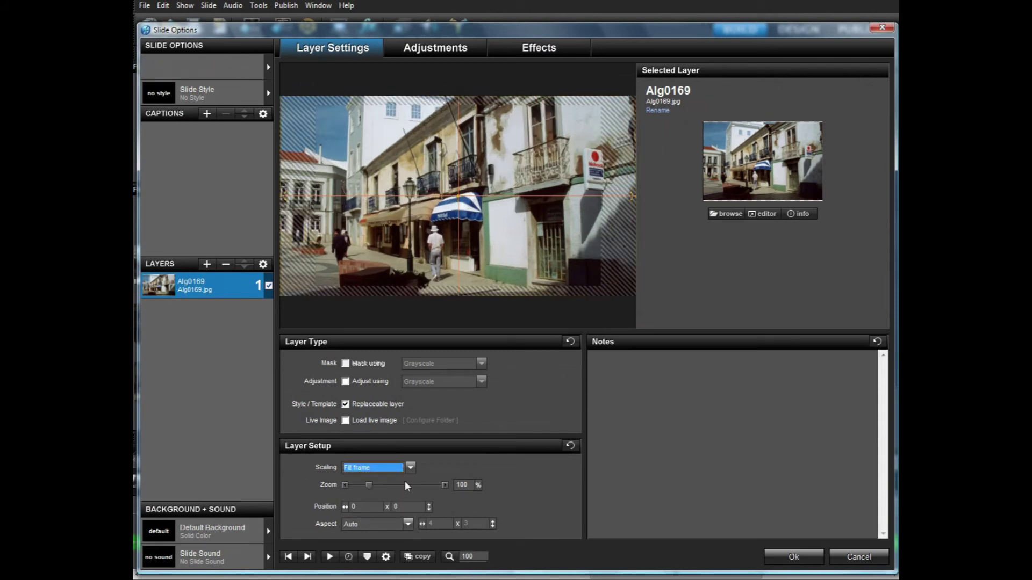
{"action": "type", "text": "101"}
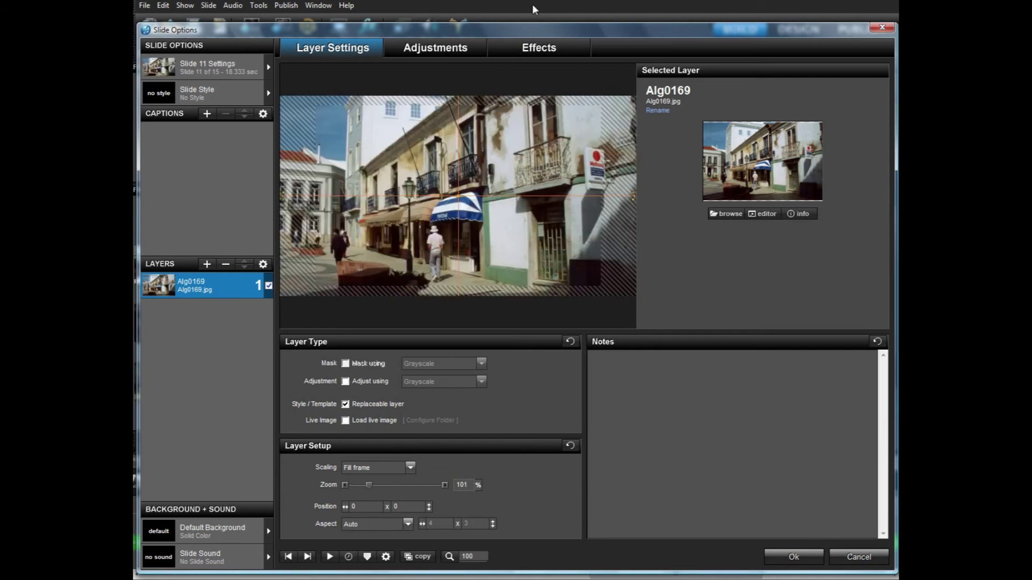
{"action": "left_click", "coordinate": [554, 57]}
{"action": "left_click", "coordinate": [811, 556]}
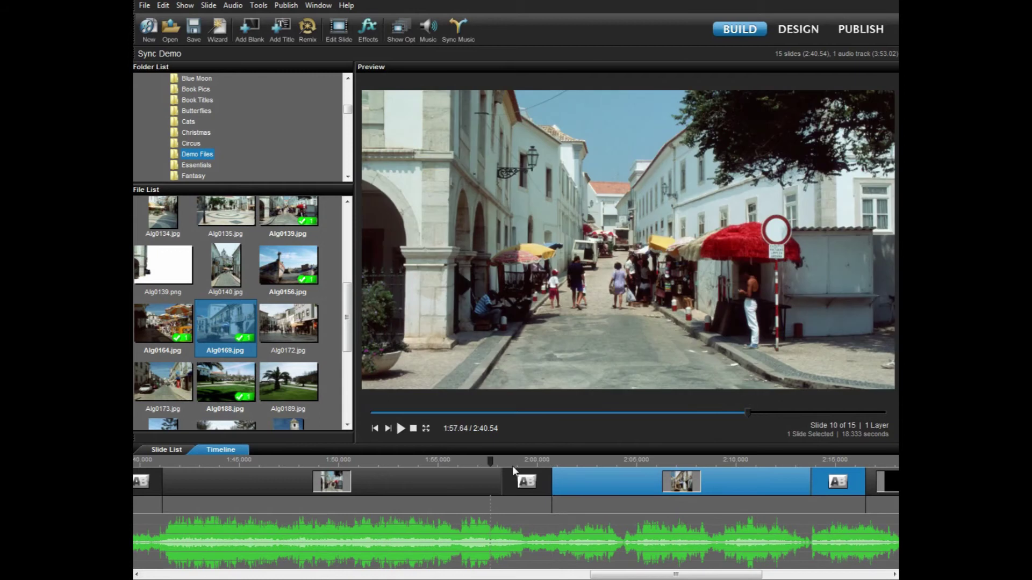
- Audition slide 11 from about 1:57.6, shorten it to 11.334 seconds in total, and replay it from about 2:05.9
{"action": "left_click", "coordinate": [401, 428]}
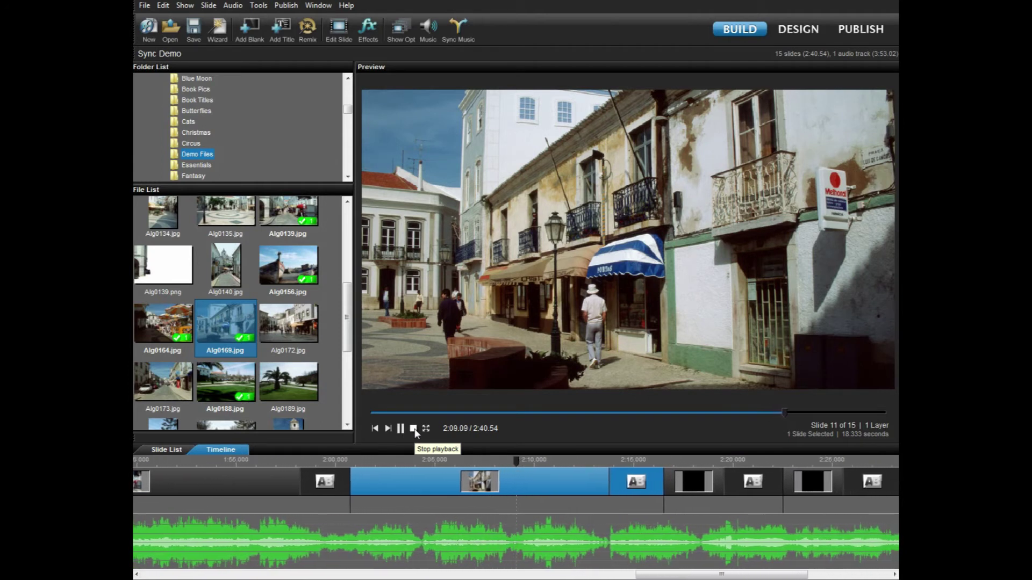
{"action": "left_click", "coordinate": [413, 429]}
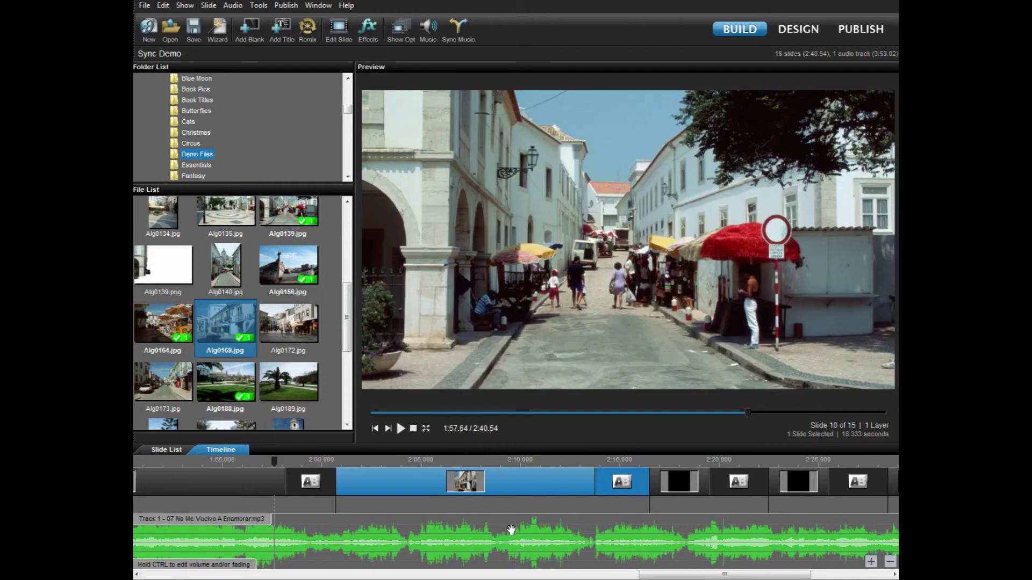
{"action": "left_click_drag", "start_coordinate": [650, 508], "coordinate": [466, 500]}
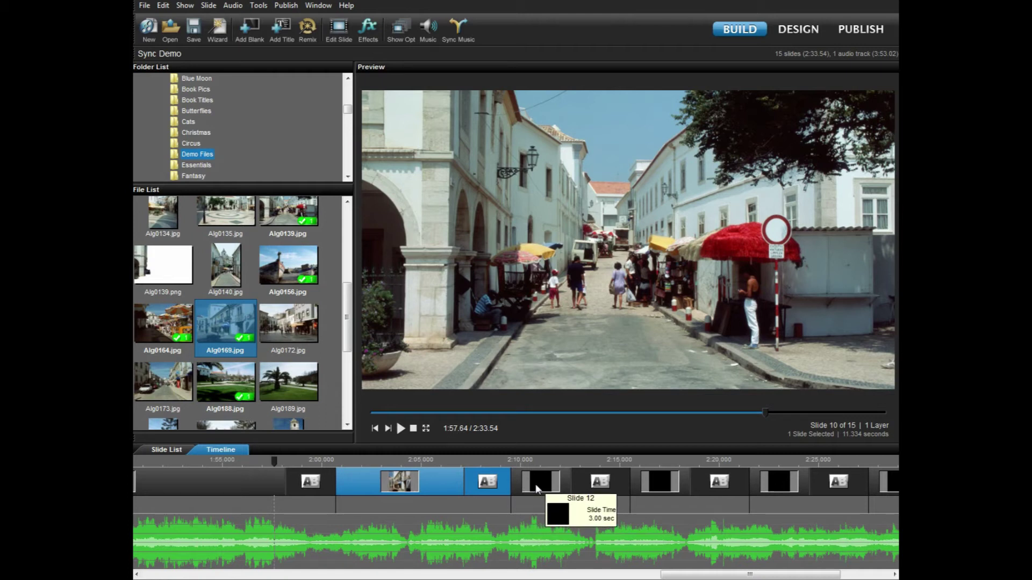
{"action": "left_click", "coordinate": [439, 460]}
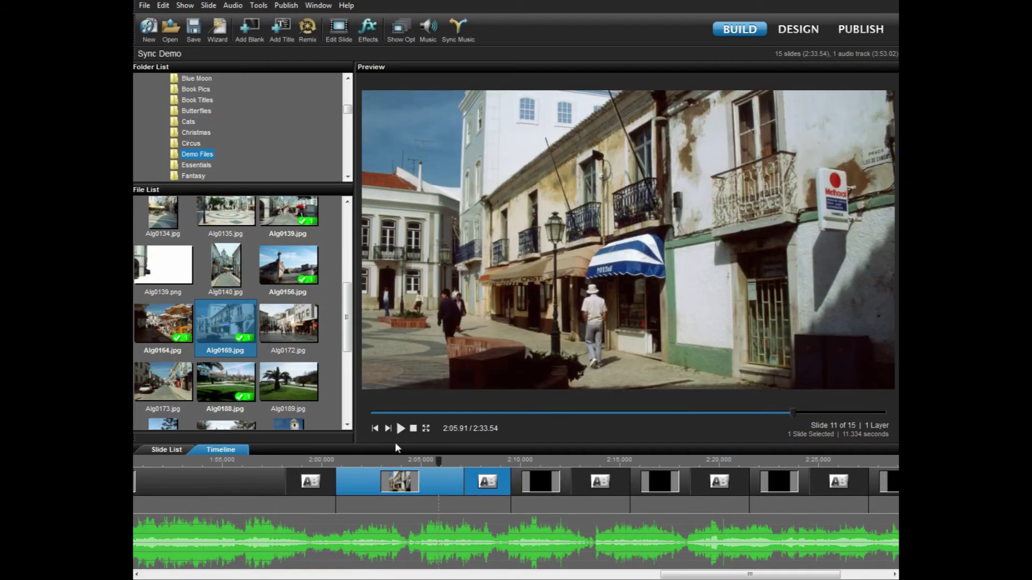
{"action": "left_click", "coordinate": [400, 429]}
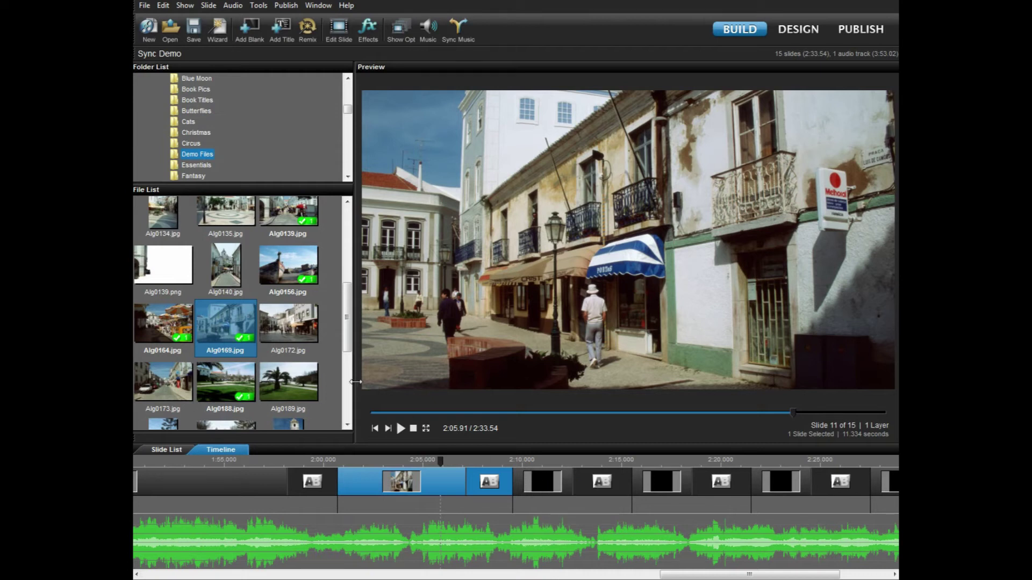
- Place the photo Alg0172.jpg on slide 12 and lengthen the slide to 11.667 seconds in total with 7.33 seconds of slide time
{"action": "left_click", "coordinate": [303, 329]}
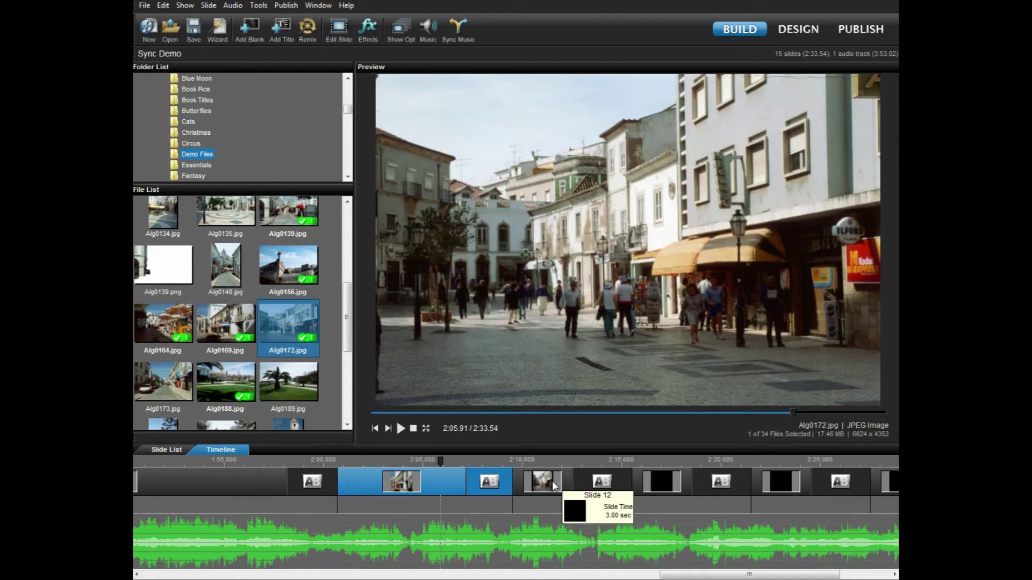
{"action": "left_click", "coordinate": [664, 510]}
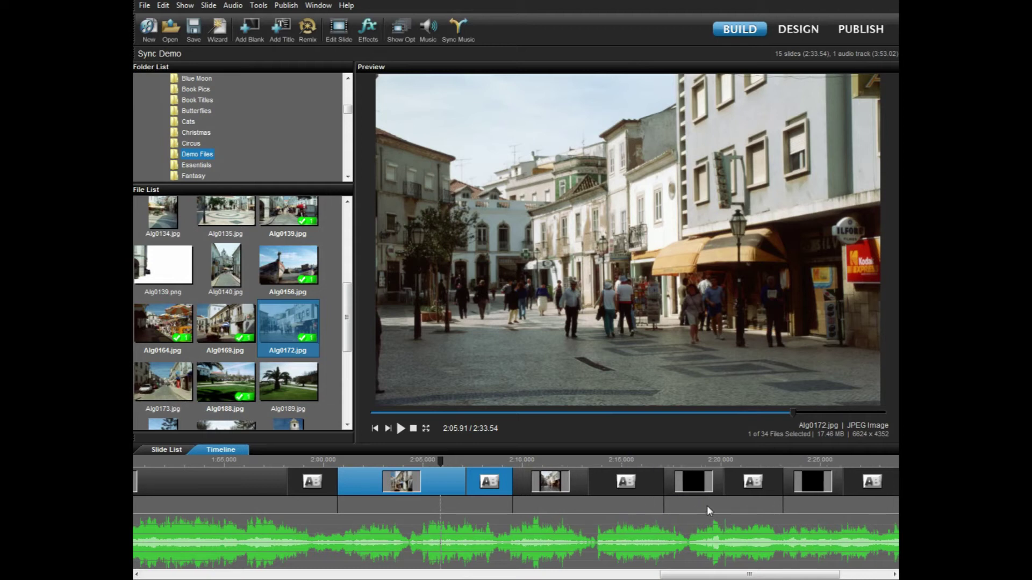
{"action": "left_click_drag", "start_coordinate": [589, 487], "coordinate": [659, 489]}
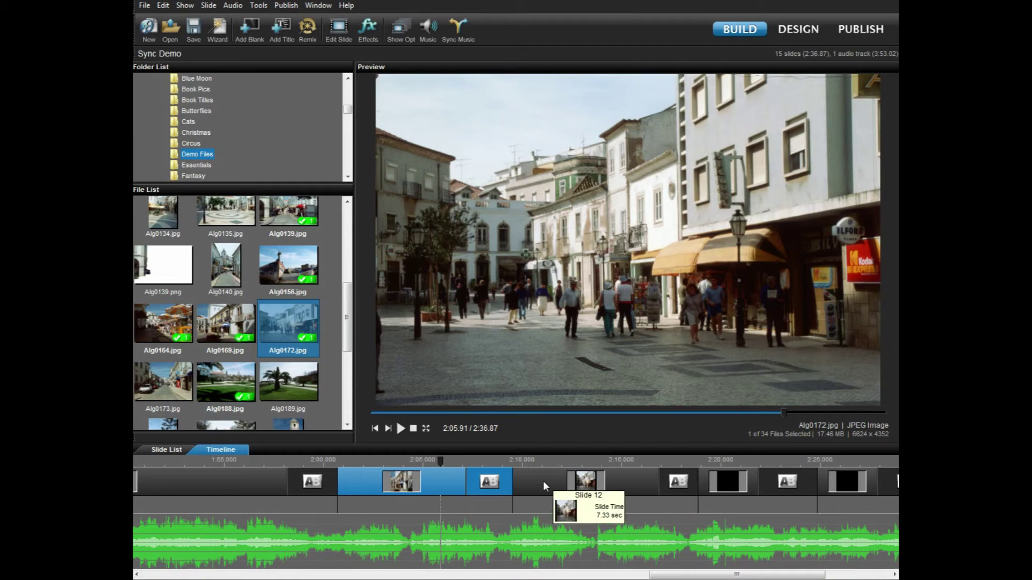
- Set slide 12's Alg0172 layer to Fill frame scaling with 101% zoom, check its motion settings, and apply the slide settings
{"action": "double_click", "coordinate": [543, 482]}
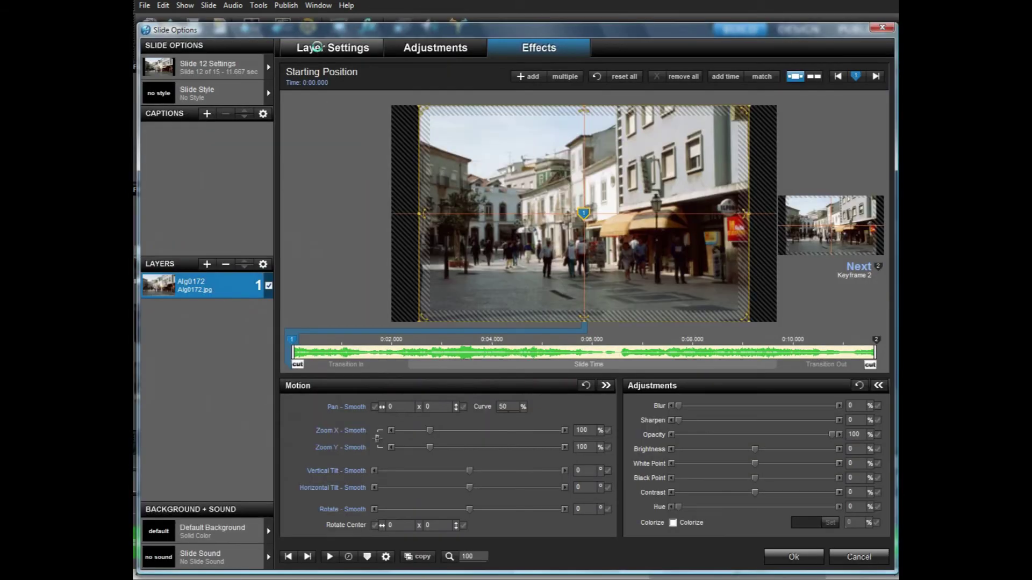
{"action": "left_click", "coordinate": [317, 48]}
{"action": "left_click", "coordinate": [389, 465]}
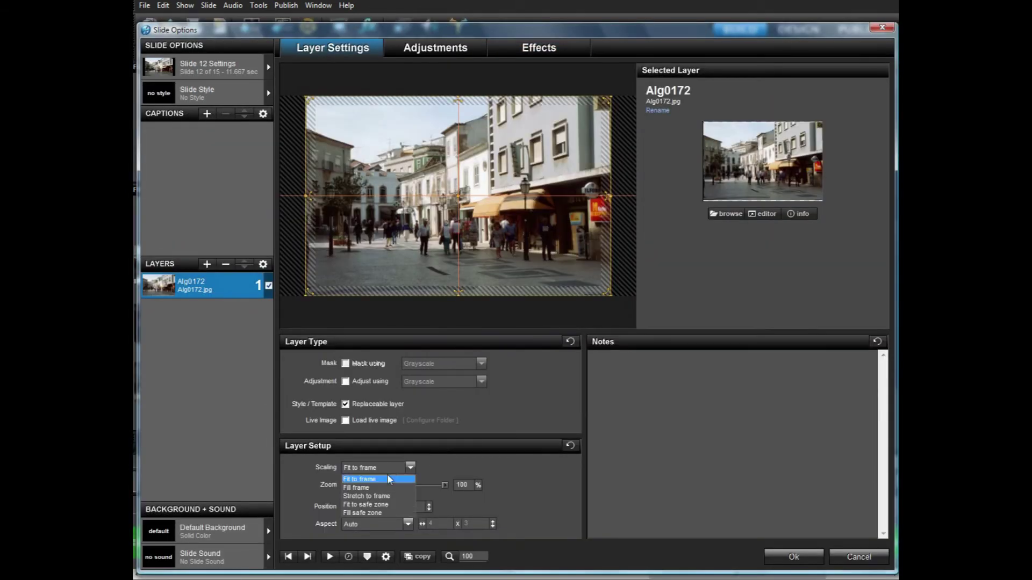
{"action": "left_click", "coordinate": [380, 486]}
{"action": "double_click", "coordinate": [472, 484]}
{"action": "type", "text": "101"}
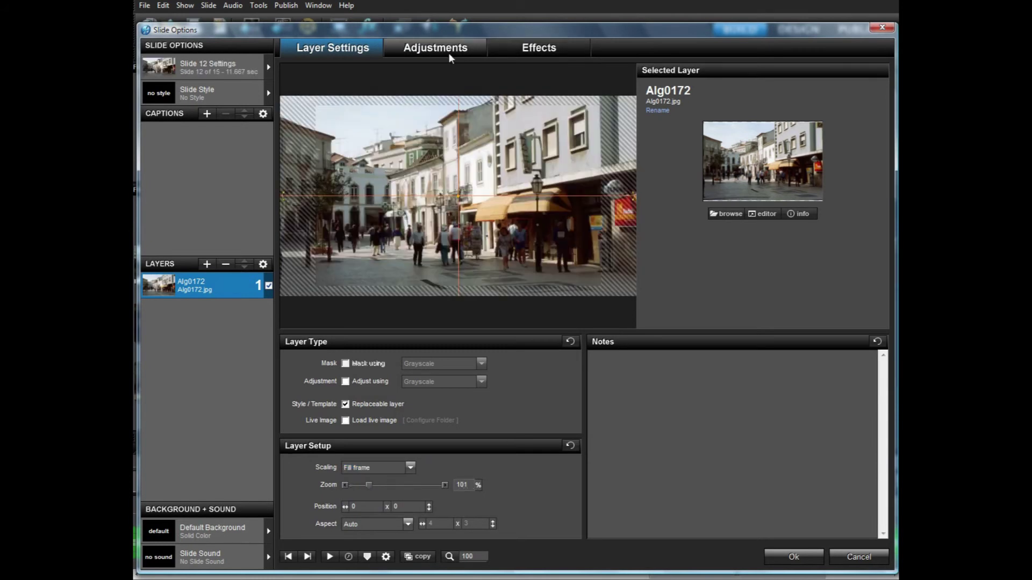
{"action": "left_click", "coordinate": [520, 52]}
{"action": "left_click", "coordinate": [794, 557]}
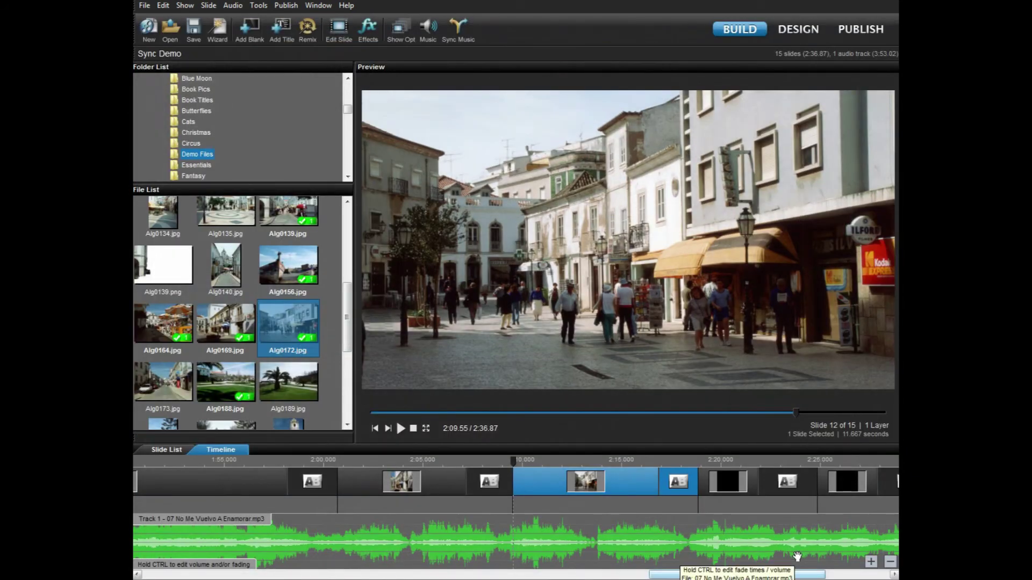
- Audition slide 12's ending from about 2:06.8, start its closing transition slightly earlier at 2:16.848, and replay from about 2:13.2
{"action": "left_click", "coordinate": [459, 461]}
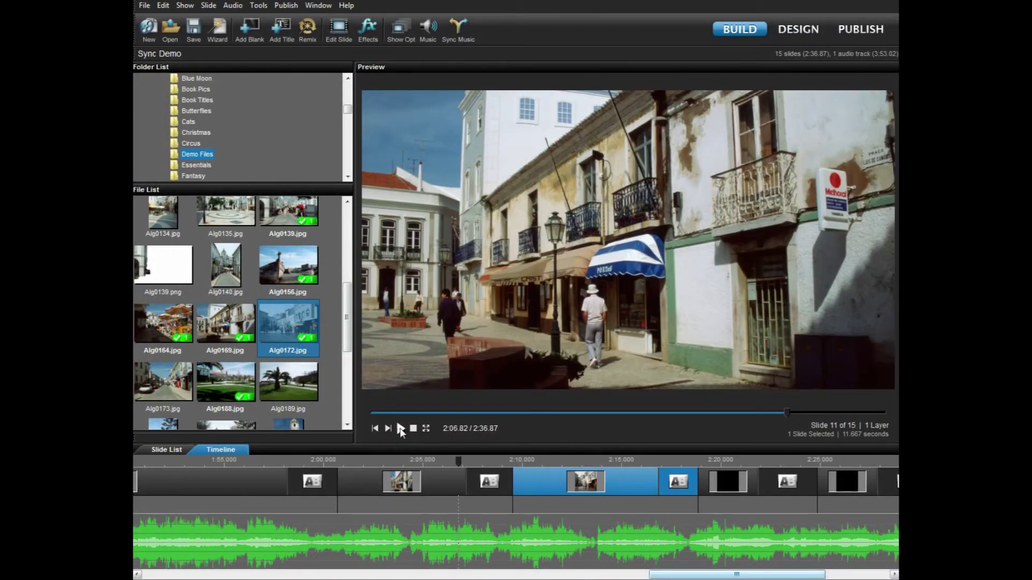
{"action": "left_click", "coordinate": [399, 428]}
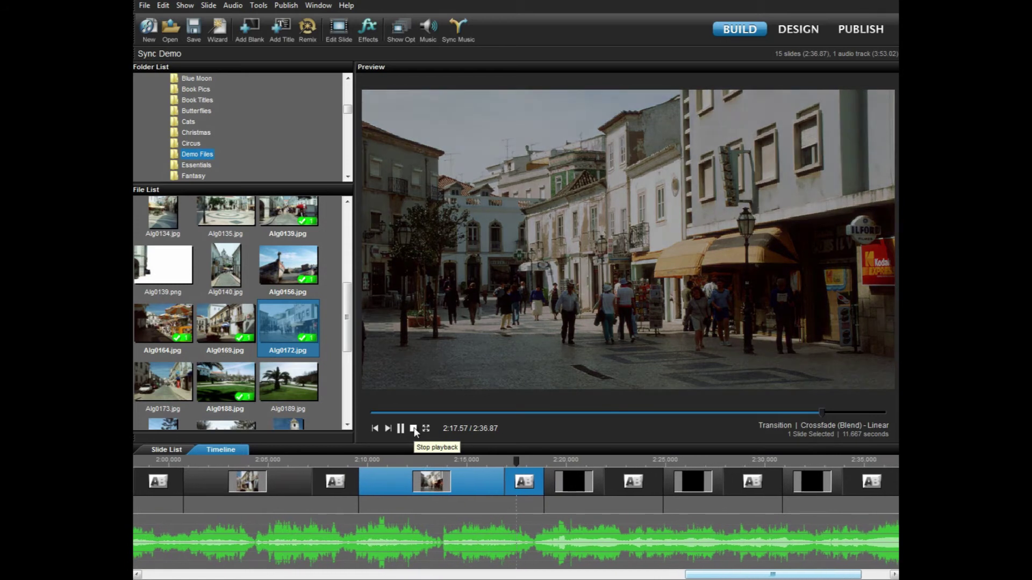
{"action": "left_click", "coordinate": [414, 428]}
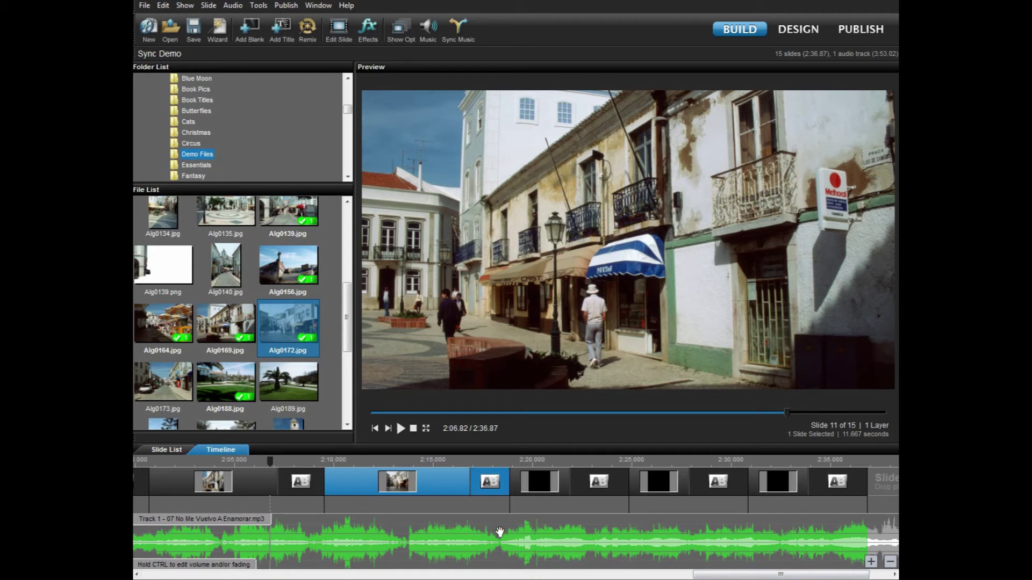
{"action": "left_click_drag", "start_coordinate": [472, 494], "coordinate": [469, 494]}
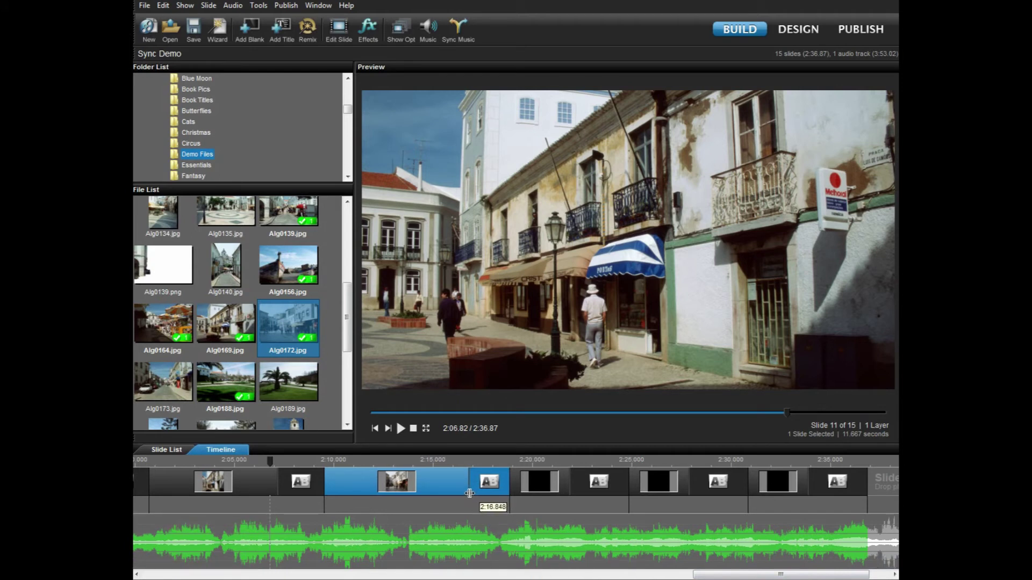
{"action": "left_click", "coordinate": [398, 466]}
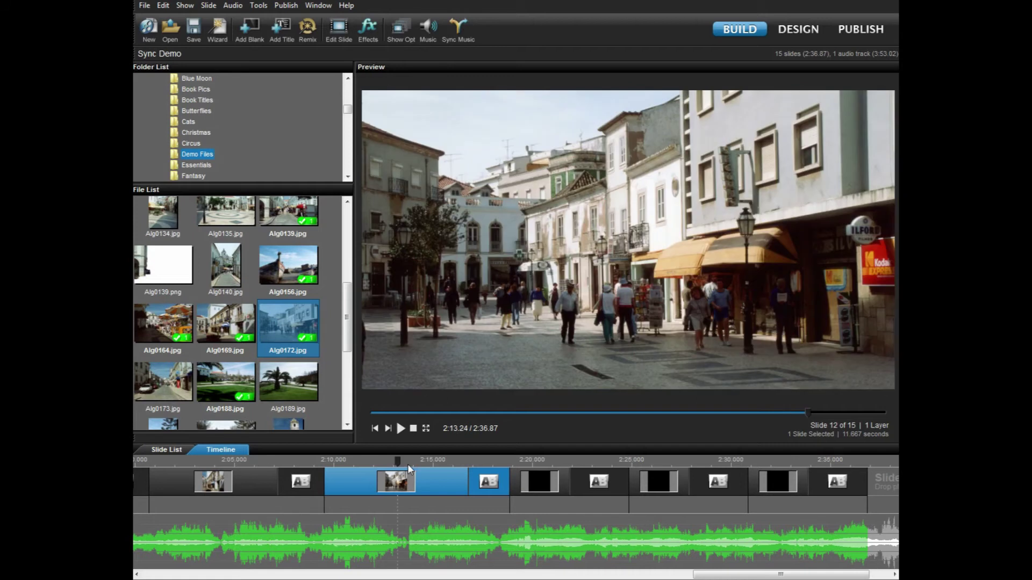
{"action": "left_click", "coordinate": [400, 428]}
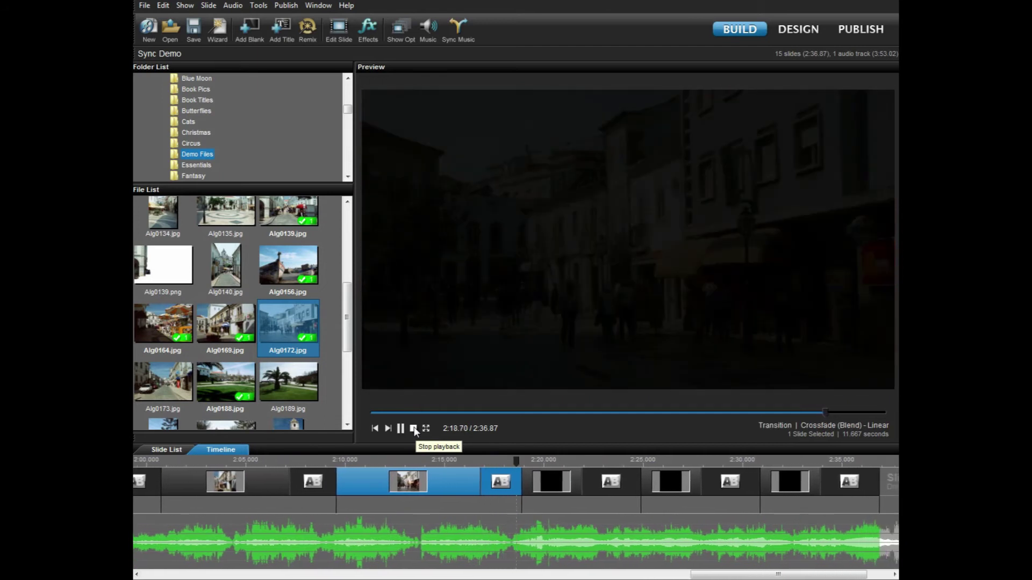
{"action": "left_click", "coordinate": [413, 429]}
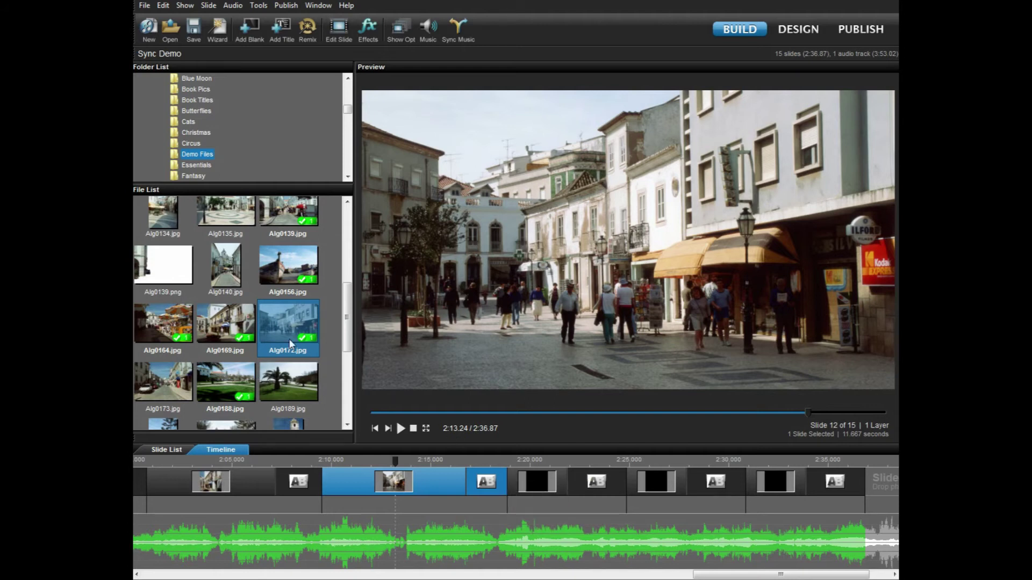
- Place the photo Alg0135.jpg on slide 13 and lengthen the slide to 11.94 seconds in total
{"action": "mouse_move", "coordinate": [218, 208]}
{"action": "left_mouse_down"}
{"action": "mouse_move", "coordinate": [323, 322]}
{"action": "mouse_move", "coordinate": [505, 435]}
{"action": "mouse_move", "coordinate": [544, 505]}
{"action": "left_mouse_up"}
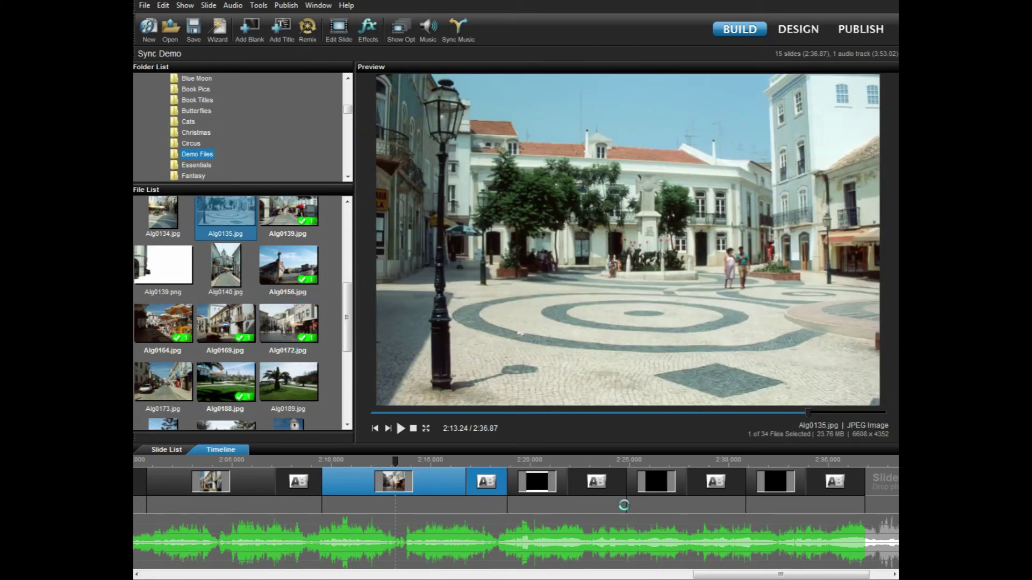
{"action": "left_click_drag", "start_coordinate": [628, 504], "coordinate": [705, 507]}
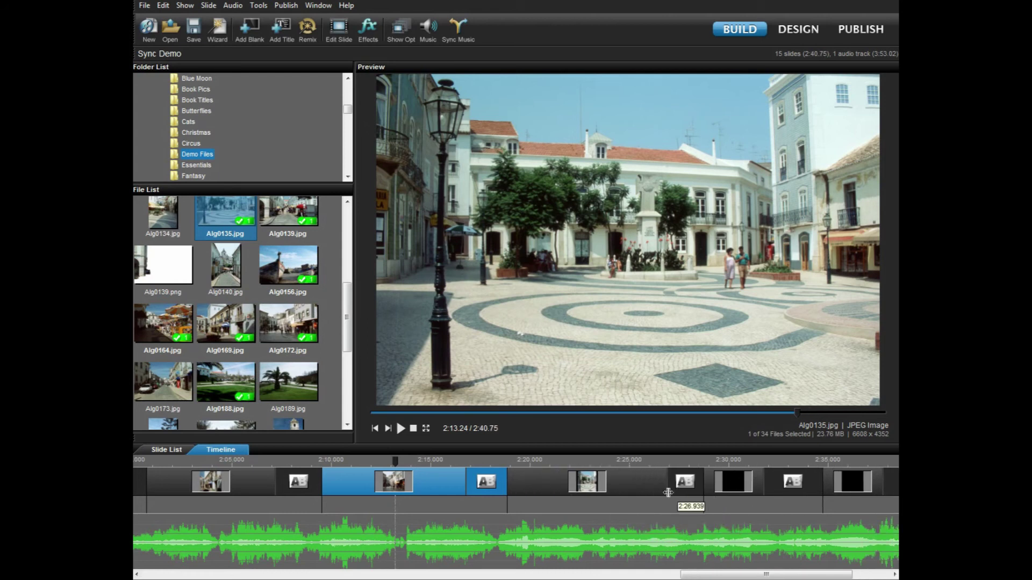
- Set slide 13's Alg0135 layer to Fill frame scaling with 101% zoom
{"action": "double_click", "coordinate": [615, 489]}
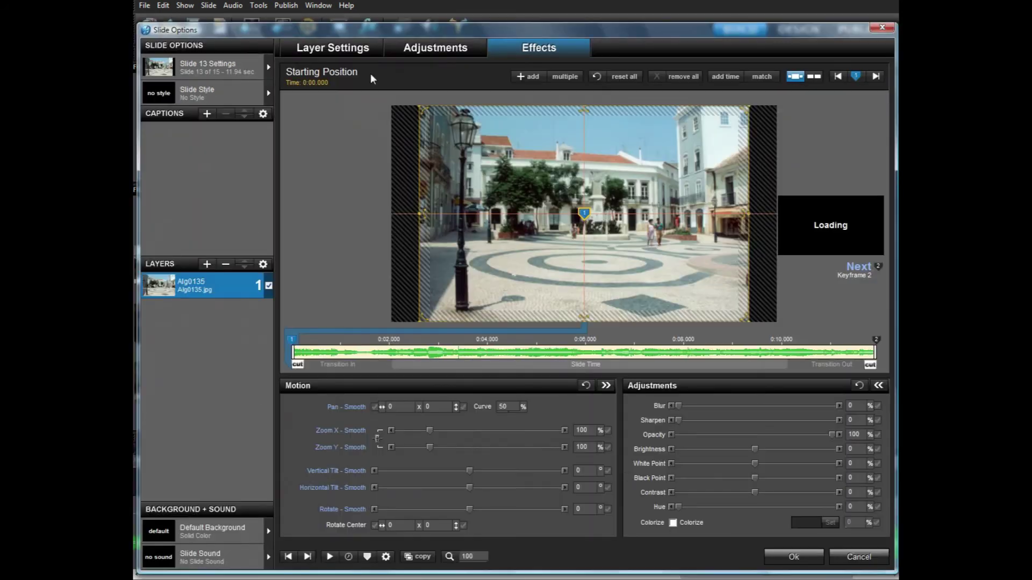
{"action": "left_click", "coordinate": [353, 49]}
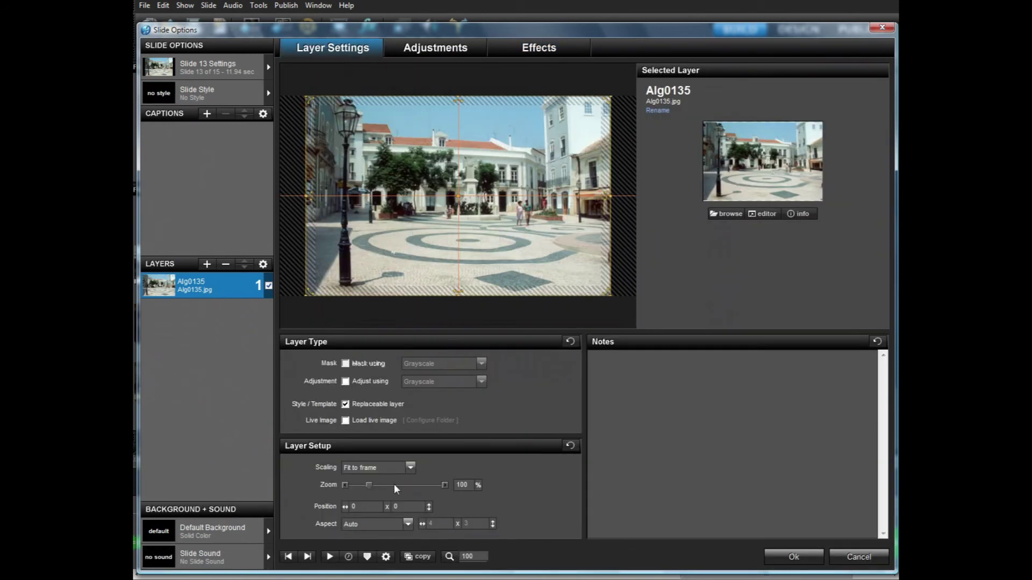
{"action": "left_click", "coordinate": [382, 468]}
{"action": "left_click", "coordinate": [392, 486]}
{"action": "double_click", "coordinate": [463, 486]}
{"action": "type", "text": "10"}
{"action": "type", "text": "0"}
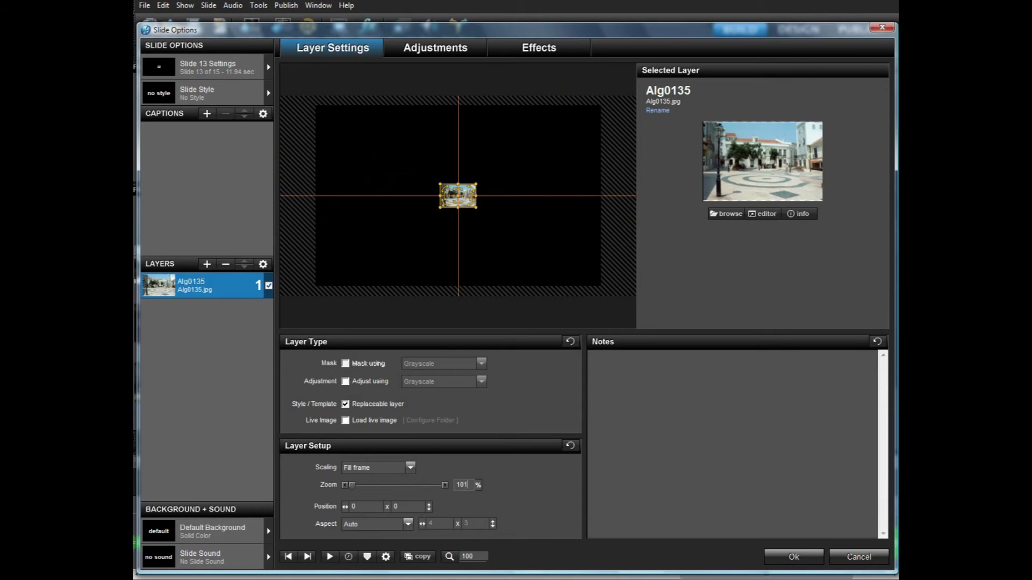
- Check slide 13's motion settings, lower the Alg0135 layer's Black Point to -4%, and apply the slide settings
{"action": "left_click", "coordinate": [541, 47]}
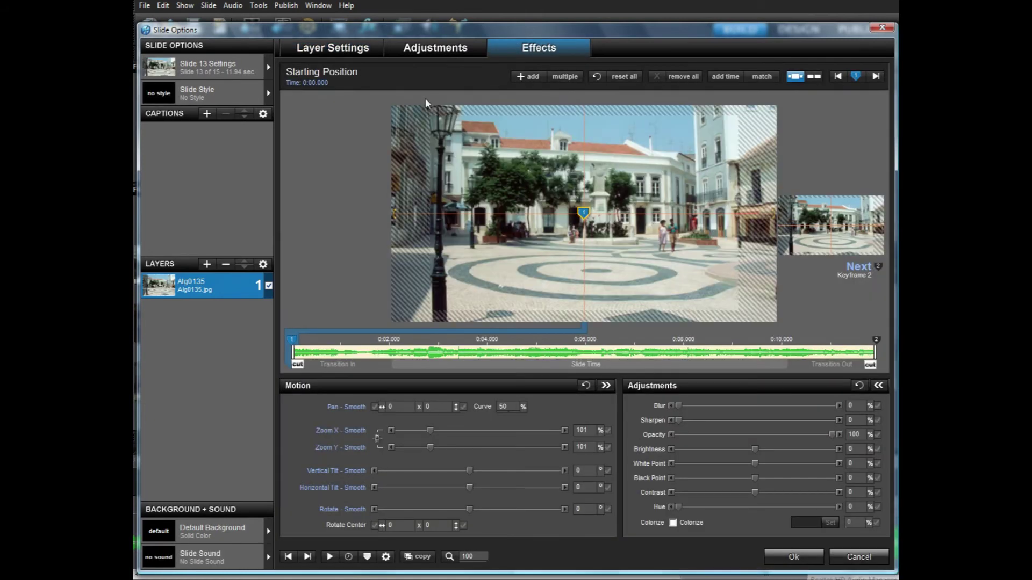
{"action": "left_click", "coordinate": [428, 51]}
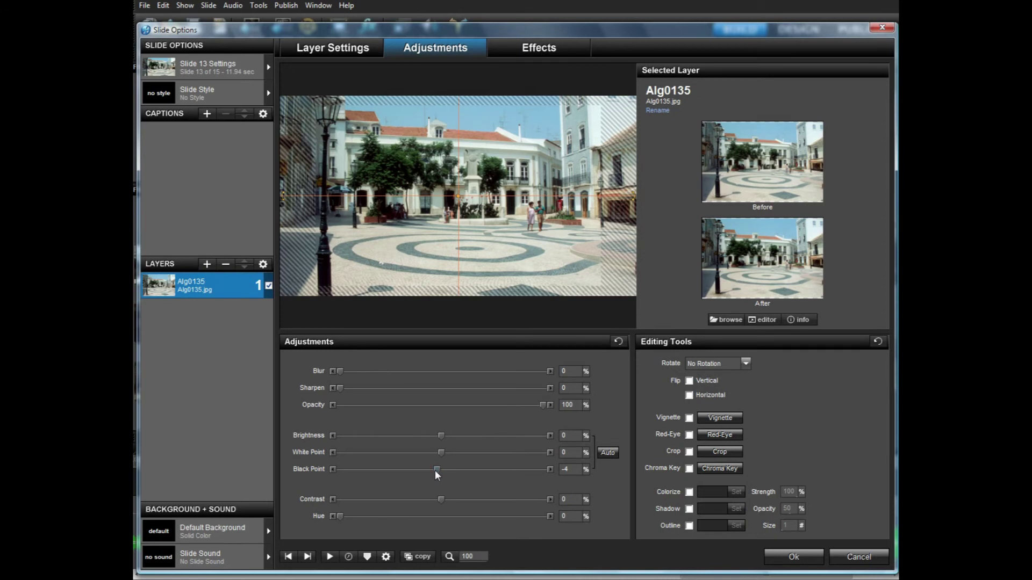
{"action": "left_click", "coordinate": [539, 47]}
{"action": "left_click", "coordinate": [804, 557]}
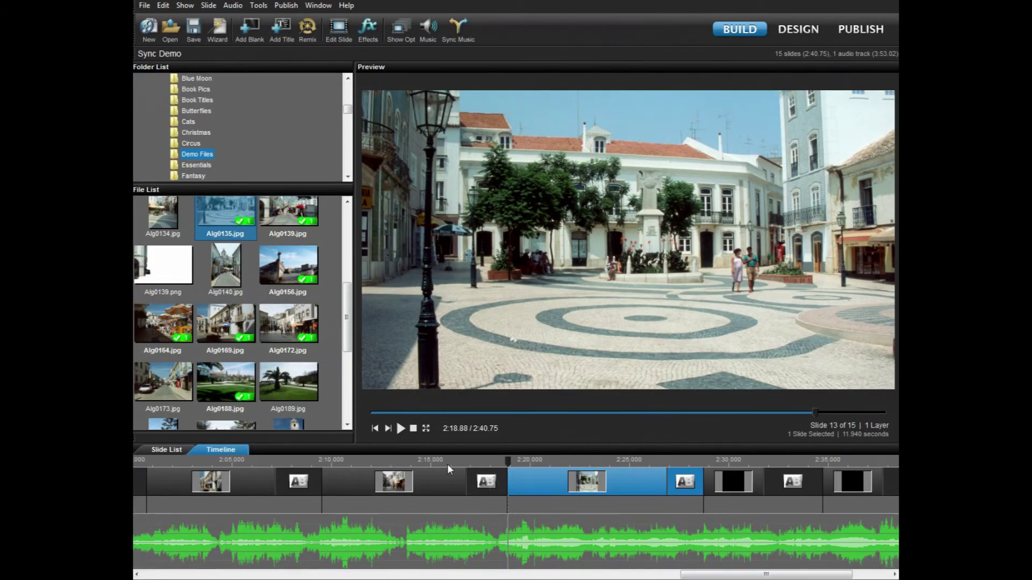
- Audition slide 13 from about 2:15.8, lengthen it to 12 seconds in total, and start its closing transition at 2:26.576
{"action": "left_click", "coordinate": [447, 463]}
{"action": "left_click", "coordinate": [400, 429]}
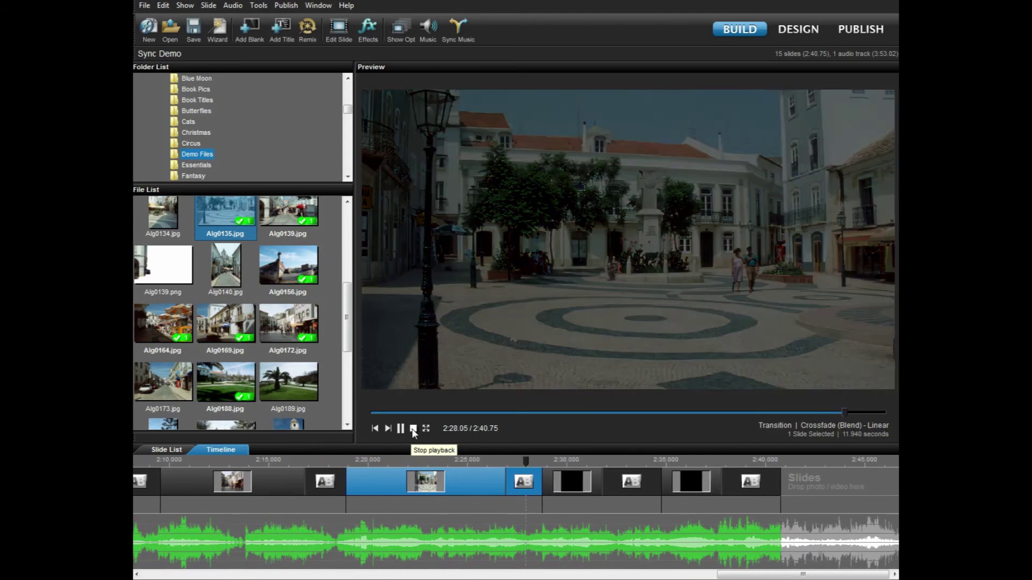
{"action": "left_click", "coordinate": [413, 429]}
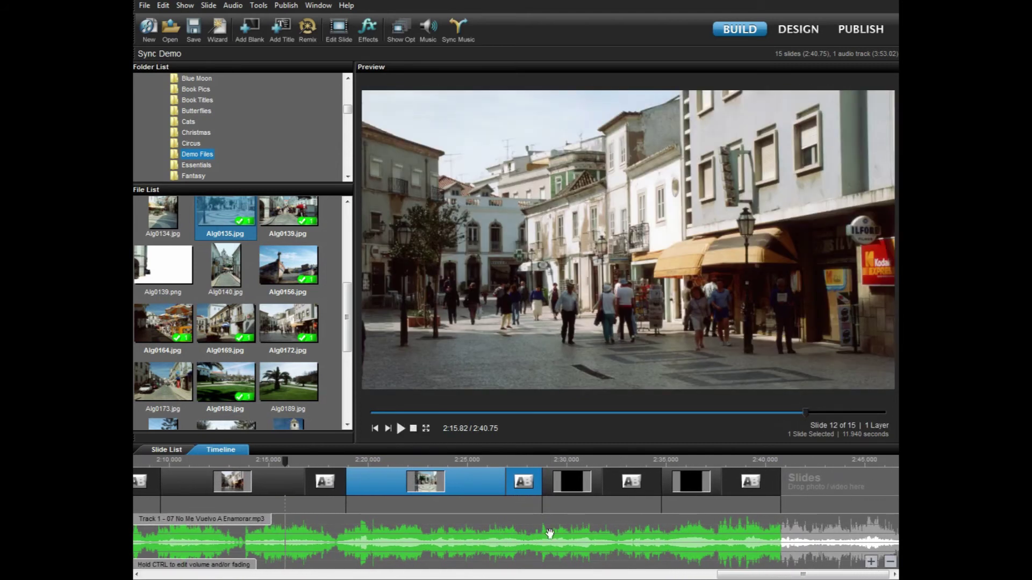
{"action": "left_click_drag", "start_coordinate": [545, 512], "coordinate": [544, 507]}
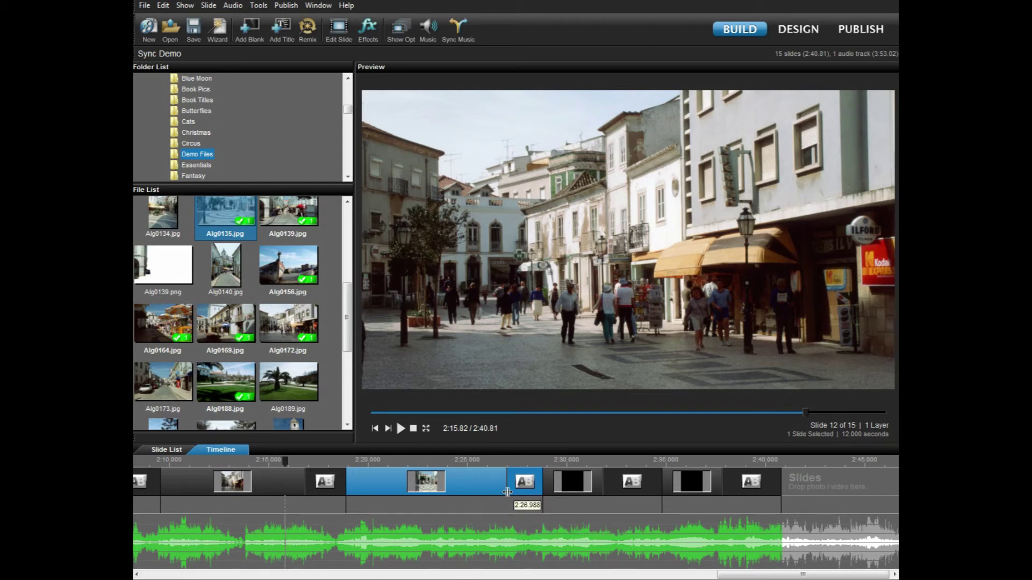
{"action": "left_click_drag", "start_coordinate": [507, 492], "coordinate": [499, 493]}
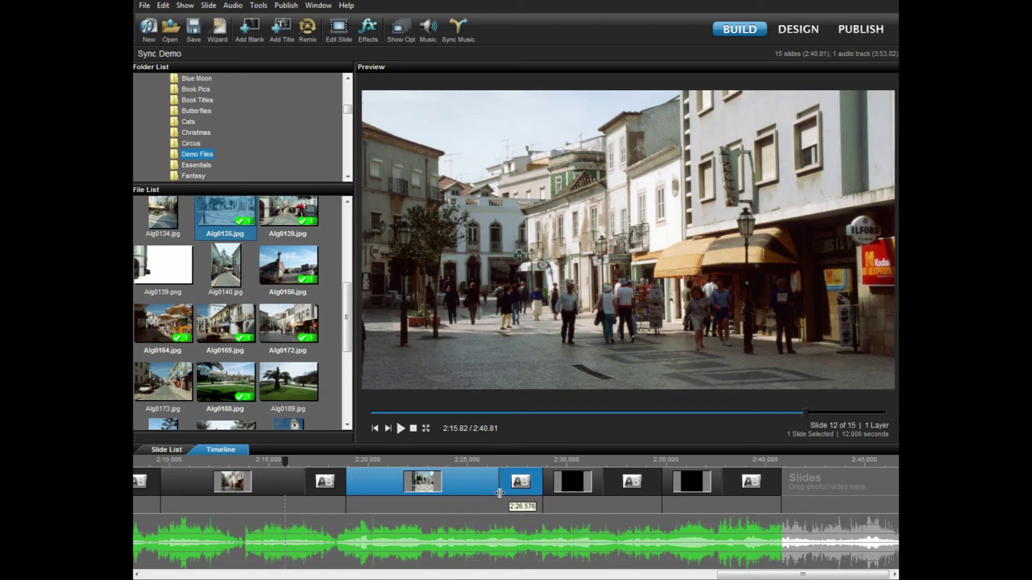
- Replay slide 13's ending, shorten it to 11.758 seconds in total with a slightly earlier transition start, and replay from about 2:23.3
{"action": "left_click", "coordinate": [445, 464]}
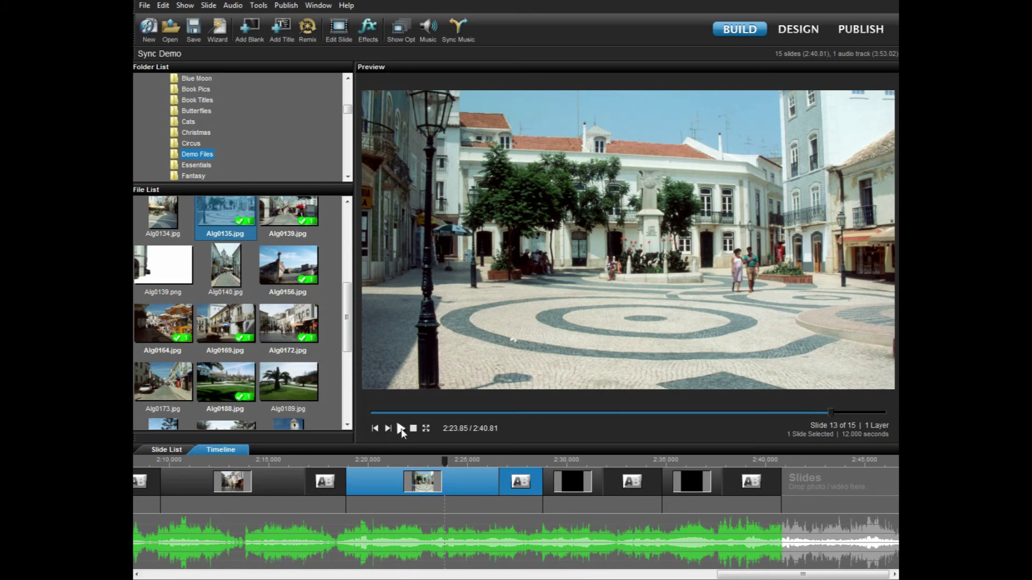
{"action": "left_click", "coordinate": [401, 429]}
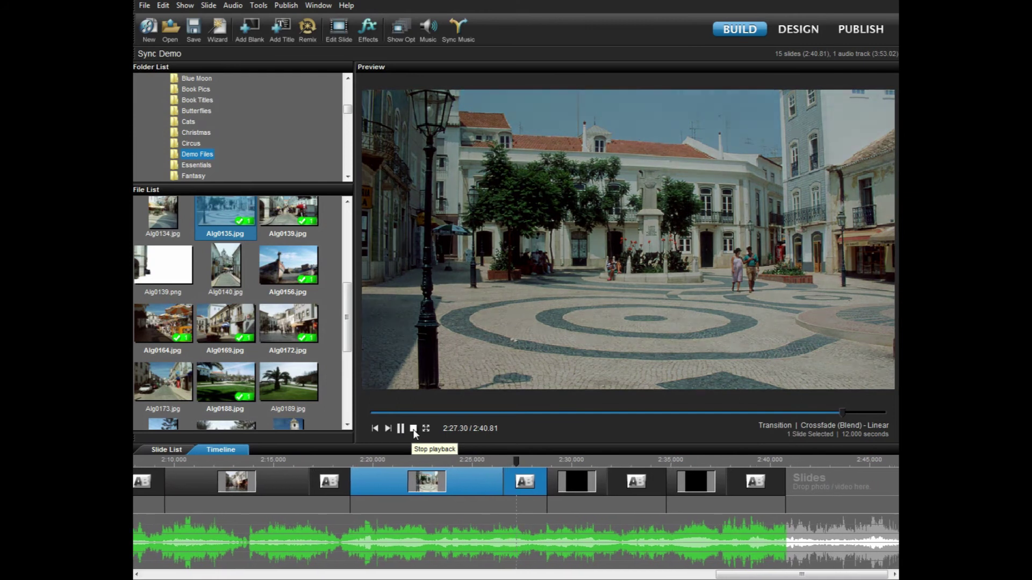
{"action": "left_click", "coordinate": [414, 430]}
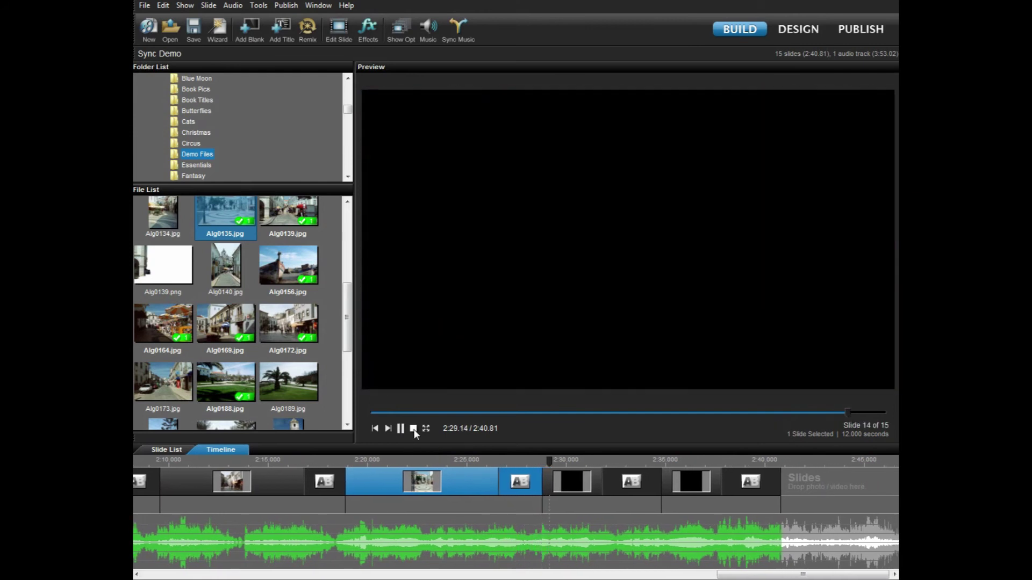
{"action": "left_click_drag", "start_coordinate": [542, 509], "coordinate": [537, 509]}
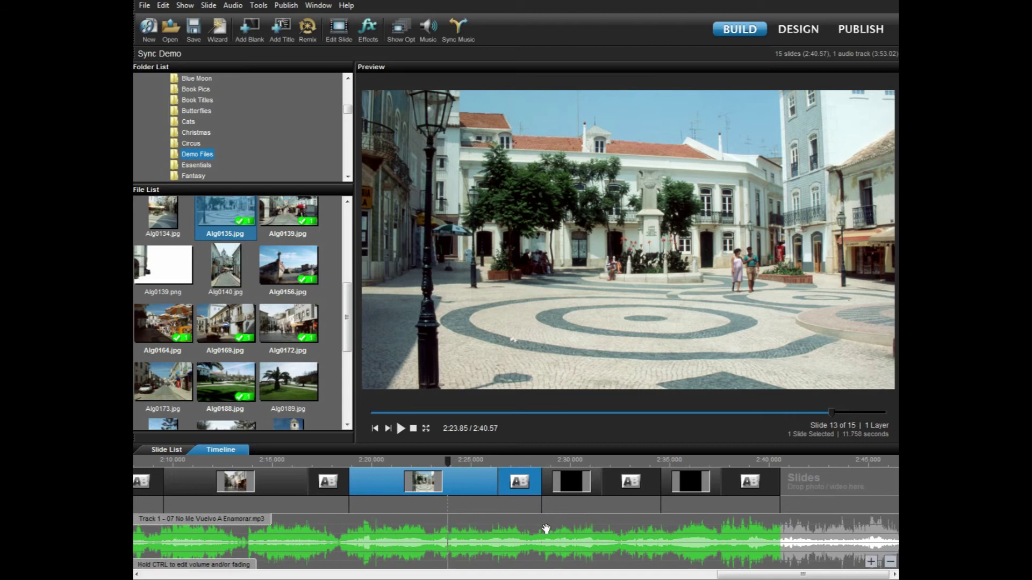
{"action": "left_click_drag", "start_coordinate": [497, 487], "coordinate": [493, 487]}
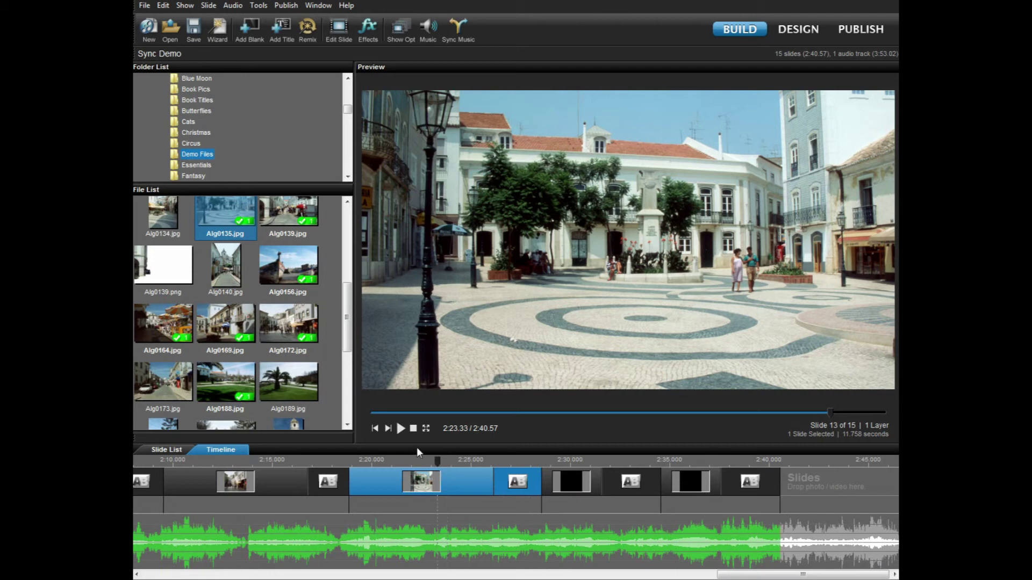
{"action": "left_click", "coordinate": [401, 429]}
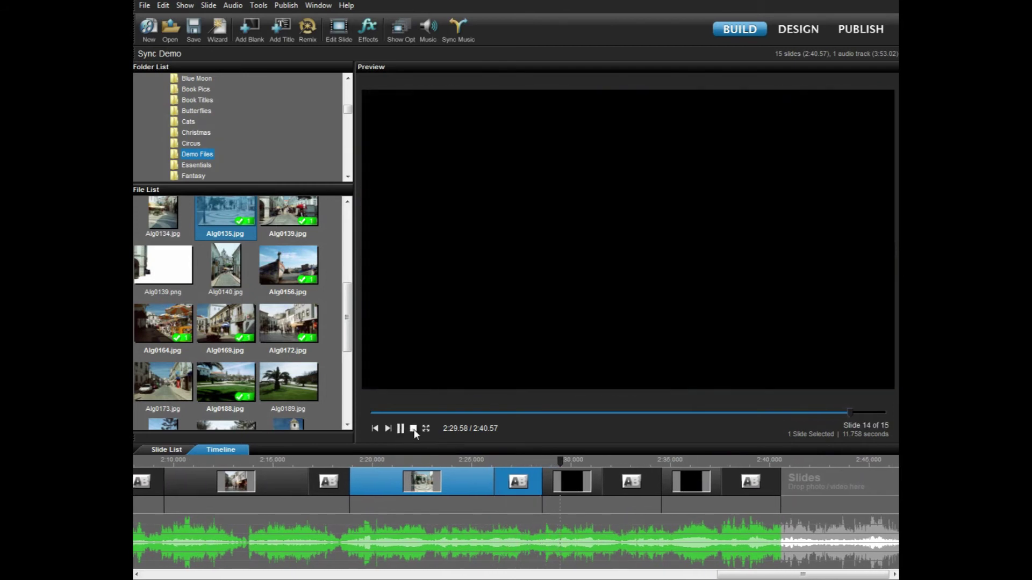
{"action": "left_click", "coordinate": [413, 430]}
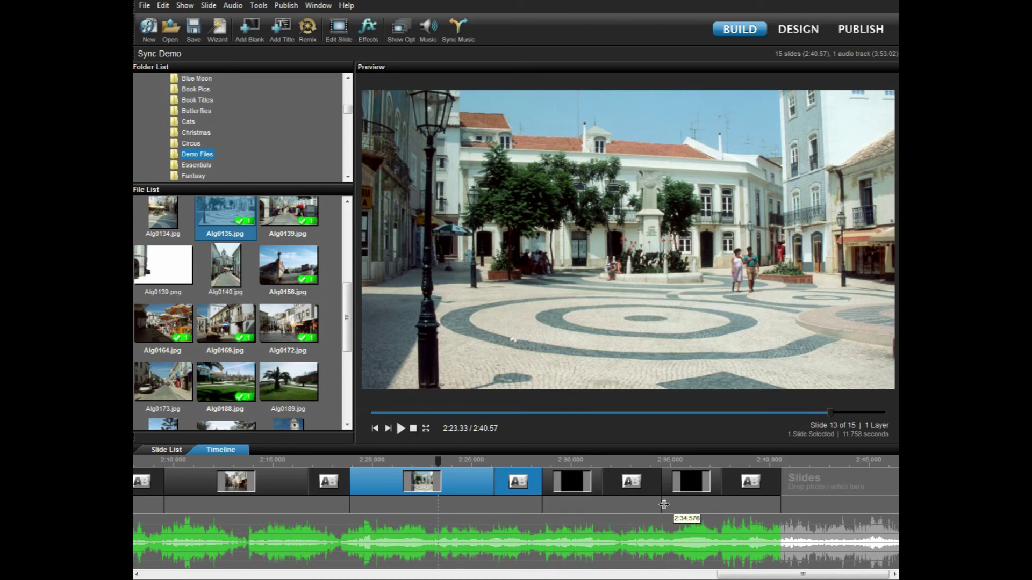
- Lengthen blank slide 14 to 15.393 seconds in total and place the photo Alg0261.jpg on it
{"action": "left_click_drag", "start_coordinate": [662, 505], "coordinate": [763, 495]}
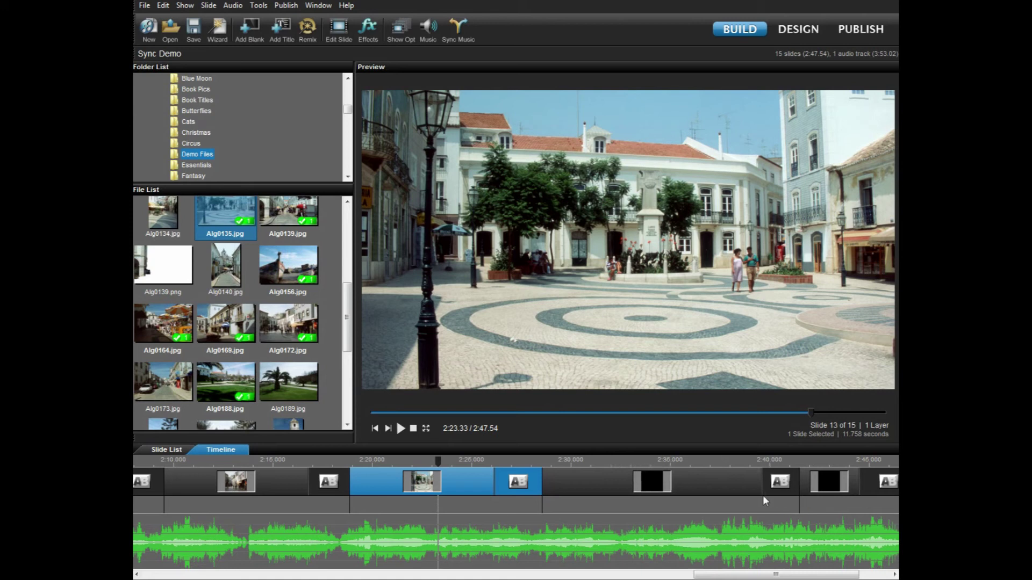
{"action": "left_click", "coordinate": [595, 479]}
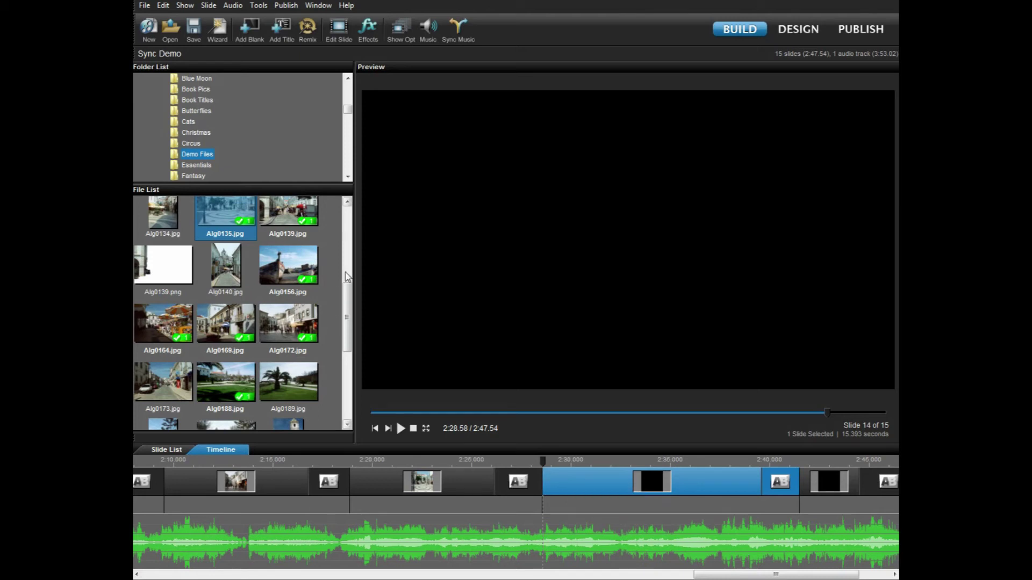
{"action": "left_click_drag", "start_coordinate": [350, 305], "coordinate": [350, 367]}
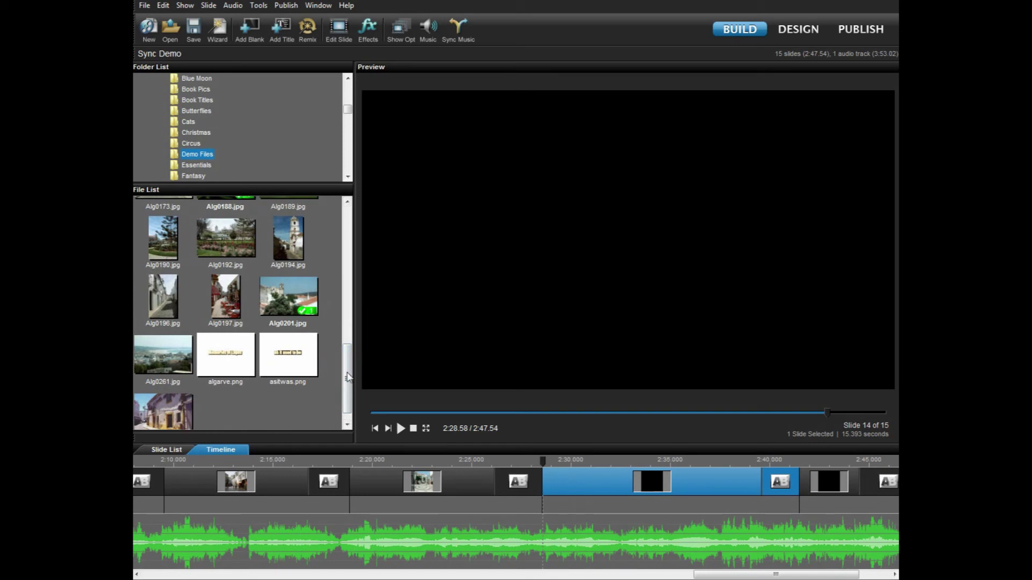
{"action": "left_click_drag", "start_coordinate": [351, 378], "coordinate": [349, 379]}
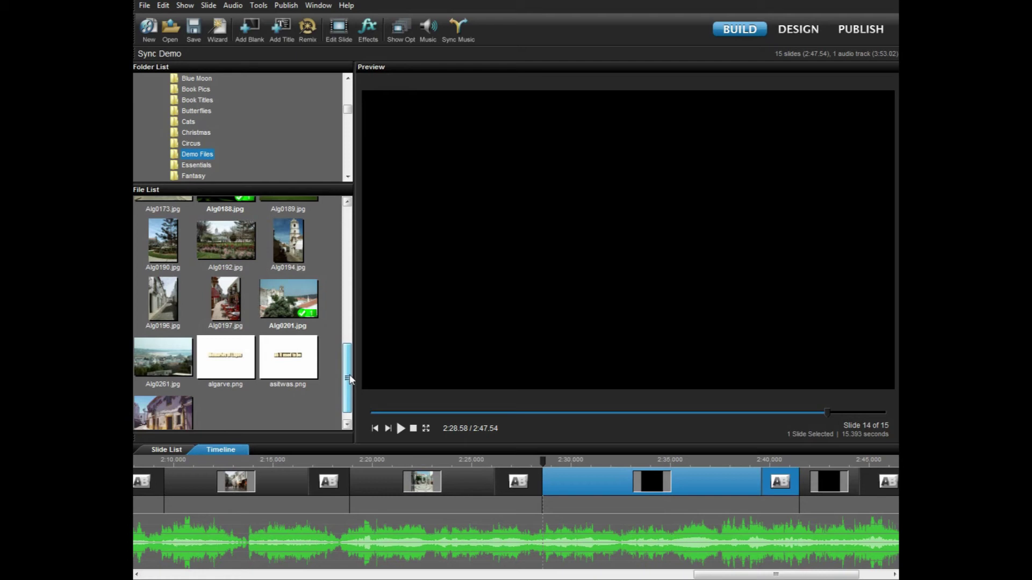
{"action": "left_click_drag", "start_coordinate": [349, 379], "coordinate": [352, 397]}
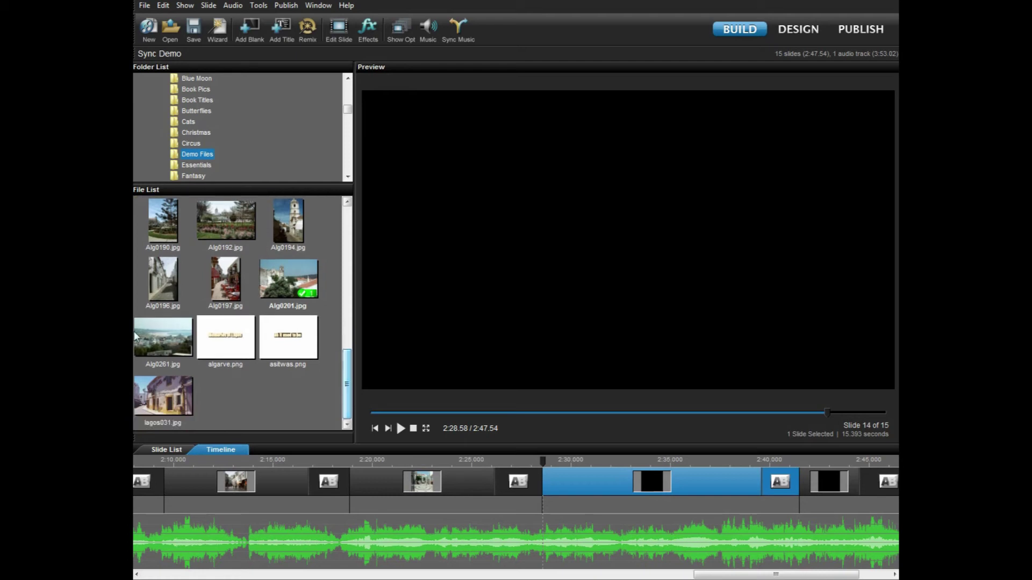
{"action": "left_click", "coordinate": [152, 338]}
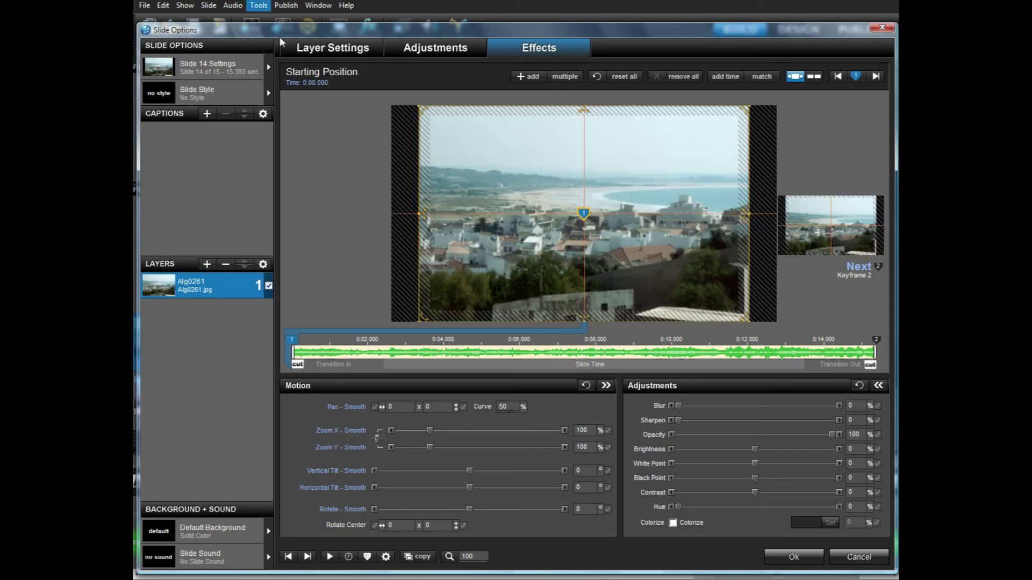
- Set slide 14's Alg0261 layer to Fill frame scaling with 101% zoom
{"action": "left_click", "coordinate": [294, 48]}
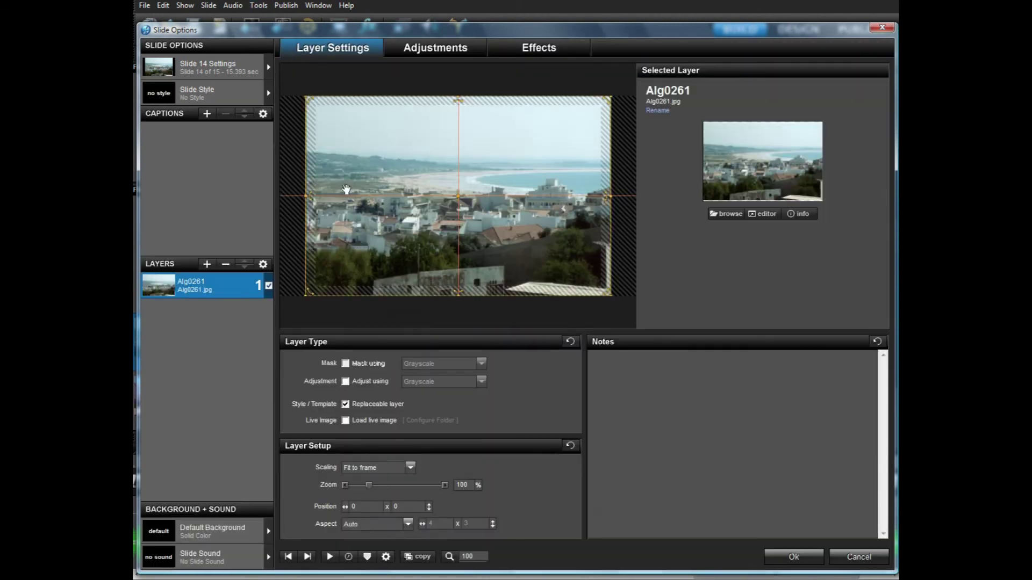
{"action": "left_click", "coordinate": [383, 466]}
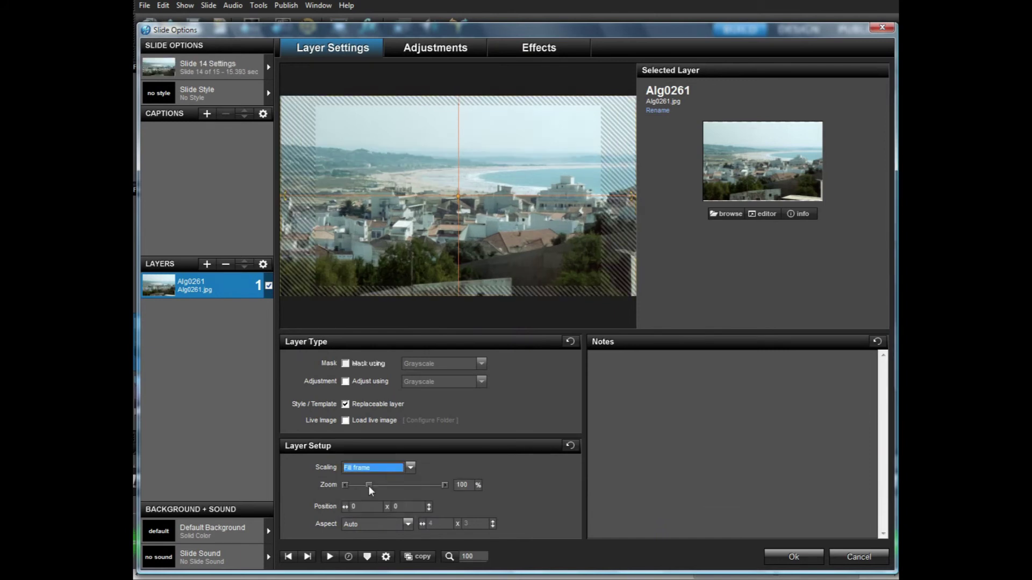
{"action": "left_click", "coordinate": [461, 485]}
{"action": "type", "text": "101"}
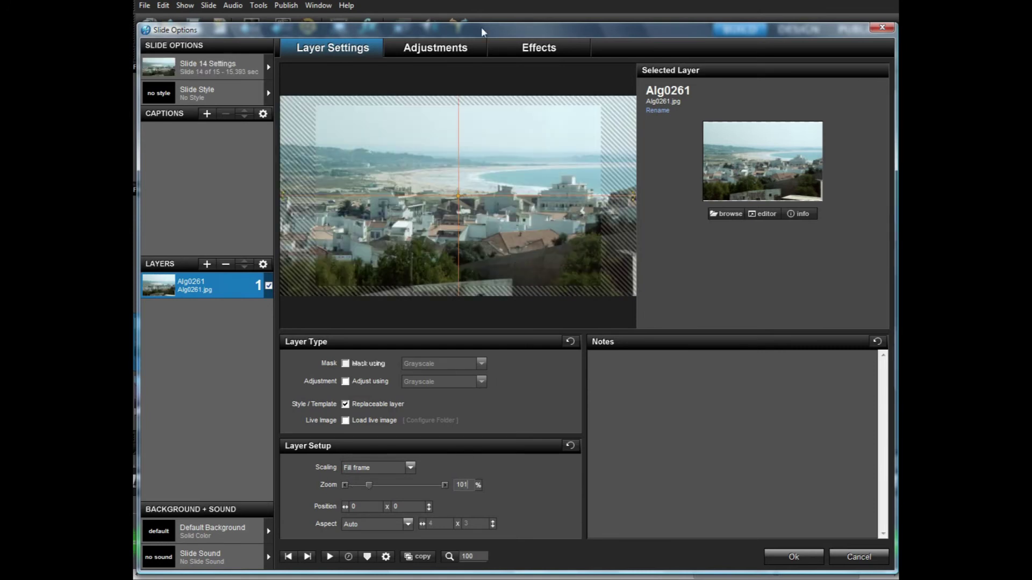
- Set the Alg0261 layer's black point to -13% and white point to -4%, and apply the changes to slide 14
{"action": "left_click", "coordinate": [450, 49]}
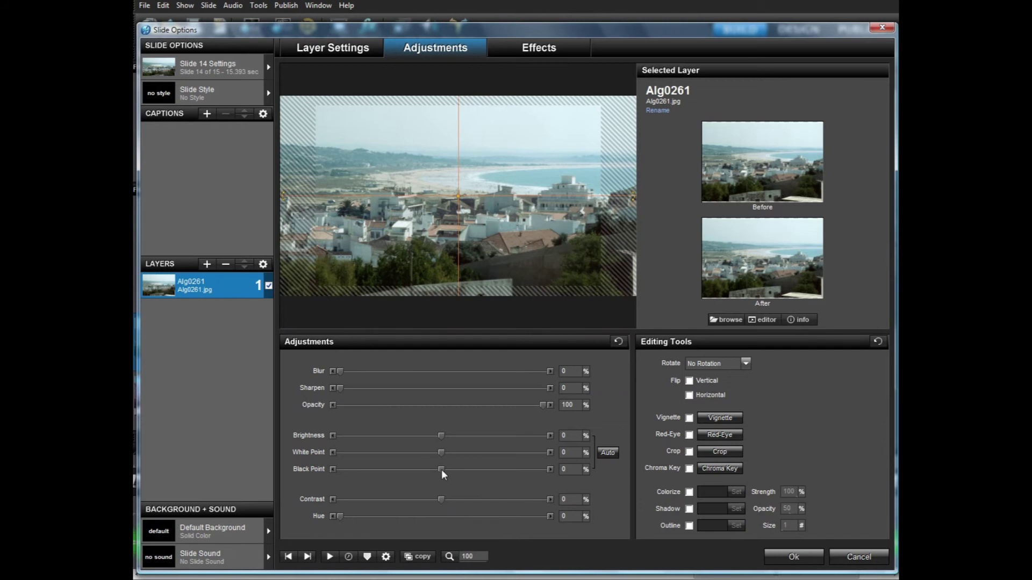
{"action": "left_click_drag", "start_coordinate": [441, 469], "coordinate": [428, 468]}
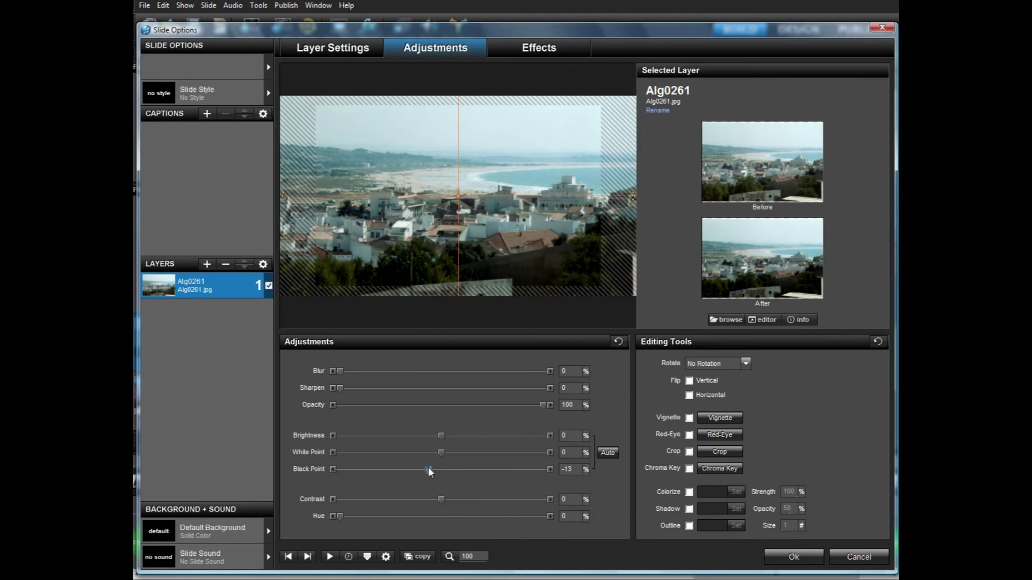
{"action": "left_click_drag", "start_coordinate": [443, 453], "coordinate": [438, 455]}
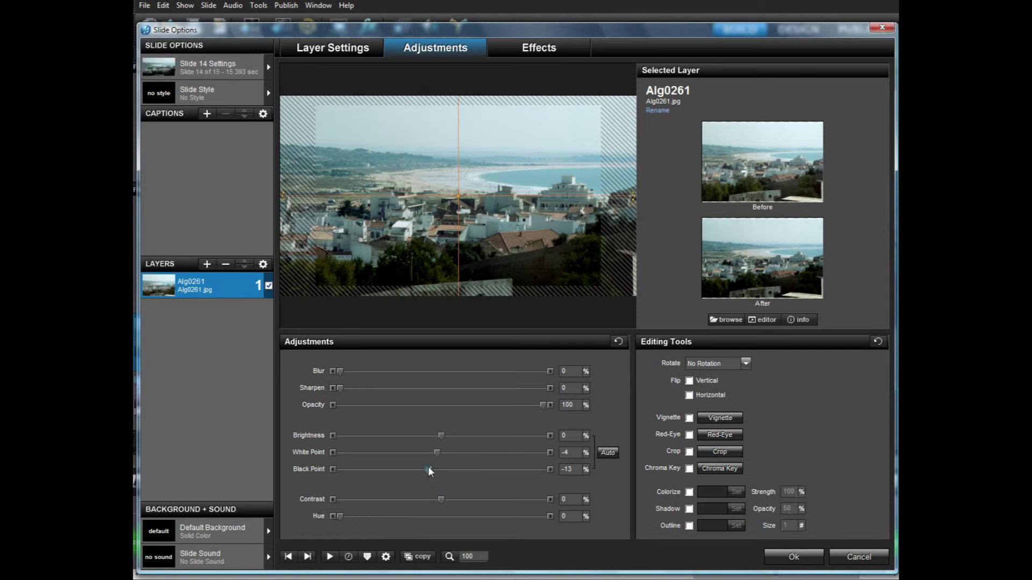
{"action": "left_click", "coordinate": [521, 50]}
{"action": "left_click", "coordinate": [785, 559]}
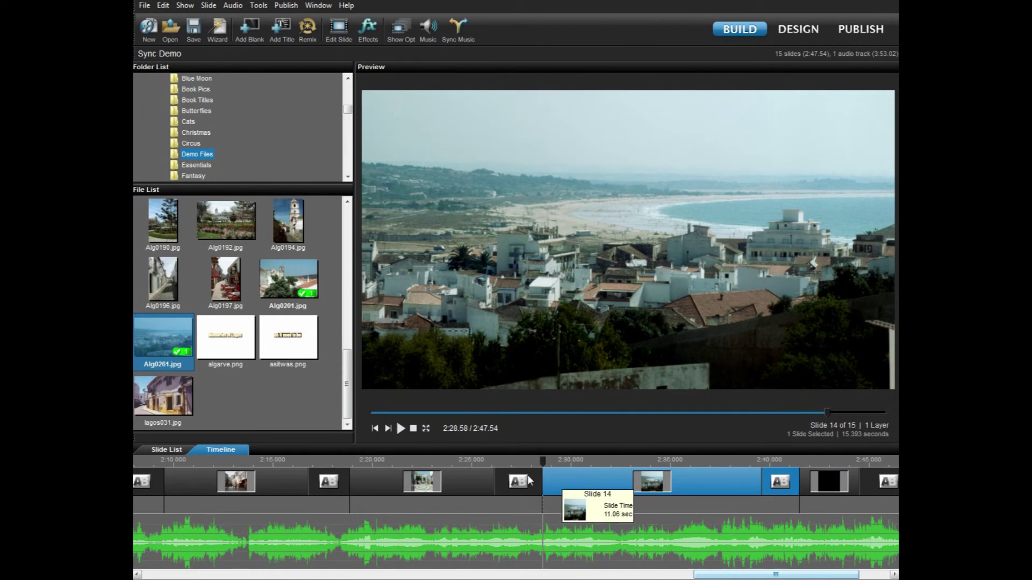
- Audition slide 14's opening from about 2:25, then shorten it to 11.515 seconds in total with its closing transition starting at about 2:35
{"action": "left_click", "coordinate": [471, 460]}
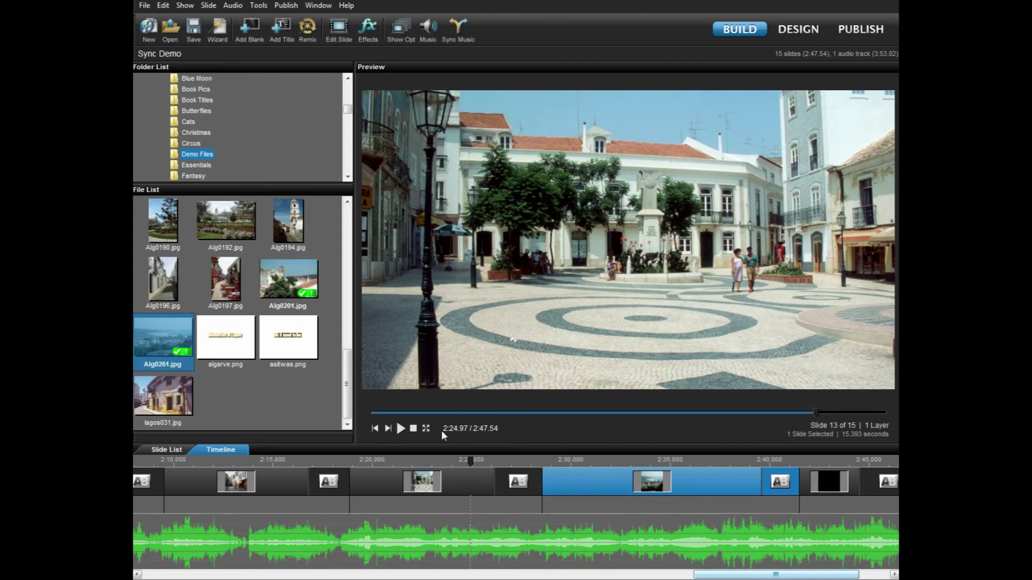
{"action": "left_click", "coordinate": [401, 429]}
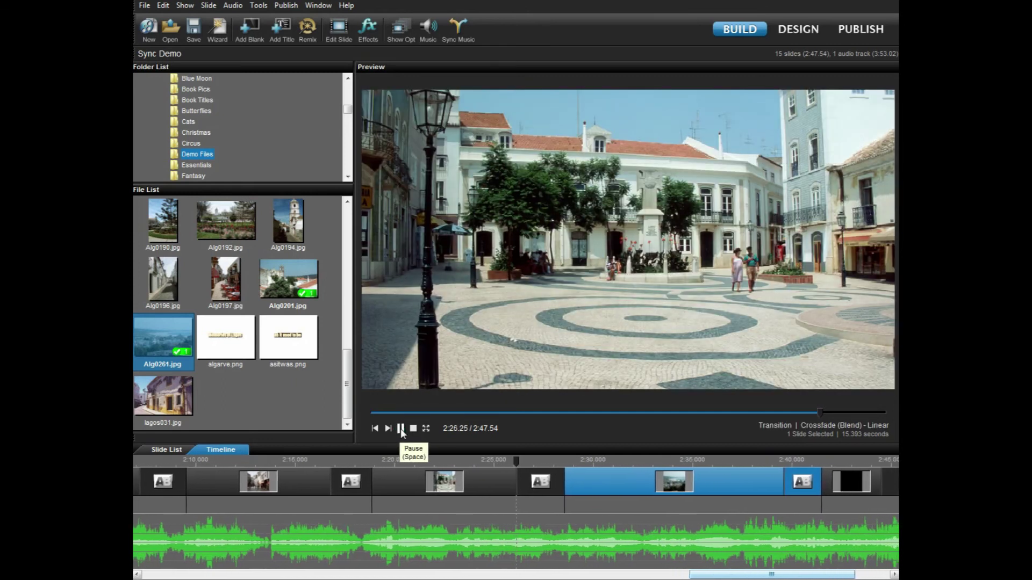
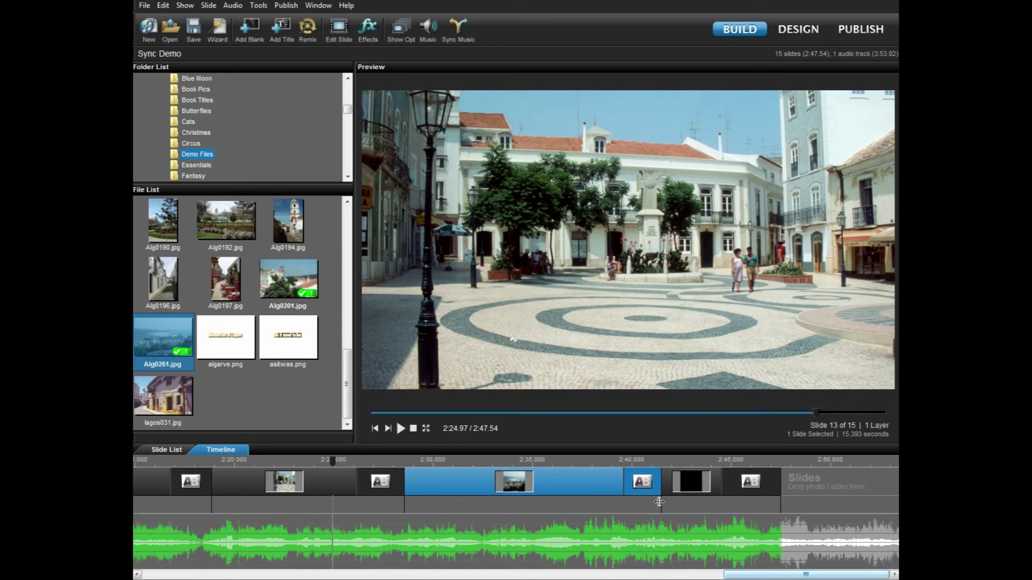
{"action": "left_click_drag", "start_coordinate": [661, 502], "coordinate": [584, 511]}
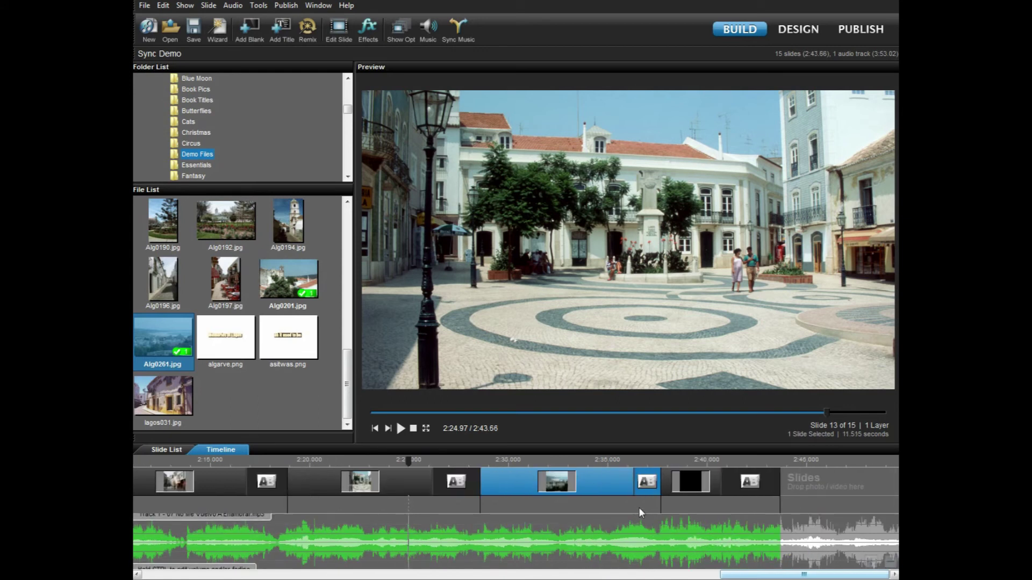
{"action": "left_click_drag", "start_coordinate": [628, 494], "coordinate": [615, 502]}
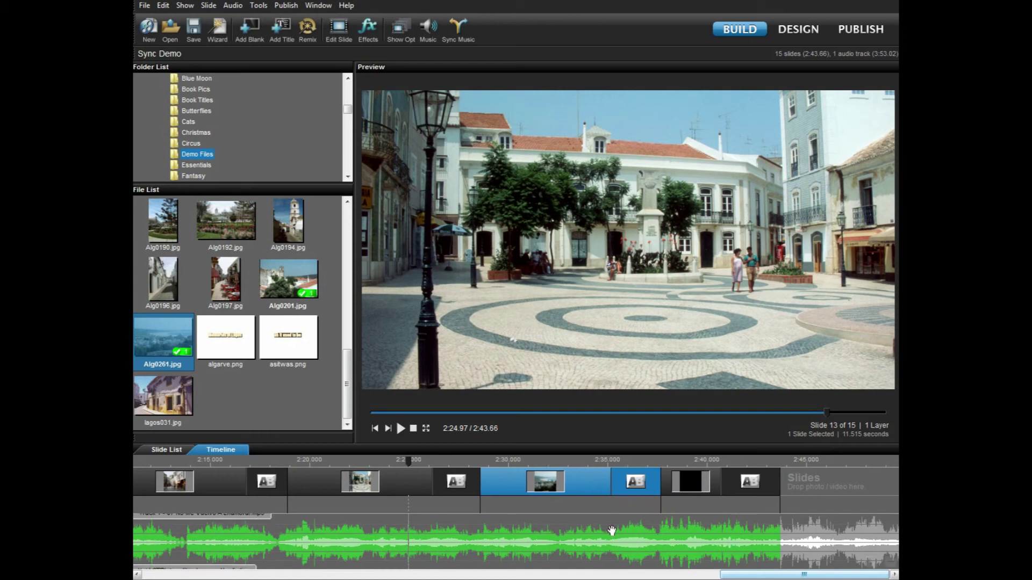
- Replay slide 14's ending from about 2:33 to check its closing transition against the music
{"action": "left_click", "coordinate": [568, 462]}
{"action": "left_click", "coordinate": [401, 428]}
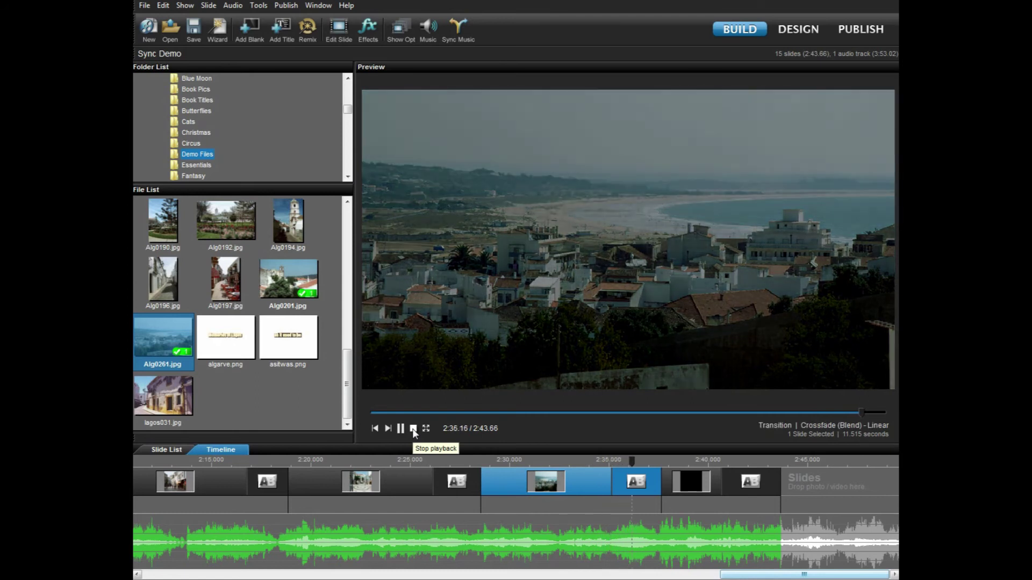
{"action": "left_click", "coordinate": [414, 429]}
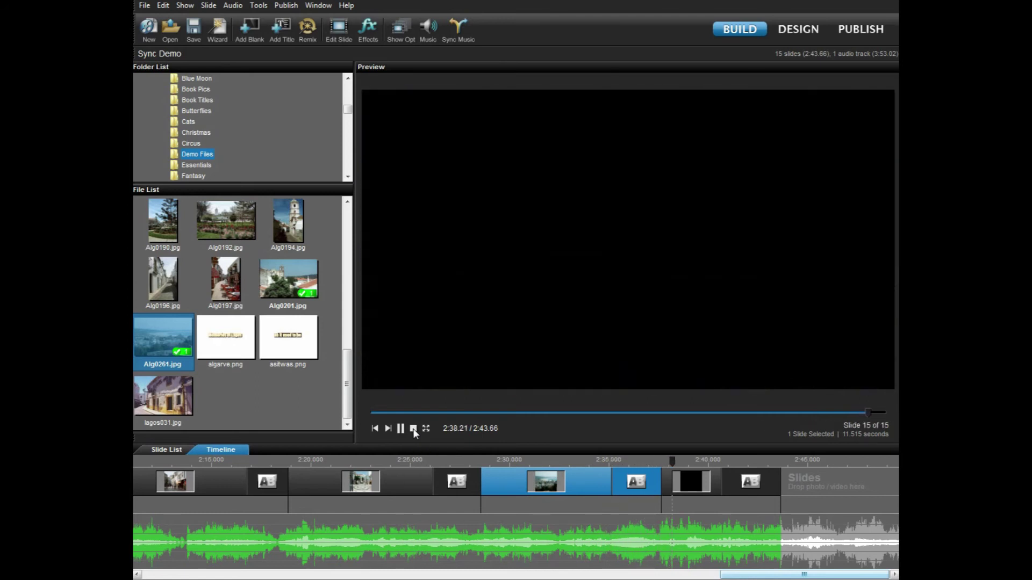
- Append four blank slides after slide 15 at the end of the show
{"action": "left_click", "coordinate": [772, 477]}
{"action": "left_click", "coordinate": [810, 482]}
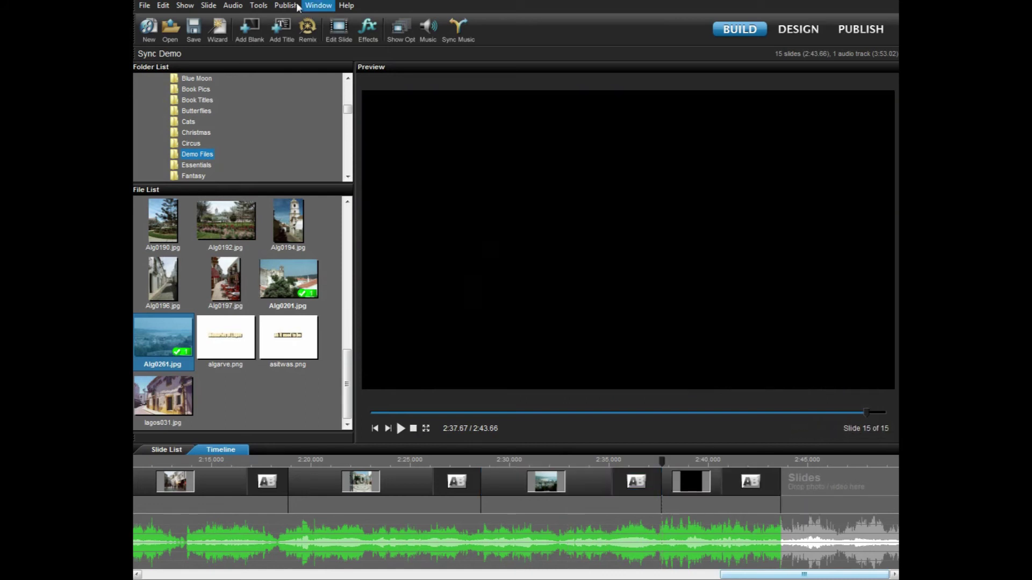
{"action": "left_click", "coordinate": [250, 34]}
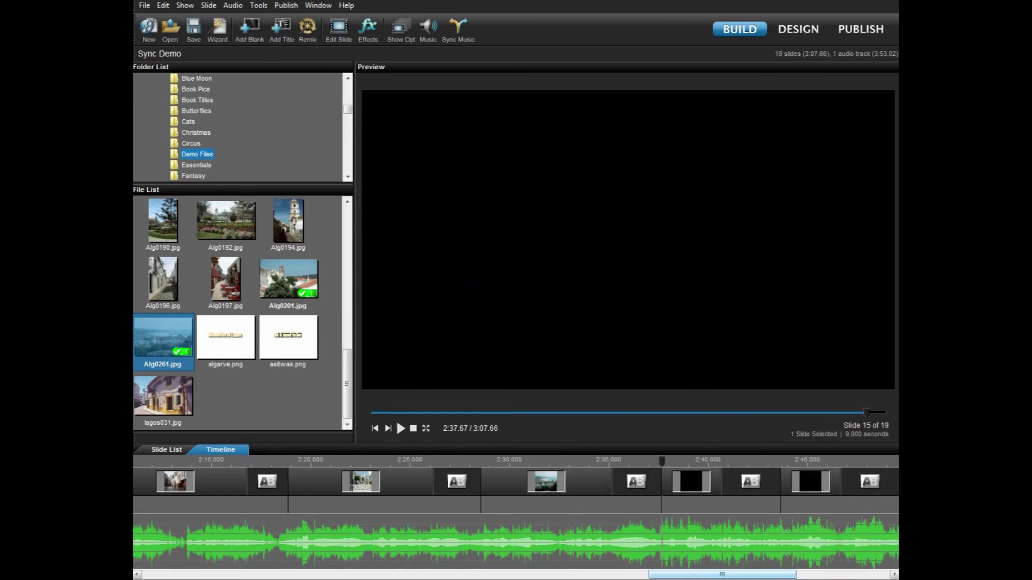
- Place the photo Alg0173.jpg on blank slide 15 and lengthen the slide to 13.181 seconds in total
{"action": "left_click_drag", "start_coordinate": [738, 578], "coordinate": [773, 576]}
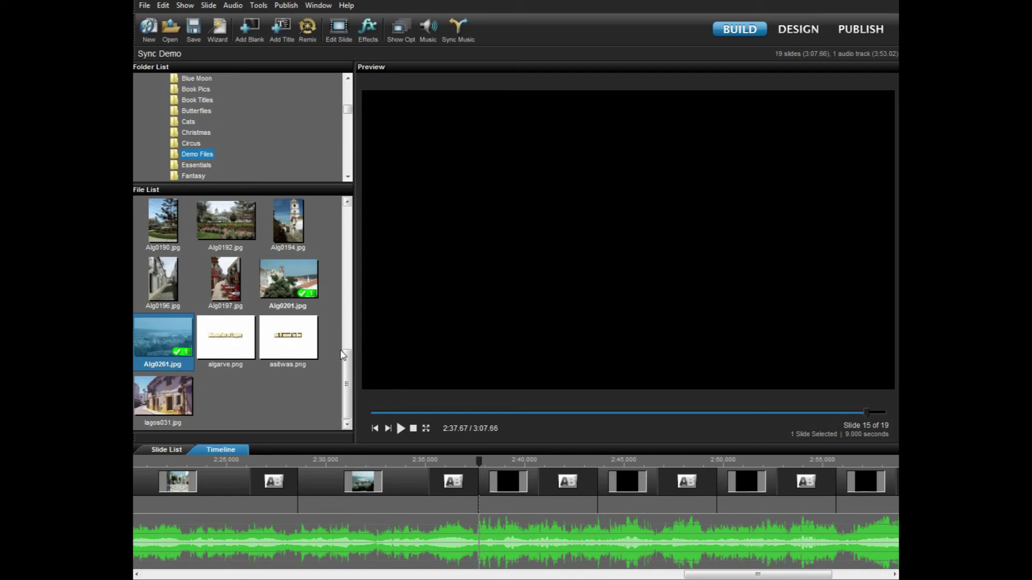
{"action": "left_click_drag", "start_coordinate": [347, 369], "coordinate": [354, 306]}
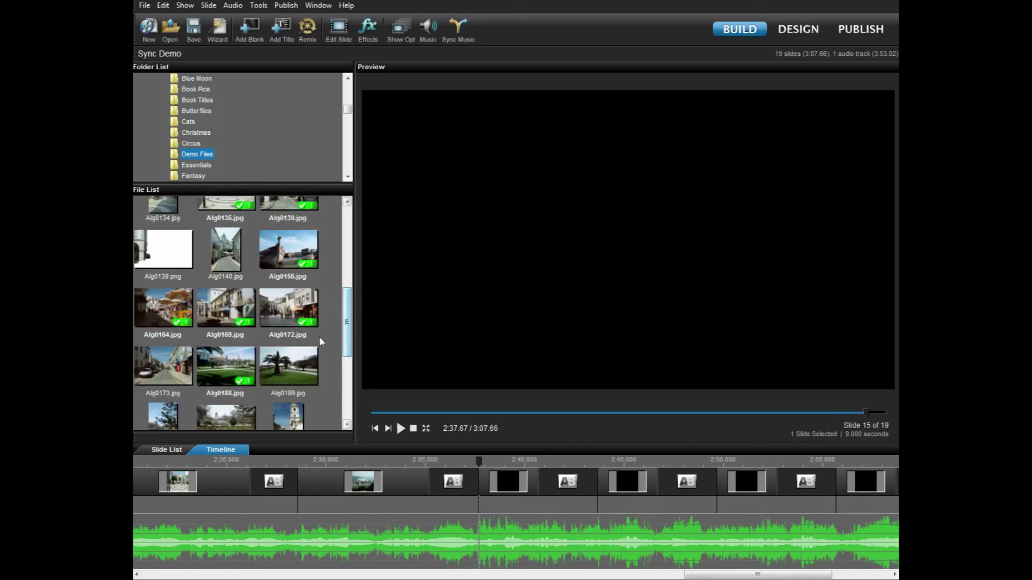
{"action": "mouse_move", "coordinate": [179, 366]}
{"action": "left_mouse_down"}
{"action": "mouse_move", "coordinate": [323, 481]}
{"action": "mouse_move", "coordinate": [530, 490]}
{"action": "left_mouse_up"}
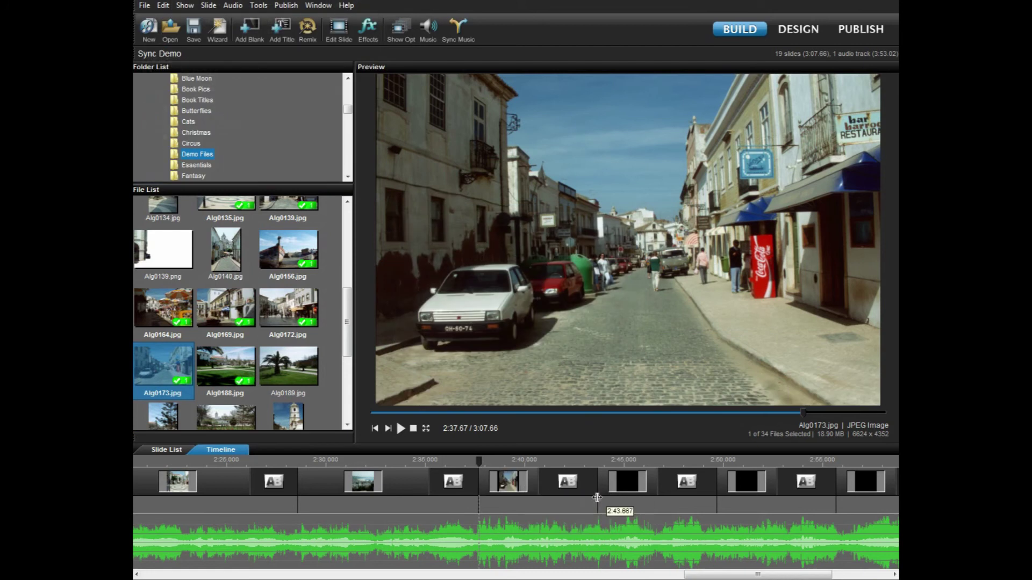
{"action": "left_click_drag", "start_coordinate": [717, 506], "coordinate": [691, 506]}
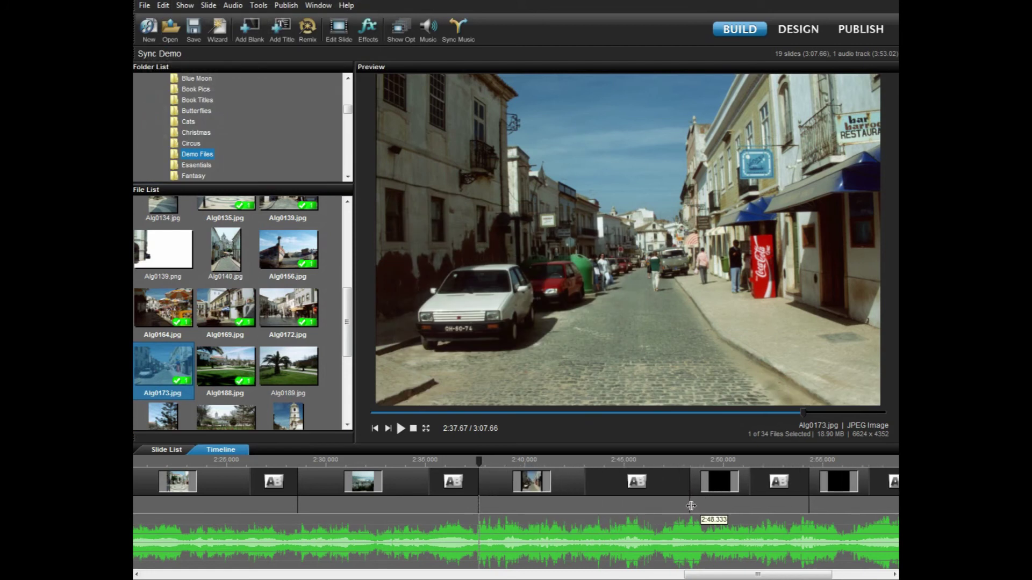
- Start slide 15's closing transition at about 2:46 and set its Alg0173 layer to Fill frame scaling with 101% zoom
{"action": "double_click", "coordinate": [589, 485]}
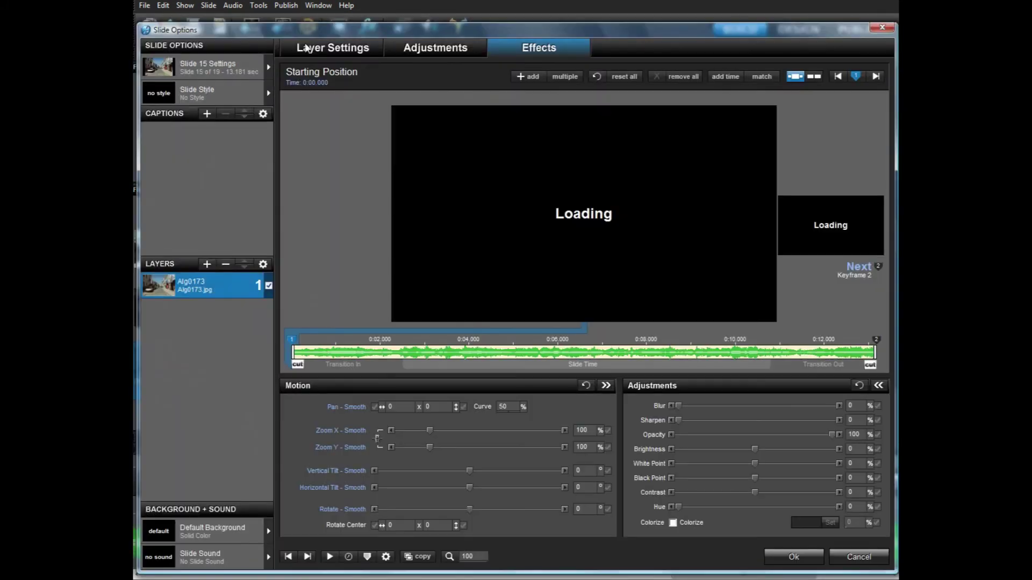
{"action": "left_click", "coordinate": [309, 50]}
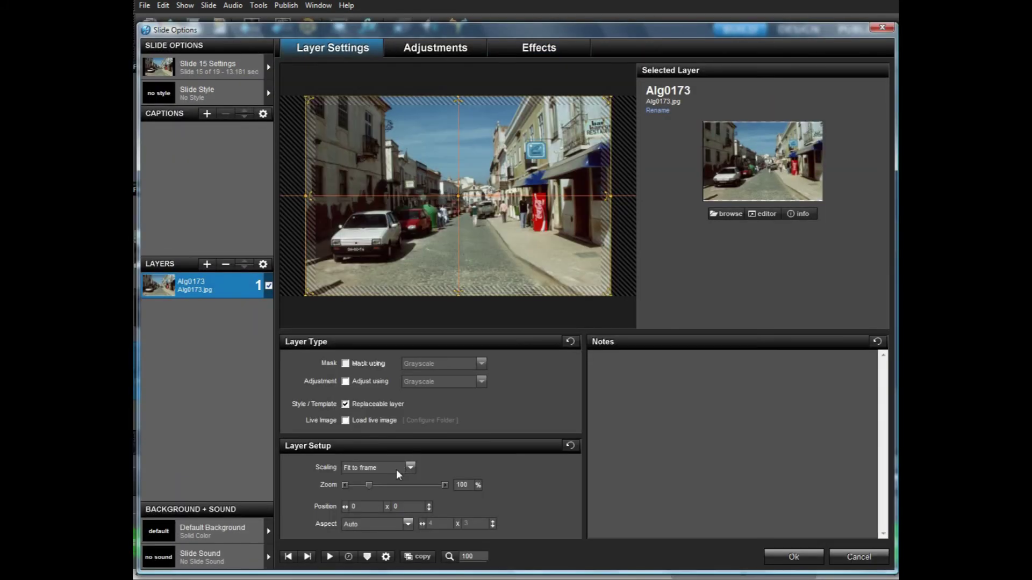
{"action": "left_click", "coordinate": [376, 465]}
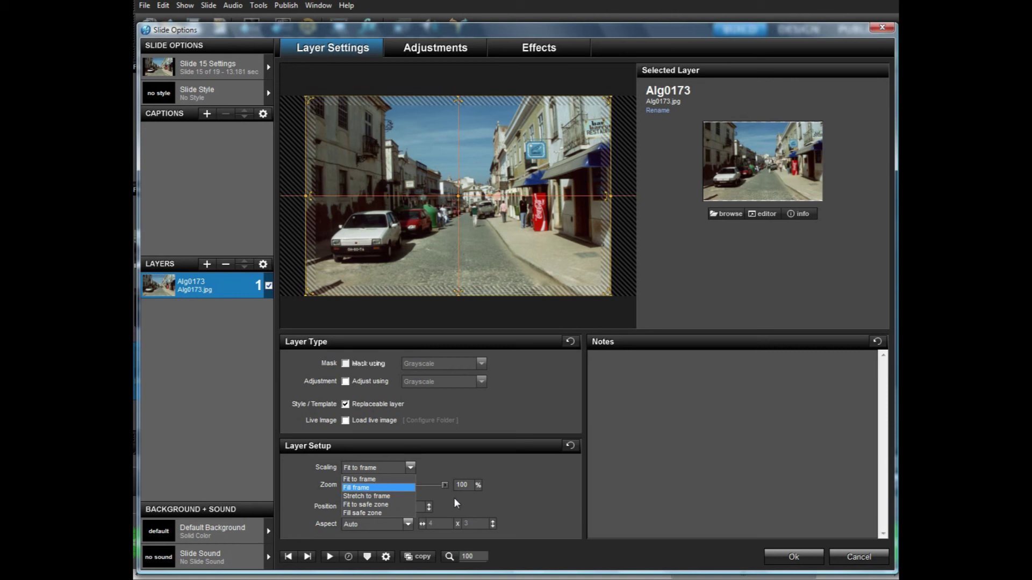
{"action": "left_click", "coordinate": [367, 486]}
{"action": "left_click", "coordinate": [465, 486]}
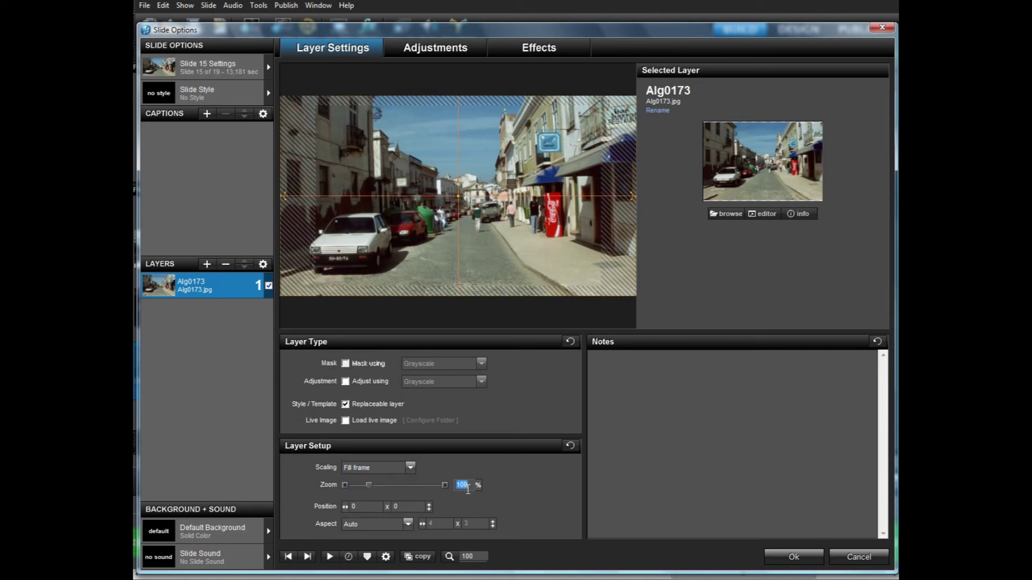
{"action": "type", "text": "101"}
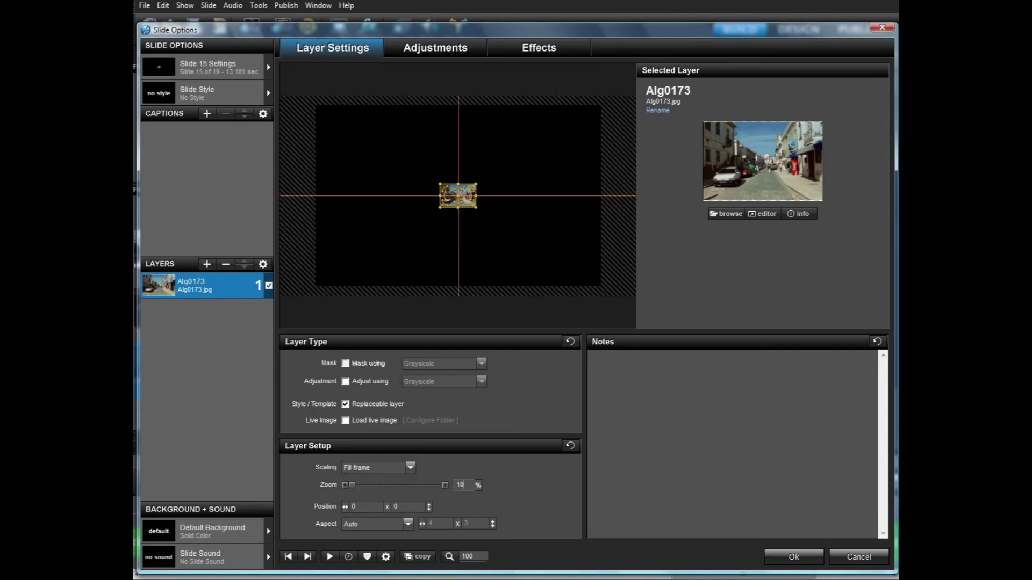
{"action": "left_click", "coordinate": [537, 48]}
{"action": "left_click", "coordinate": [803, 556]}
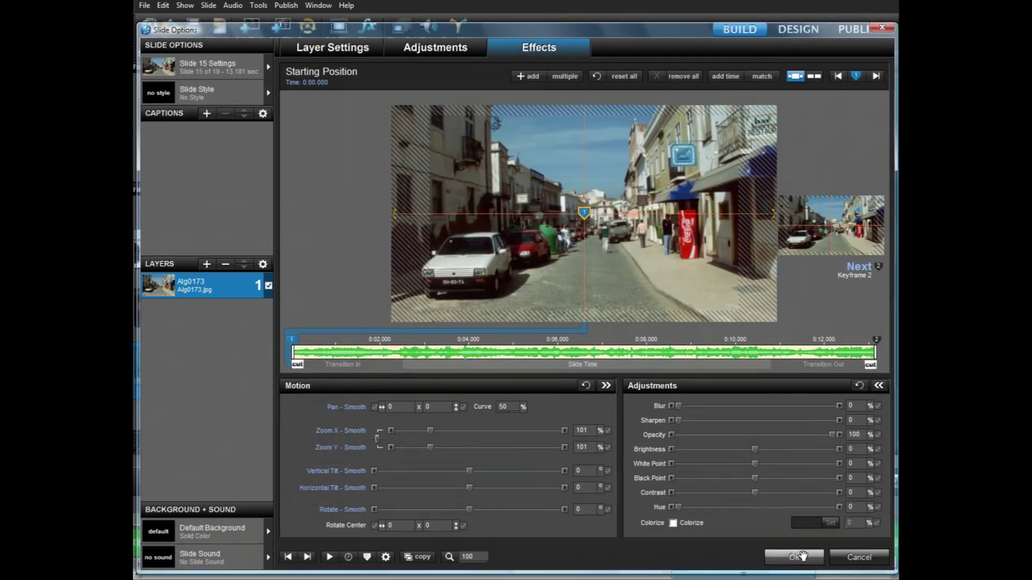
- Audition slide 15 from about 2:34.3, then shorten it to 12.060 seconds in total with its closing transition starting at about 2:45
{"action": "left_click", "coordinate": [412, 463]}
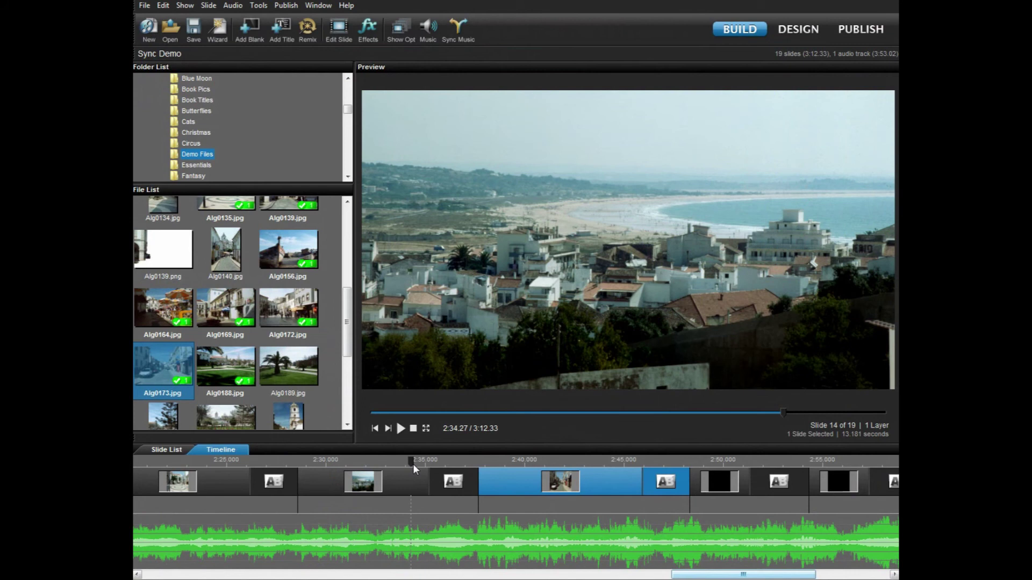
{"action": "left_click", "coordinate": [400, 429]}
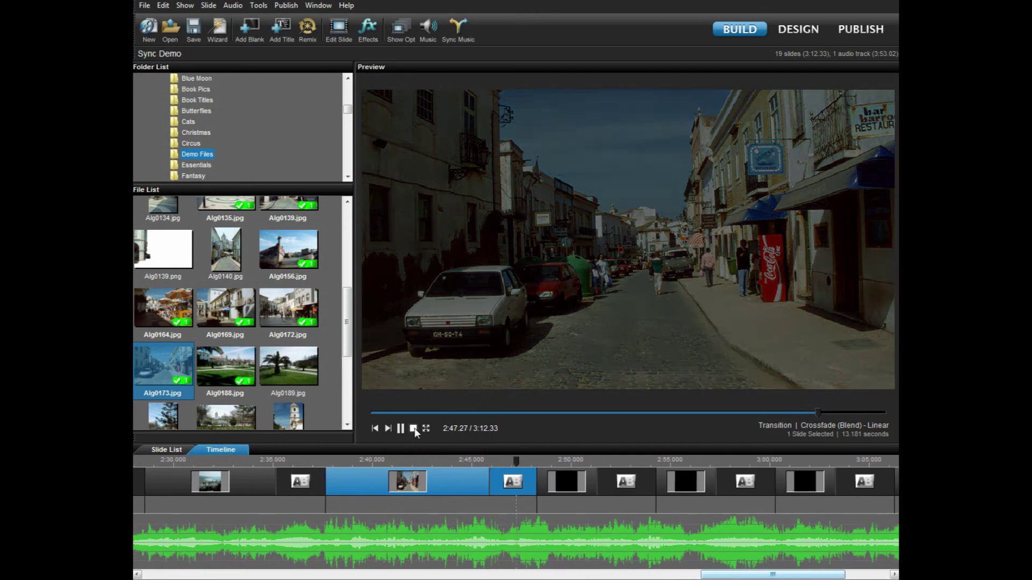
{"action": "left_click", "coordinate": [413, 429]}
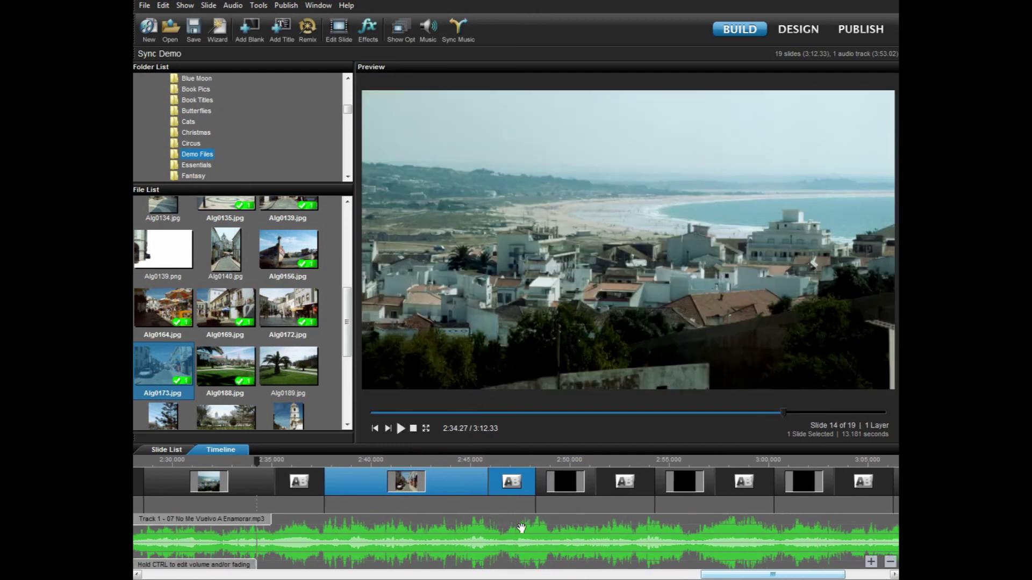
{"action": "left_click_drag", "start_coordinate": [534, 505], "coordinate": [472, 494]}
- Replay slide 15's ending from about 2:42.8 to check its closing transition against the music
{"action": "left_click", "coordinate": [427, 462]}
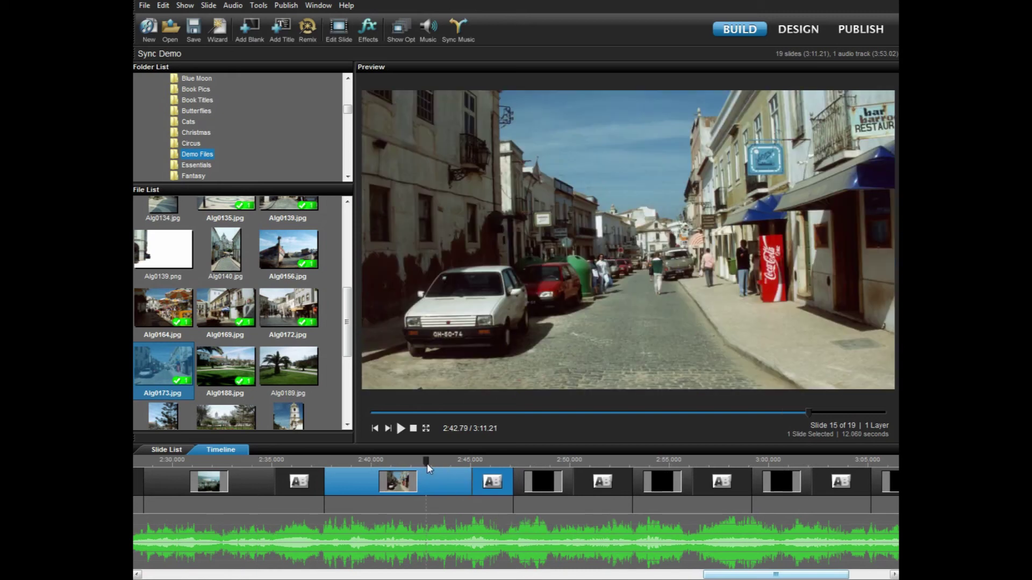
{"action": "left_click", "coordinate": [400, 430]}
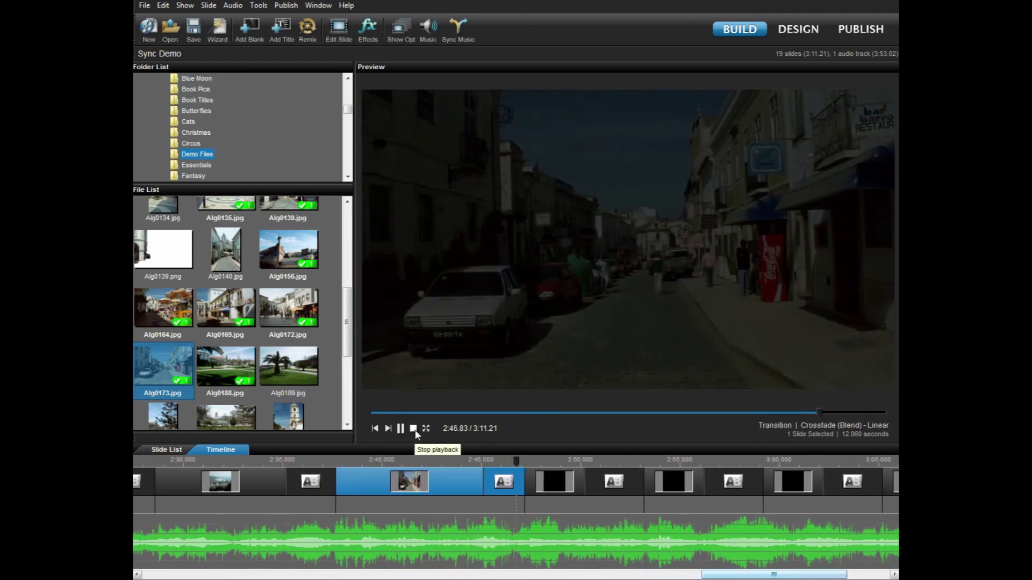
{"action": "left_click", "coordinate": [413, 429]}
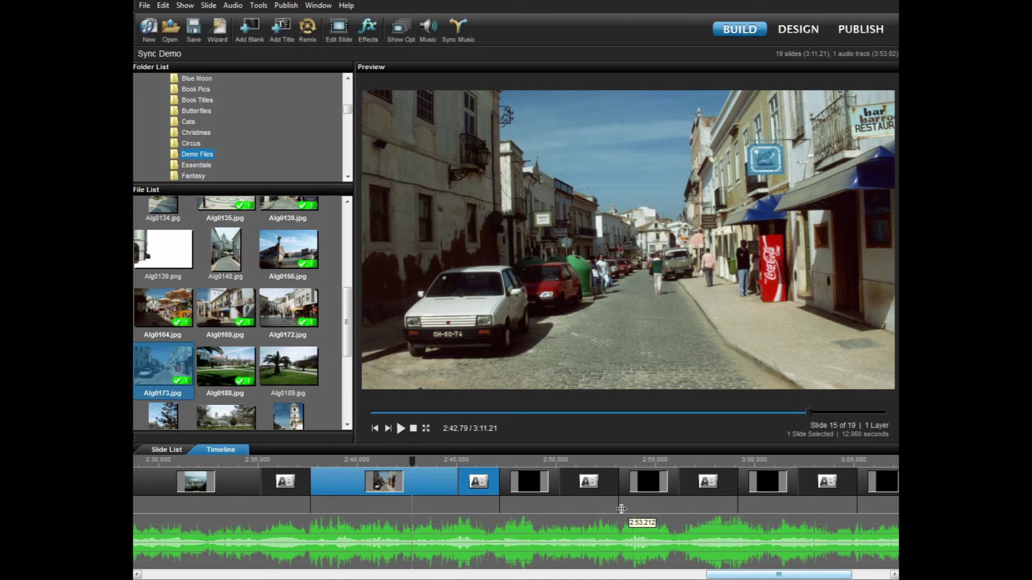
- Lengthen blank slide 16 to 12.818 seconds in total with its closing transition starting at about 2:56, and place the photo Alg0192.jpg on it
{"action": "left_click_drag", "start_coordinate": [621, 509], "coordinate": [713, 509]}
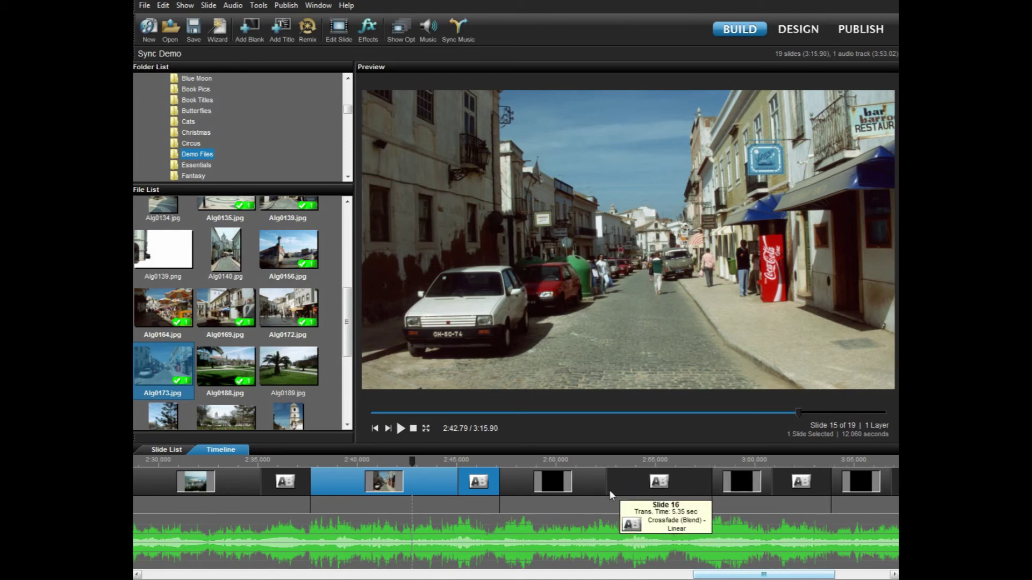
{"action": "left_click_drag", "start_coordinate": [610, 490], "coordinate": [673, 489]}
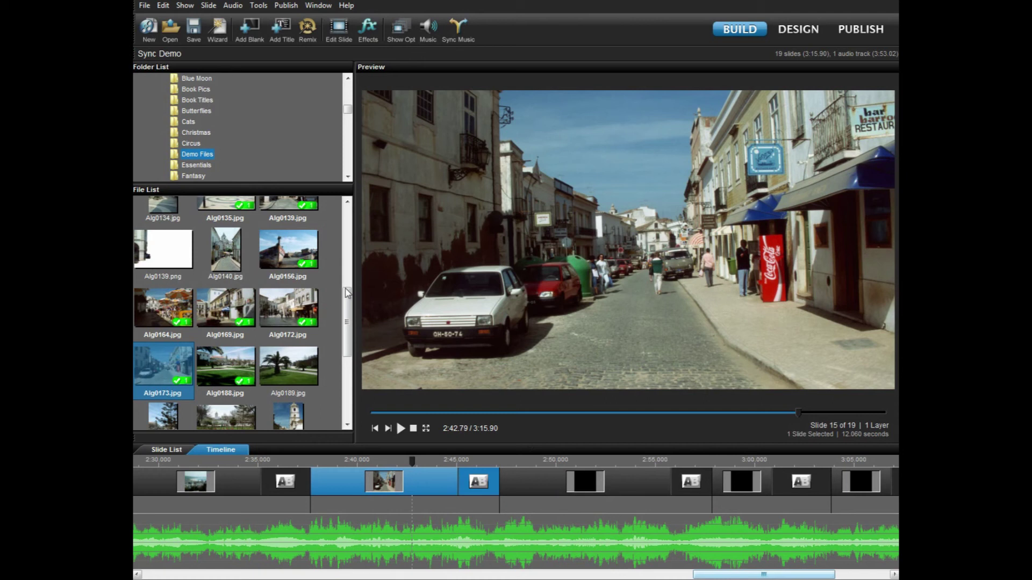
{"action": "left_click_drag", "start_coordinate": [350, 322], "coordinate": [351, 367]}
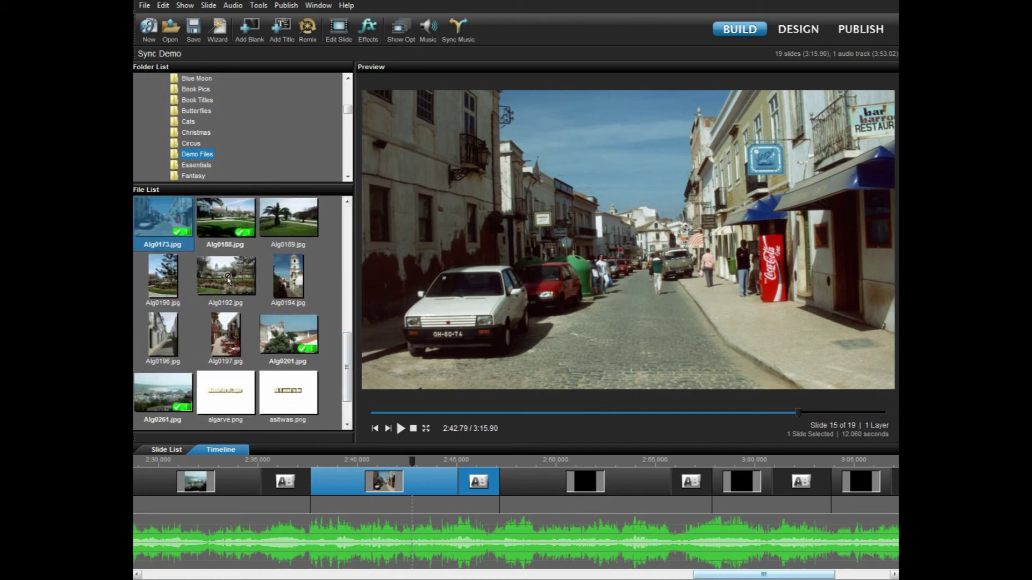
{"action": "left_click", "coordinate": [226, 276]}
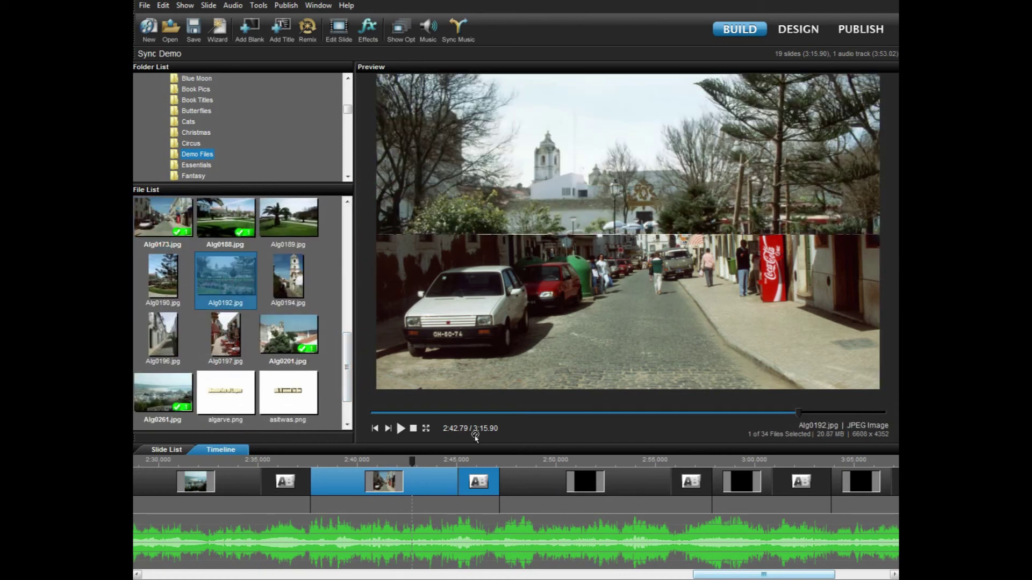
- Set slide 16's Alg0192 layer to Fill frame scaling with 101% zoom and apply the slide options
{"action": "double_click", "coordinate": [547, 480]}
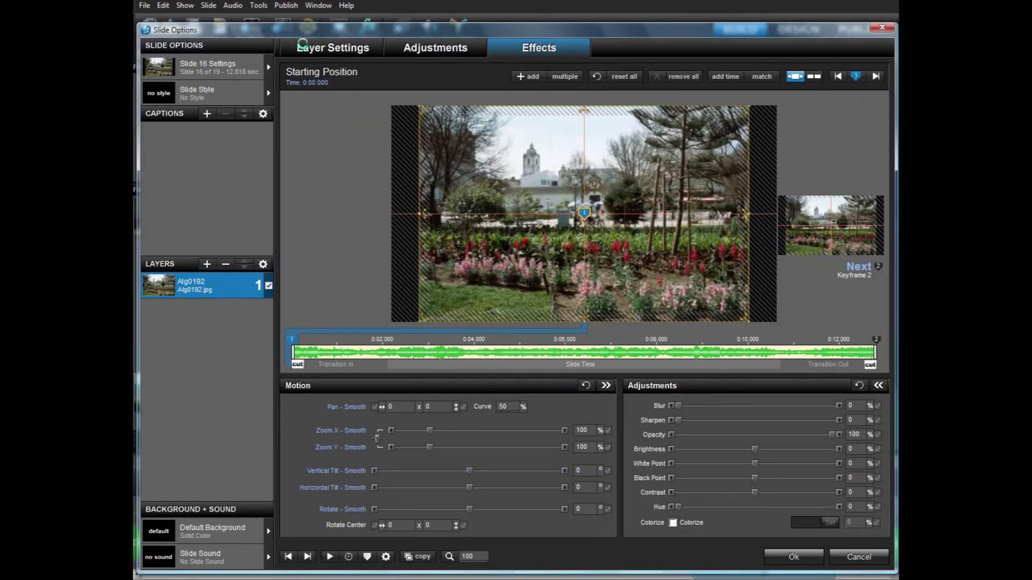
{"action": "left_click", "coordinate": [333, 48]}
{"action": "left_click", "coordinate": [384, 465]}
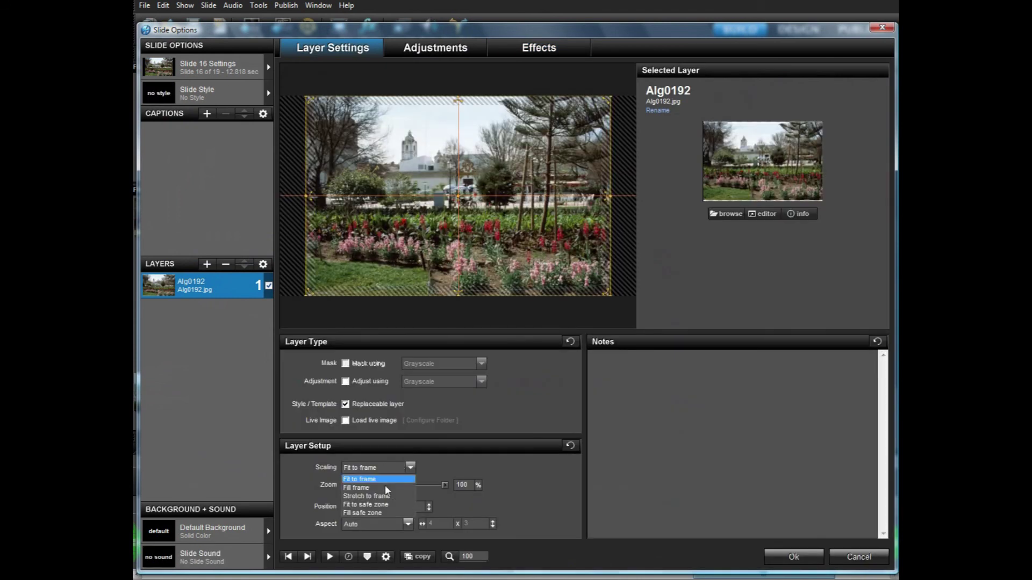
{"action": "left_click", "coordinate": [385, 488]}
{"action": "double_click", "coordinate": [471, 485]}
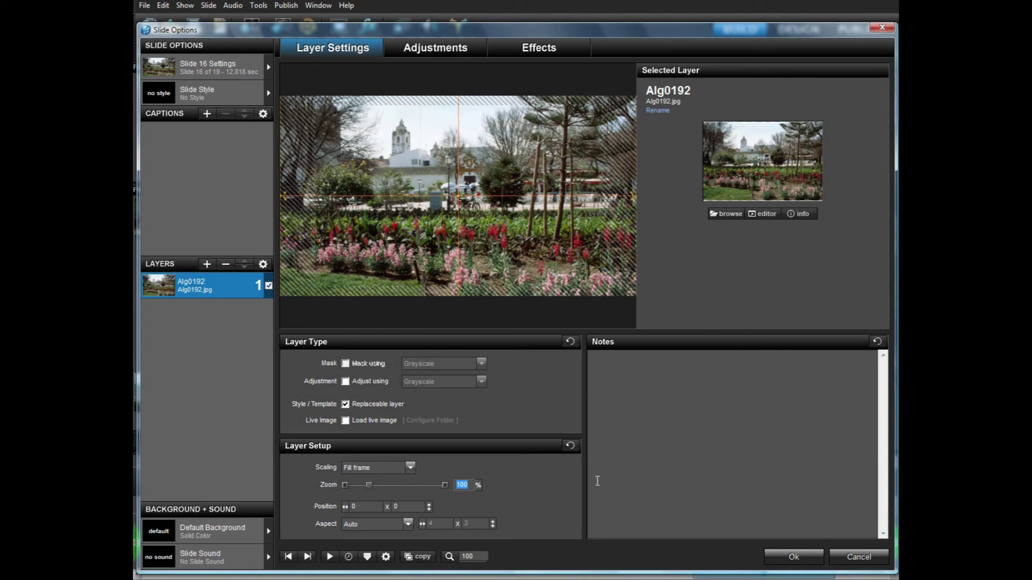
{"action": "type", "text": "101"}
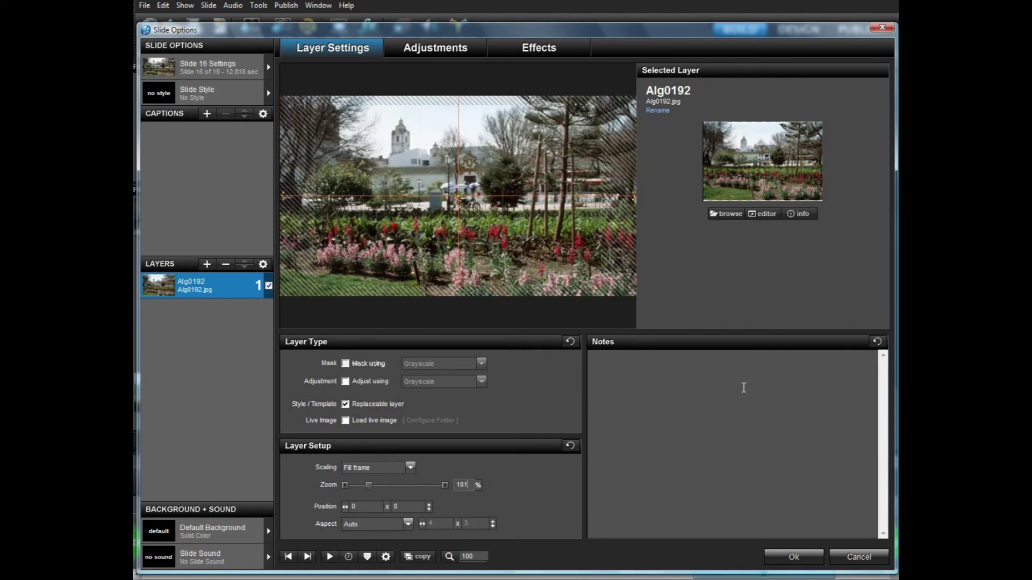
{"action": "left_click", "coordinate": [533, 48]}
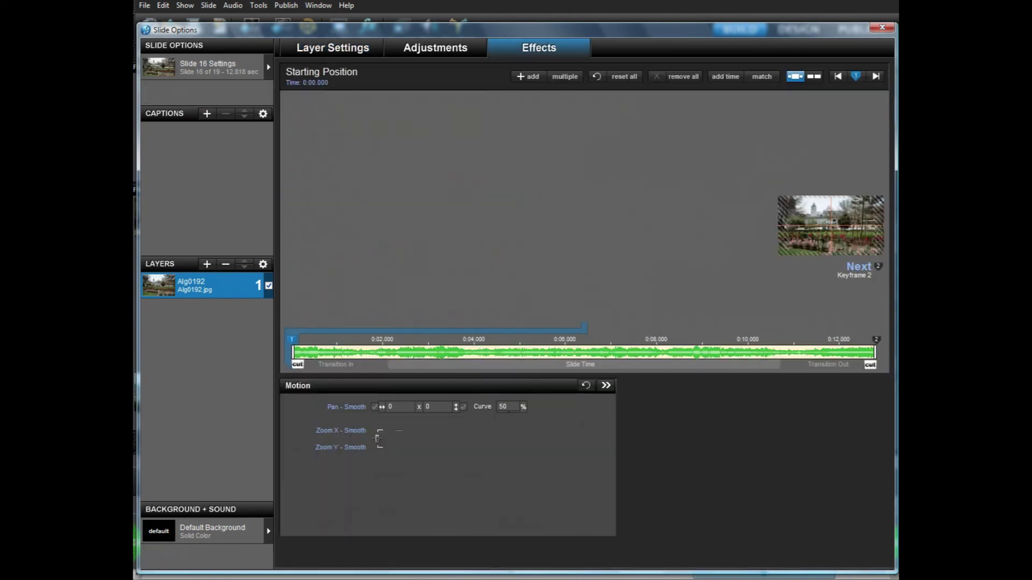
{"action": "left_click", "coordinate": [791, 559]}
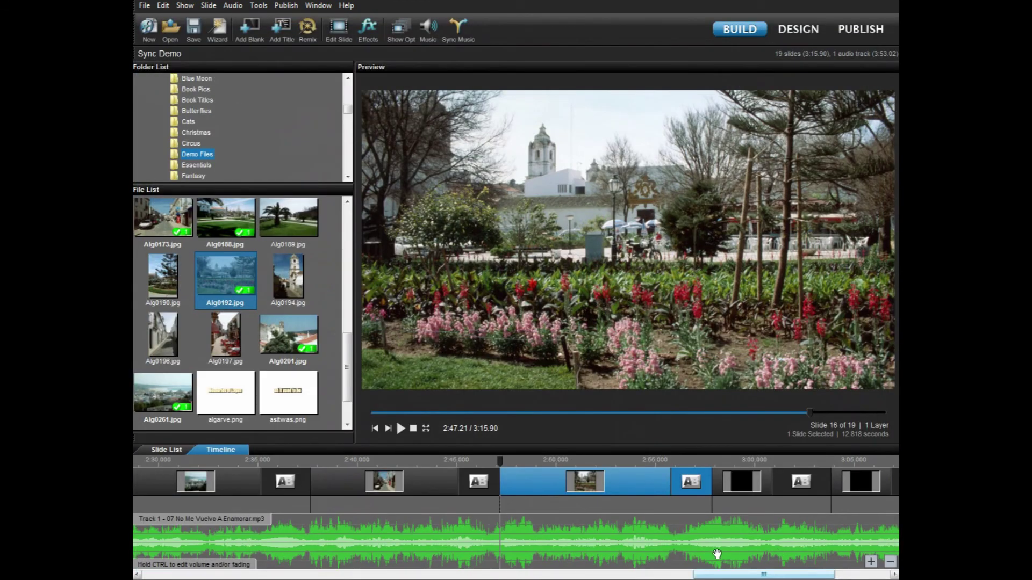
- Audition slide 16 from about 2:43.6, then shorten it to 11.364 seconds in total with its closing transition starting at about 2:54
{"action": "left_click", "coordinate": [429, 462]}
{"action": "left_click", "coordinate": [400, 430]}
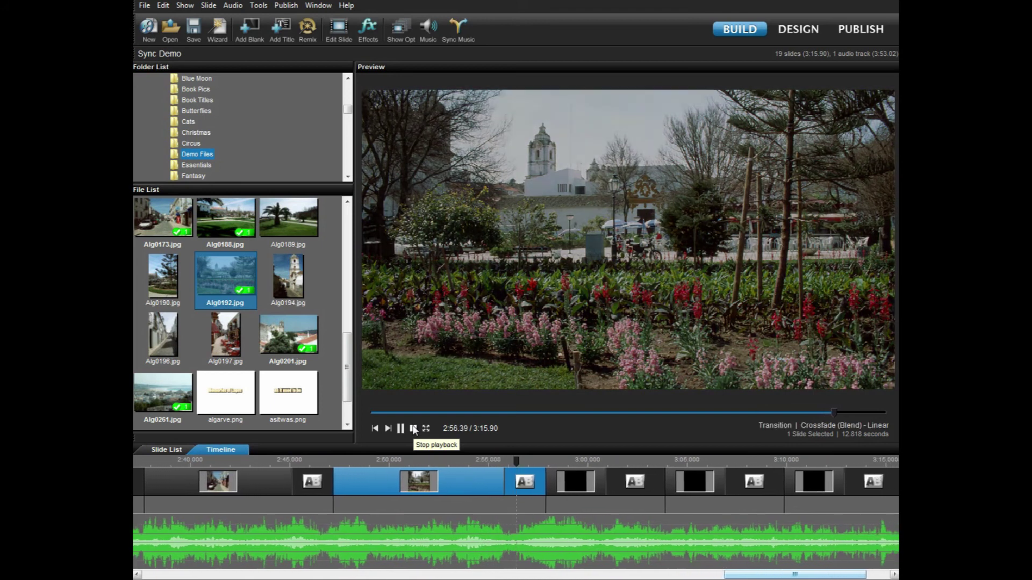
{"action": "left_click", "coordinate": [413, 428]}
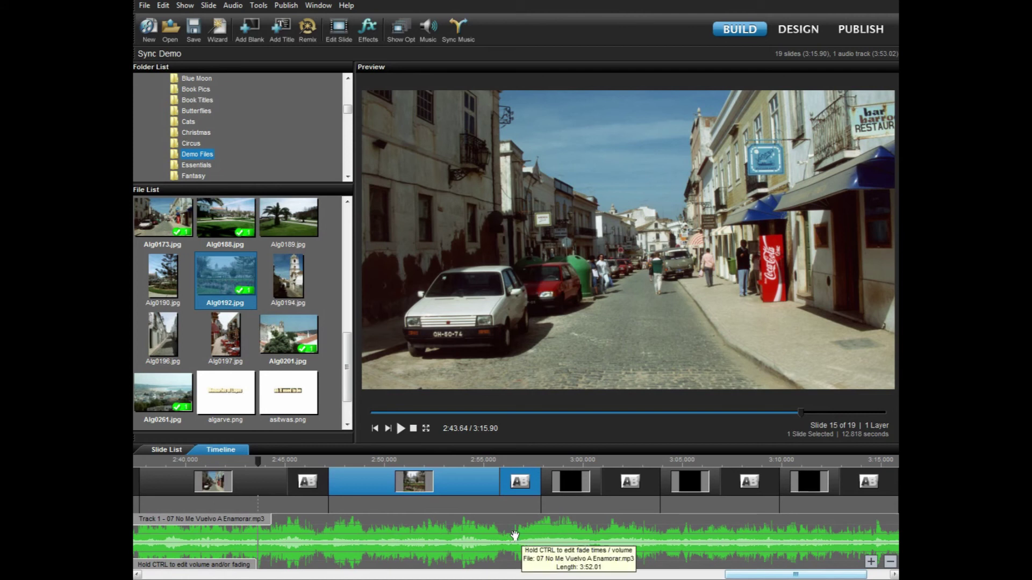
{"action": "left_click_drag", "start_coordinate": [542, 508], "coordinate": [512, 510]}
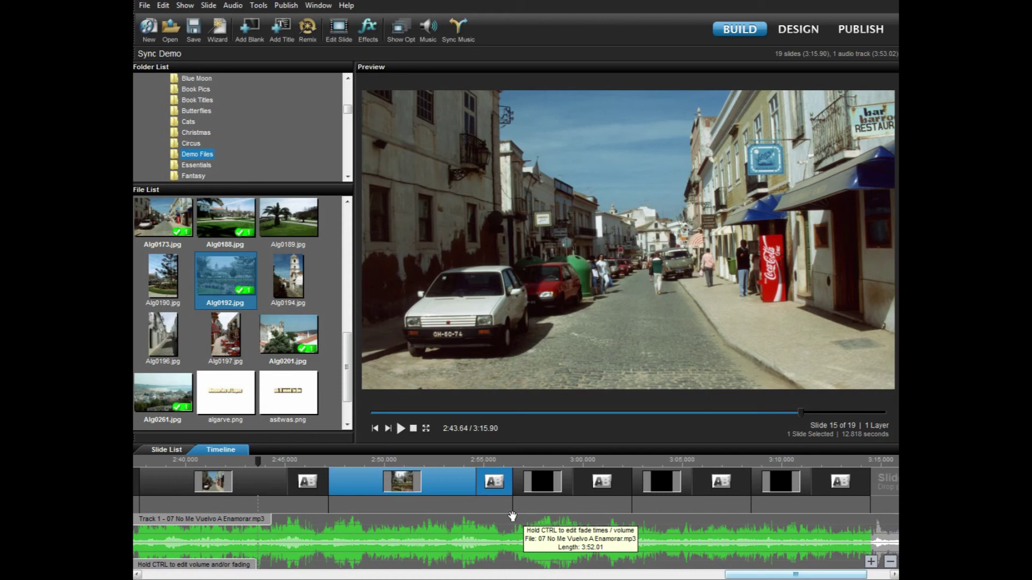
{"action": "left_click_drag", "start_coordinate": [478, 493], "coordinate": [463, 497]}
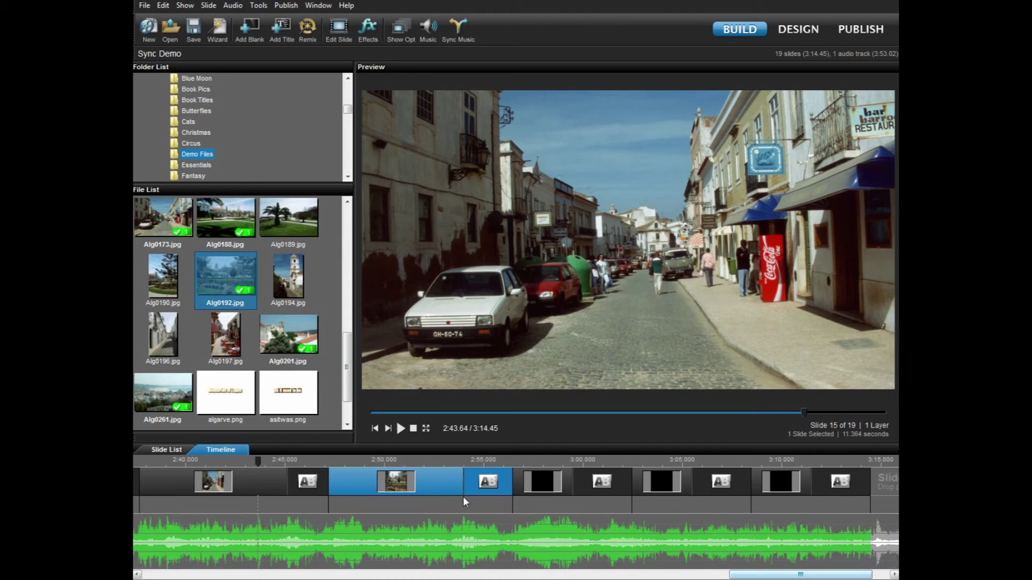
- Replay slide 16's ending from about 2:51.5 to check its closing transition against the music
{"action": "left_click", "coordinate": [415, 460]}
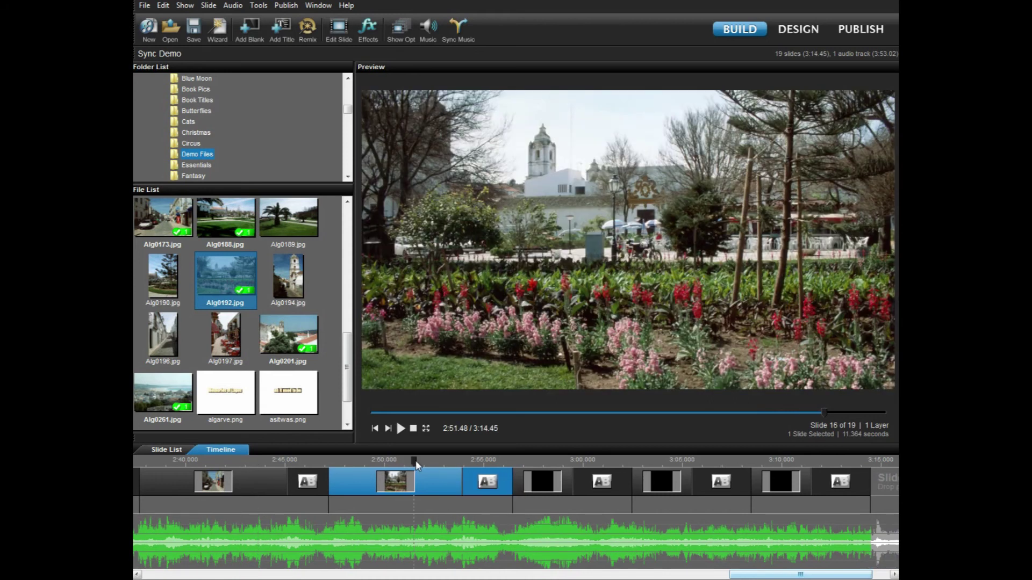
{"action": "left_click", "coordinate": [401, 429]}
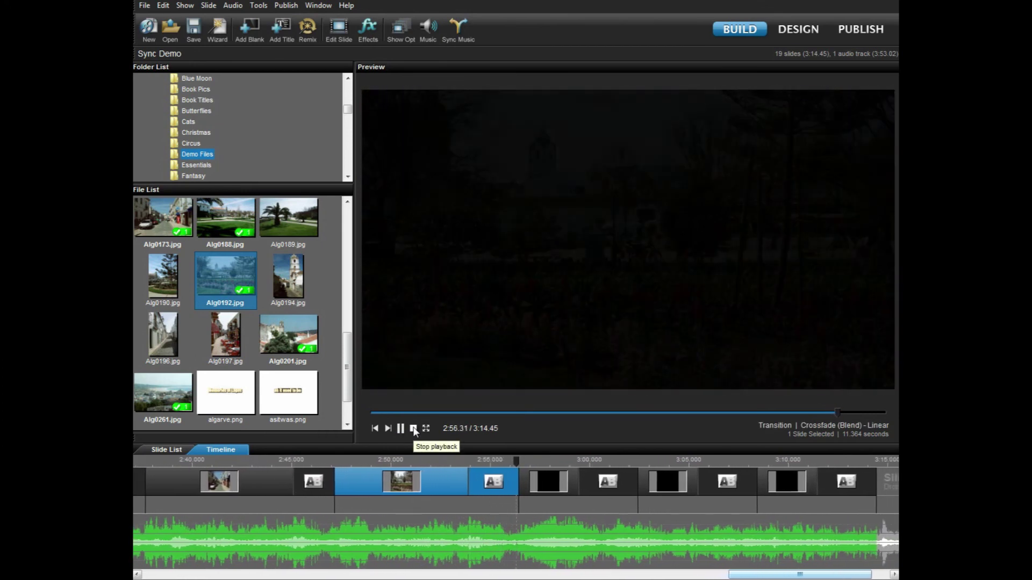
{"action": "left_click", "coordinate": [414, 429]}
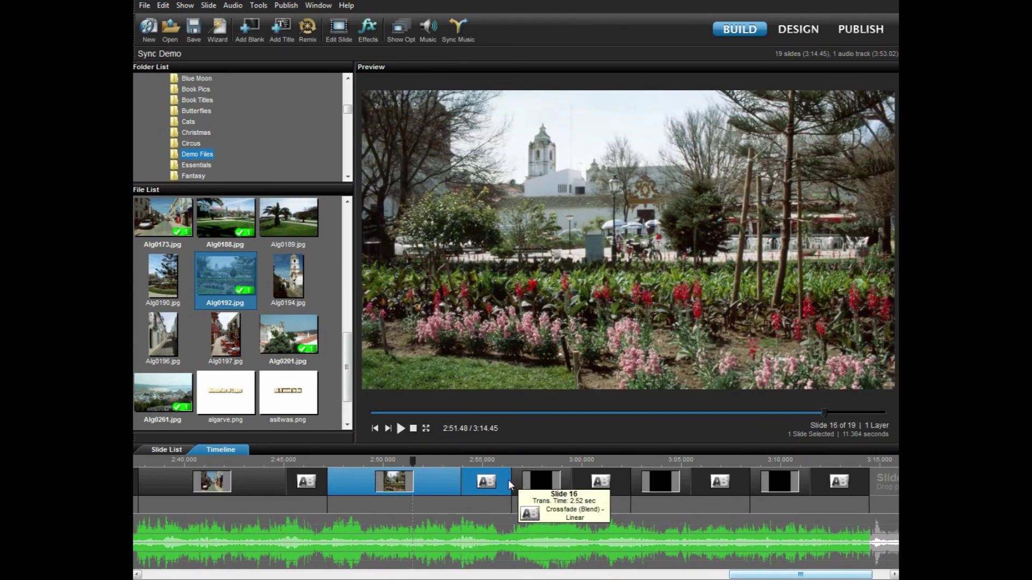
- Lengthen blank slide 17 to 14.031 seconds in total, ending at about 3:08, and save the show
{"action": "left_click_drag", "start_coordinate": [634, 508], "coordinate": [701, 490]}
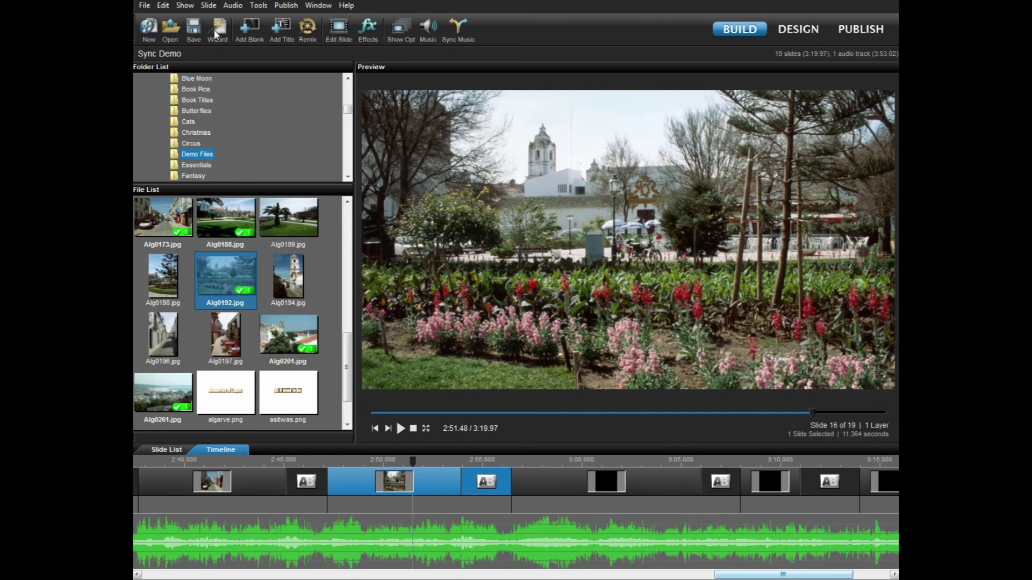
{"action": "left_click", "coordinate": [191, 30]}
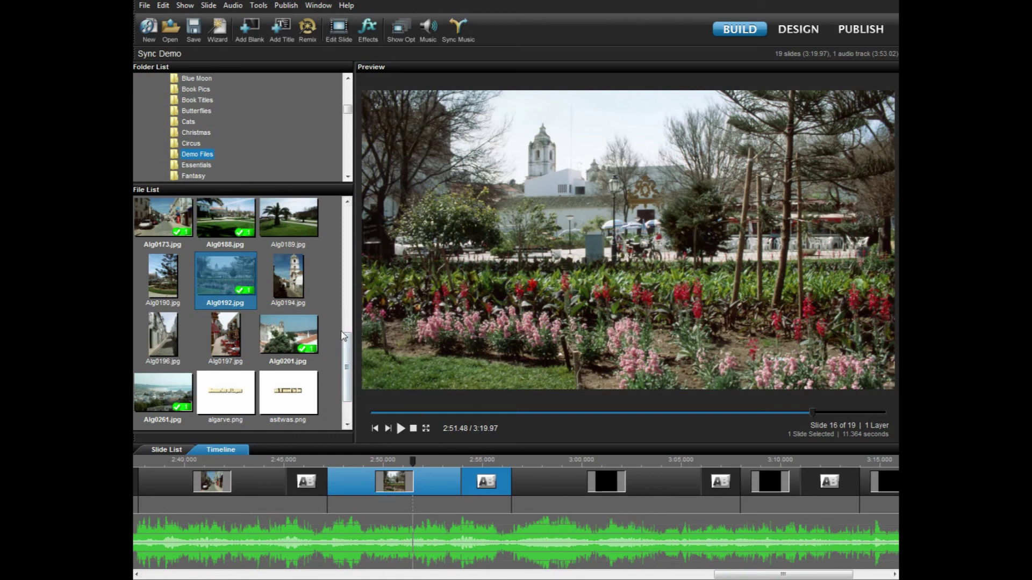
- Place the photo Alg0189.jpg on slide 17 and set its layer to Fill frame scaling with 101% zoom
{"action": "left_click", "coordinate": [303, 236]}
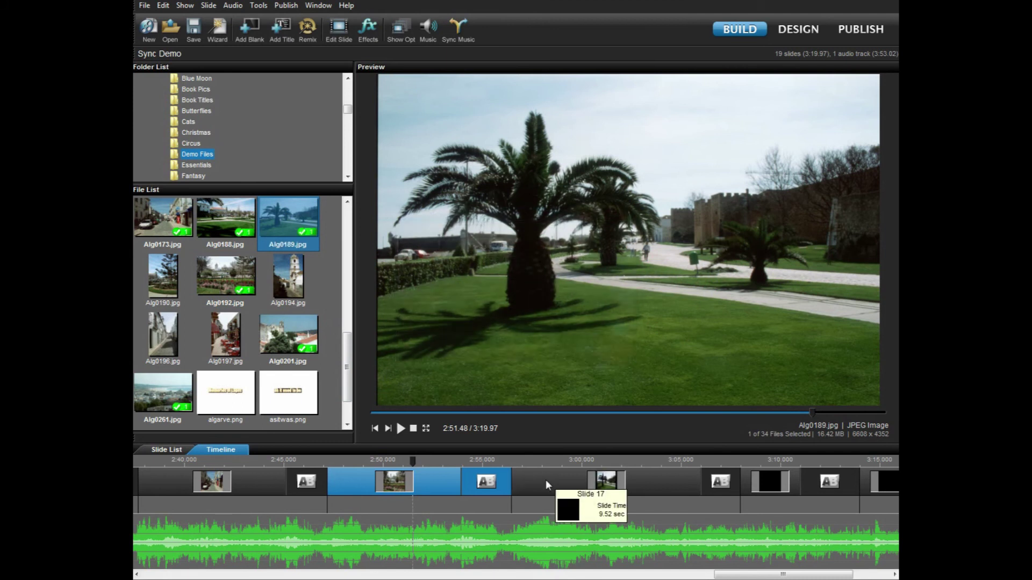
{"action": "double_click", "coordinate": [546, 479]}
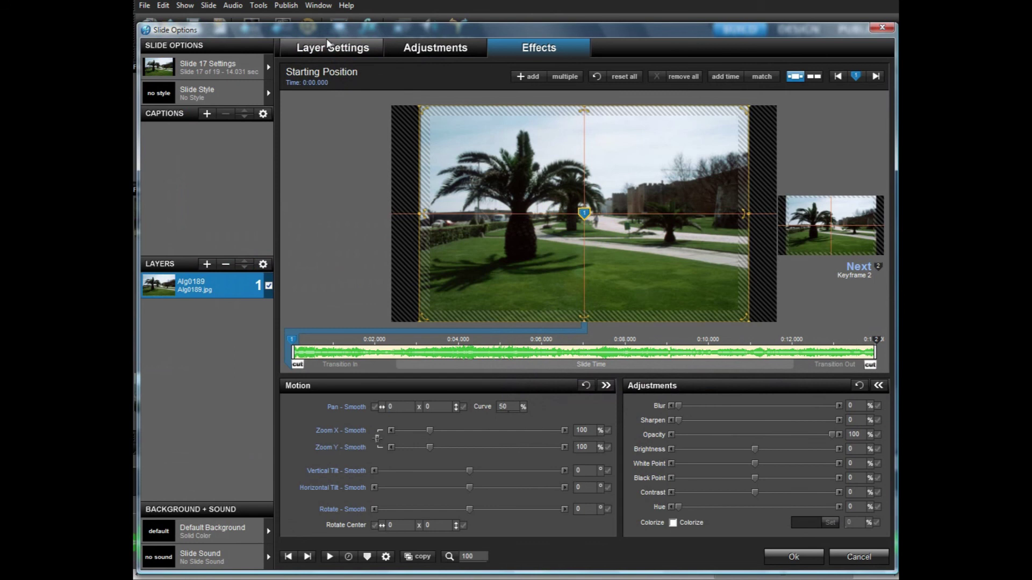
{"action": "left_click", "coordinate": [325, 47]}
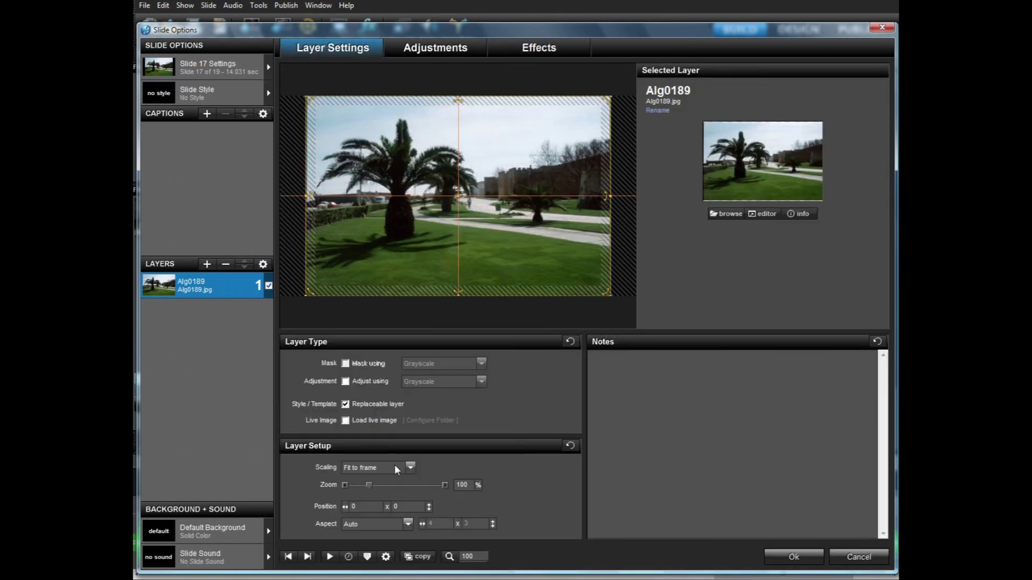
{"action": "left_click", "coordinate": [395, 465]}
{"action": "left_click", "coordinate": [369, 487]}
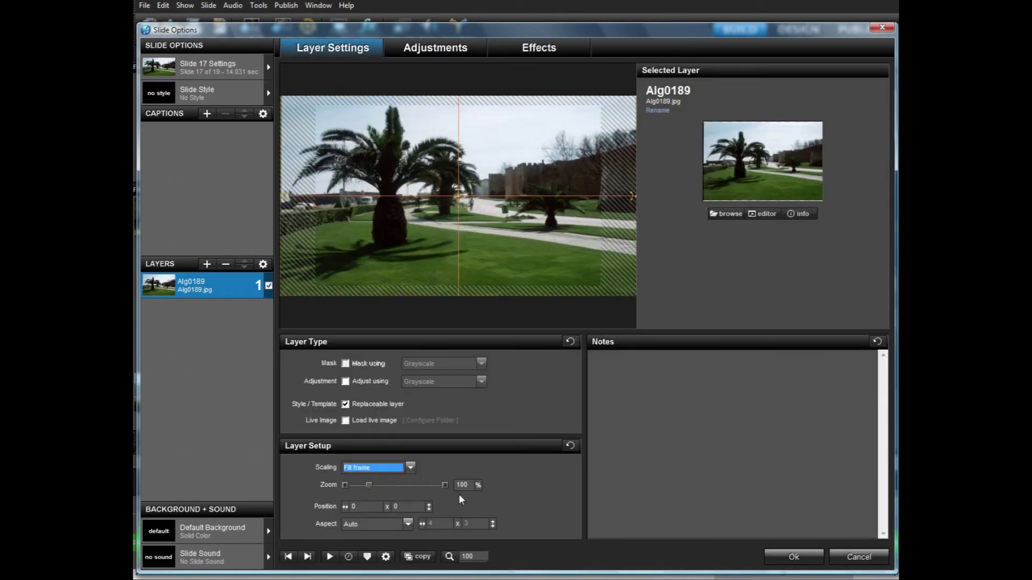
{"action": "left_click", "coordinate": [472, 485]}
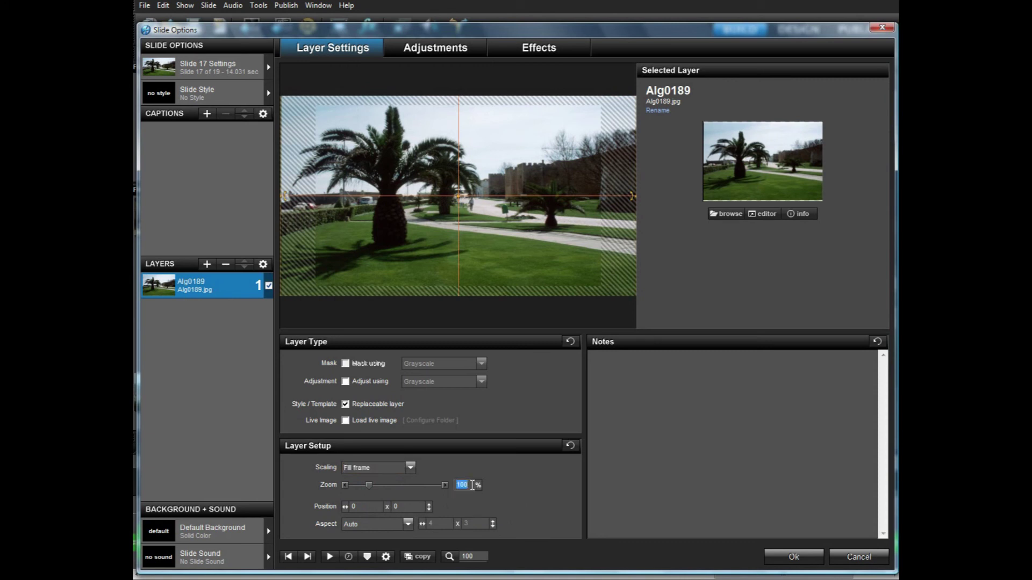
{"action": "type", "text": "101"}
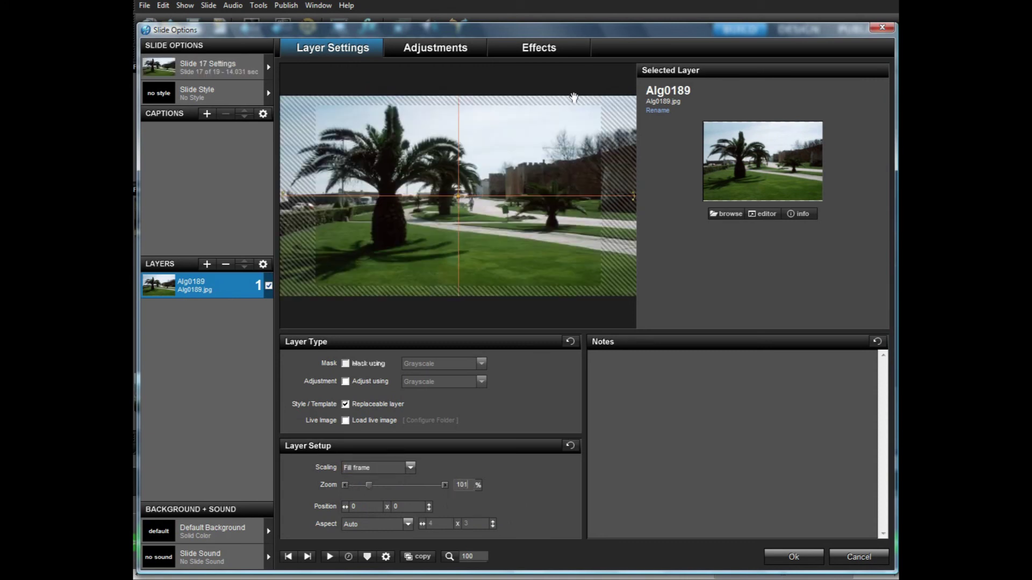
- Raise the Alg0189 layer's white point to 4% and apply slide 17's options
{"action": "left_click", "coordinate": [444, 49]}
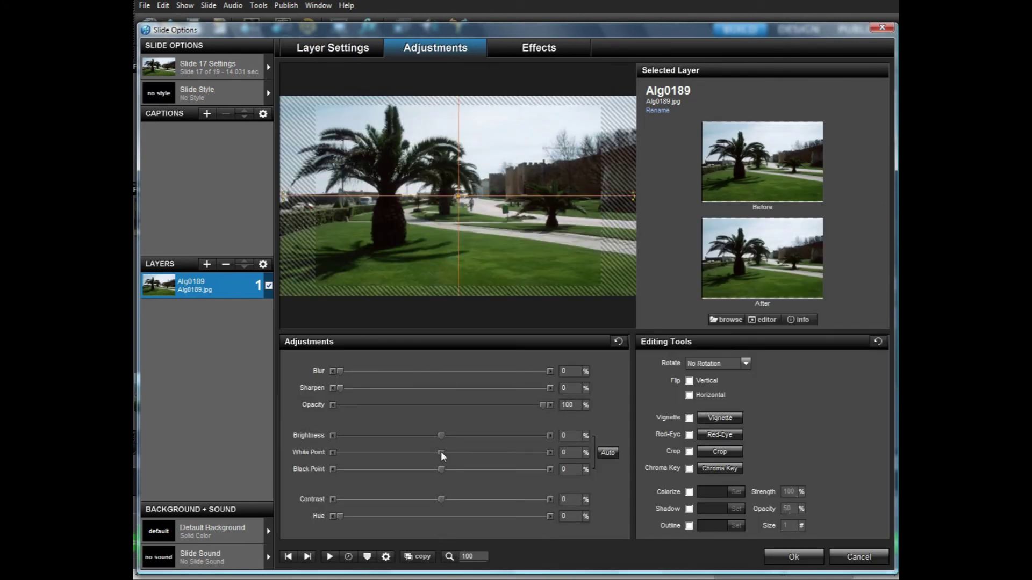
{"action": "left_click_drag", "start_coordinate": [446, 453], "coordinate": [447, 453]}
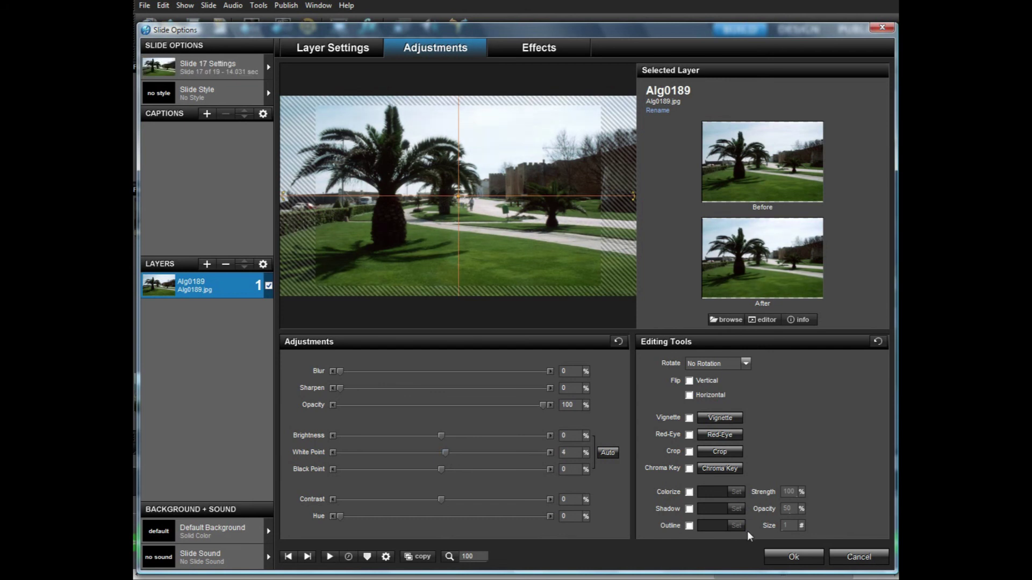
{"action": "left_click", "coordinate": [542, 47]}
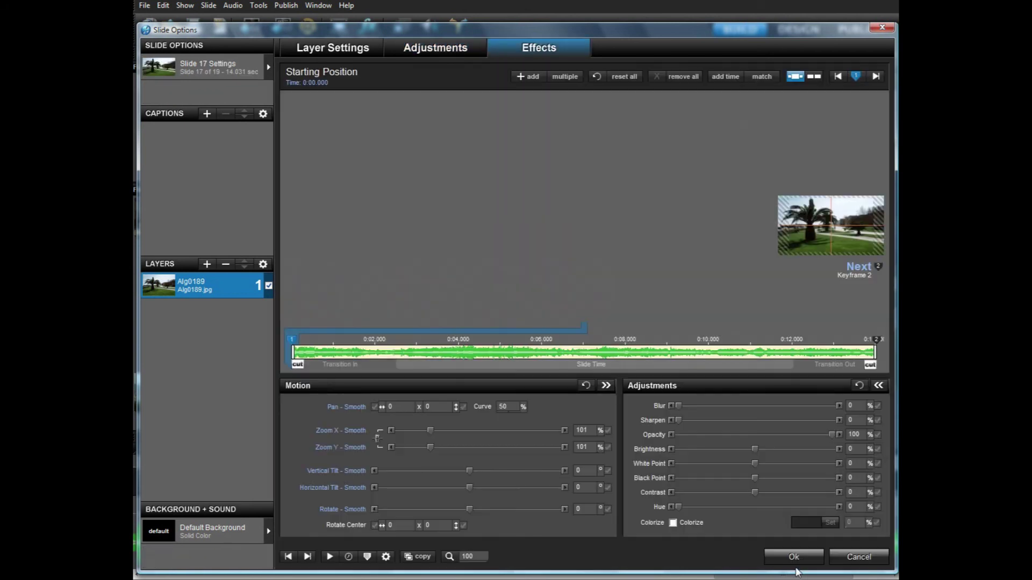
{"action": "left_click", "coordinate": [795, 560]}
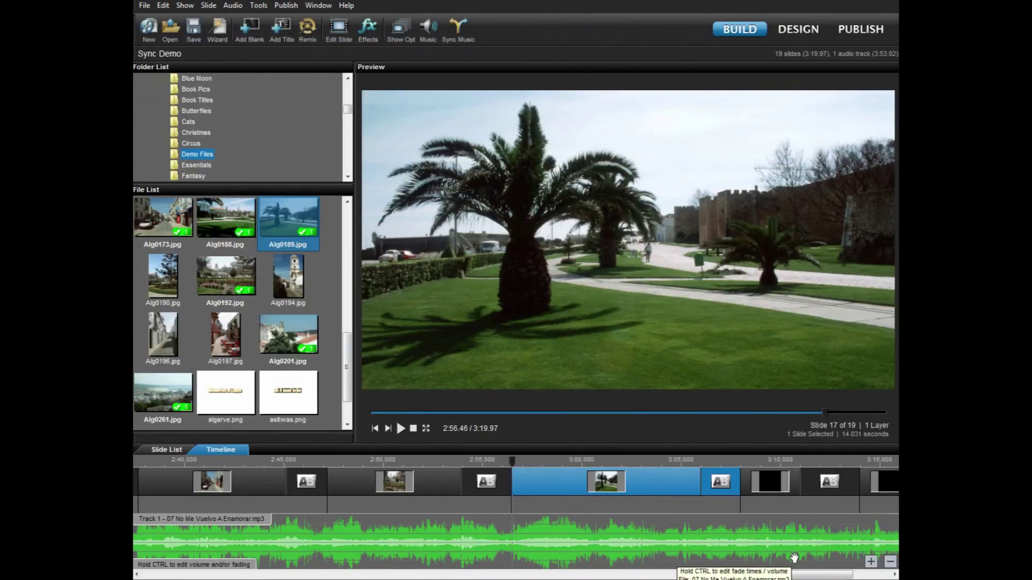
- Audition slide 17 from about 2:54, then shorten it to 11.758 seconds in total with its closing transition starting at about 3:03
{"action": "left_click", "coordinate": [462, 461]}
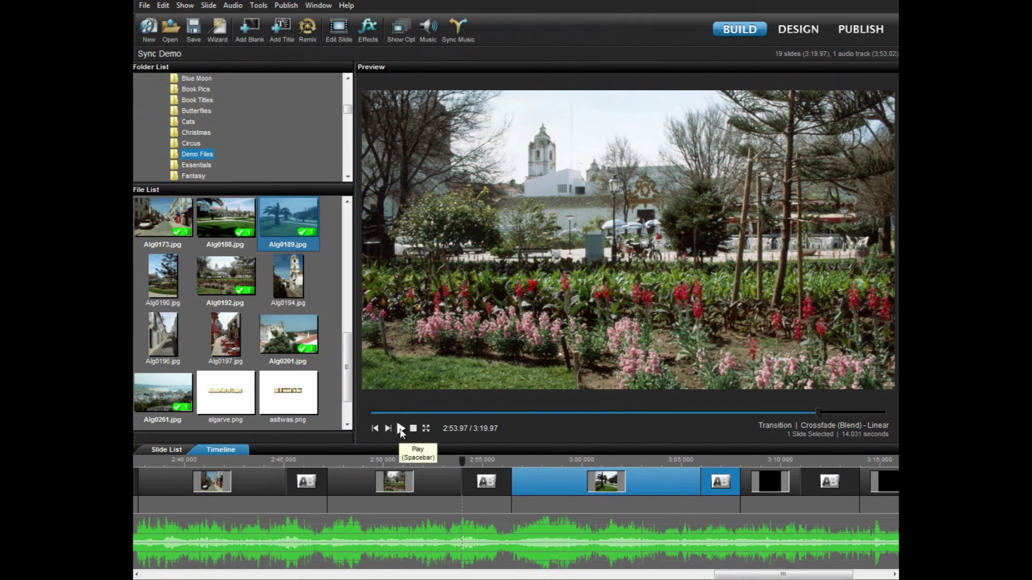
{"action": "left_click", "coordinate": [401, 429]}
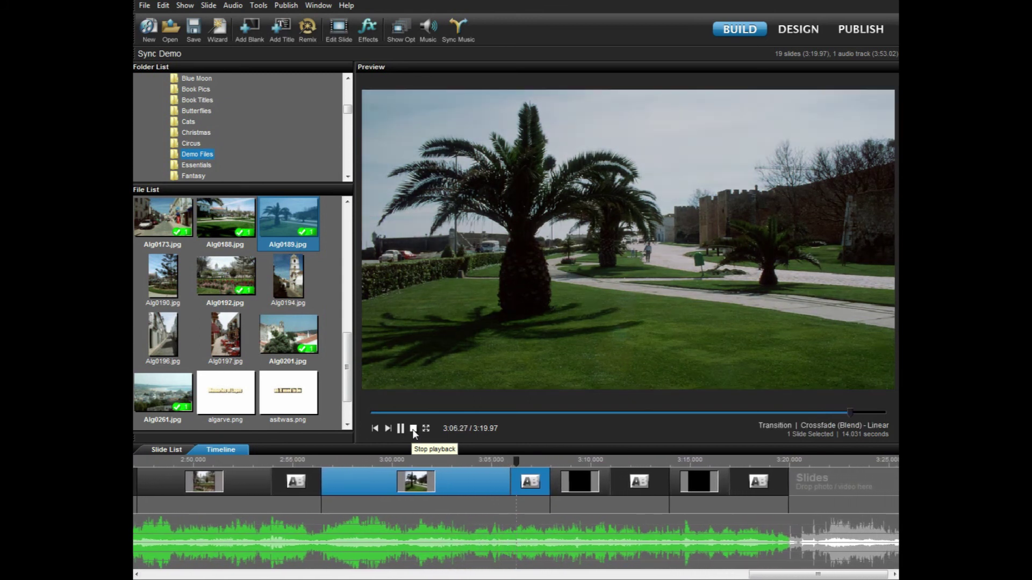
{"action": "left_click", "coordinate": [414, 430]}
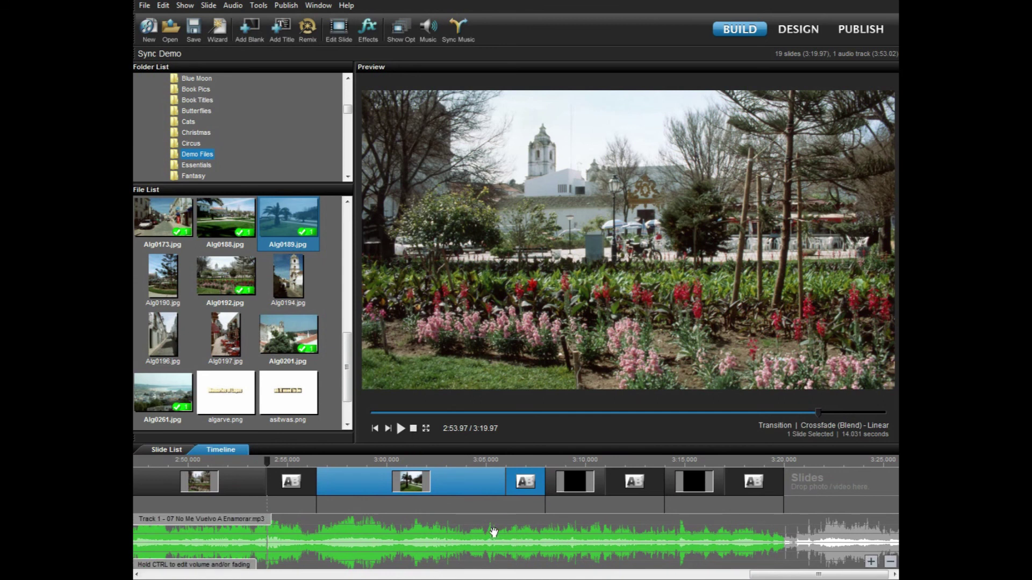
{"action": "left_click_drag", "start_coordinate": [544, 507], "coordinate": [489, 490]}
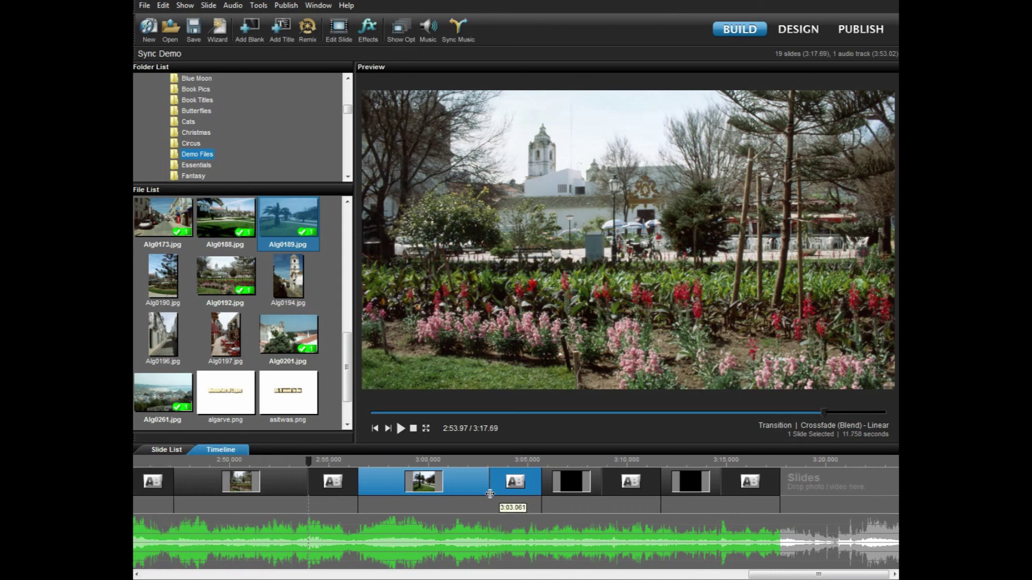
- Replay slide 17's ending from about 3:00.8 to check its closing transition against the music
{"action": "left_click", "coordinate": [445, 460]}
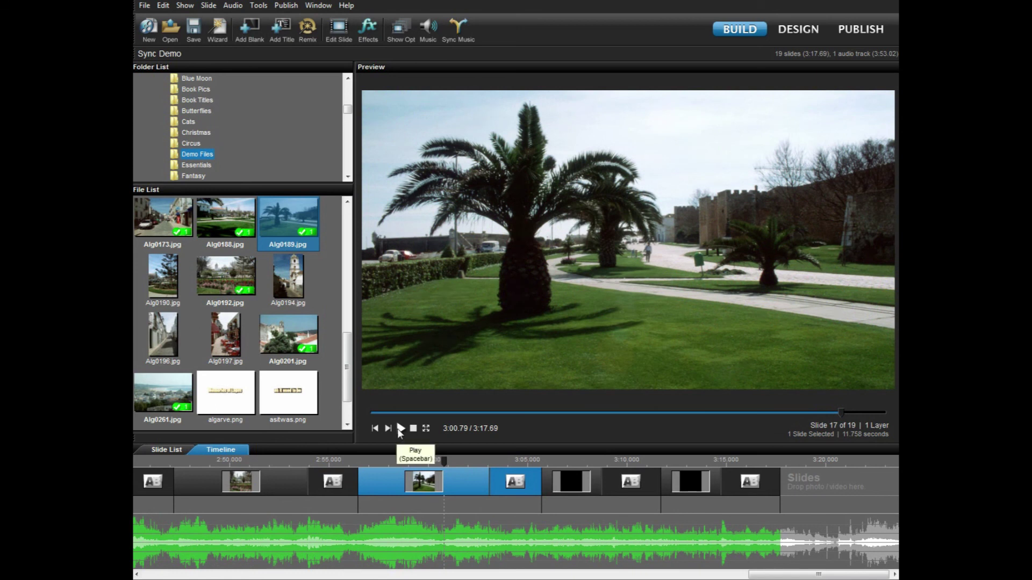
{"action": "left_click", "coordinate": [400, 428]}
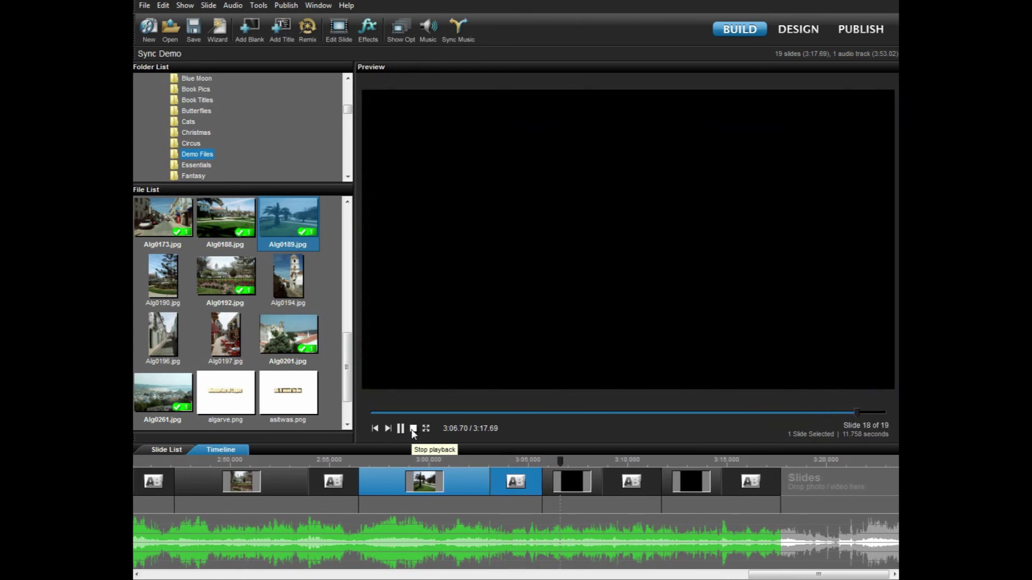
{"action": "left_click", "coordinate": [413, 429]}
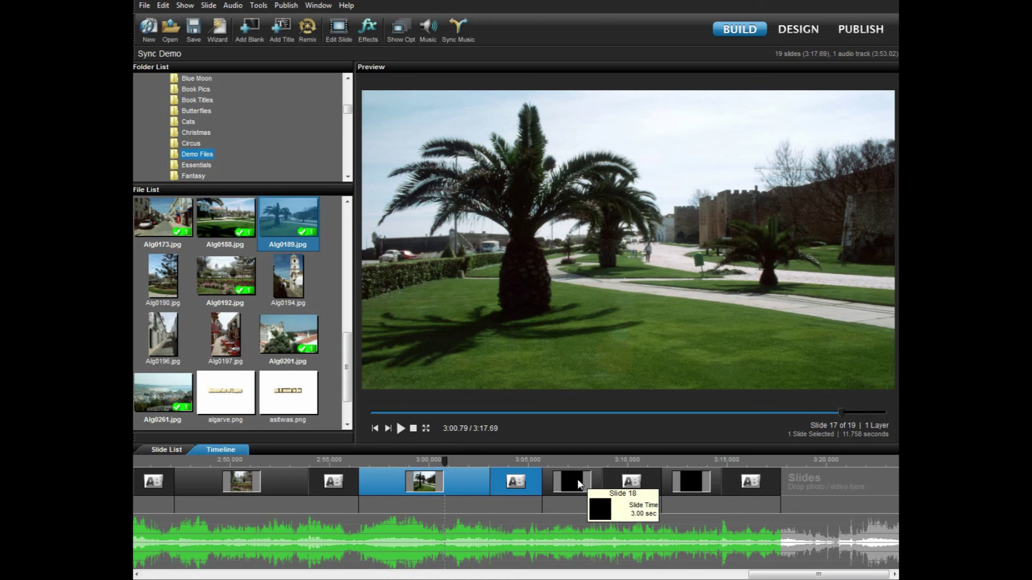
- Place the photo Alg0056.jpg on blank slide 18 and lengthen the slide to end at about 3:22
{"action": "left_click_drag", "start_coordinate": [347, 335], "coordinate": [347, 294]}
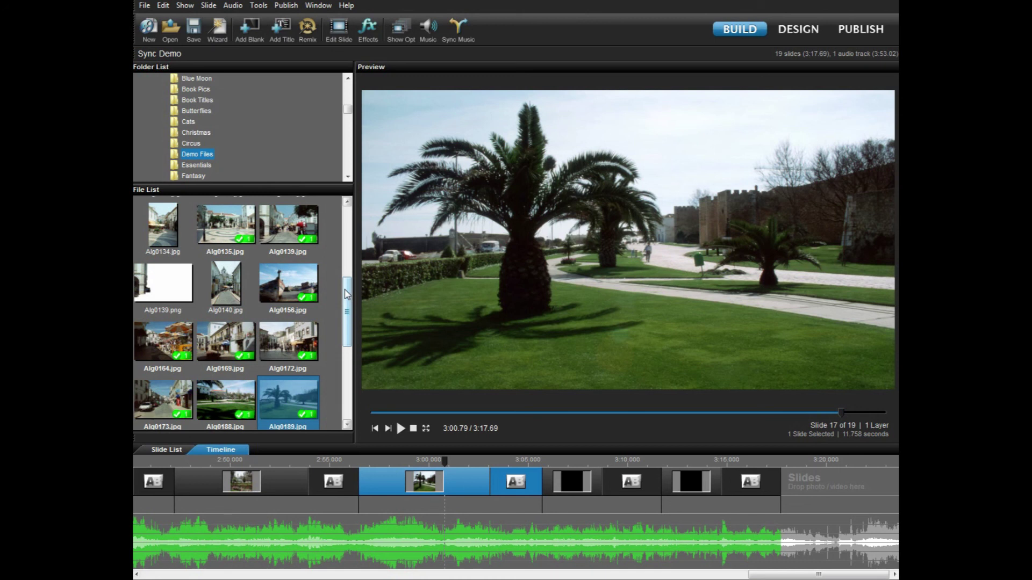
{"action": "left_click_drag", "start_coordinate": [352, 305], "coordinate": [346, 237]}
{"action": "left_click", "coordinate": [156, 310]}
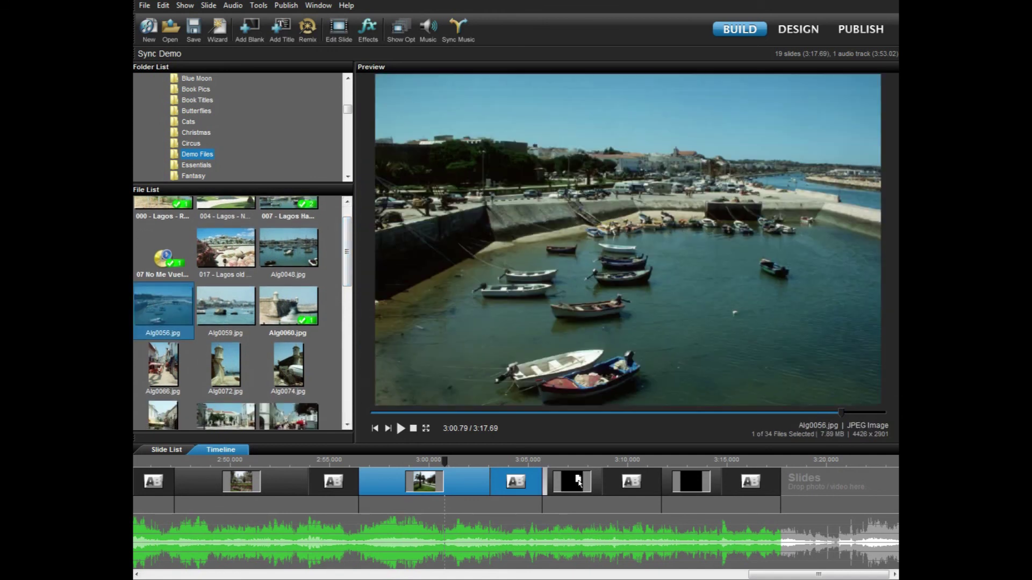
{"action": "left_click_drag", "start_coordinate": [662, 502], "coordinate": [830, 490]}
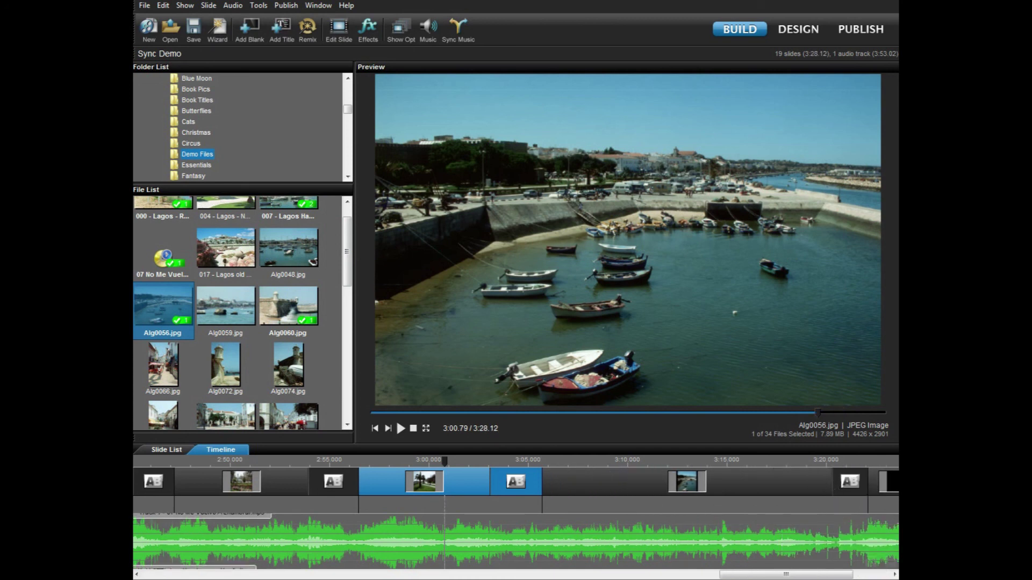
- Set slide 18's Alg0056 layer to Fill frame scaling with a 101% zoom
{"action": "left_click_drag", "start_coordinate": [821, 576], "coordinate": [851, 577]}
{"action": "double_click", "coordinate": [581, 476]}
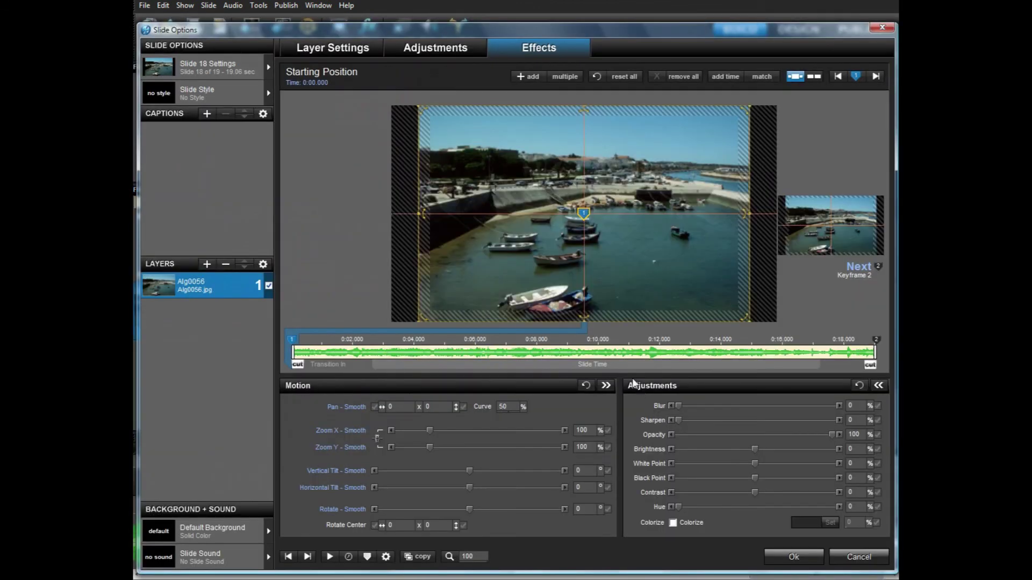
{"action": "left_click", "coordinate": [305, 47]}
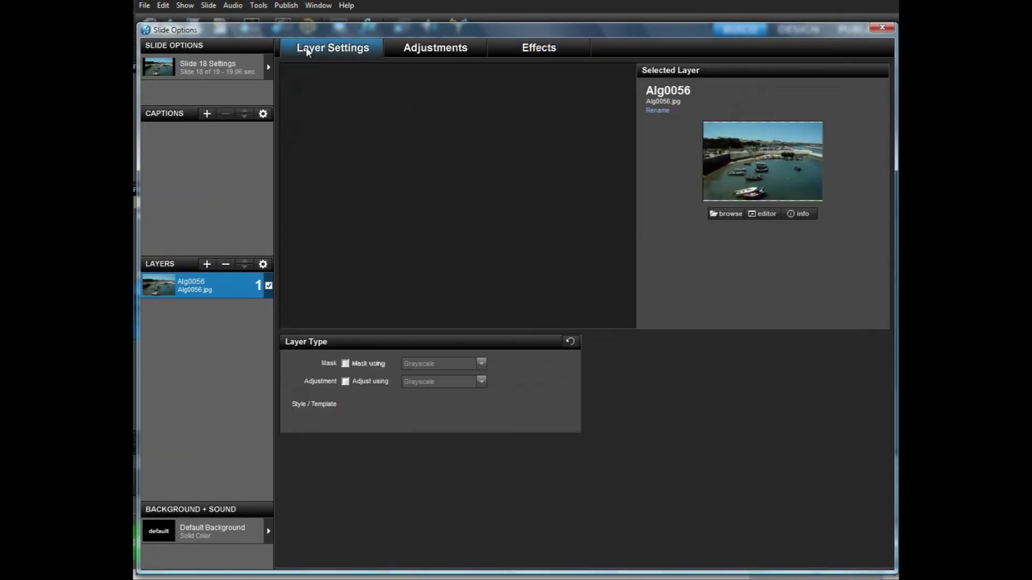
{"action": "left_click", "coordinate": [372, 467]}
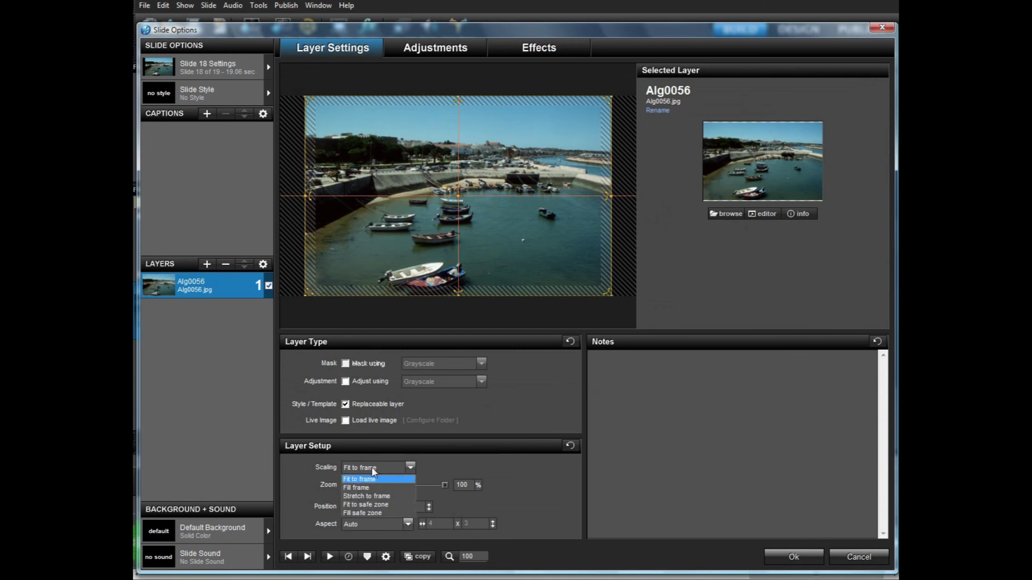
{"action": "left_click", "coordinate": [382, 488]}
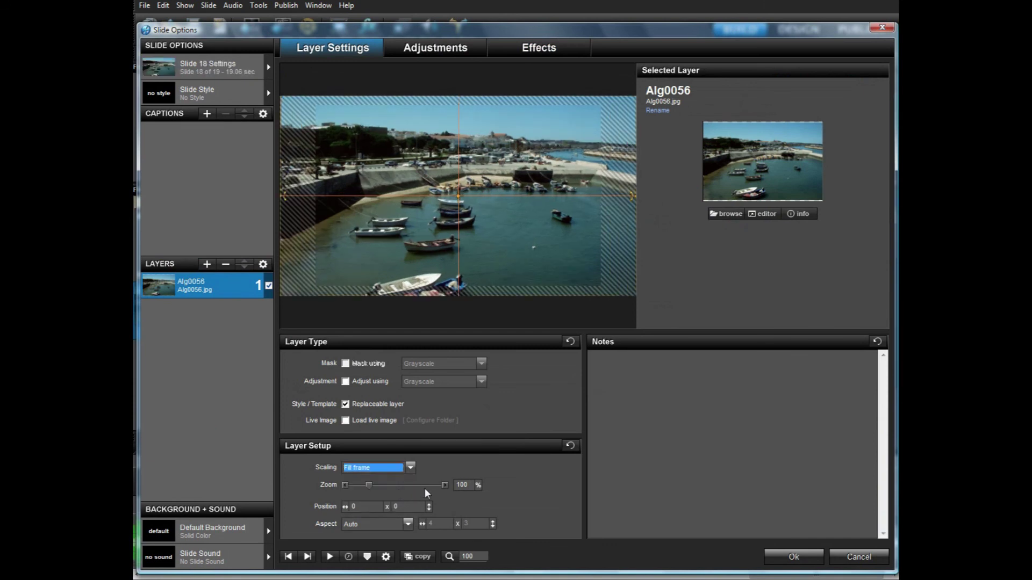
{"action": "double_click", "coordinate": [471, 489]}
{"action": "type", "text": "101"}
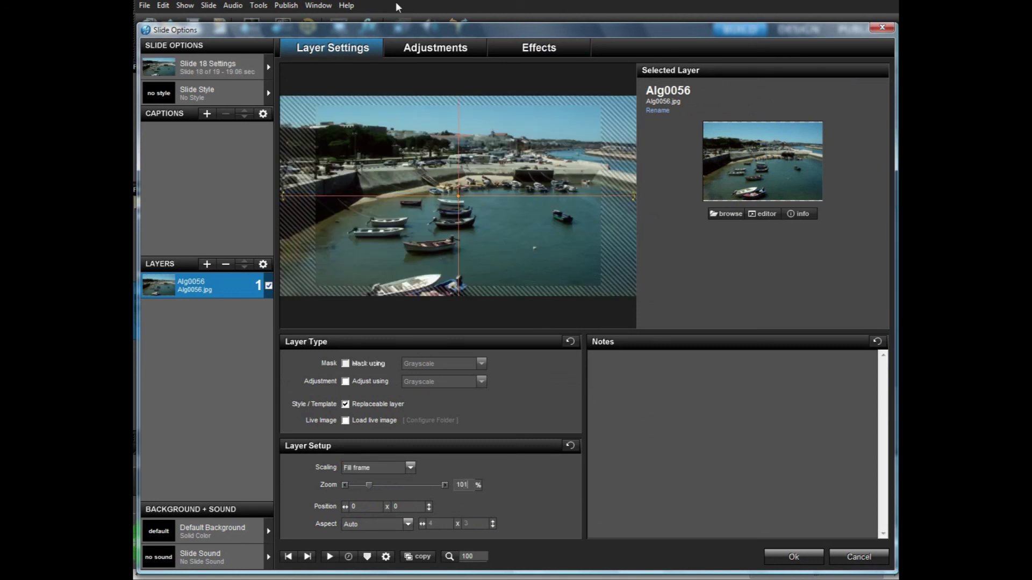
- Raise the Alg0056 layer's brightness to 35% and white point to 6%, and apply slide 18's options
{"action": "left_click", "coordinate": [441, 48]}
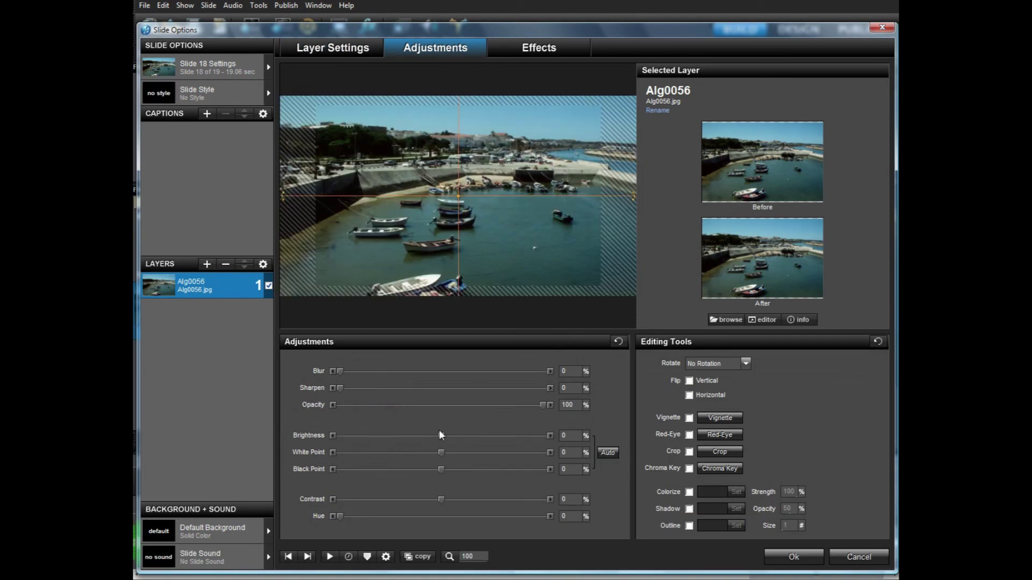
{"action": "left_click_drag", "start_coordinate": [440, 435], "coordinate": [481, 442]}
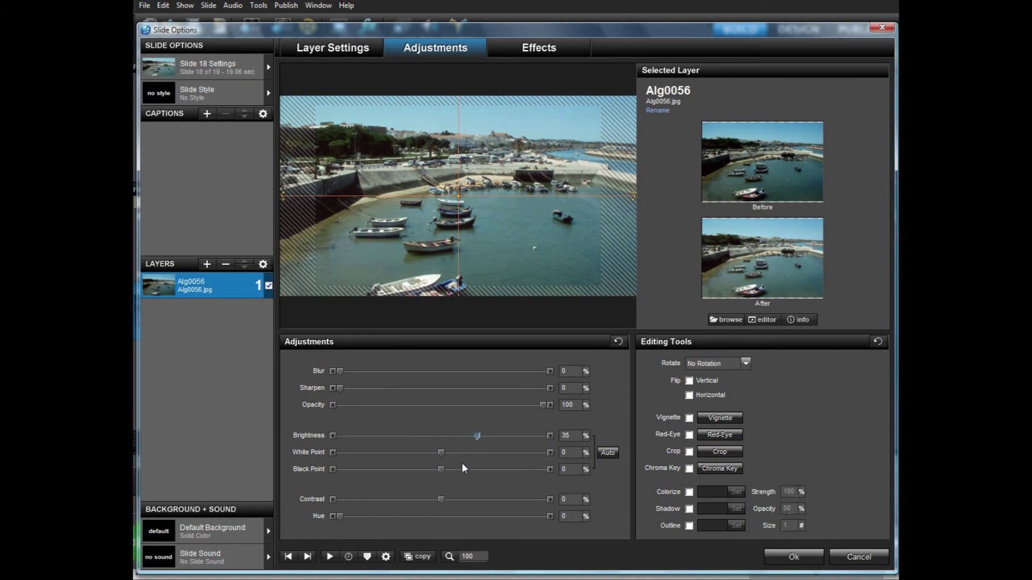
{"action": "left_click", "coordinate": [448, 453]}
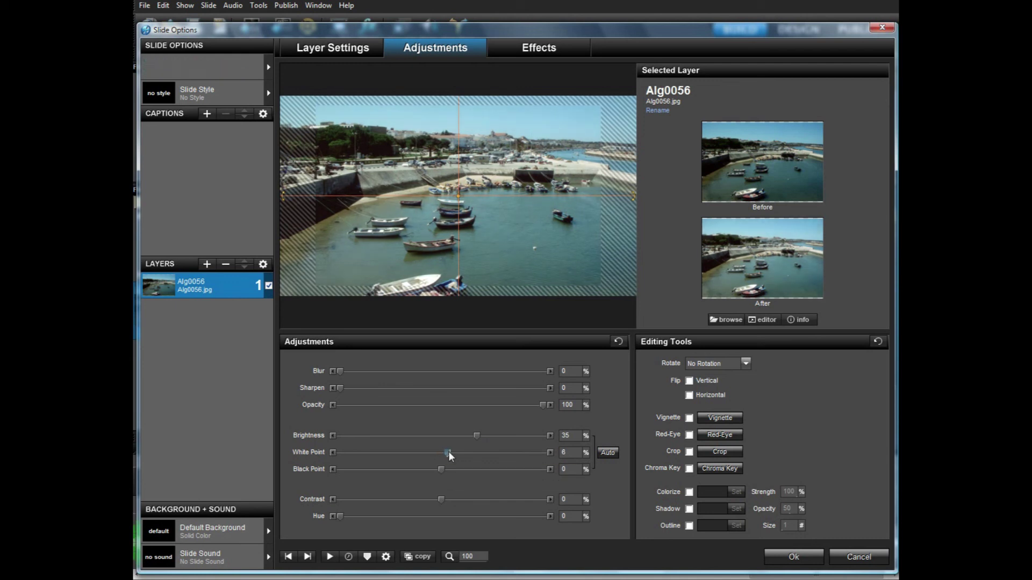
{"action": "left_click", "coordinate": [543, 47]}
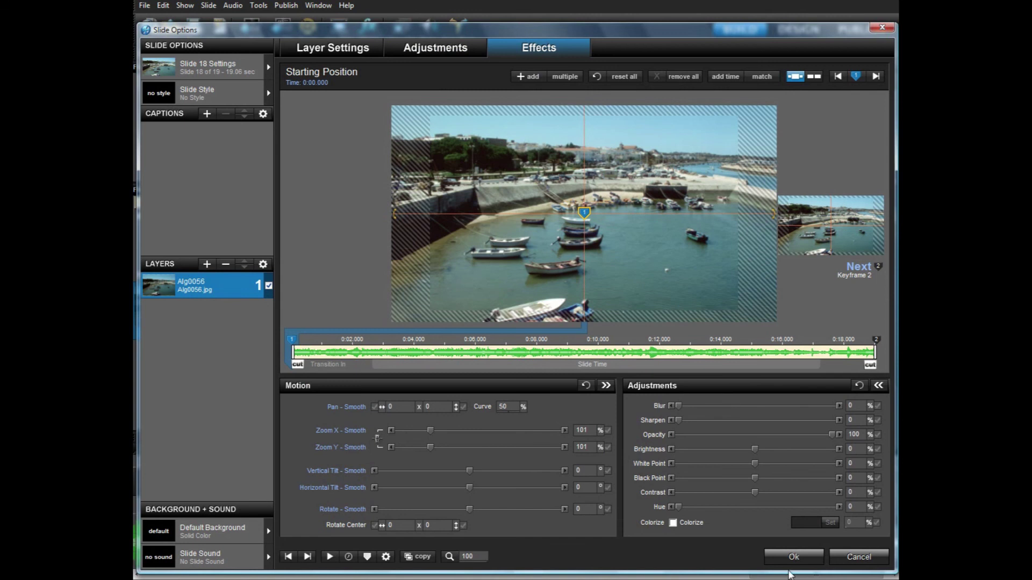
{"action": "left_click", "coordinate": [788, 558]}
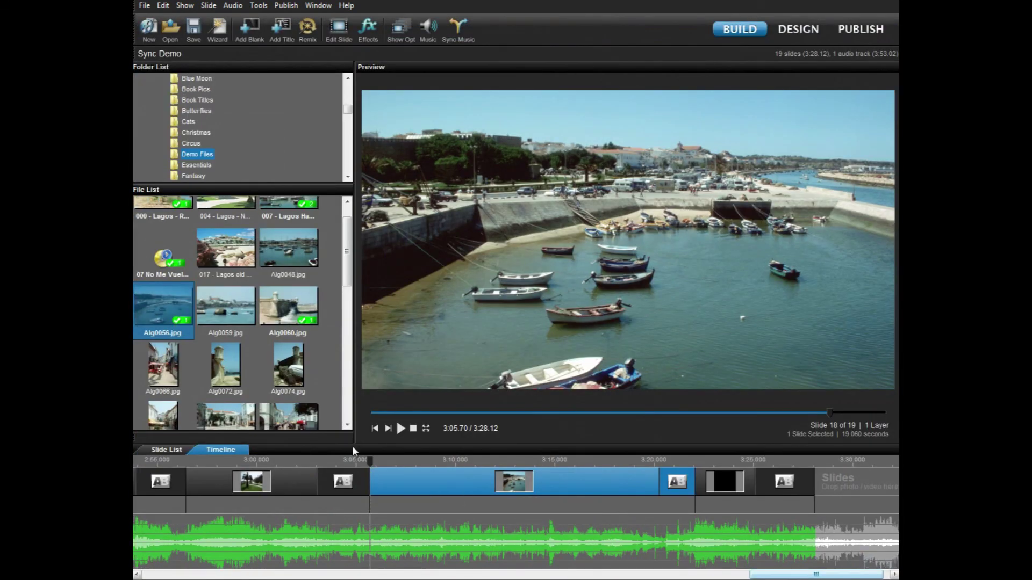
- Play the show from about 3:02.5 through slide 18 to check its closing transition against the music
{"action": "left_click", "coordinate": [306, 463]}
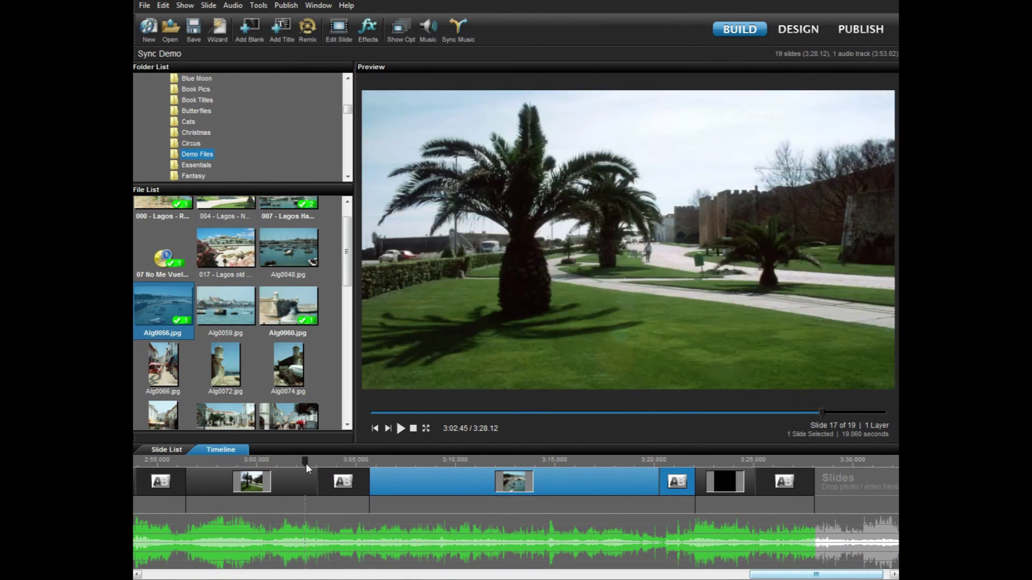
{"action": "left_click", "coordinate": [400, 430]}
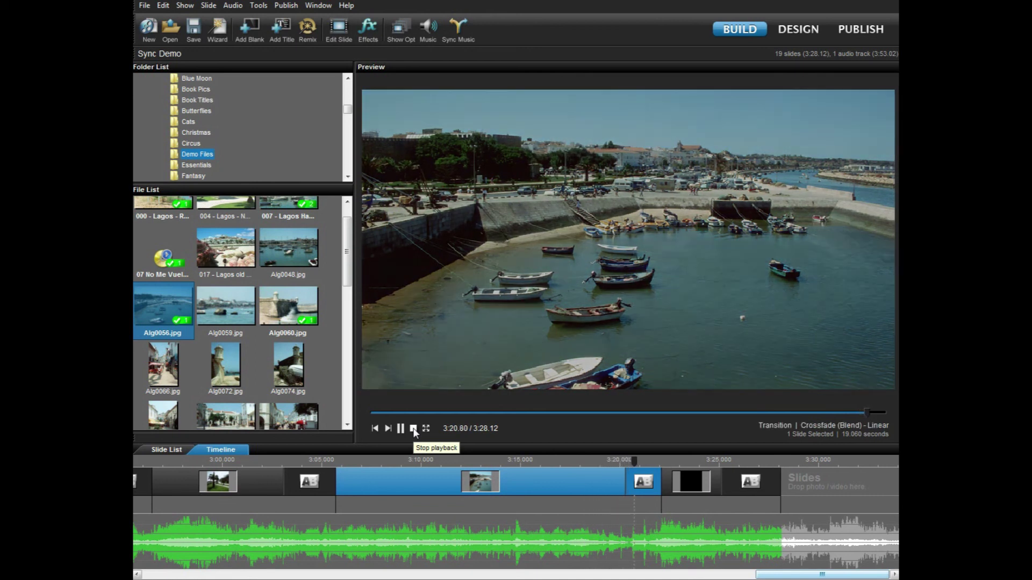
{"action": "left_click", "coordinate": [413, 429]}
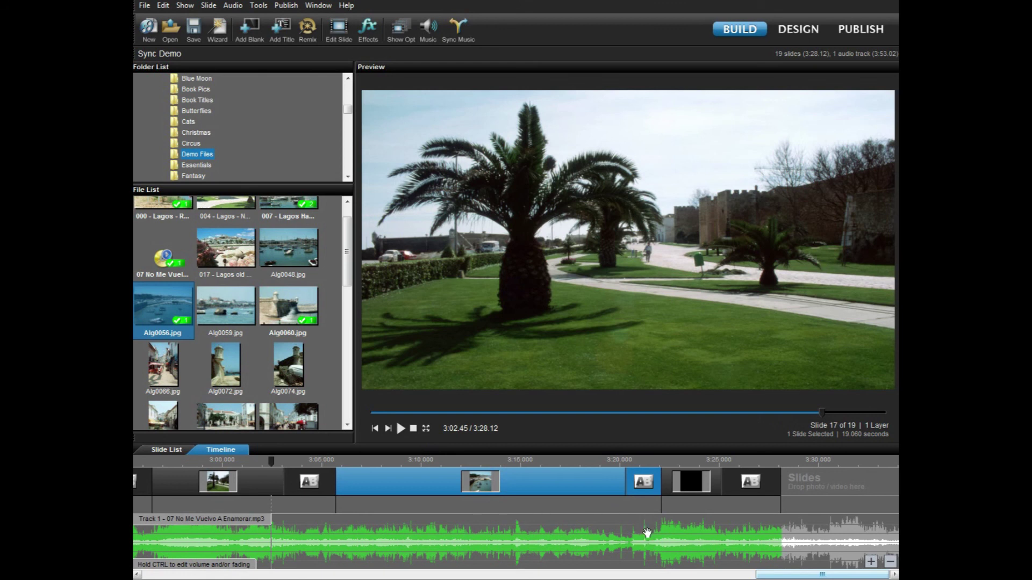
- Shorten slide 18 to 18.273 seconds in total and replay its ending from about 3:16.9
{"action": "left_click_drag", "start_coordinate": [661, 508], "coordinate": [617, 495]}
{"action": "left_click", "coordinate": [573, 462]}
{"action": "left_click", "coordinate": [400, 428]}
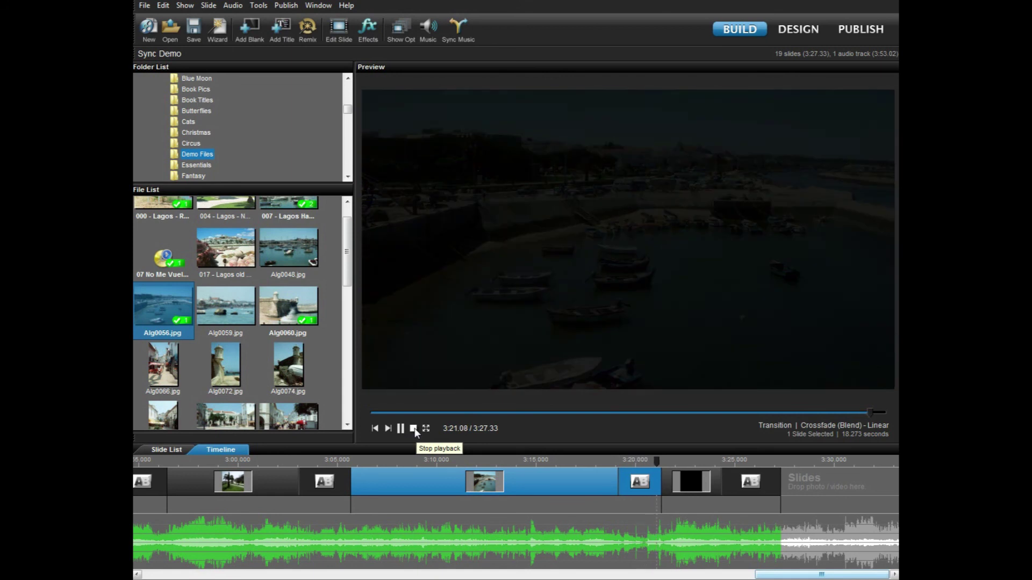
{"action": "left_click", "coordinate": [413, 428]}
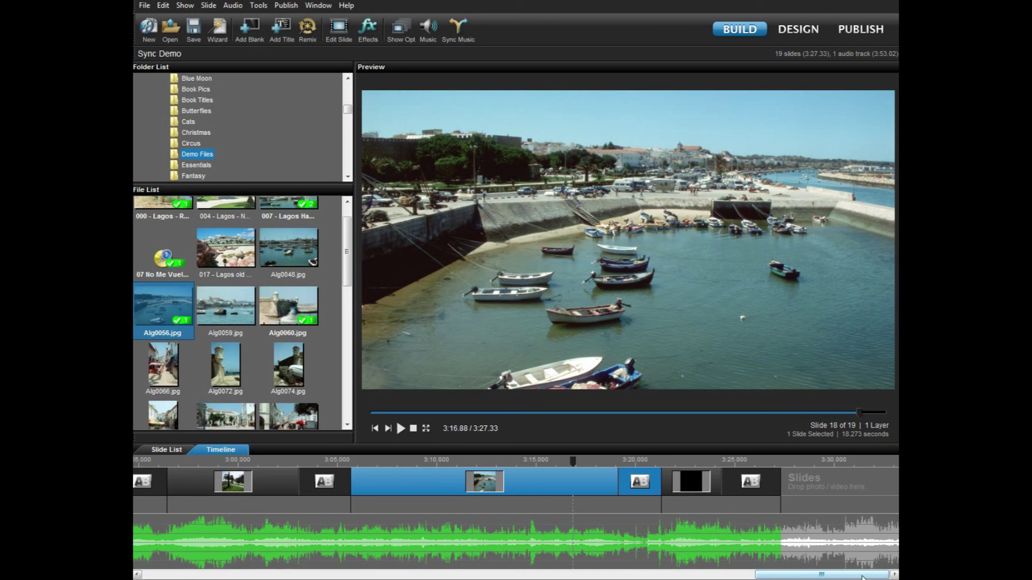
- Lengthen blank slide 19 to end at about 3:48.6 and place the photo Alg0059.jpg on it
{"action": "left_click_drag", "start_coordinate": [781, 502], "coordinate": [810, 488]}
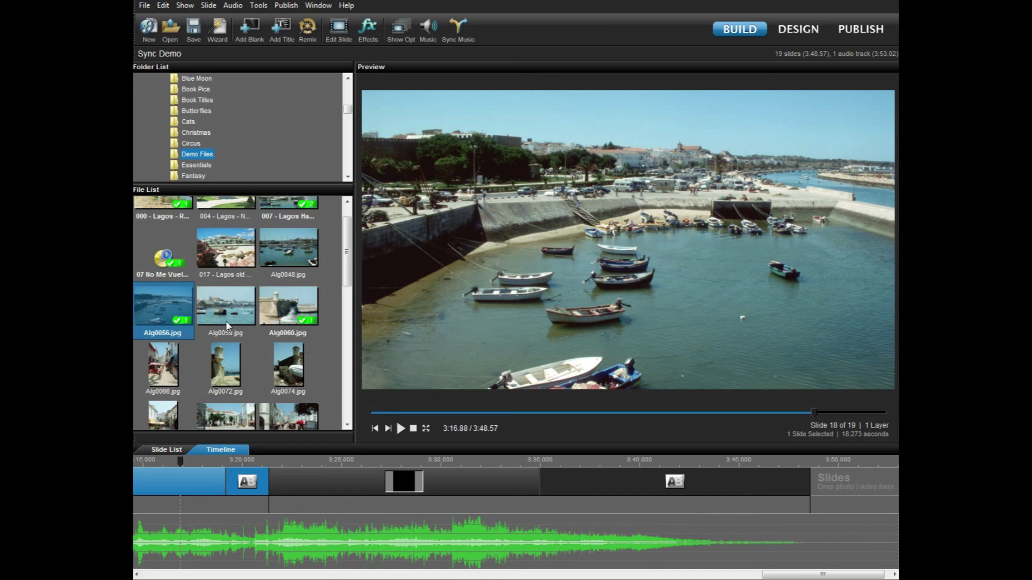
{"action": "left_click_drag", "start_coordinate": [208, 309], "coordinate": [447, 485]}
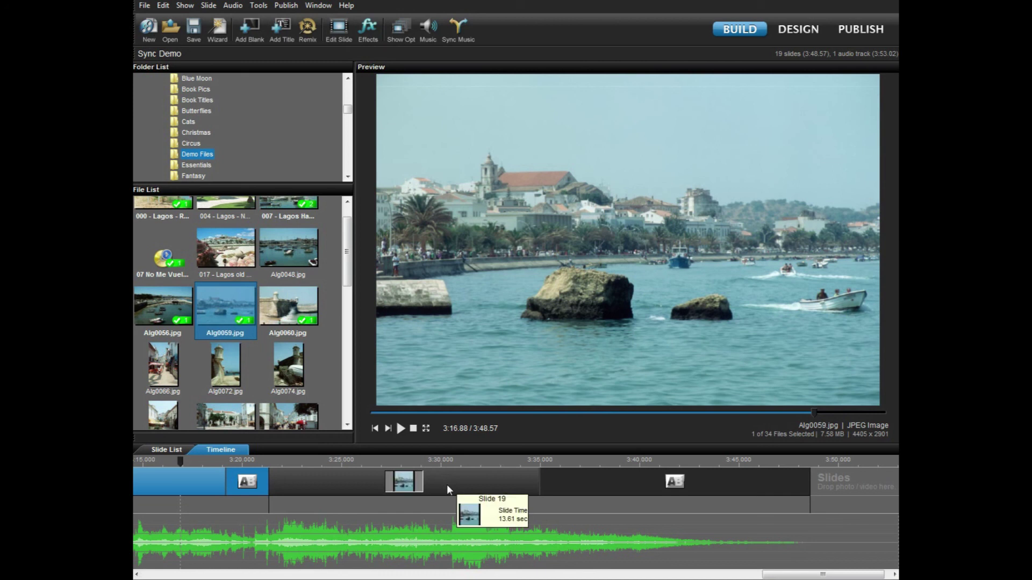
- Set slide 19's Alg0059 layer to Fill frame scaling with a 101% zoom
{"action": "double_click", "coordinate": [447, 485]}
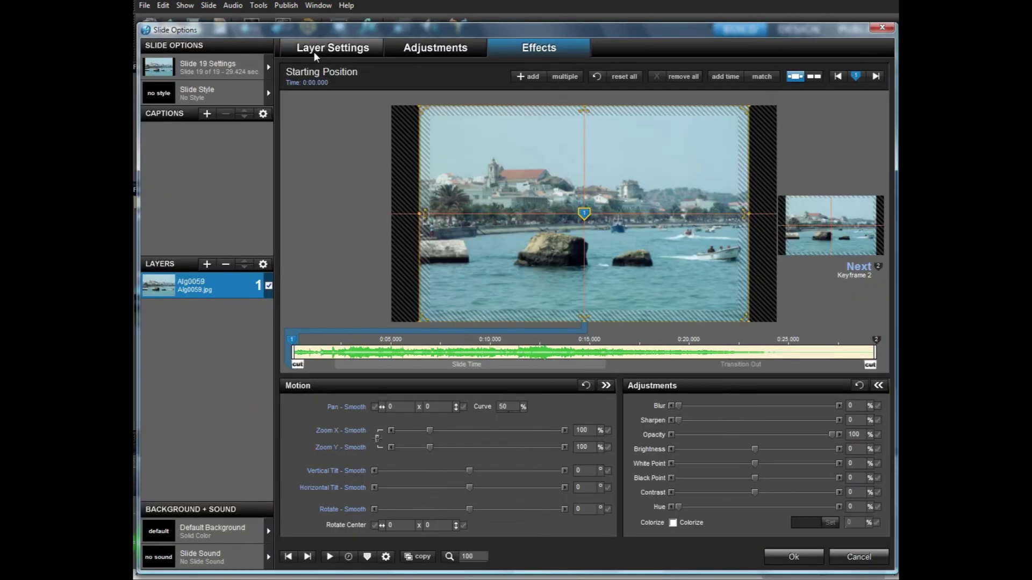
{"action": "left_click", "coordinate": [315, 53]}
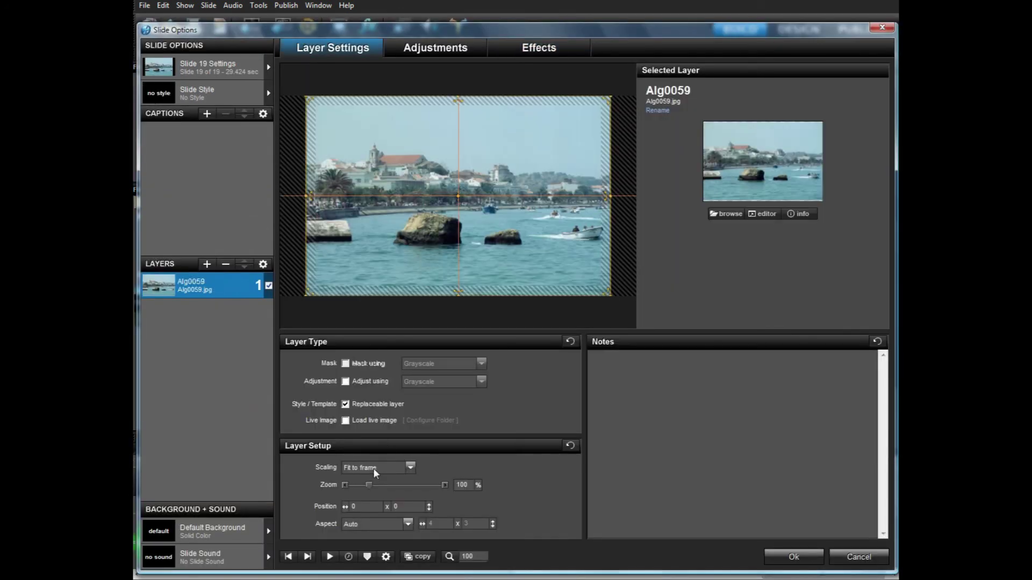
{"action": "left_click", "coordinate": [373, 468]}
{"action": "left_click", "coordinate": [368, 488]}
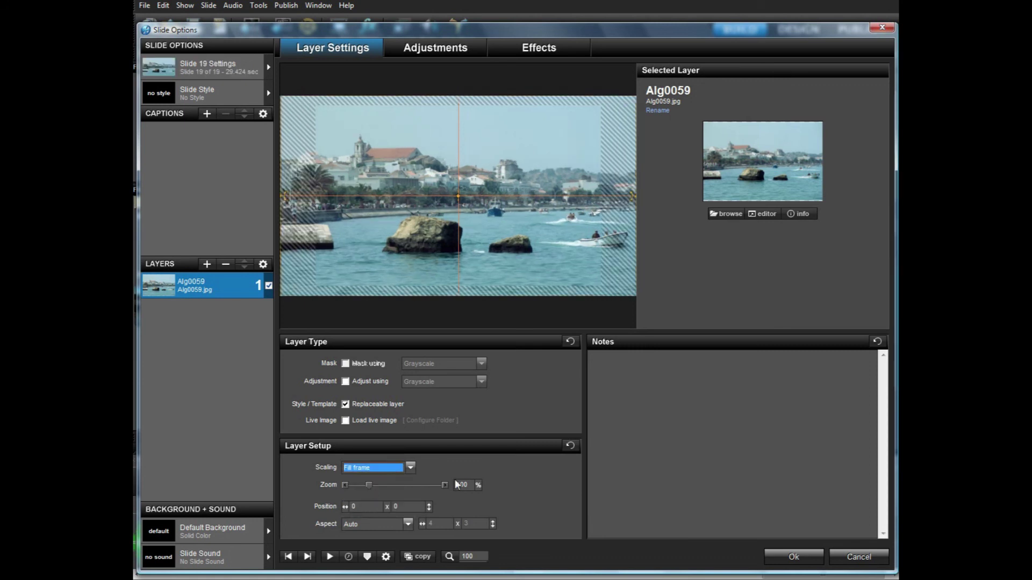
{"action": "double_click", "coordinate": [461, 485]}
{"action": "type", "text": "101"}
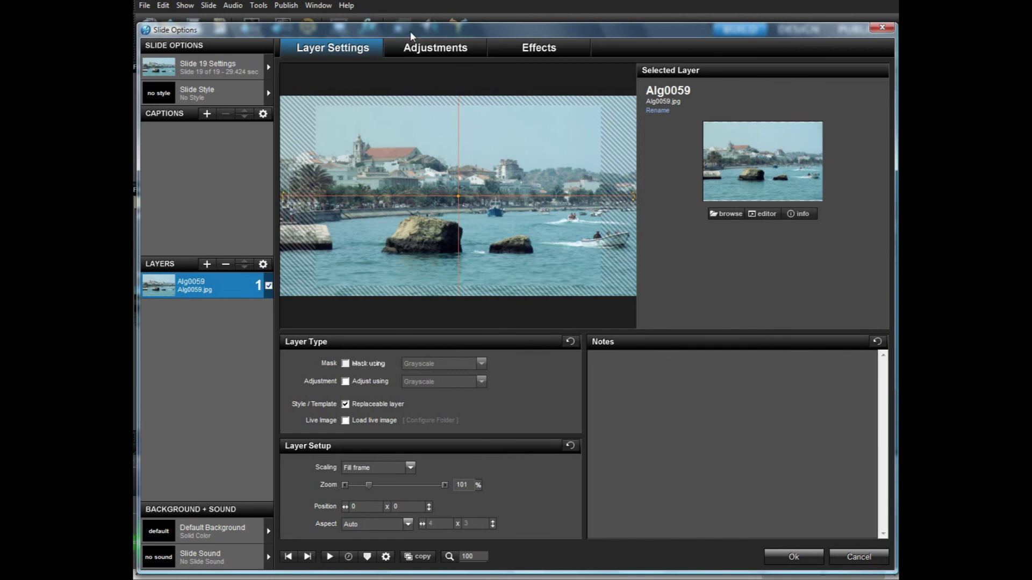
- Lower the Alg0059 layer's black point slightly and its white point to -3%, and apply slide 19's options
{"action": "left_click", "coordinate": [427, 52]}
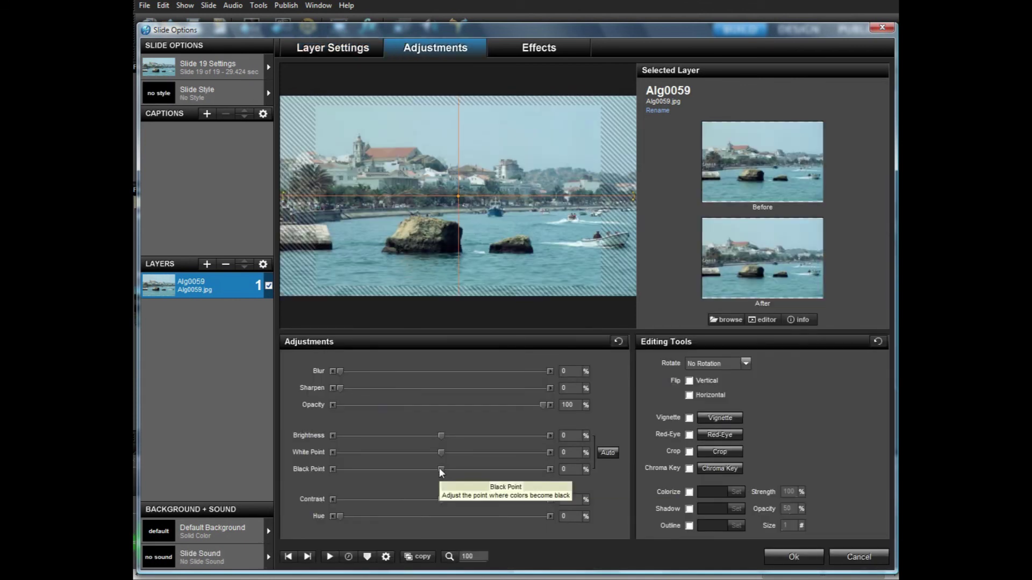
{"action": "left_click_drag", "start_coordinate": [440, 468], "coordinate": [426, 470]}
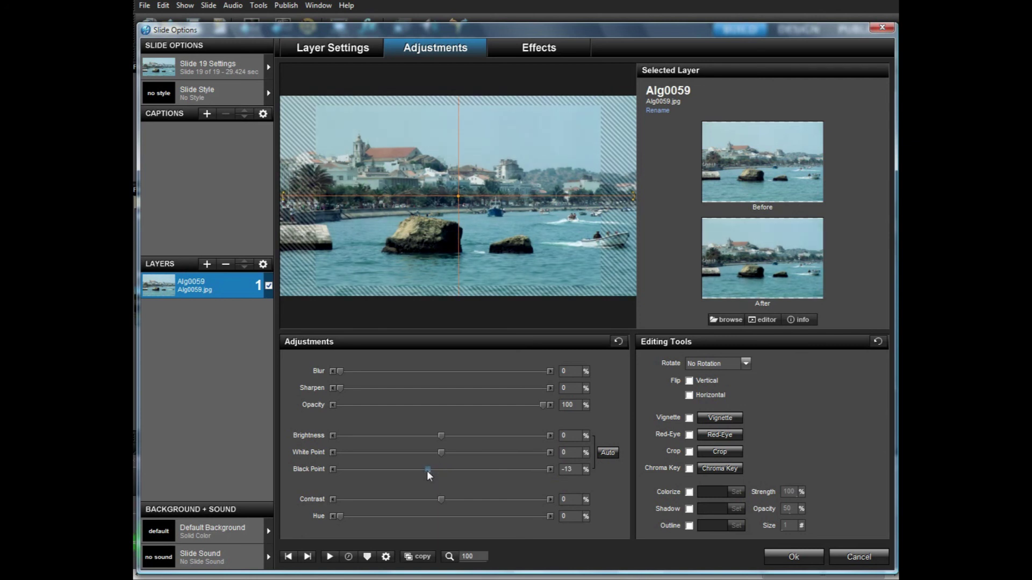
{"action": "left_click_drag", "start_coordinate": [441, 450], "coordinate": [438, 452]}
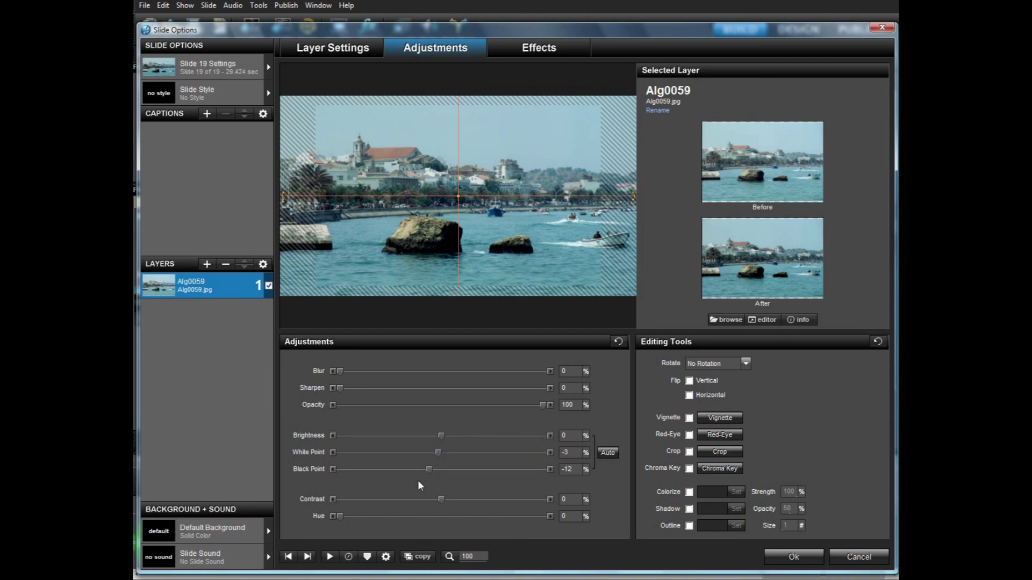
{"action": "left_click_drag", "start_coordinate": [428, 468], "coordinate": [430, 469]}
{"action": "left_click", "coordinate": [559, 45]}
{"action": "left_click", "coordinate": [801, 557]}
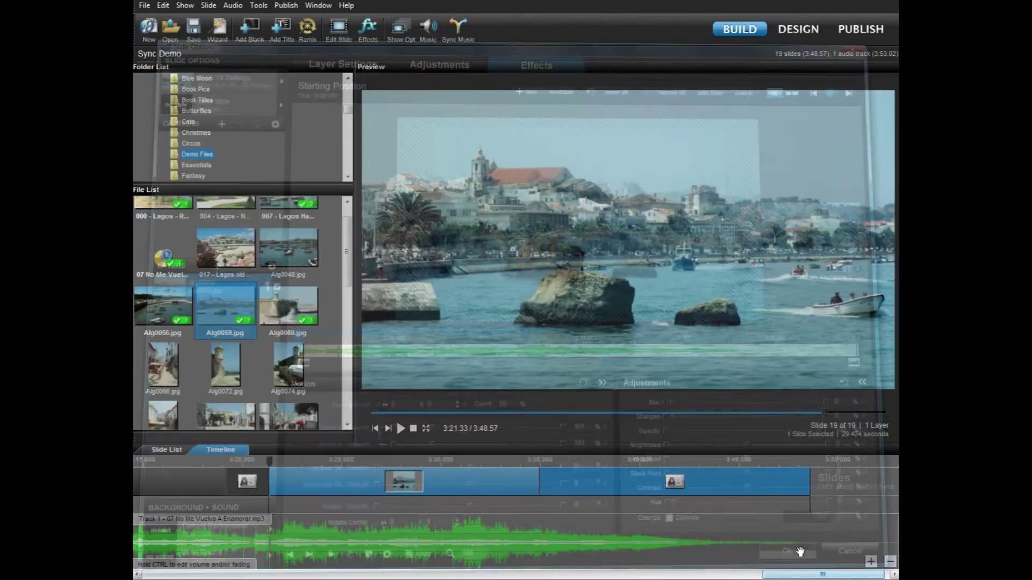
- Add a blank slide after slide 19 and shorten it so the show ends at about 3:50.7
{"action": "left_click", "coordinate": [817, 486]}
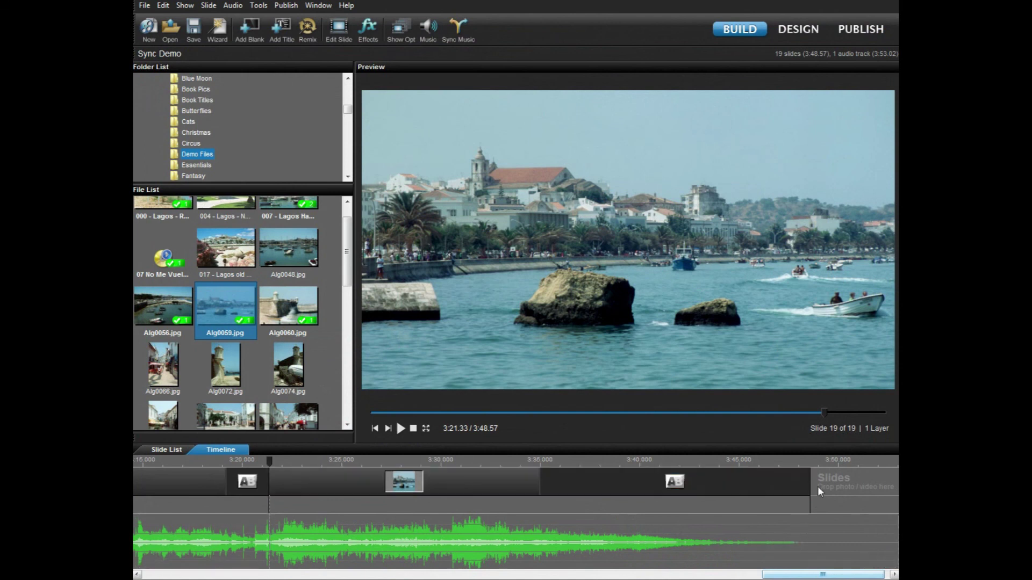
{"action": "left_click", "coordinate": [248, 30]}
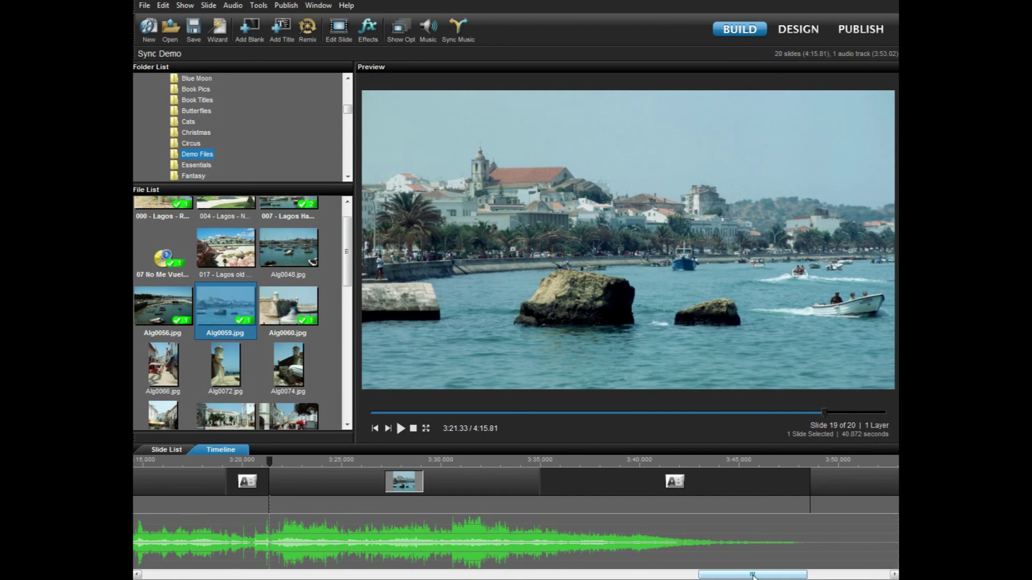
{"action": "left_click_drag", "start_coordinate": [753, 575], "coordinate": [834, 574]}
{"action": "left_click_drag", "start_coordinate": [780, 504], "coordinate": [282, 503]}
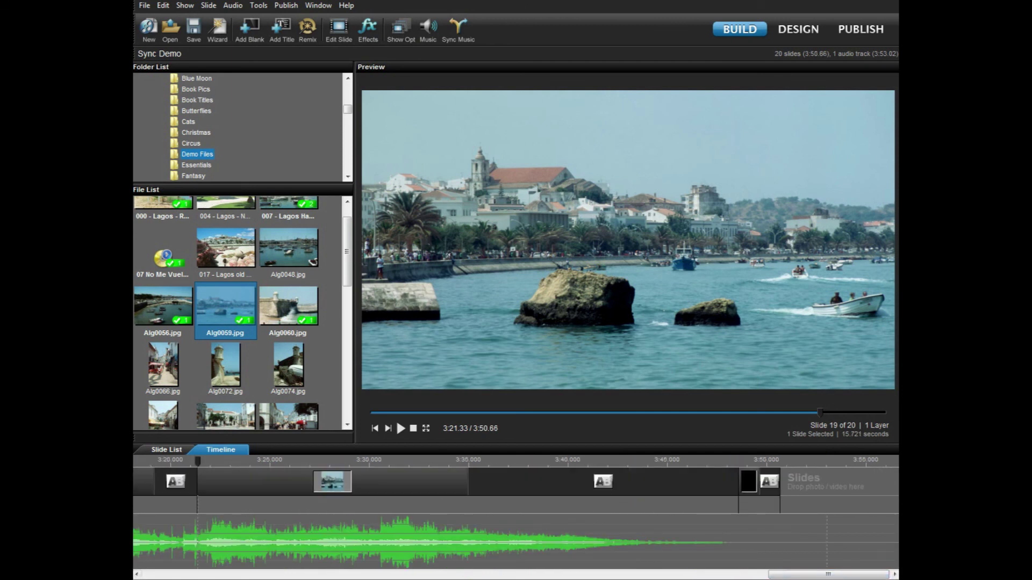